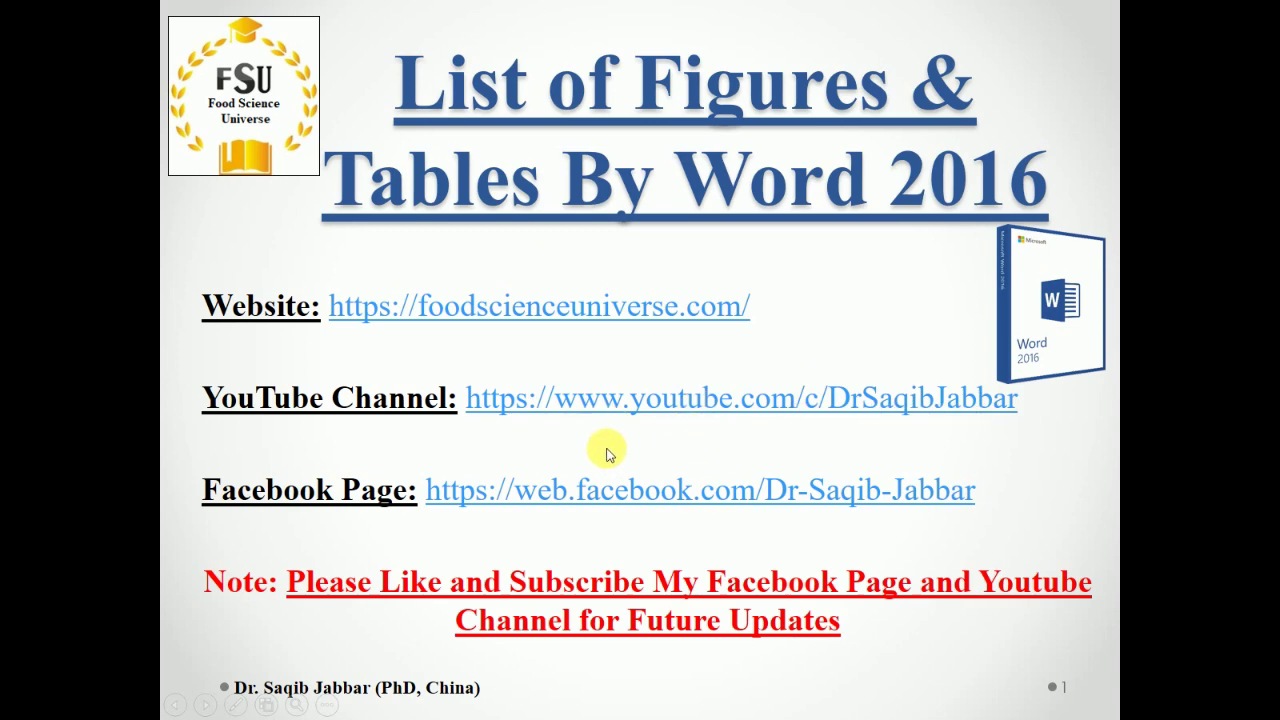
- Advance the slide show to the 'Discussion on Following Features' slide, end it, and switch to the Word thesis
{"action": "key", "text": "Right"}
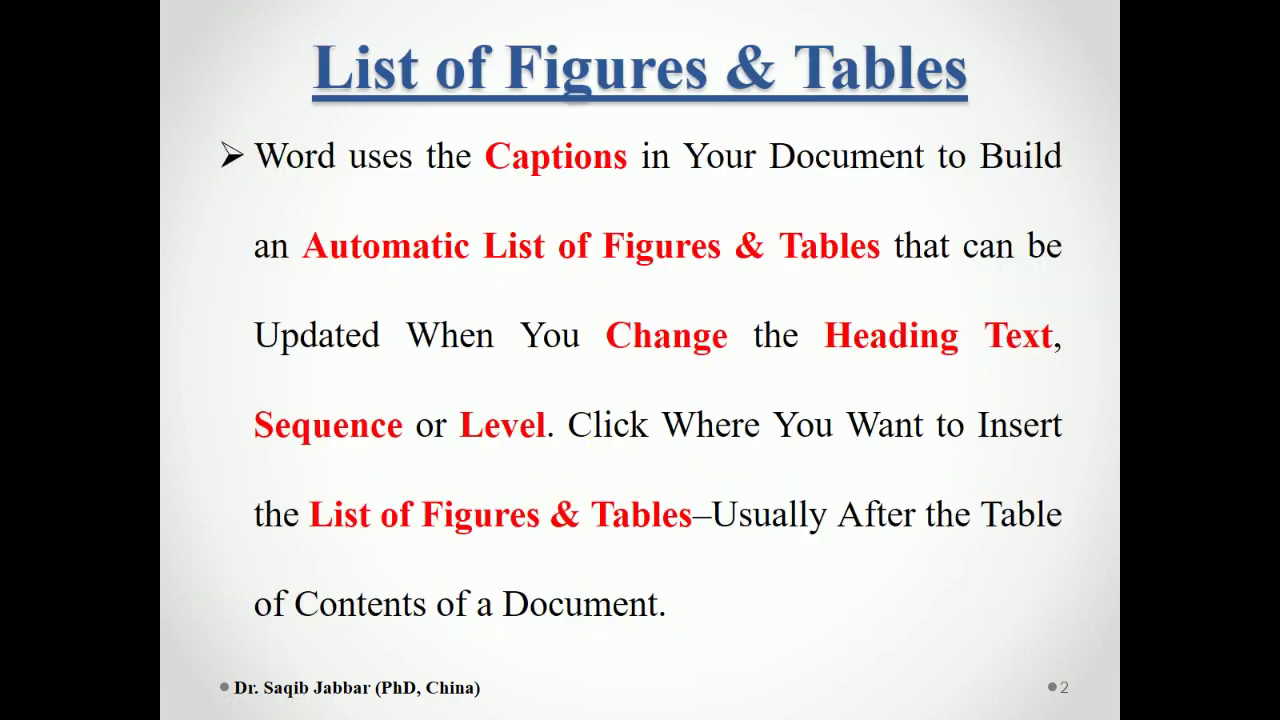
{"action": "key", "text": "Right"}
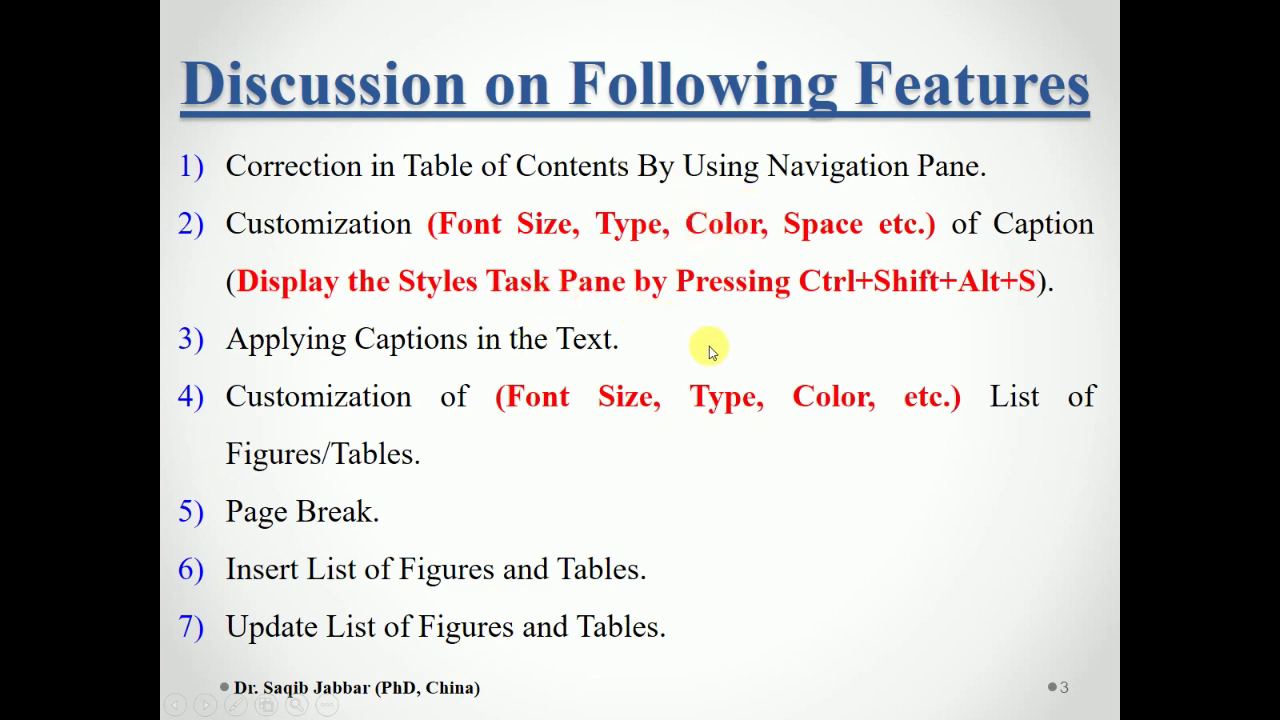
{"action": "key", "text": "Escape"}
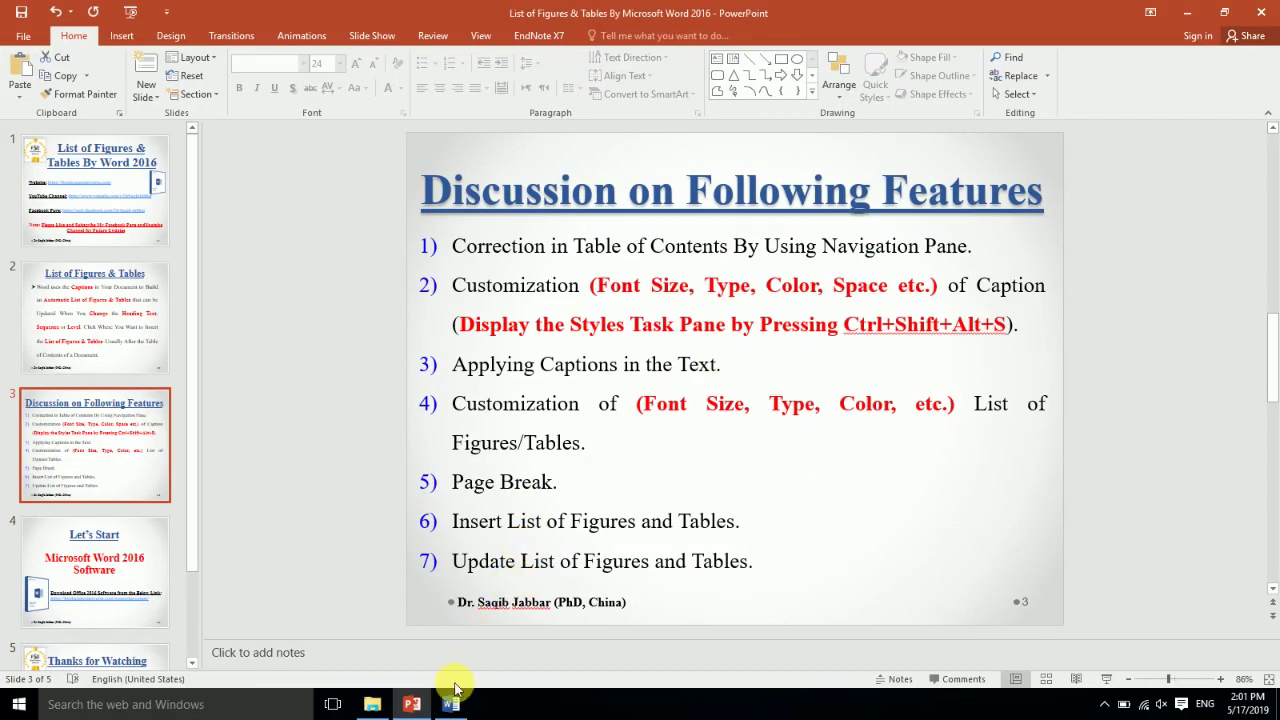
{"action": "left_click", "coordinate": [450, 702]}
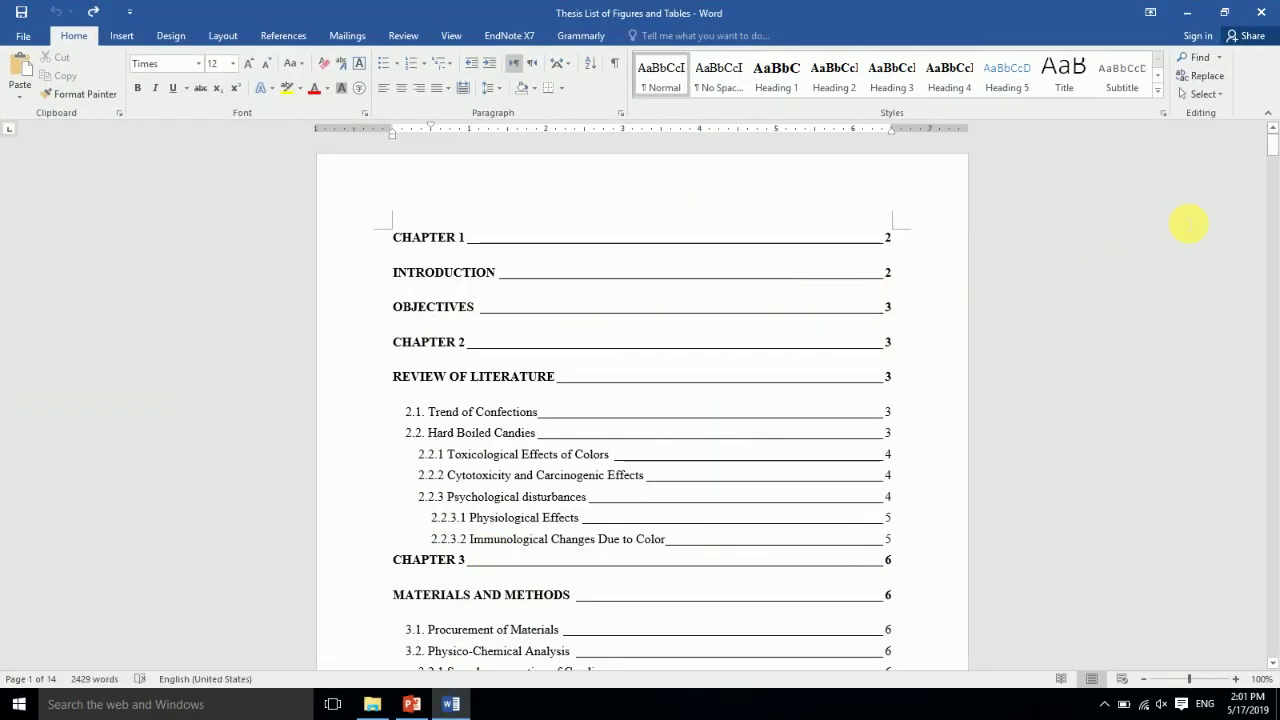
- Apply Heading 1 to the paragraph beginning 'Besides, currently'
{"action": "left_click_drag", "start_coordinate": [1274, 146], "coordinate": [1275, 166]}
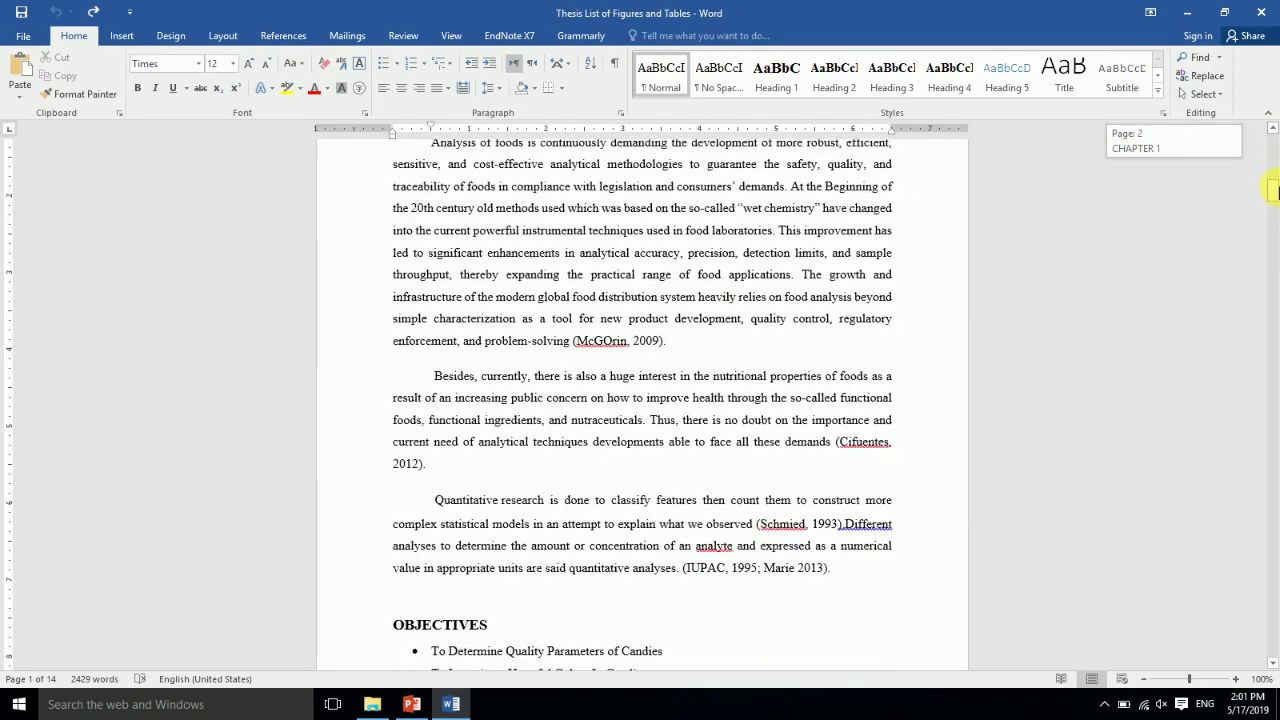
{"action": "left_click_drag", "start_coordinate": [1275, 166], "coordinate": [1272, 189]}
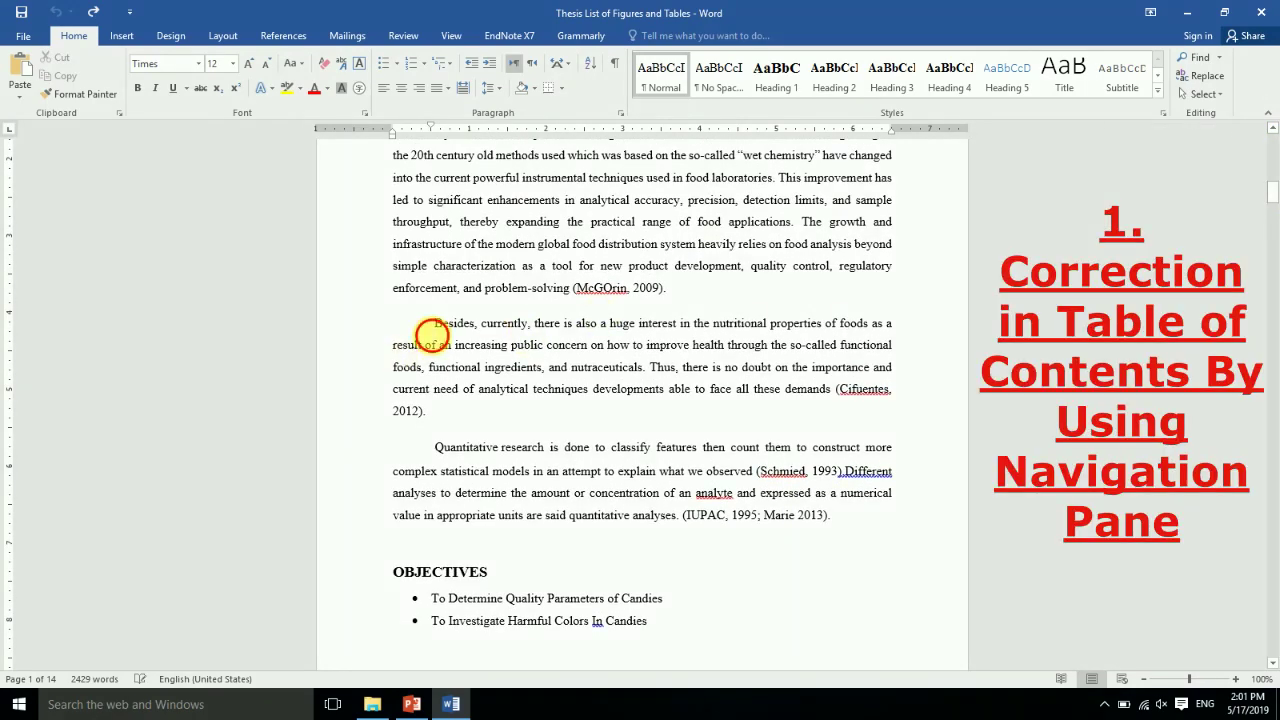
{"action": "left_click_drag", "start_coordinate": [432, 322], "coordinate": [524, 410]}
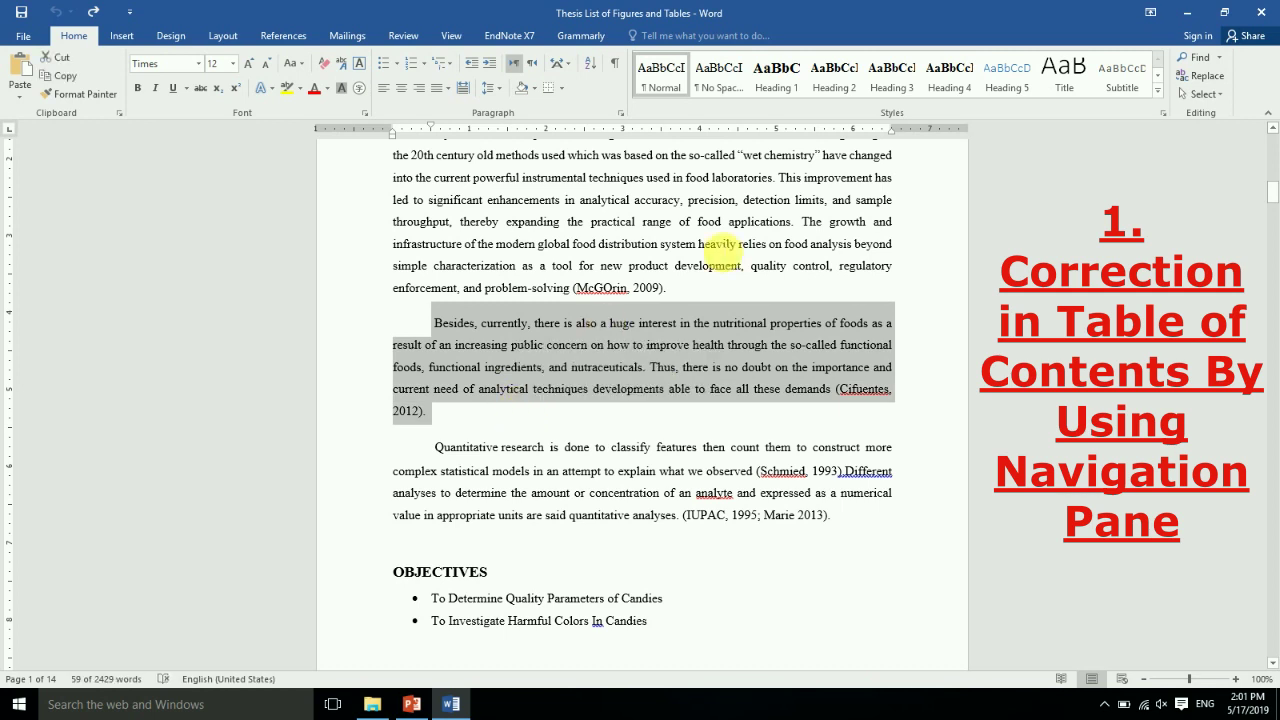
{"action": "left_click", "coordinate": [775, 88]}
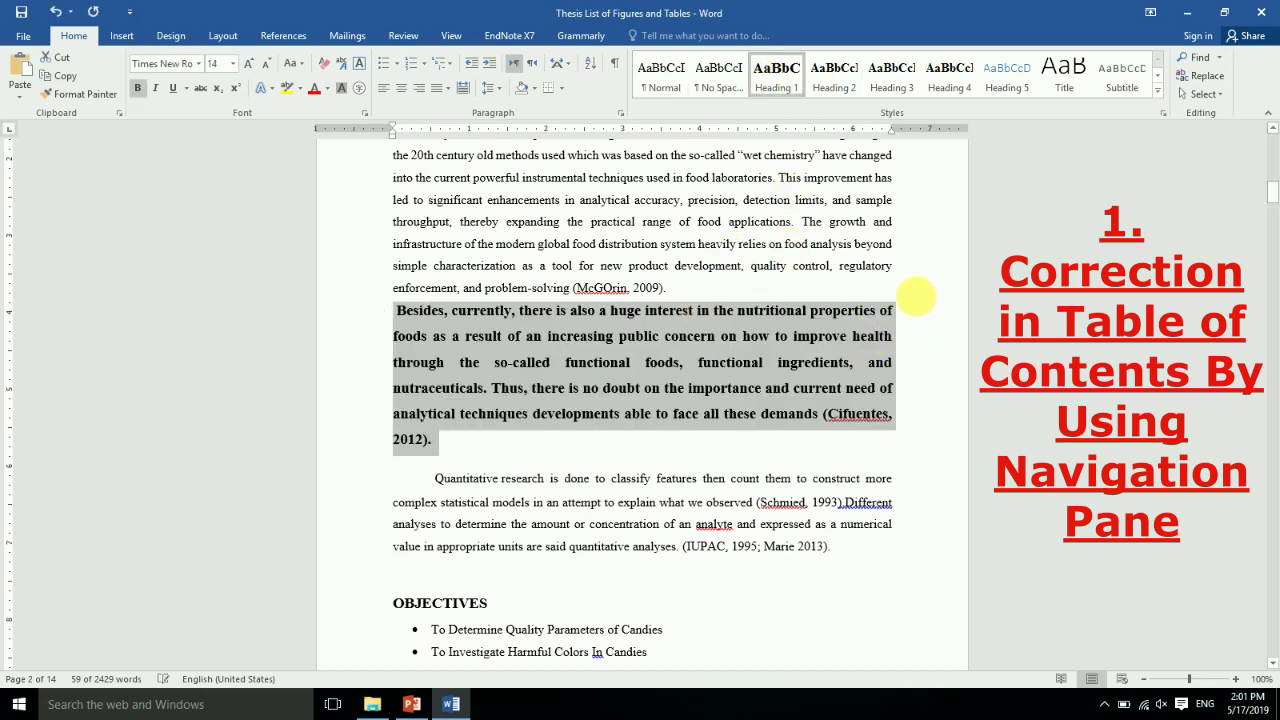
- Update the entire table of contents, then glance at PowerPoint and return to Word
{"action": "left_click_drag", "start_coordinate": [1273, 192], "coordinate": [1272, 138]}
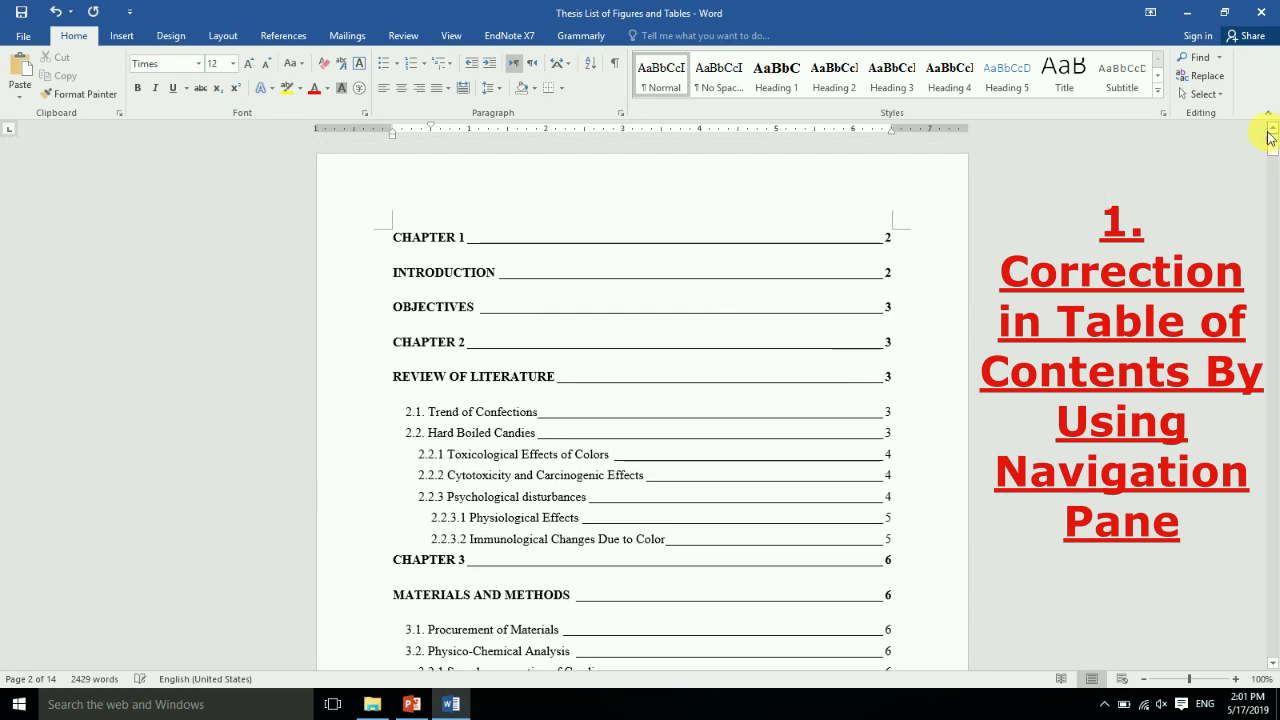
{"action": "right_click", "coordinate": [622, 380]}
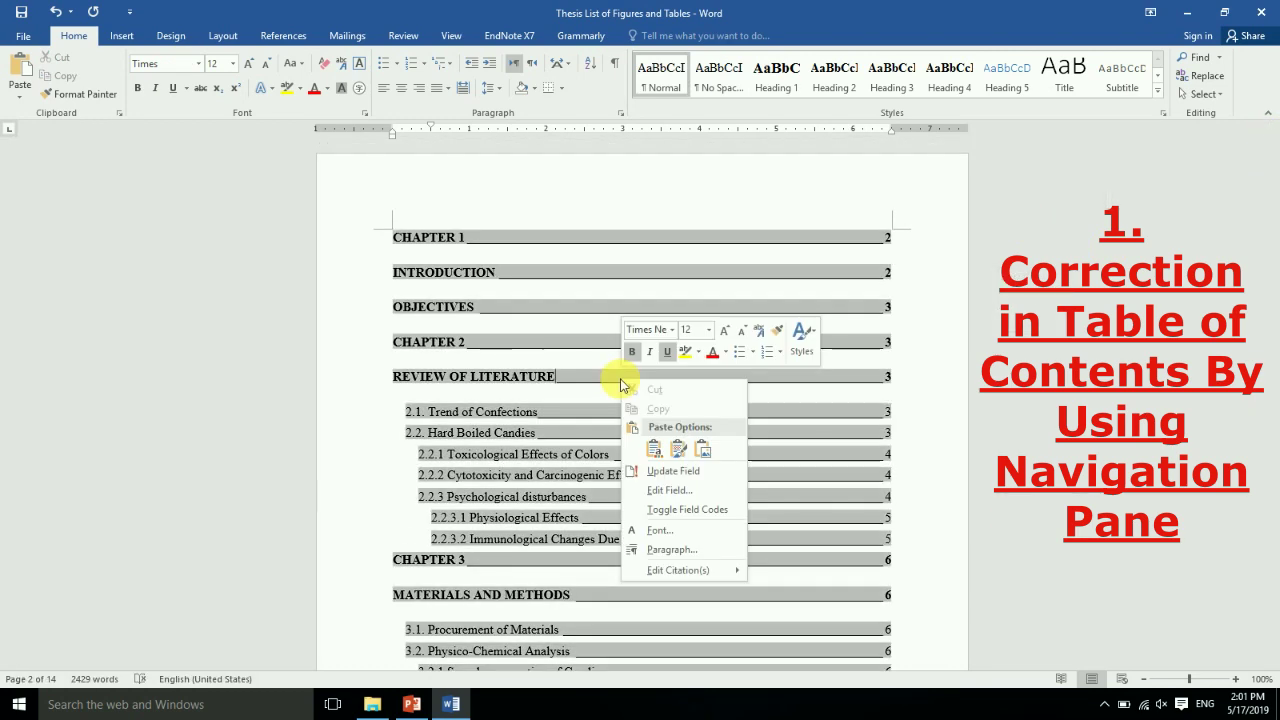
{"action": "left_click", "coordinate": [670, 471]}
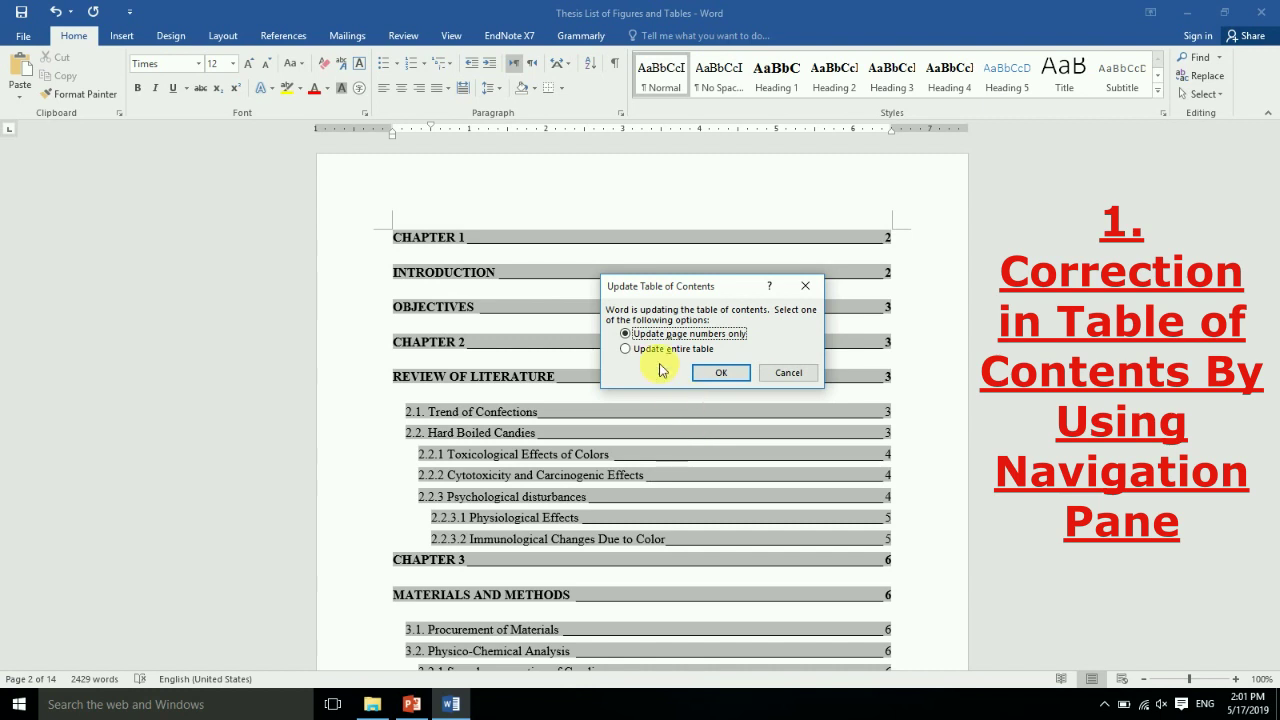
{"action": "left_click", "coordinate": [712, 372]}
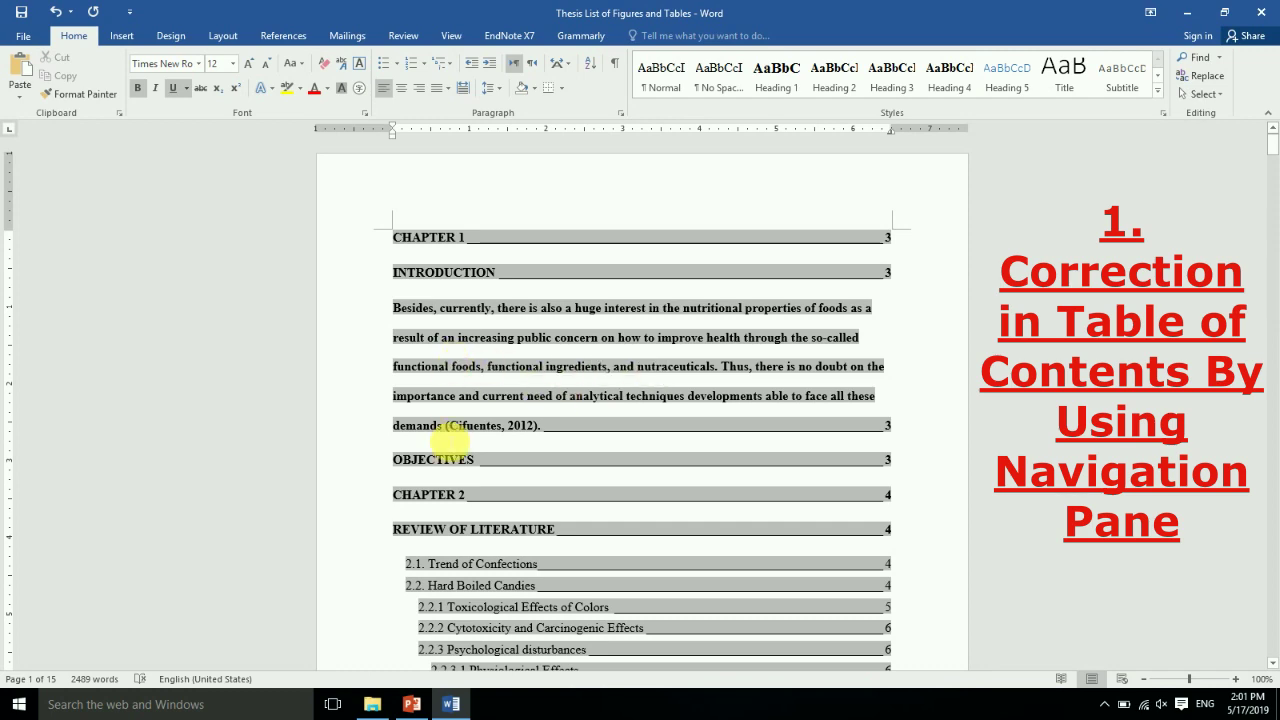
{"action": "left_click", "coordinate": [411, 704]}
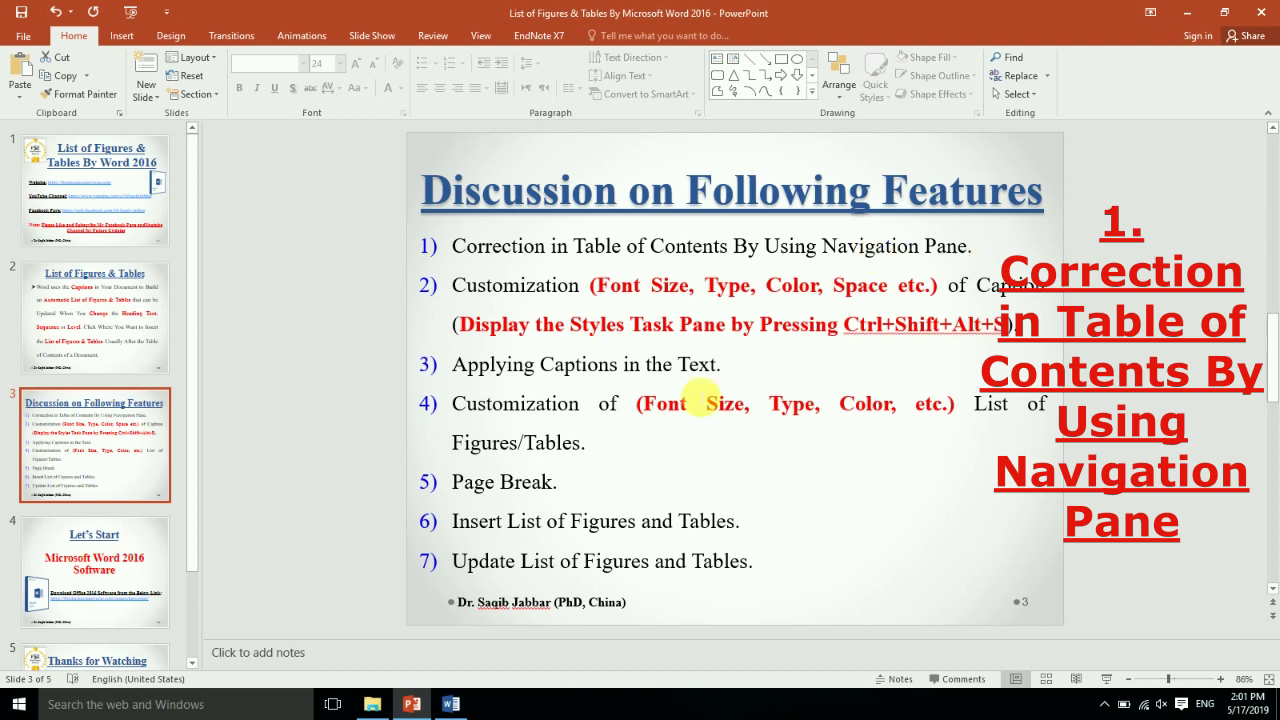
{"action": "left_click", "coordinate": [411, 702]}
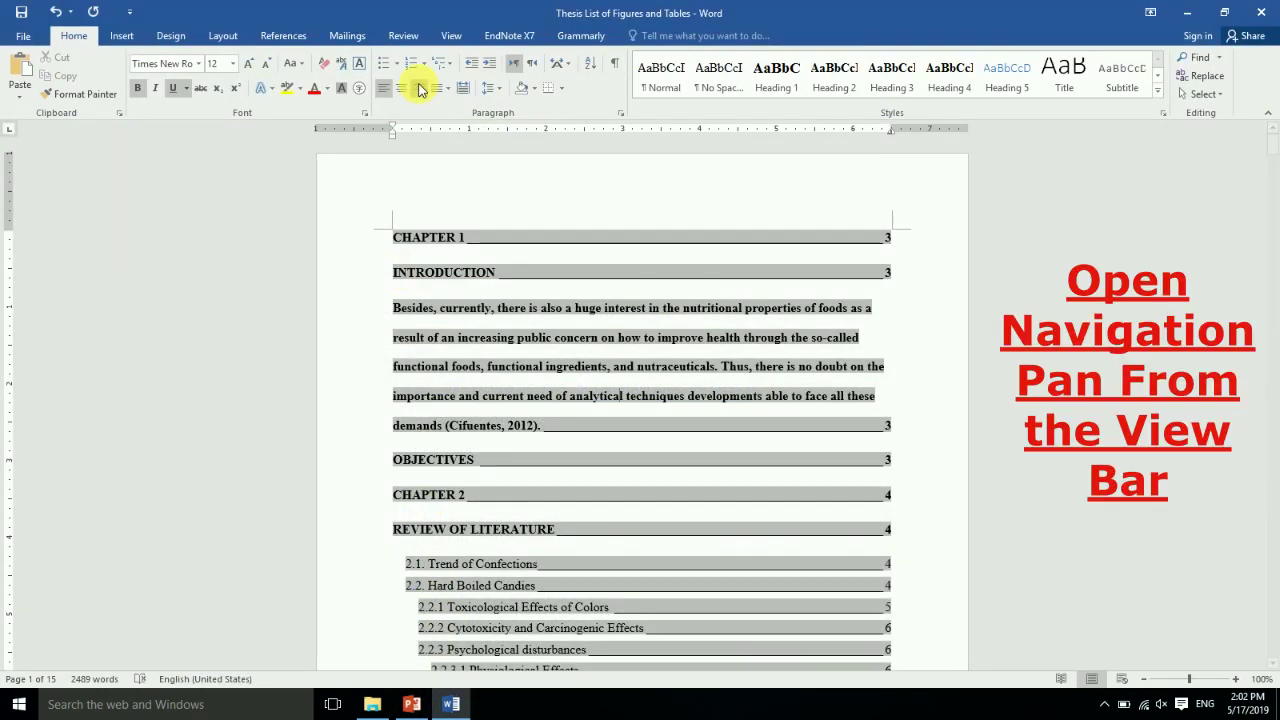
- Show the Navigation Pane and jump through INTRODUCTION to the 'Besides, currently' heading
{"action": "left_click", "coordinate": [451, 36]}
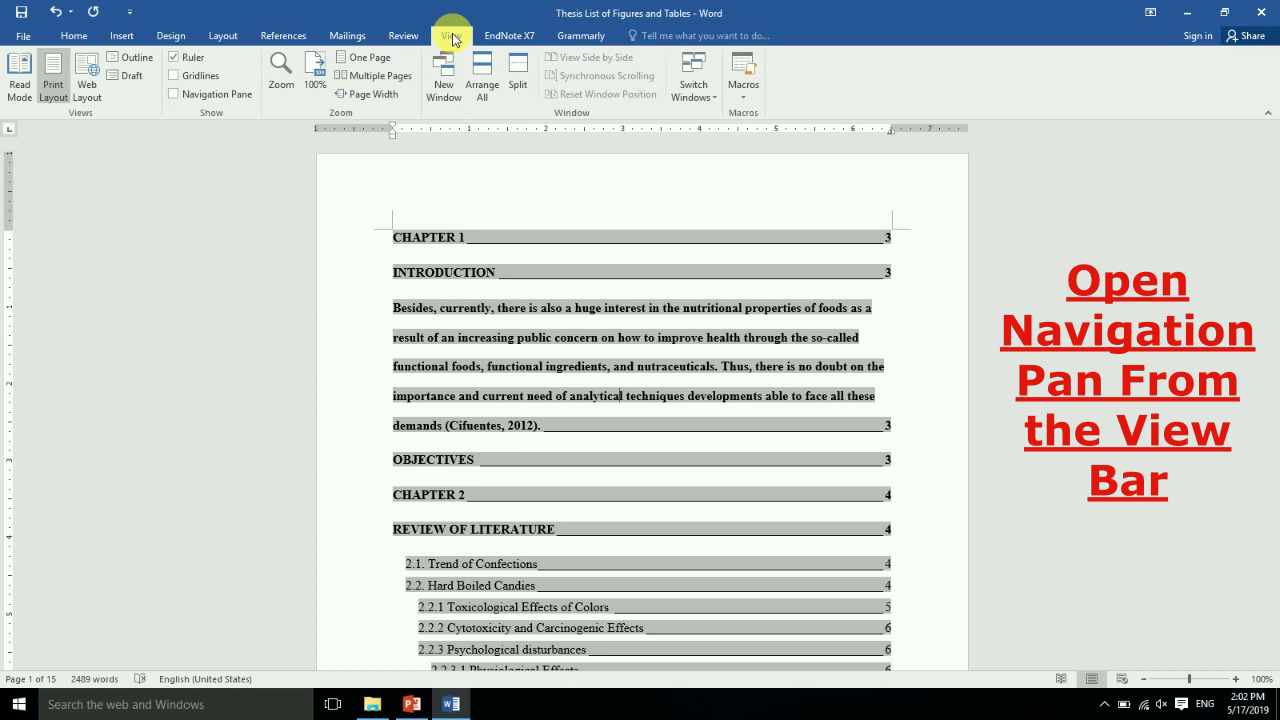
{"action": "left_click", "coordinate": [175, 97]}
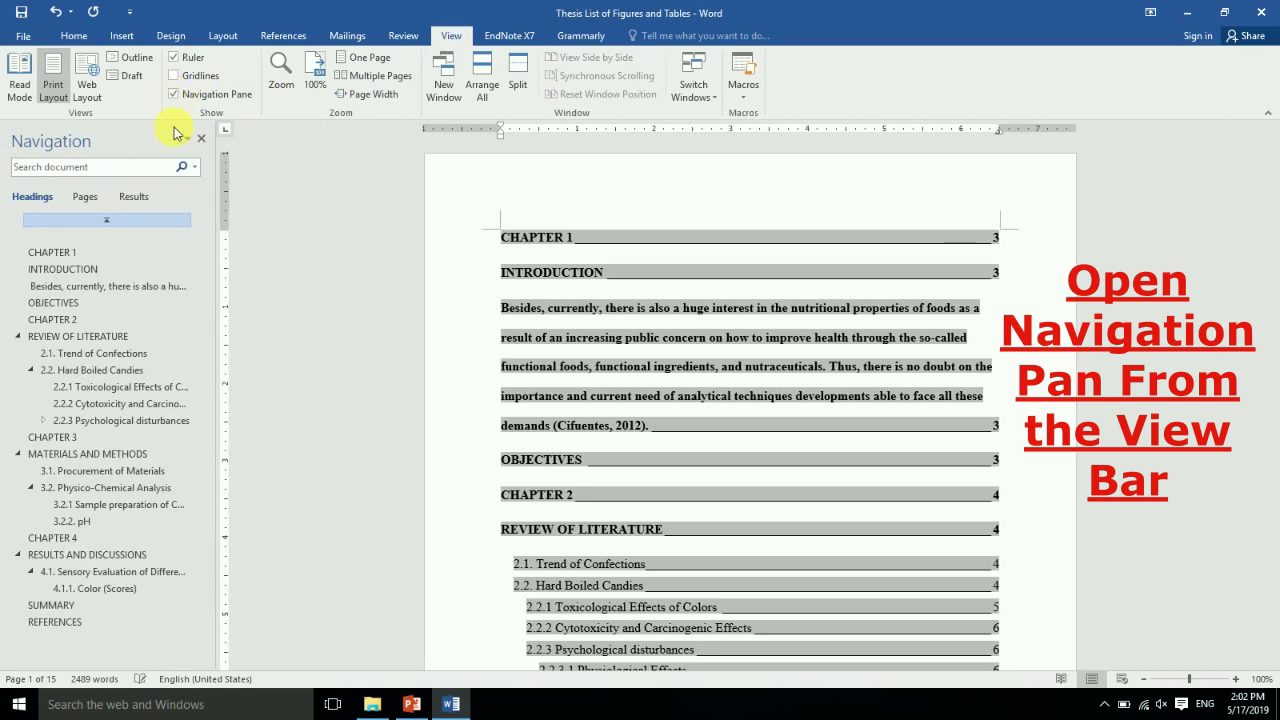
{"action": "left_click", "coordinate": [78, 270]}
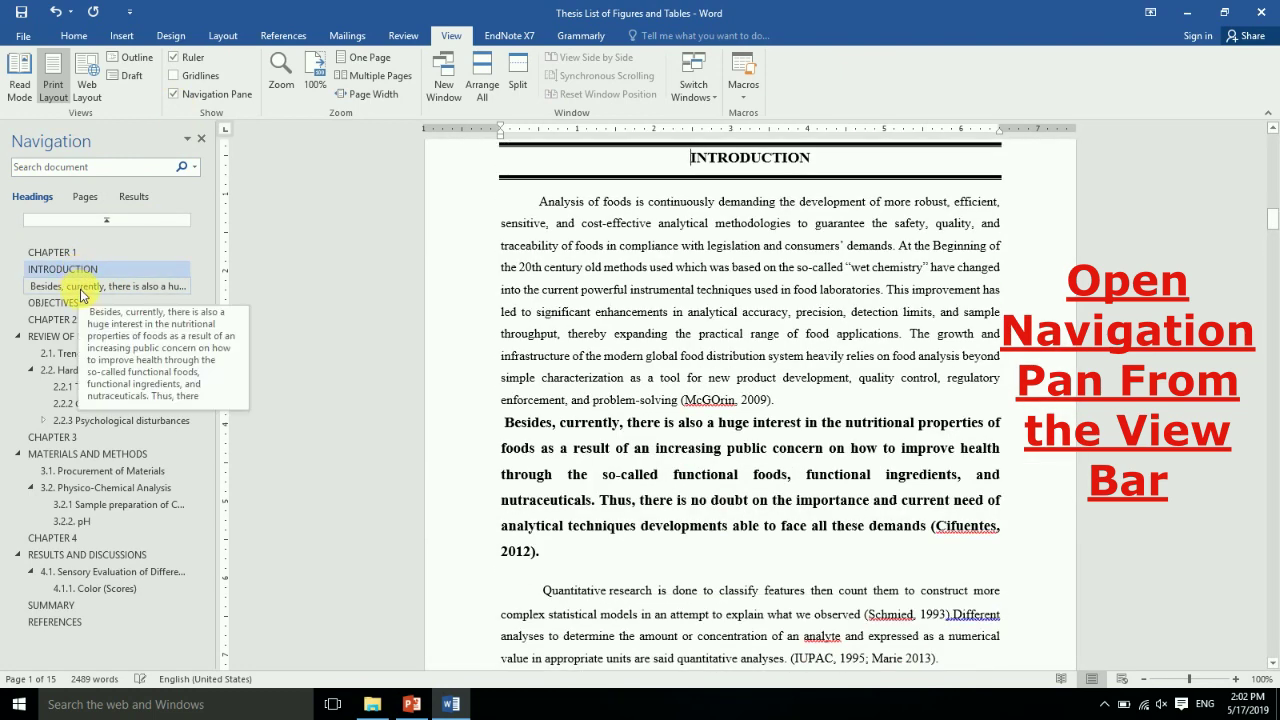
{"action": "left_click", "coordinate": [81, 290]}
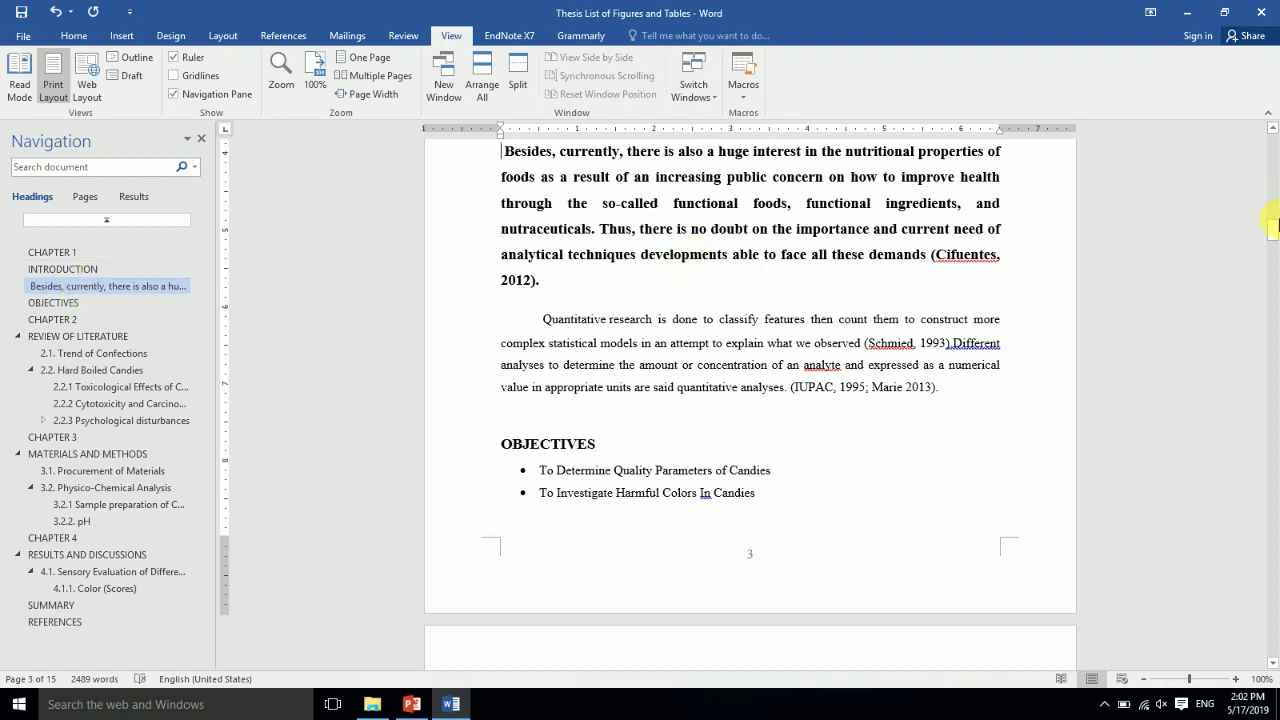
{"action": "left_click_drag", "start_coordinate": [1274, 230], "coordinate": [1272, 222]}
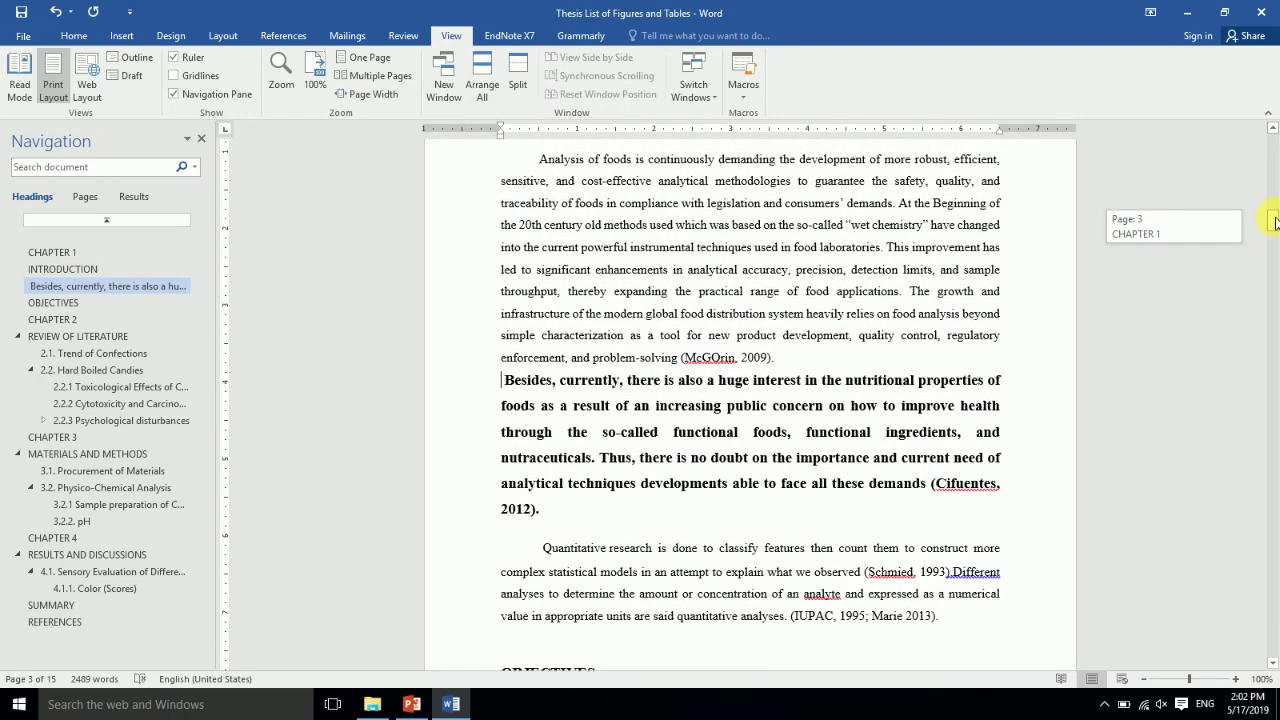
{"action": "left_click", "coordinate": [74, 35]}
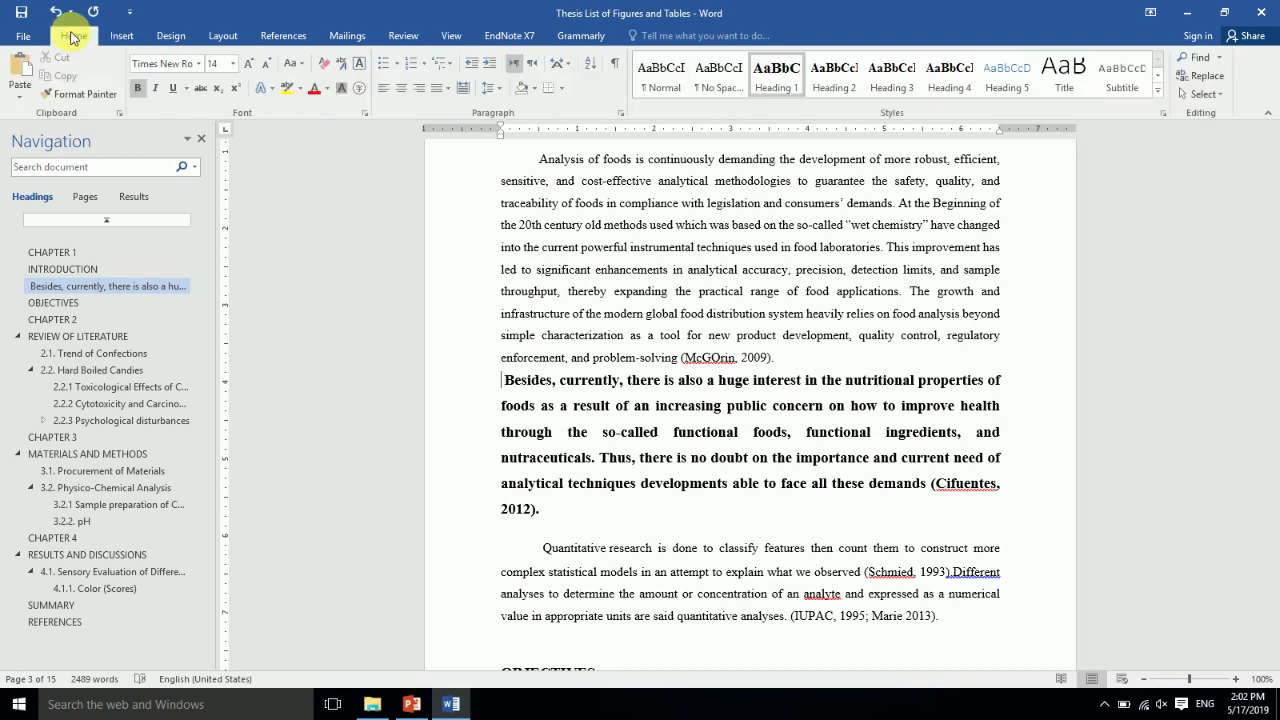
{"action": "mouse_move", "coordinate": [660, 78]}
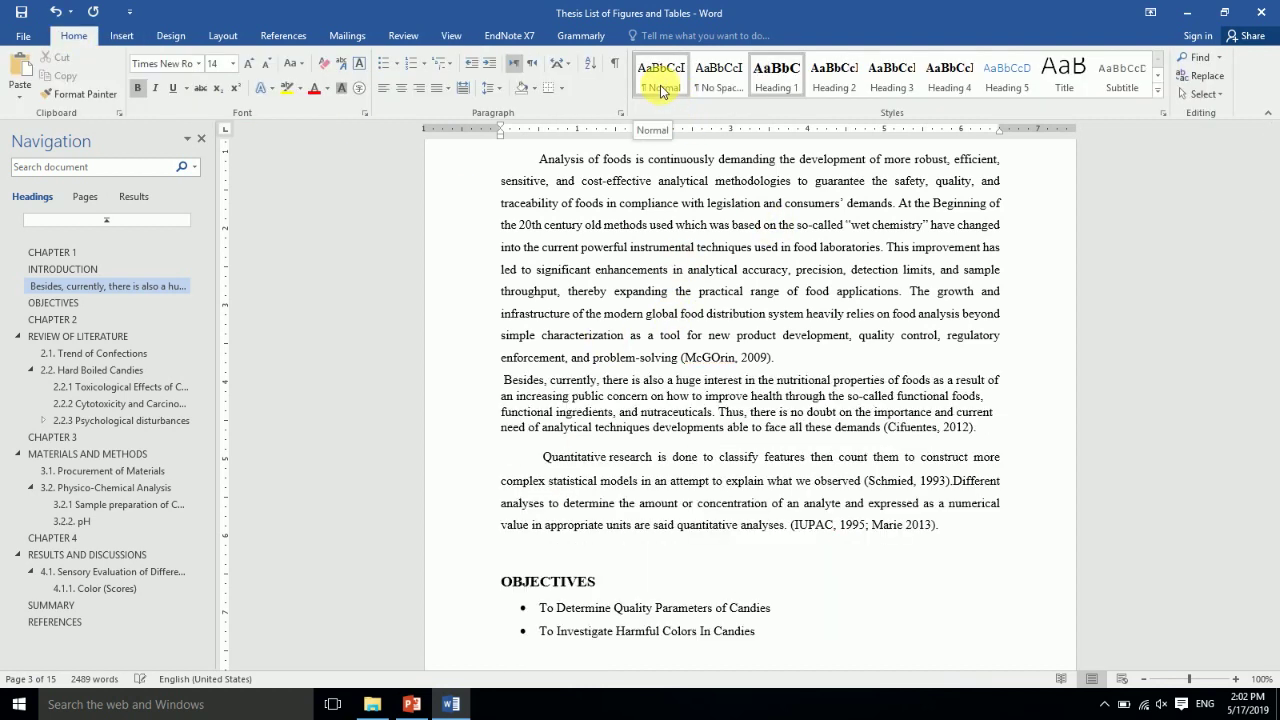
- Modify the Normal style to use a black font colour
{"action": "right_click", "coordinate": [660, 87]}
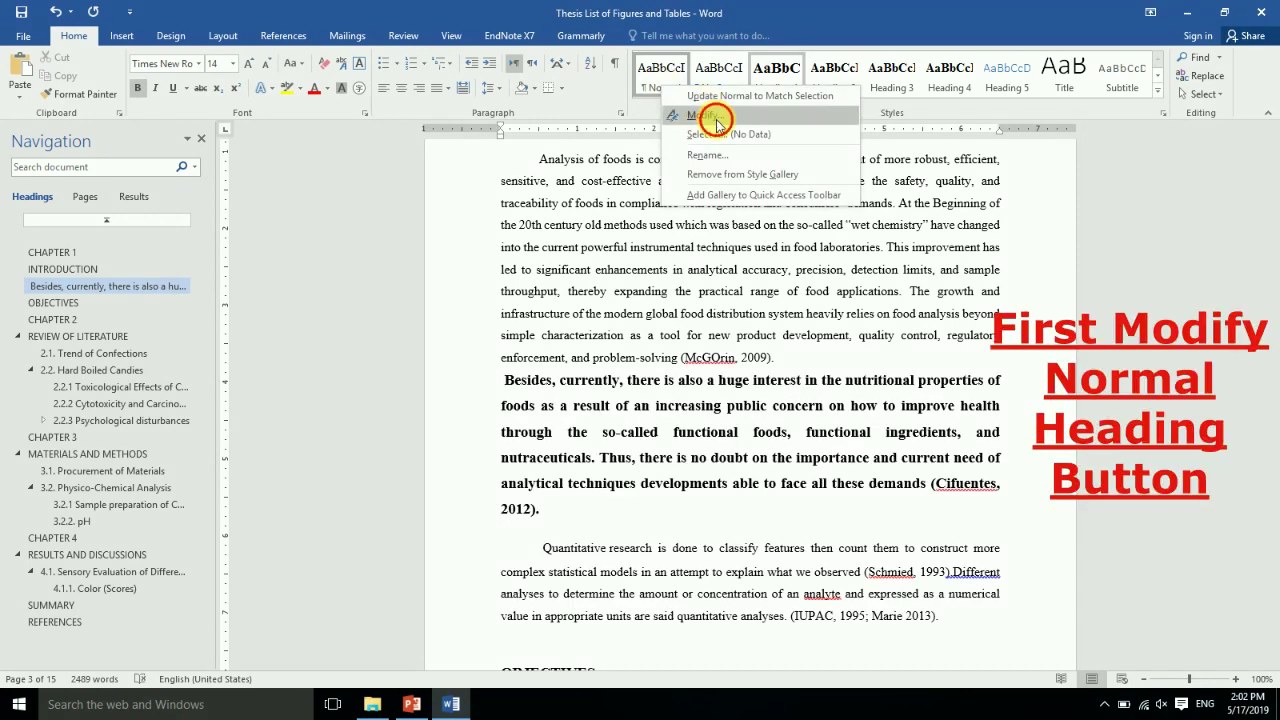
{"action": "left_click", "coordinate": [712, 115]}
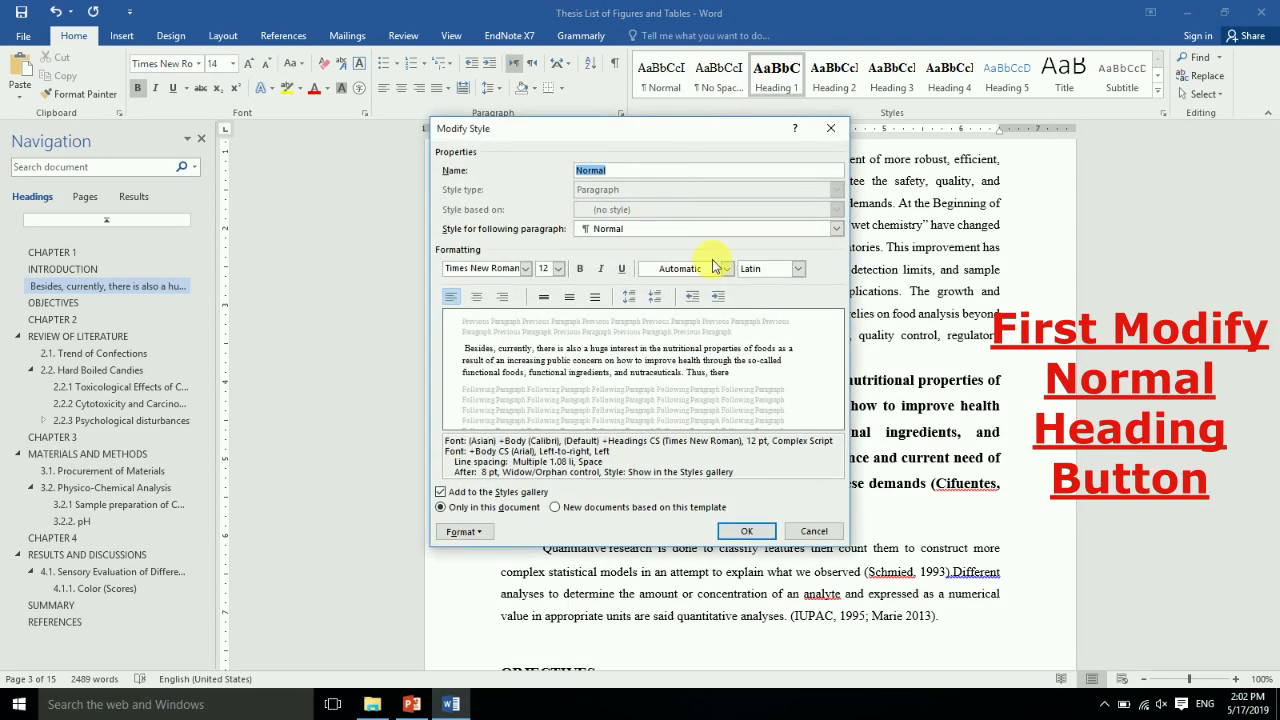
{"action": "left_click", "coordinate": [727, 269]}
{"action": "left_click", "coordinate": [660, 322]}
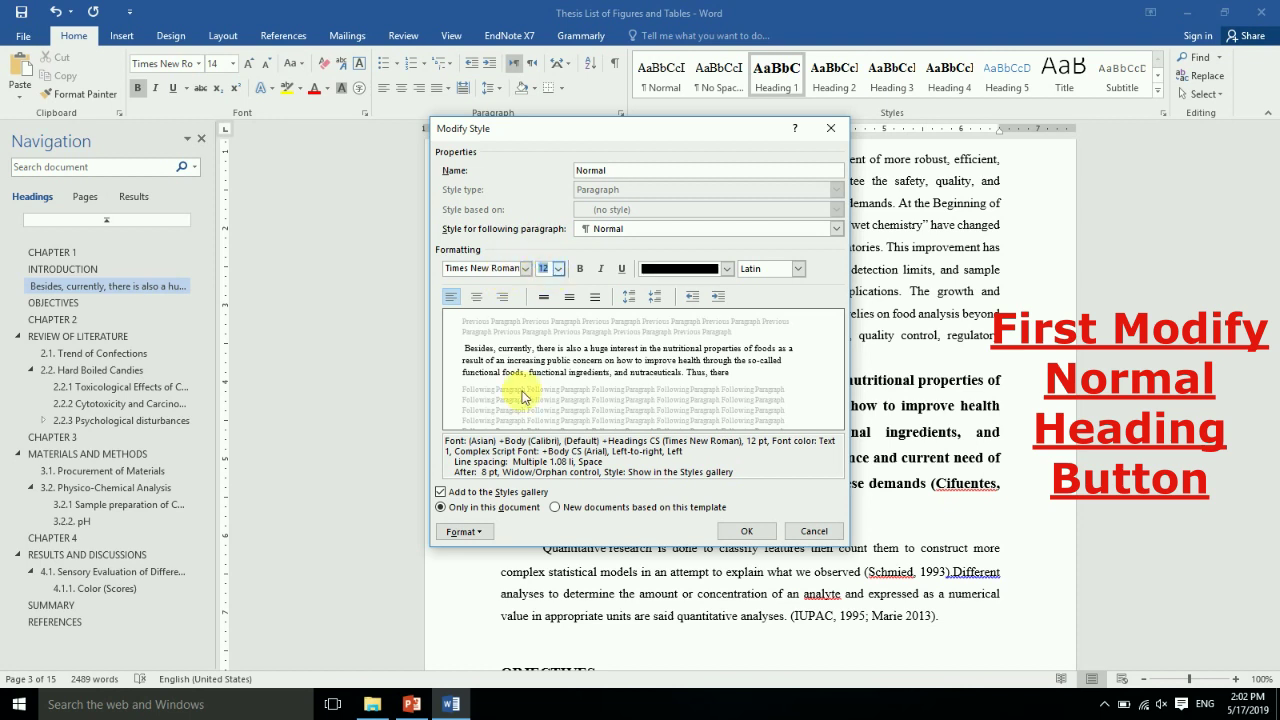
- Set the Normal style's Latin and complex-script fonts to Times New Roman, 12 pt
{"action": "left_click", "coordinate": [463, 531]}
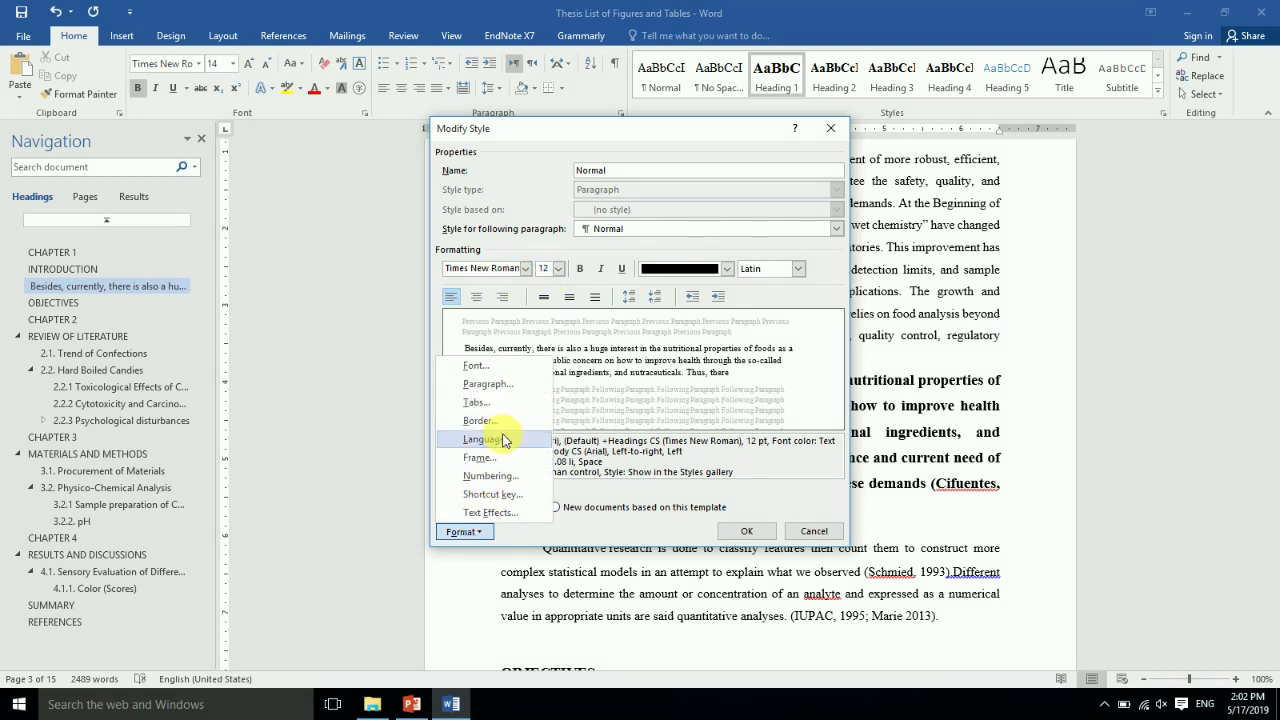
{"action": "left_click", "coordinate": [487, 374]}
{"action": "type", "text": "ti"}
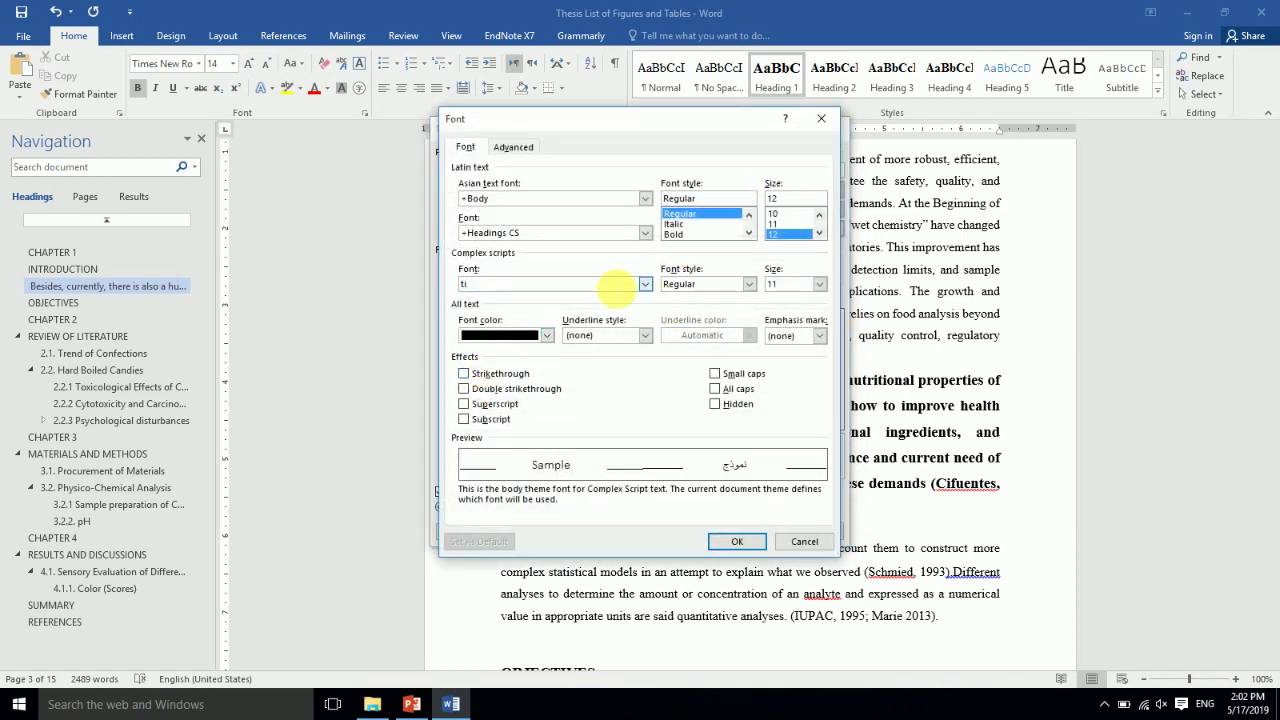
{"action": "left_click", "coordinate": [645, 284]}
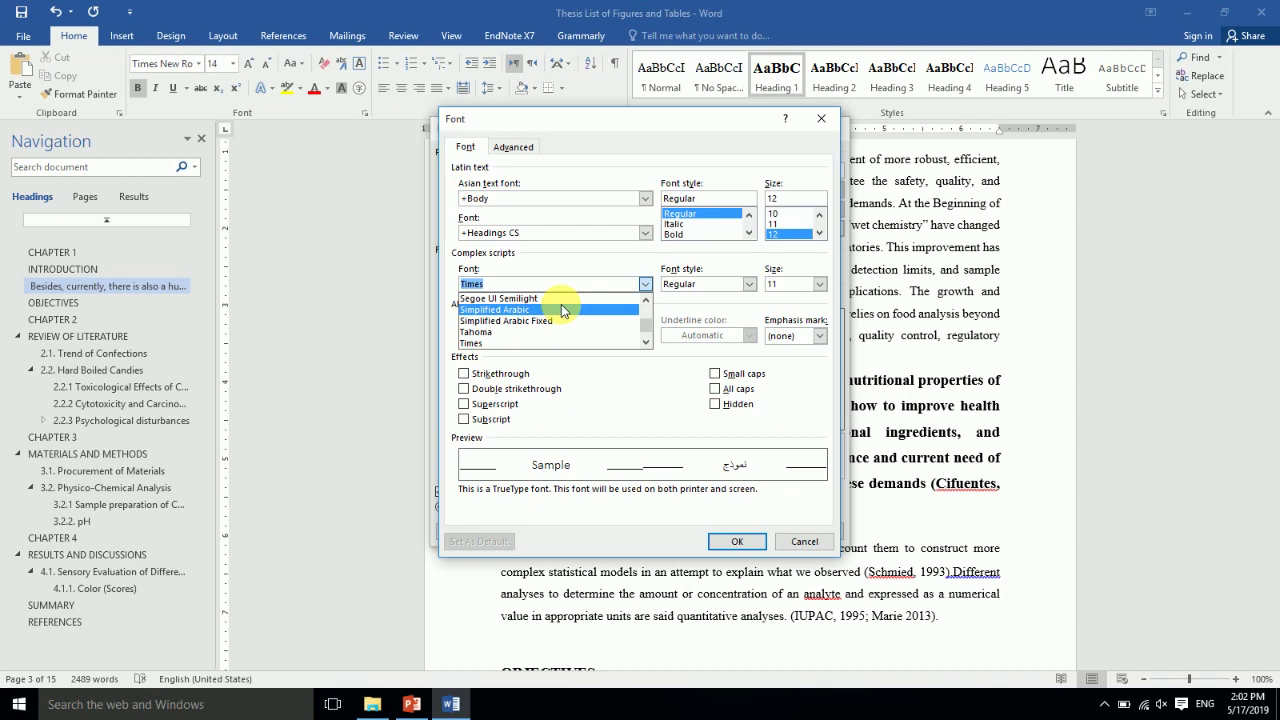
{"action": "type", "text": "t"}
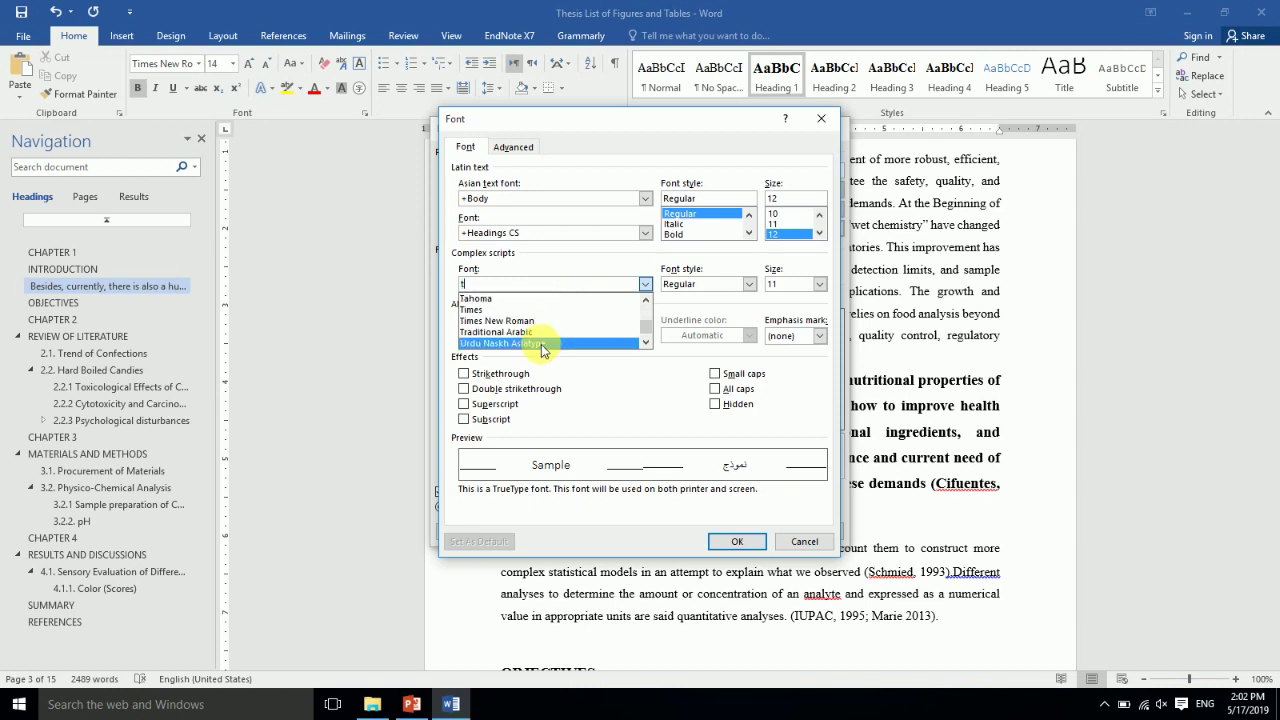
{"action": "left_click", "coordinate": [531, 320]}
{"action": "left_click", "coordinate": [819, 284]}
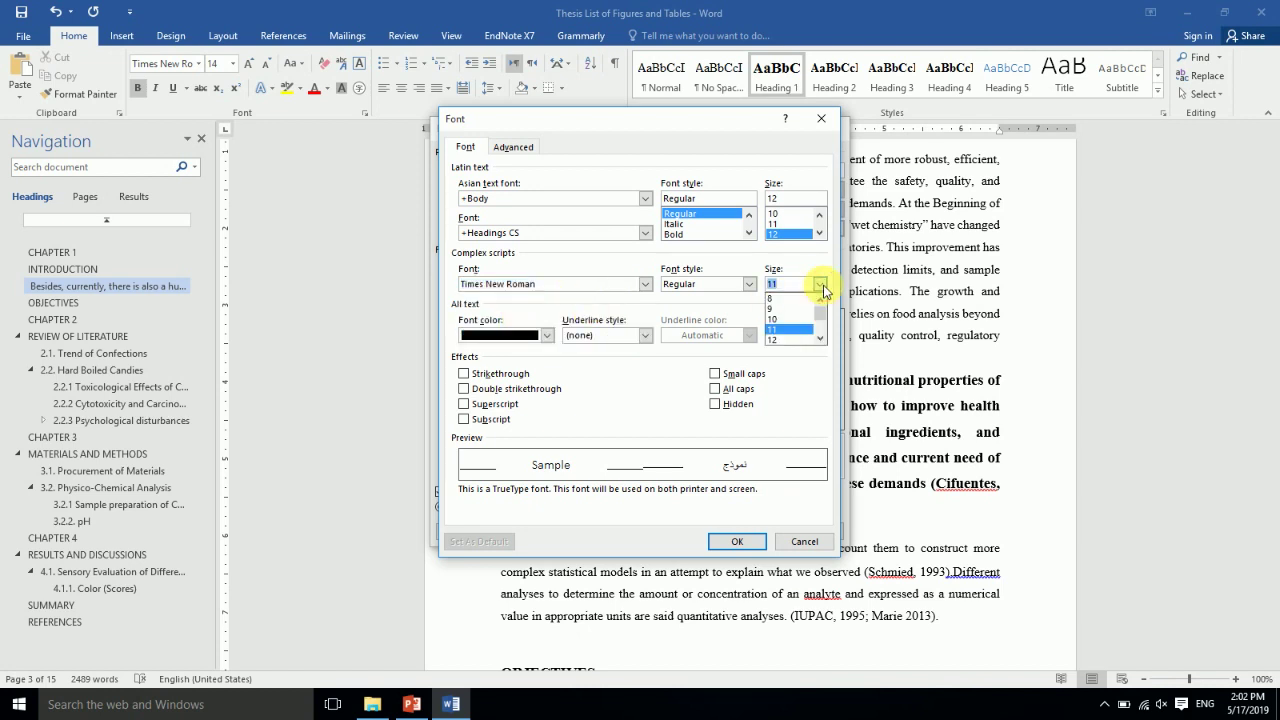
{"action": "left_click", "coordinate": [789, 341]}
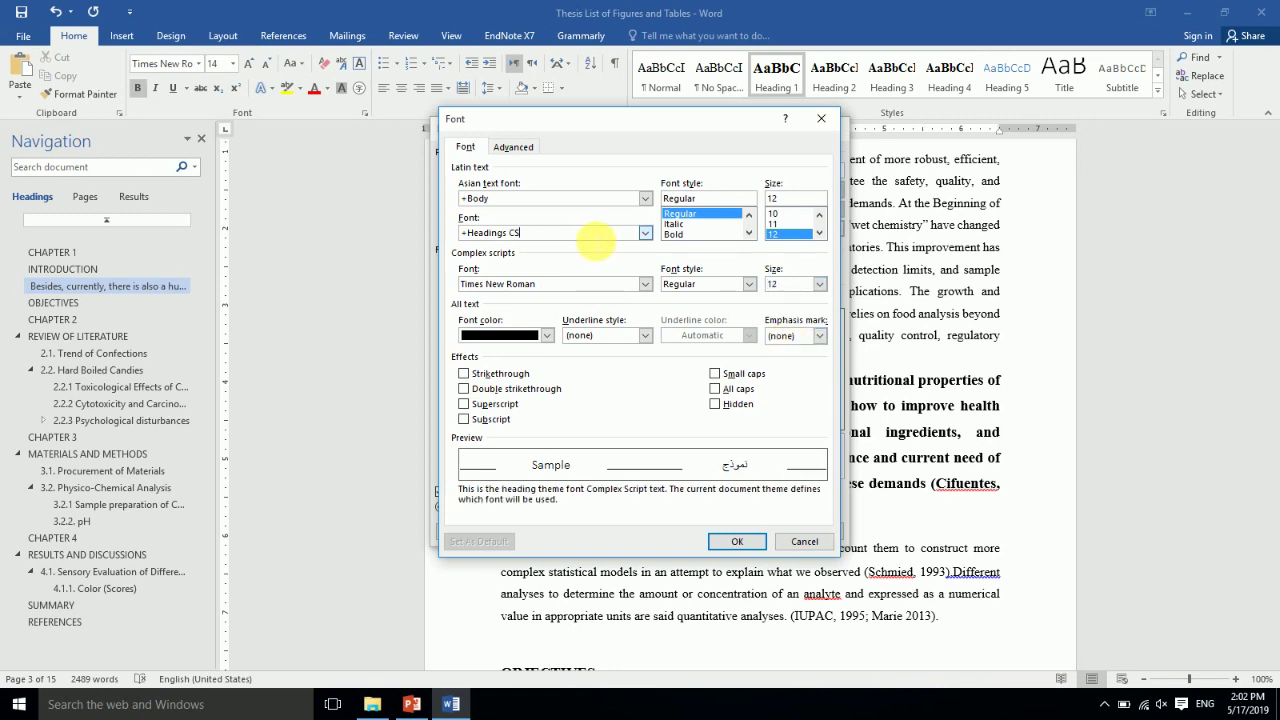
{"action": "left_click", "coordinate": [645, 232]}
{"action": "type", "text": "tim"}
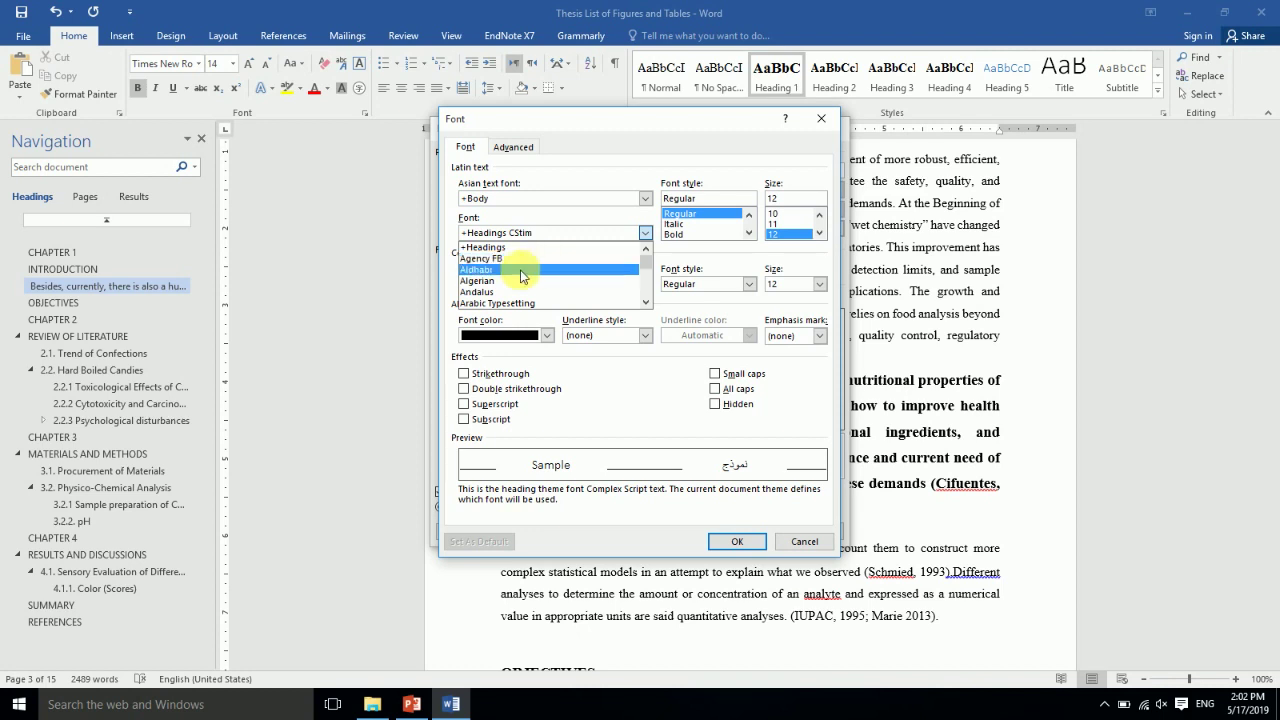
{"action": "type", "text": "ti"}
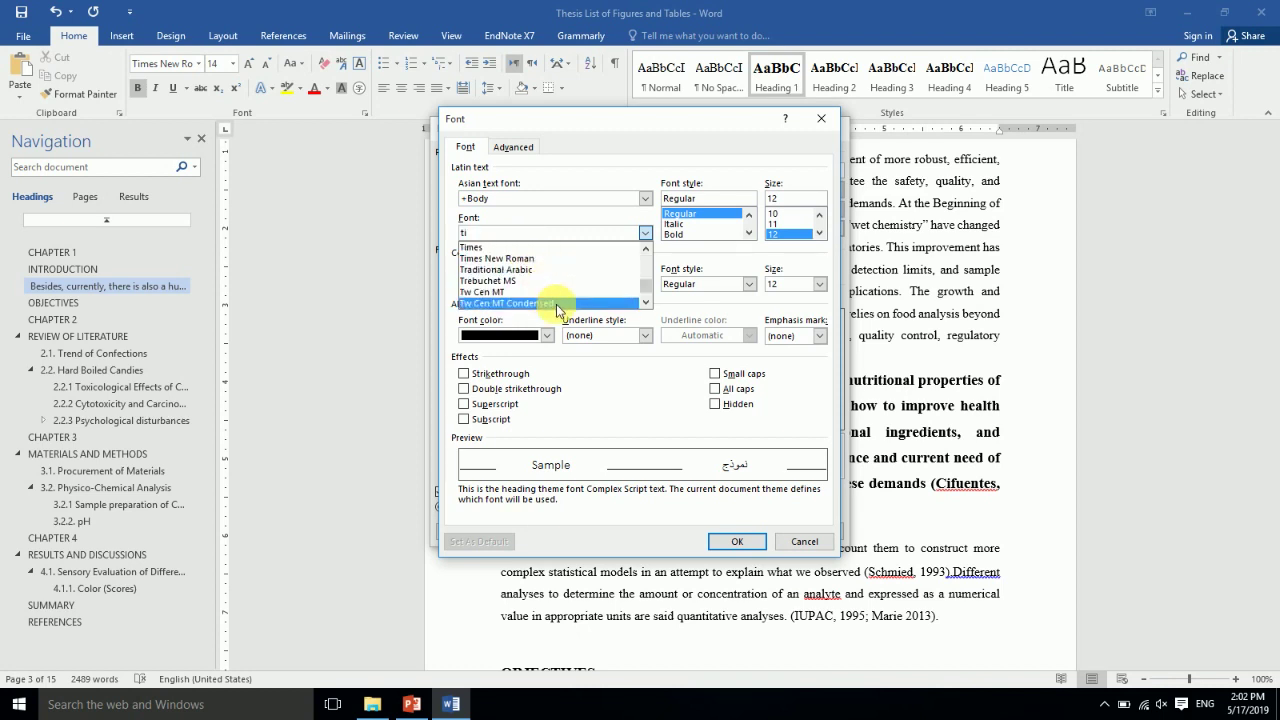
{"action": "left_click", "coordinate": [517, 260]}
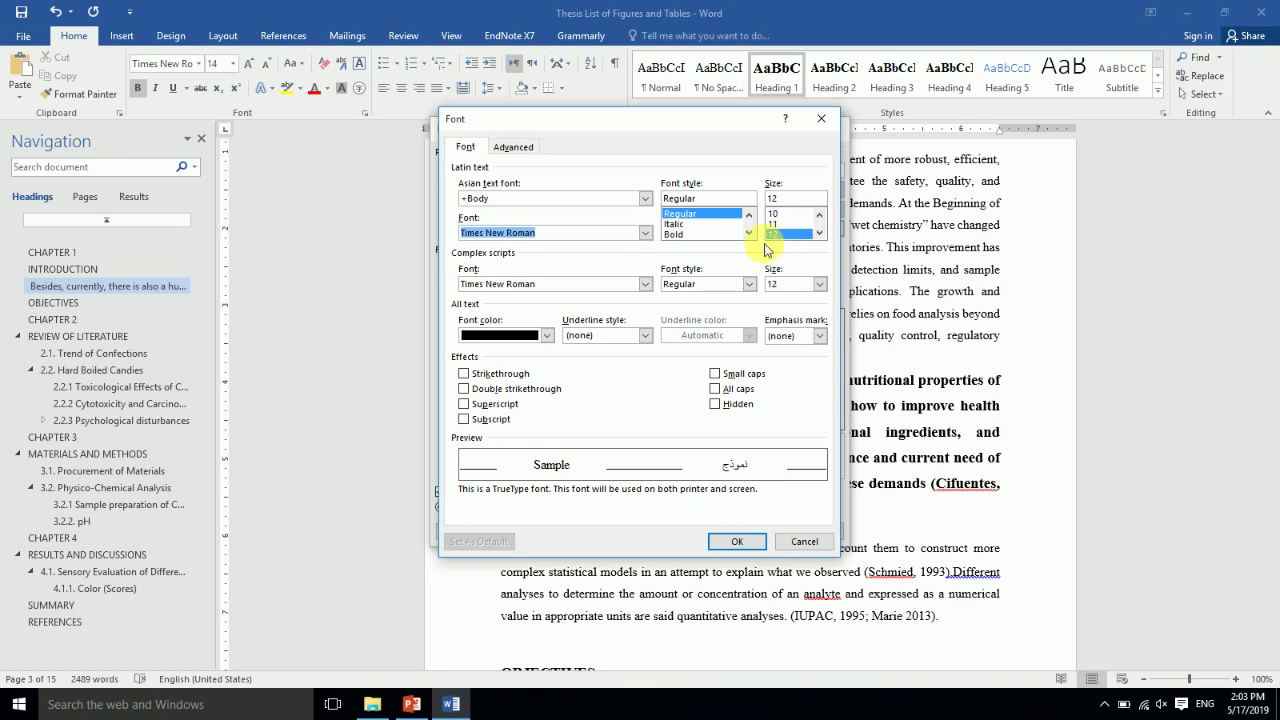
{"action": "left_click", "coordinate": [740, 544]}
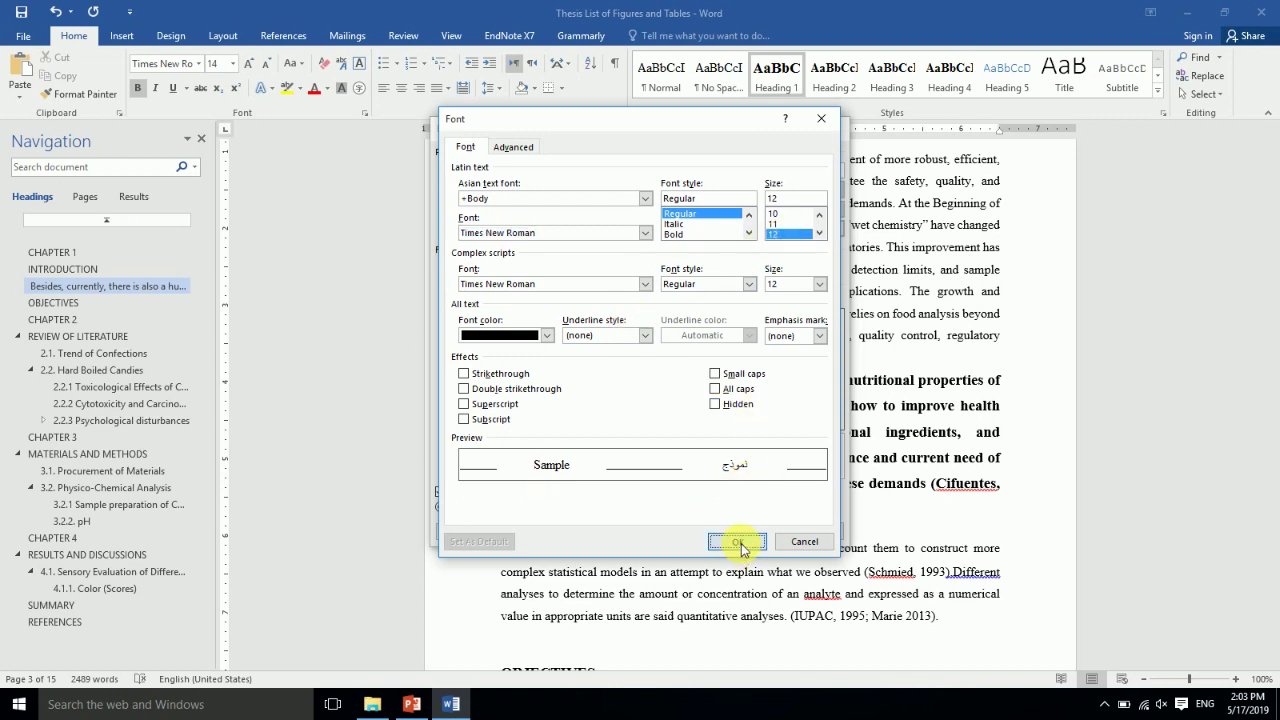
- Set the Normal style's line spacing to 1.5 lines and save the modified style
{"action": "left_click", "coordinate": [463, 531]}
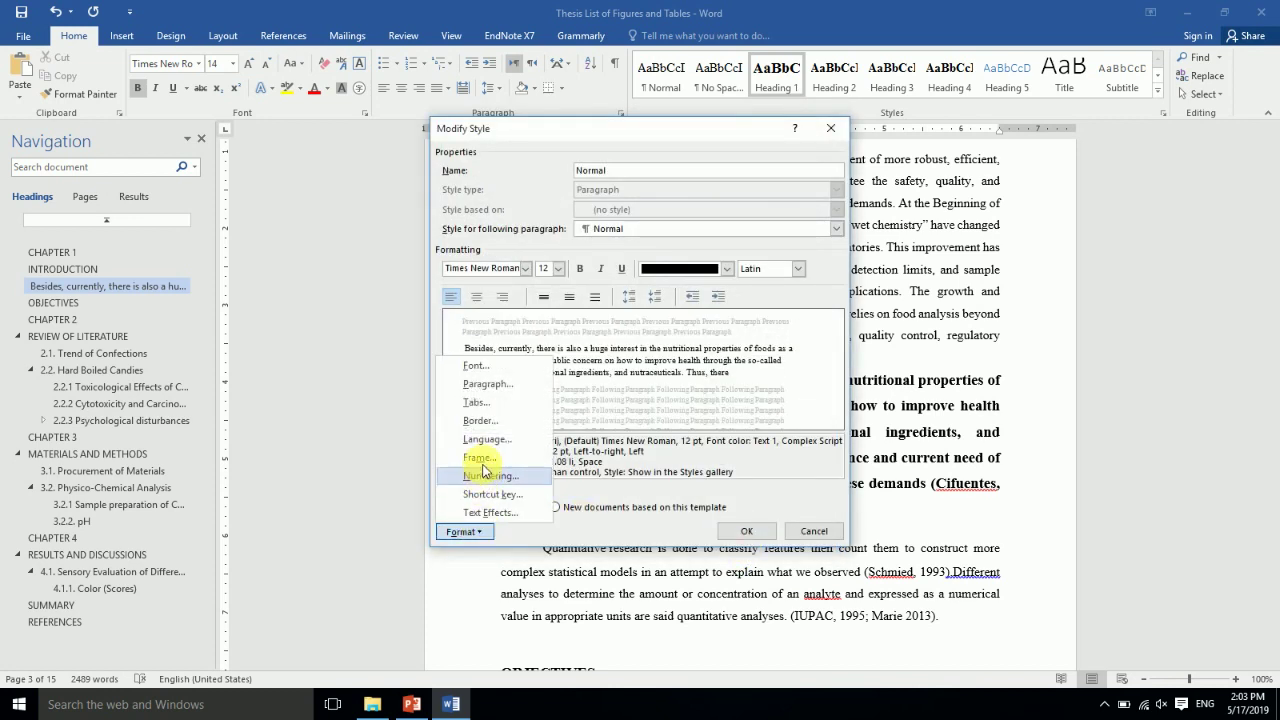
{"action": "left_click", "coordinate": [482, 385]}
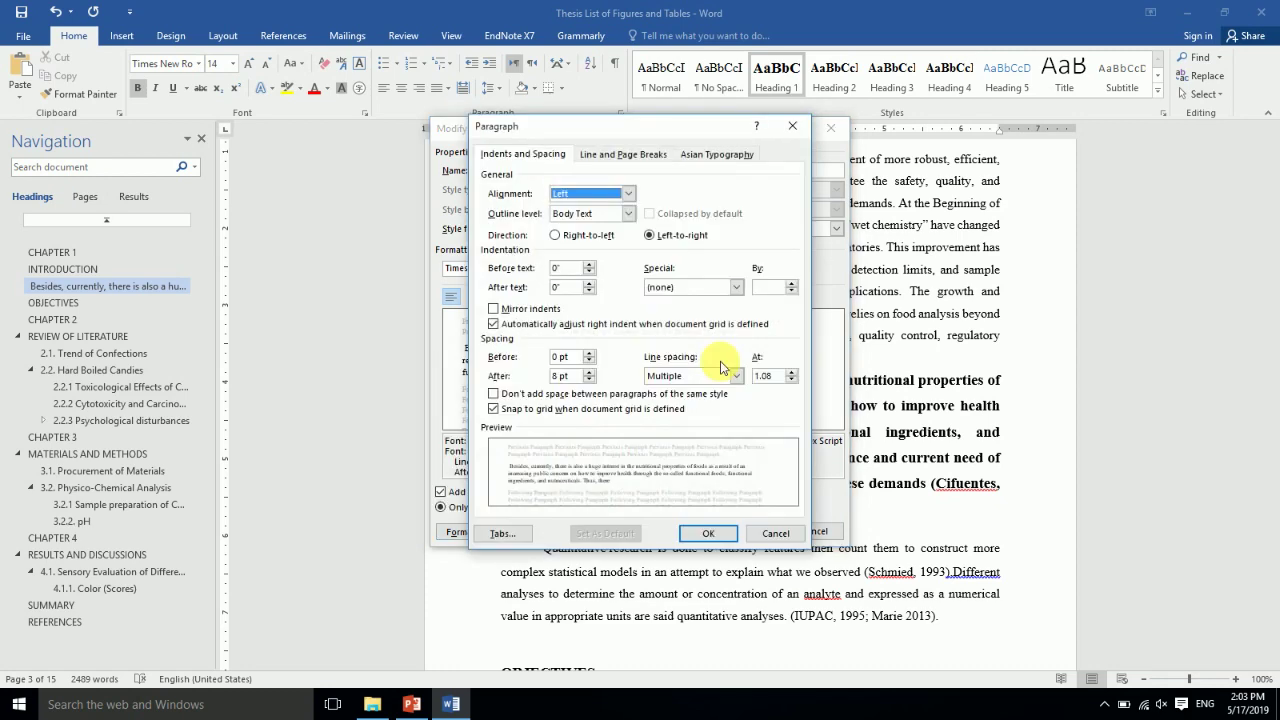
{"action": "left_click", "coordinate": [700, 375]}
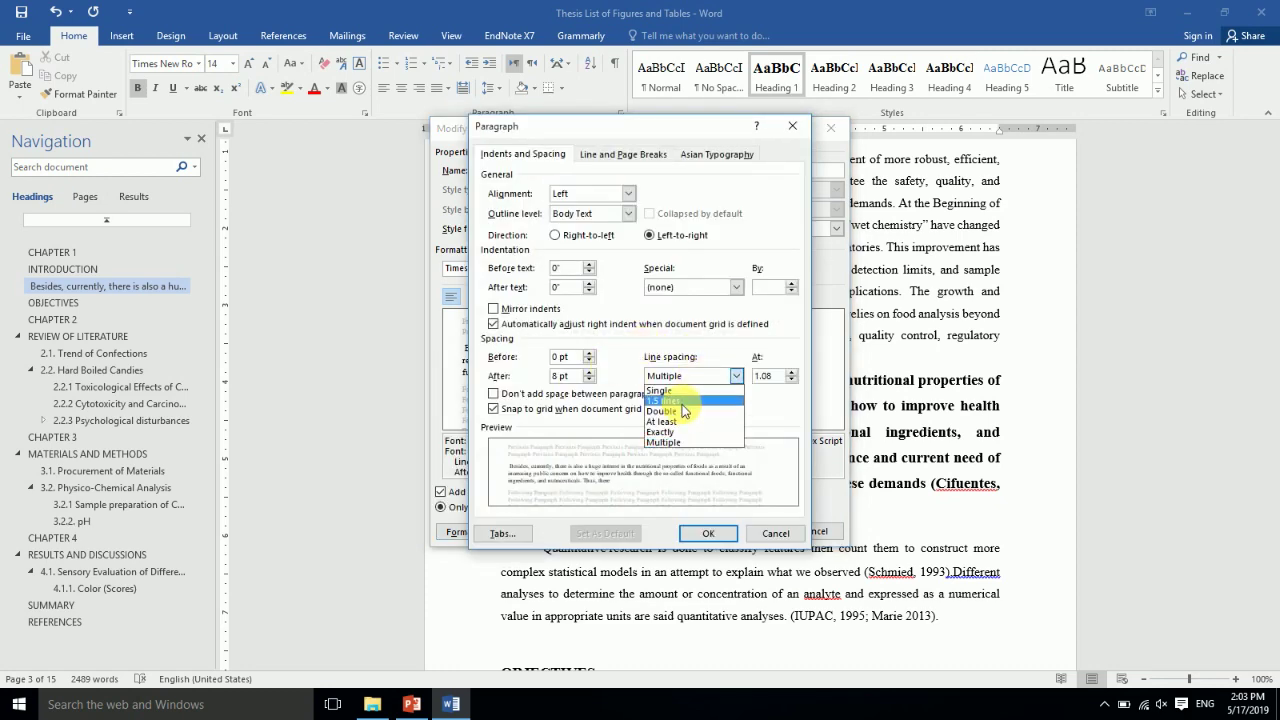
{"action": "left_click", "coordinate": [684, 401]}
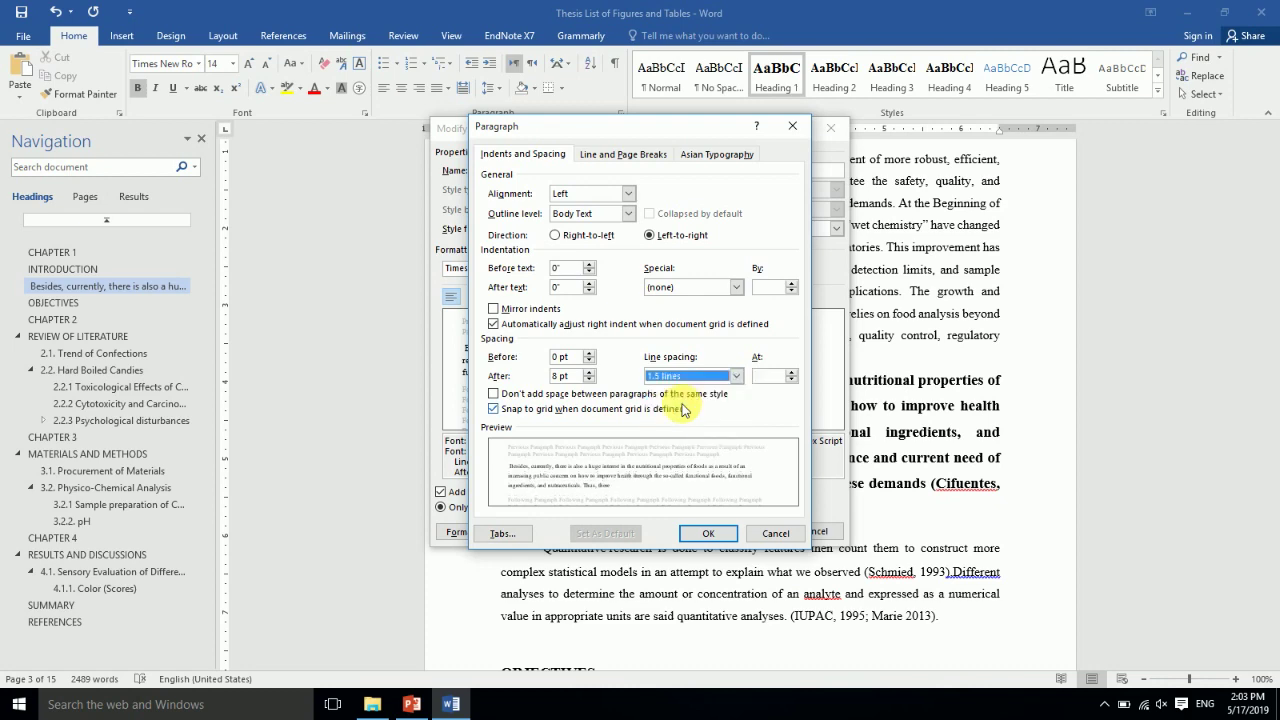
{"action": "left_click", "coordinate": [709, 535]}
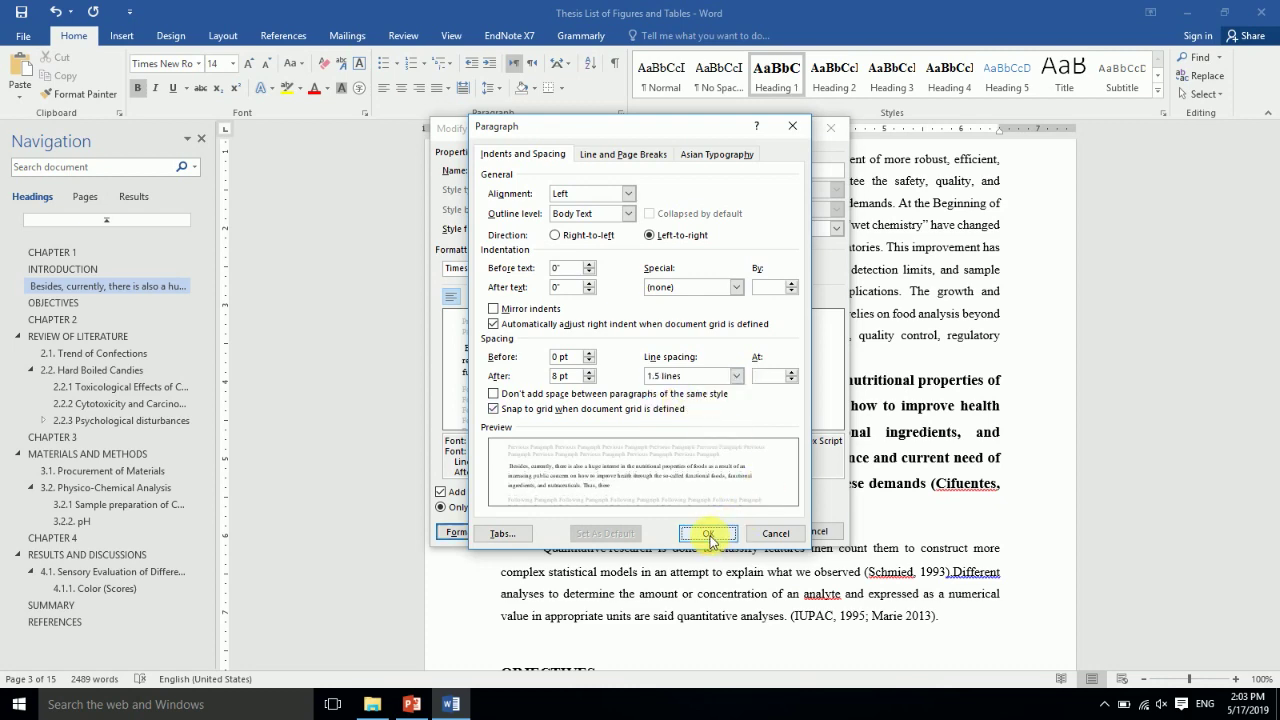
{"action": "left_click", "coordinate": [727, 532]}
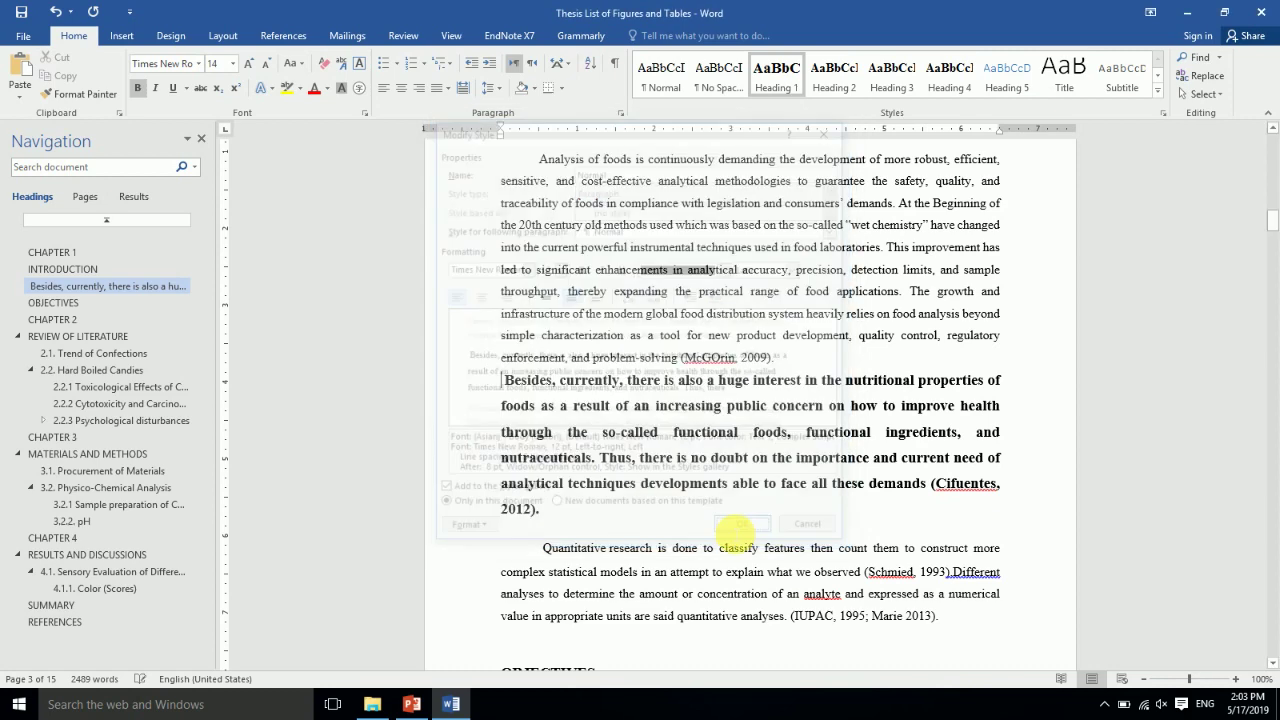
- Return the bold 'Besides, currently…' paragraph to the Normal style and select the table of contents
{"action": "left_click_drag", "start_coordinate": [545, 510], "coordinate": [506, 382]}
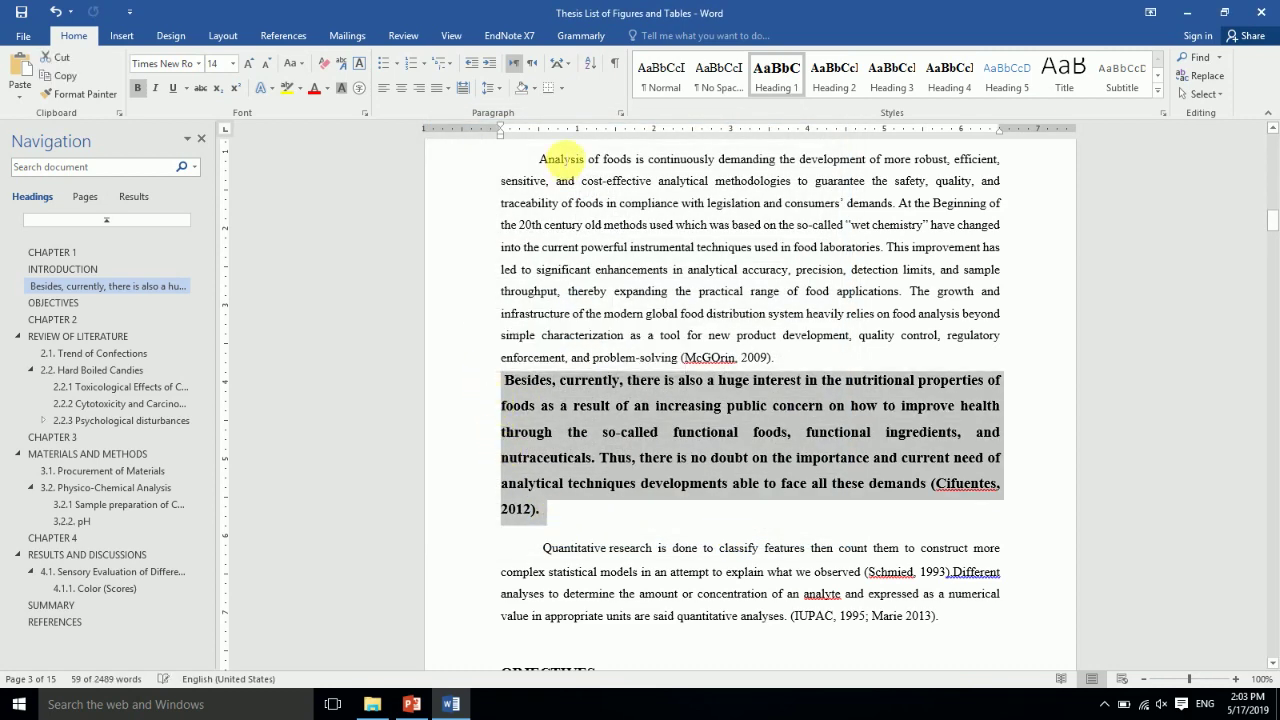
{"action": "left_click", "coordinate": [660, 78]}
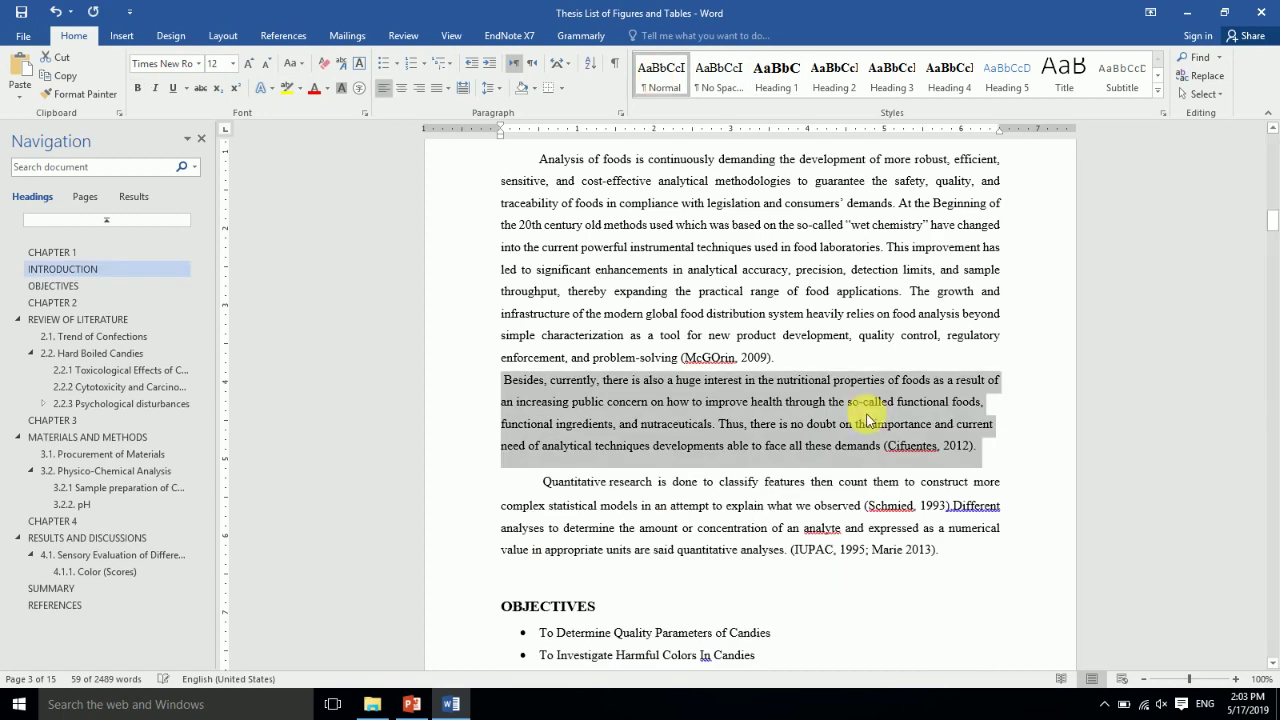
{"action": "left_click", "coordinate": [967, 482]}
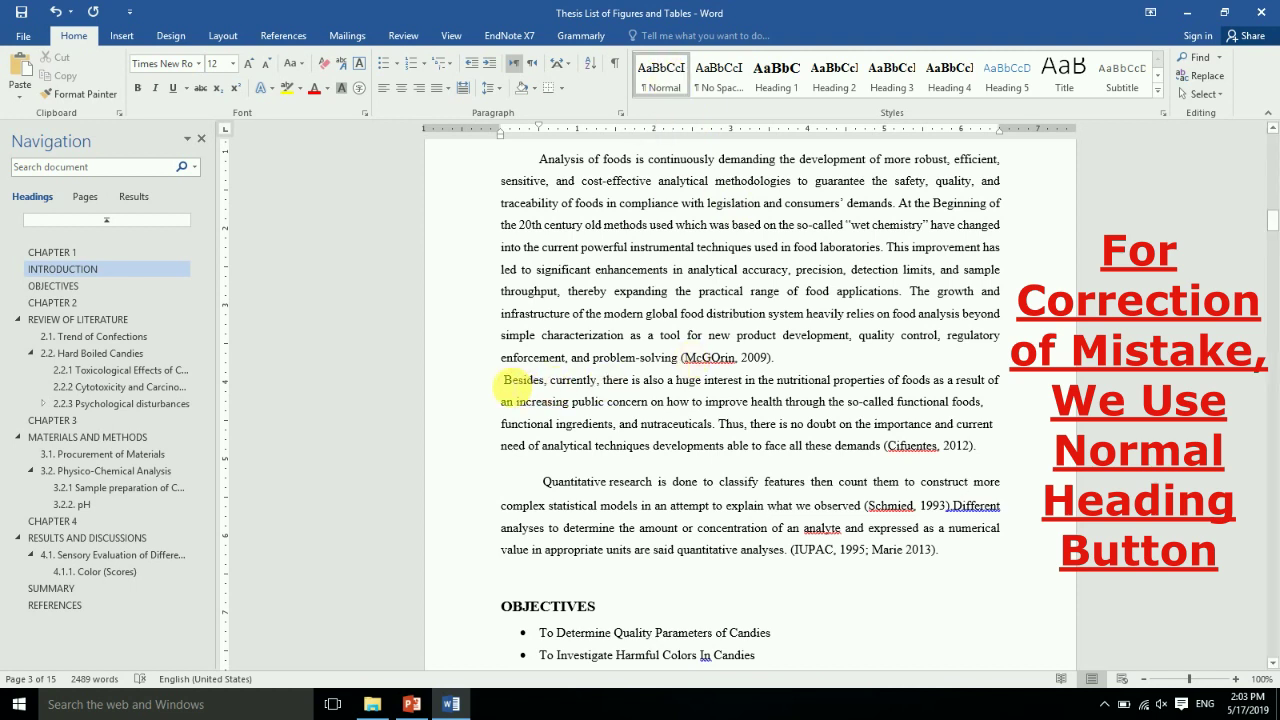
{"action": "left_click_drag", "start_coordinate": [503, 380], "coordinate": [970, 446]}
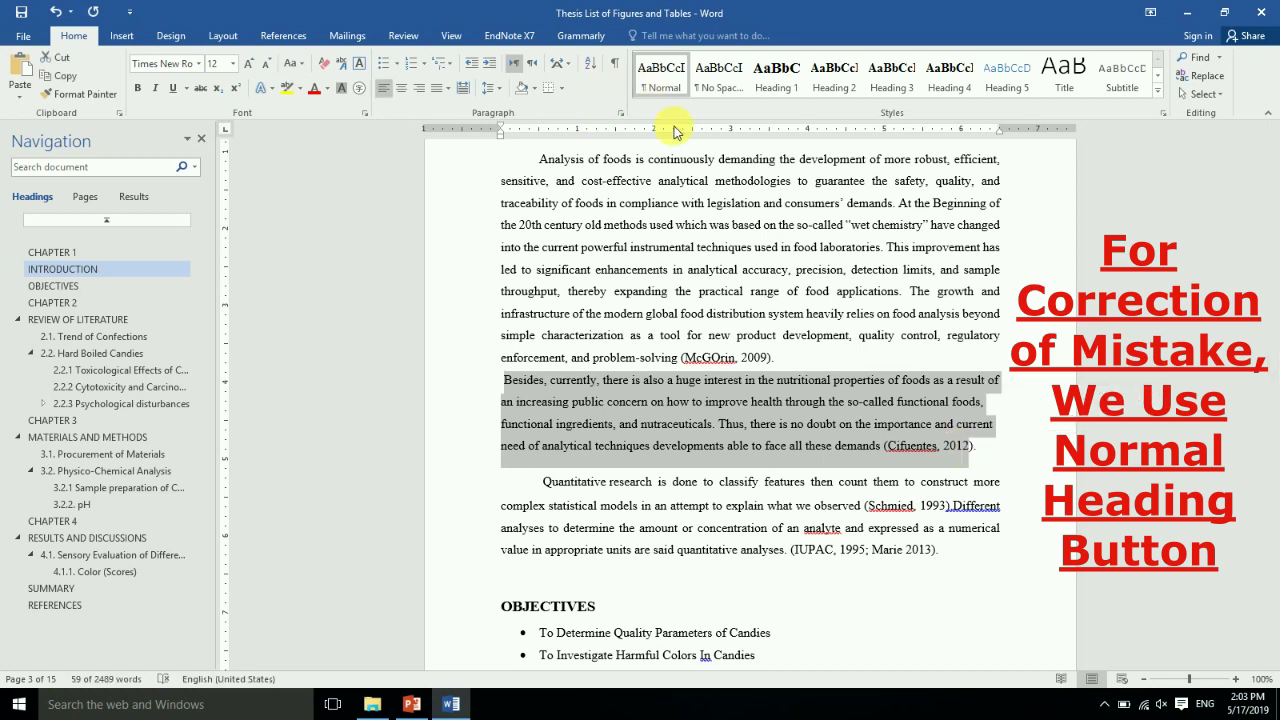
{"action": "left_click", "coordinate": [617, 378]}
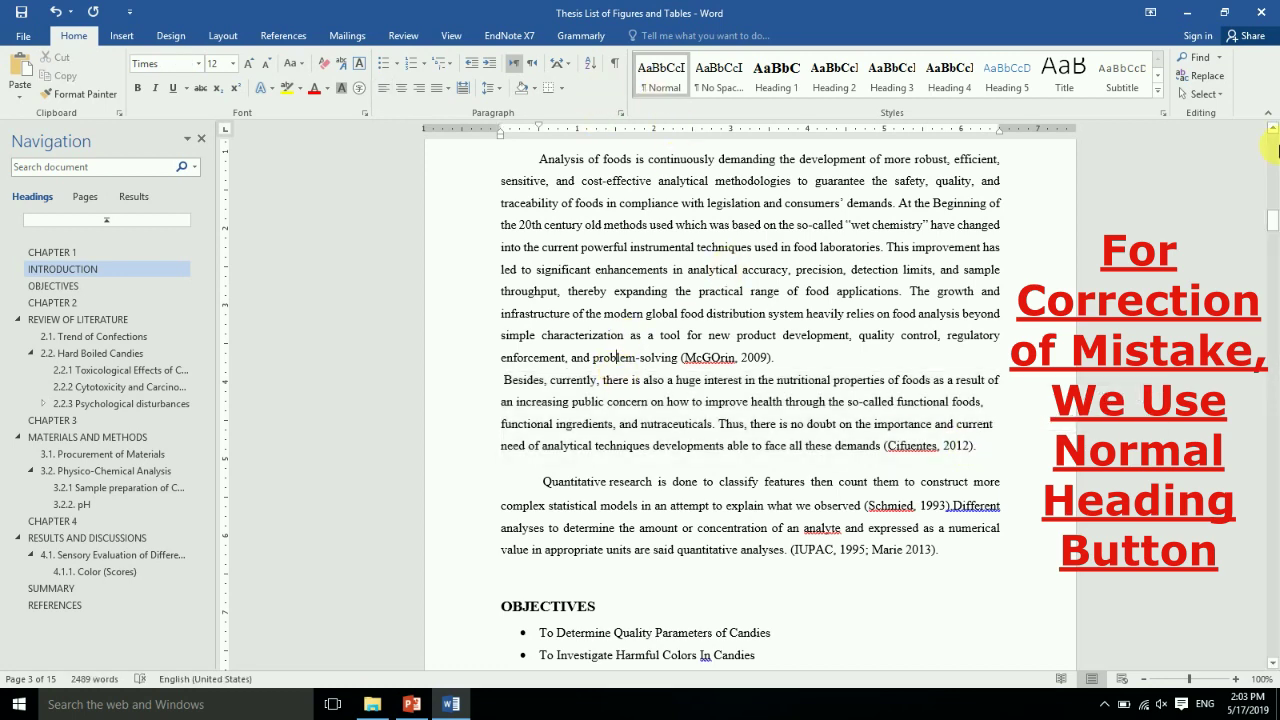
{"action": "left_click_drag", "start_coordinate": [1275, 224], "coordinate": [1274, 132]}
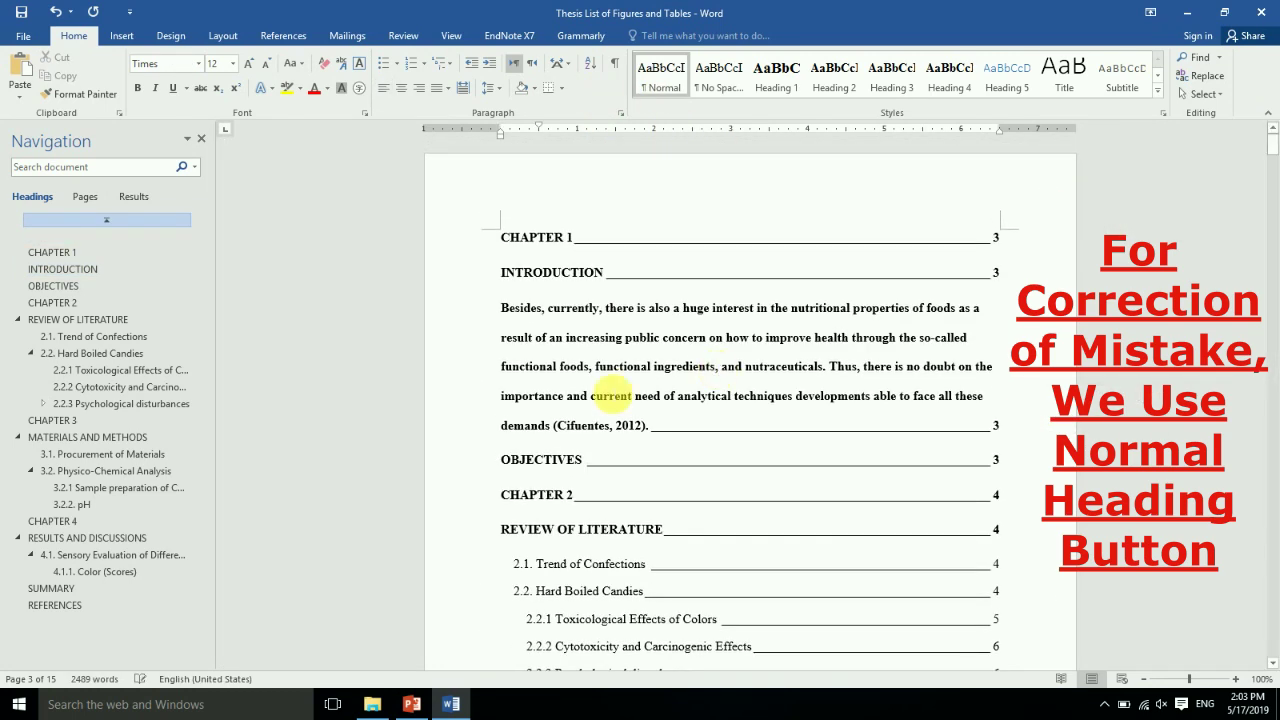
{"action": "left_click", "coordinate": [762, 463]}
{"action": "right_click", "coordinate": [762, 463]}
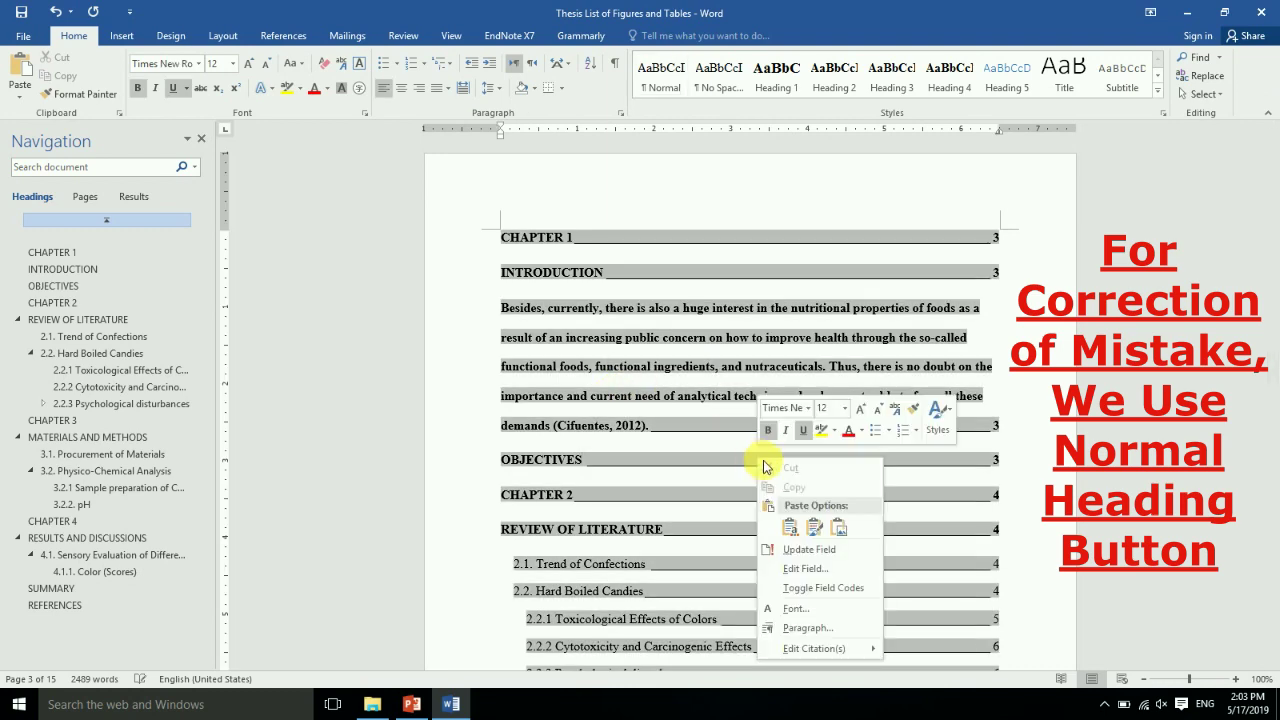
- Update the entire table of contents so OBJECTIVES follows INTRODUCTION on page 3
{"action": "left_click", "coordinate": [810, 549]}
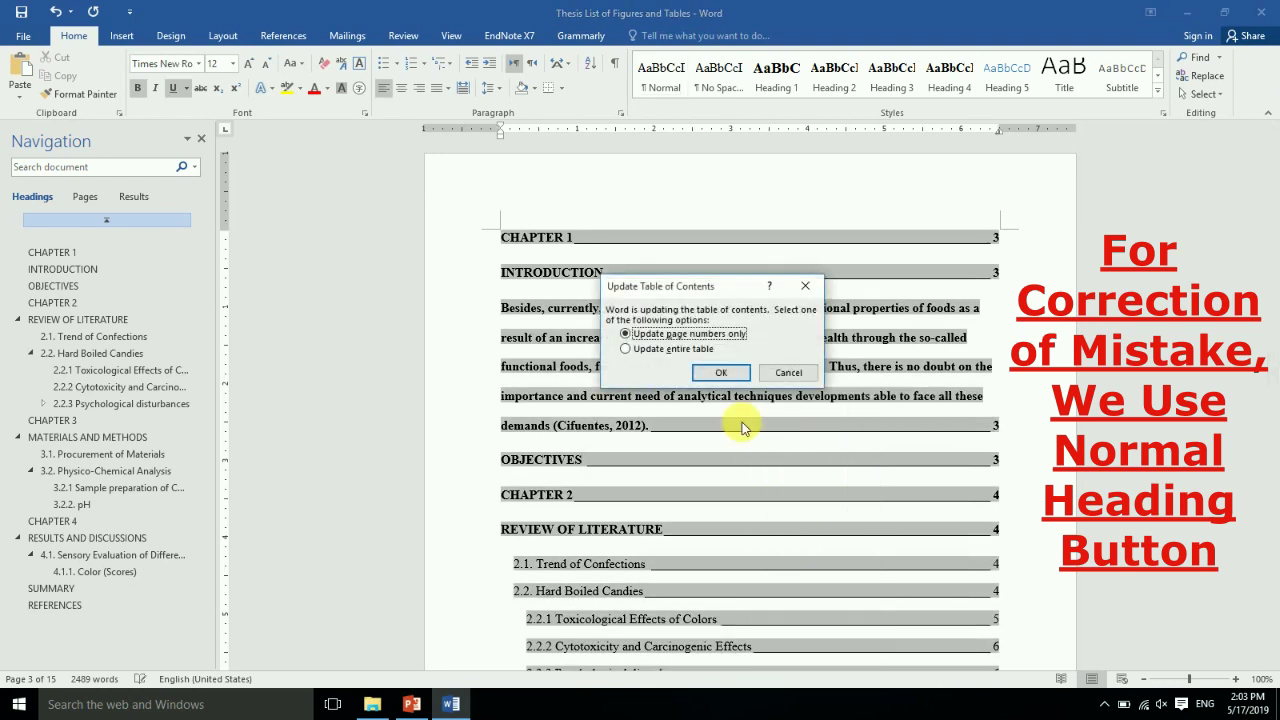
{"action": "left_click", "coordinate": [680, 349]}
{"action": "left_click", "coordinate": [718, 372]}
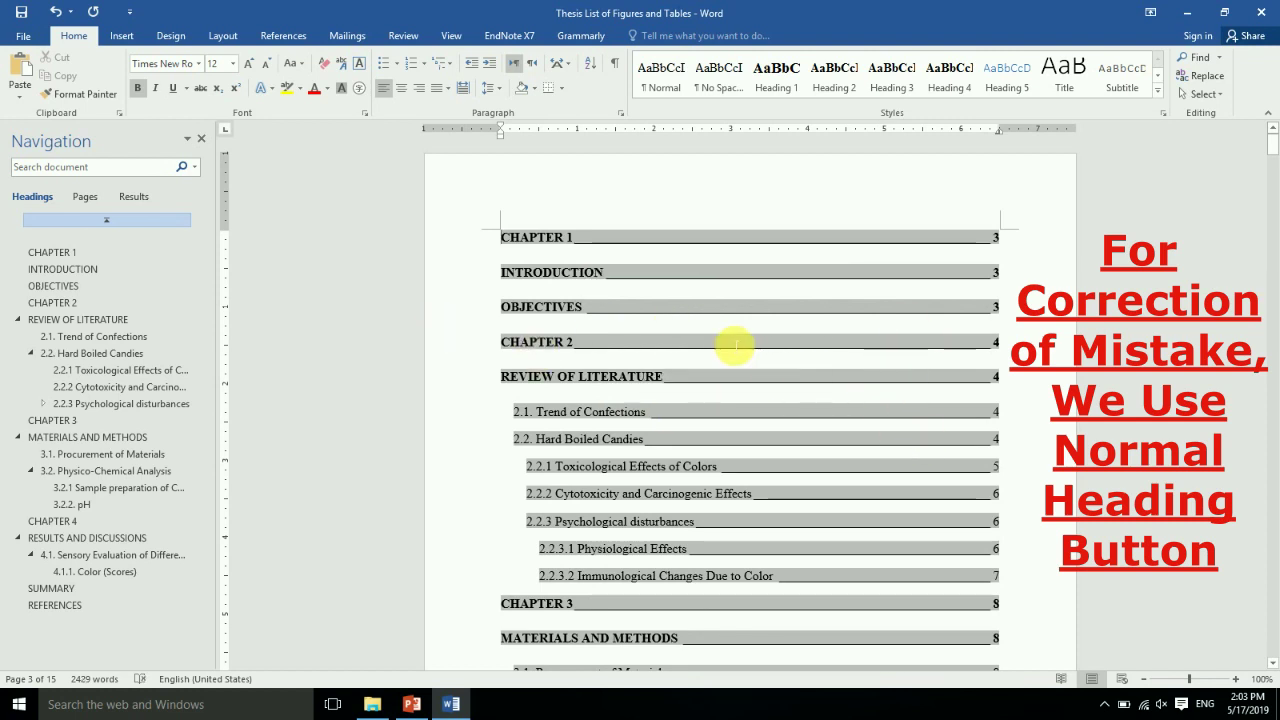
{"action": "left_click_drag", "start_coordinate": [1268, 135], "coordinate": [1273, 208]}
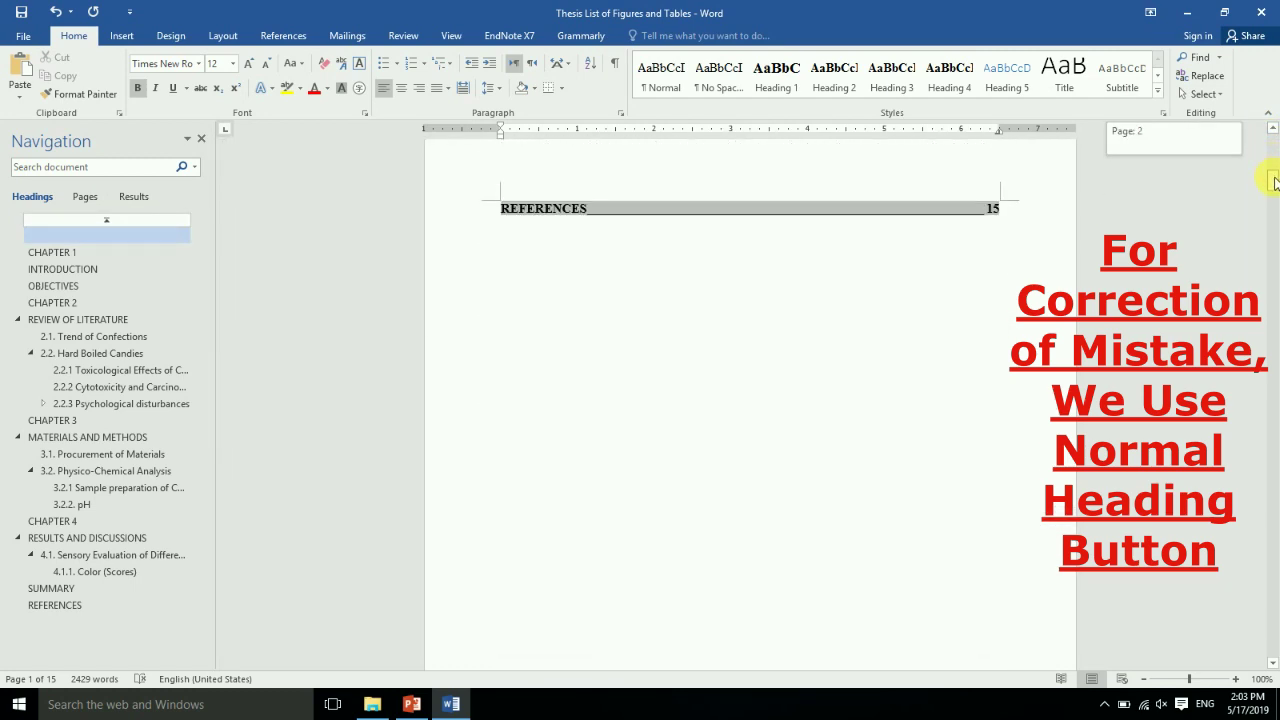
{"action": "mouse_move", "coordinate": [1273, 208]}
{"action": "left_mouse_down"}
{"action": "mouse_move", "coordinate": [1257, 155]}
{"action": "mouse_move", "coordinate": [1255, 170]}
{"action": "left_mouse_up"}
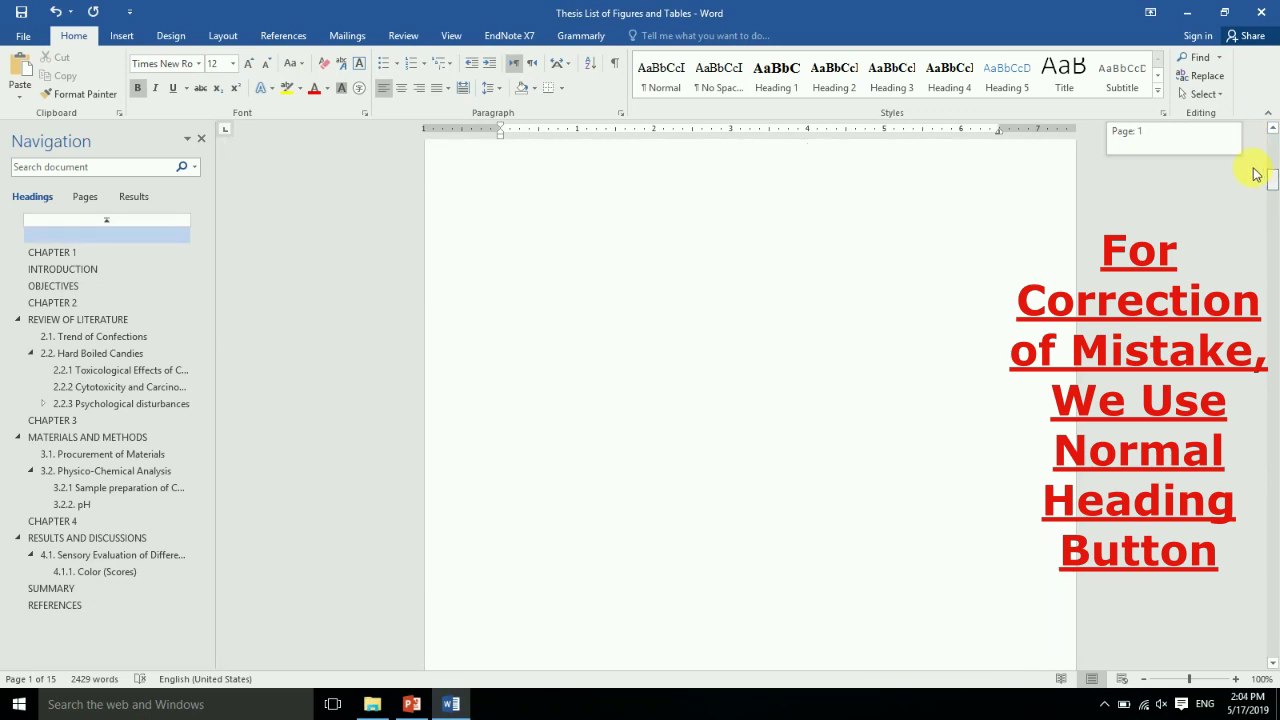
- Check the 'Besides' paragraph, close the Navigation pane, and switch to PowerPoint
{"action": "left_click_drag", "start_coordinate": [1255, 170], "coordinate": [1248, 214]}
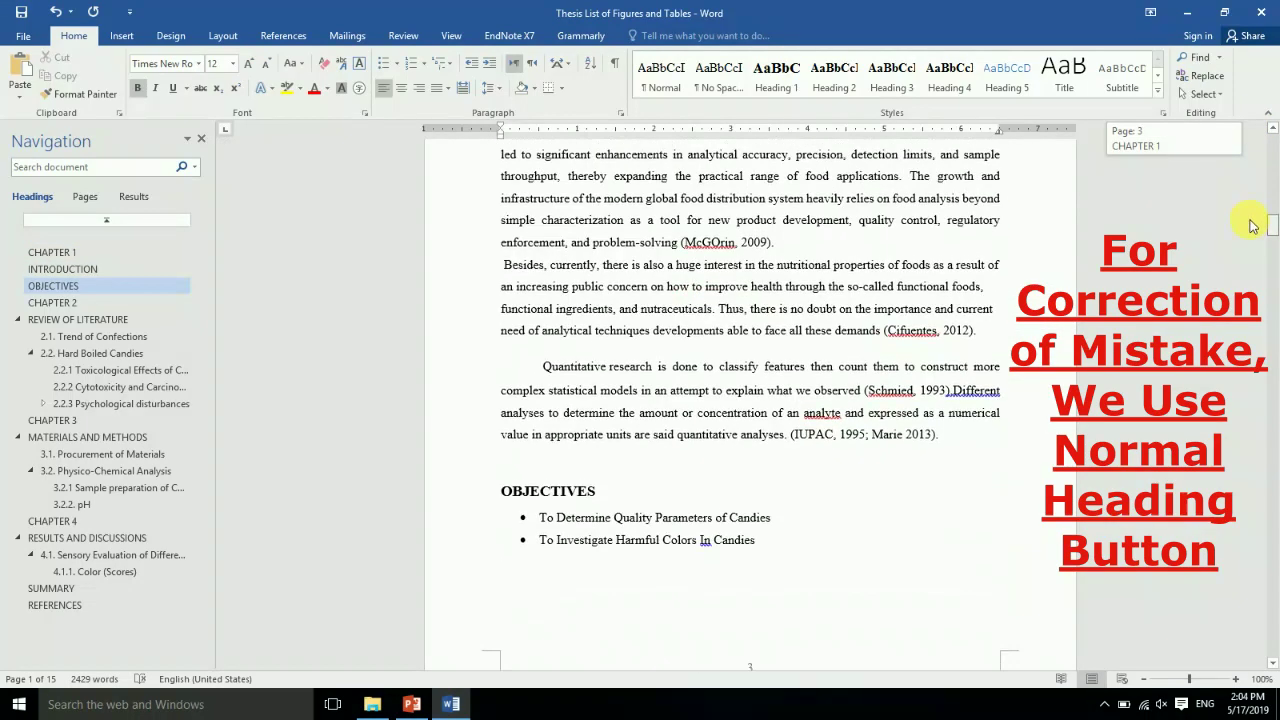
{"action": "left_click", "coordinate": [489, 267]}
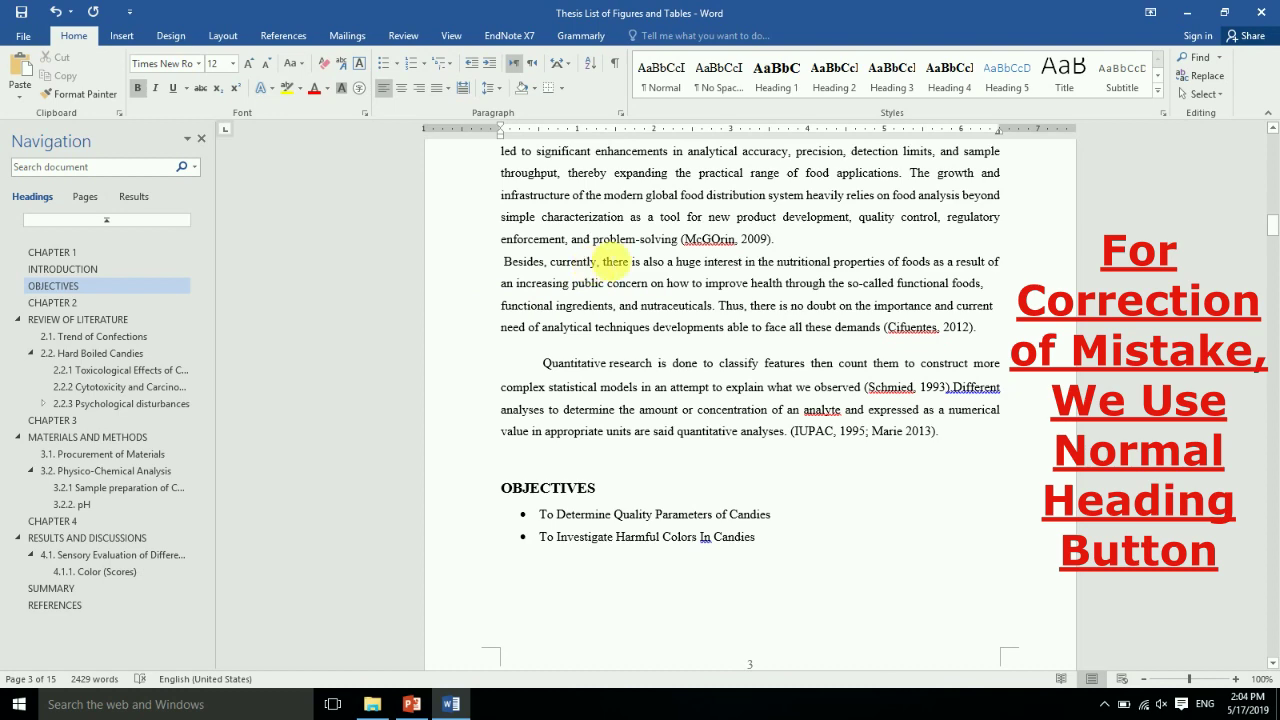
{"action": "left_click", "coordinate": [652, 100]}
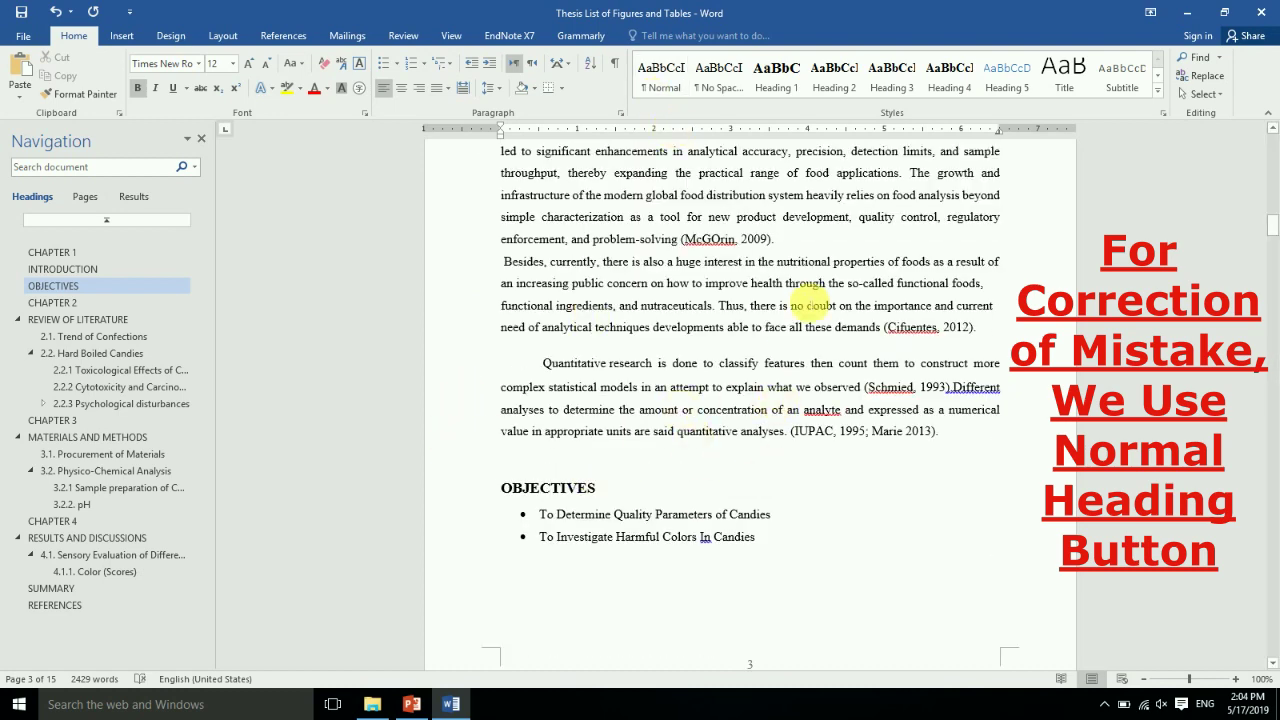
{"action": "left_click_drag", "start_coordinate": [1272, 225], "coordinate": [1272, 145]}
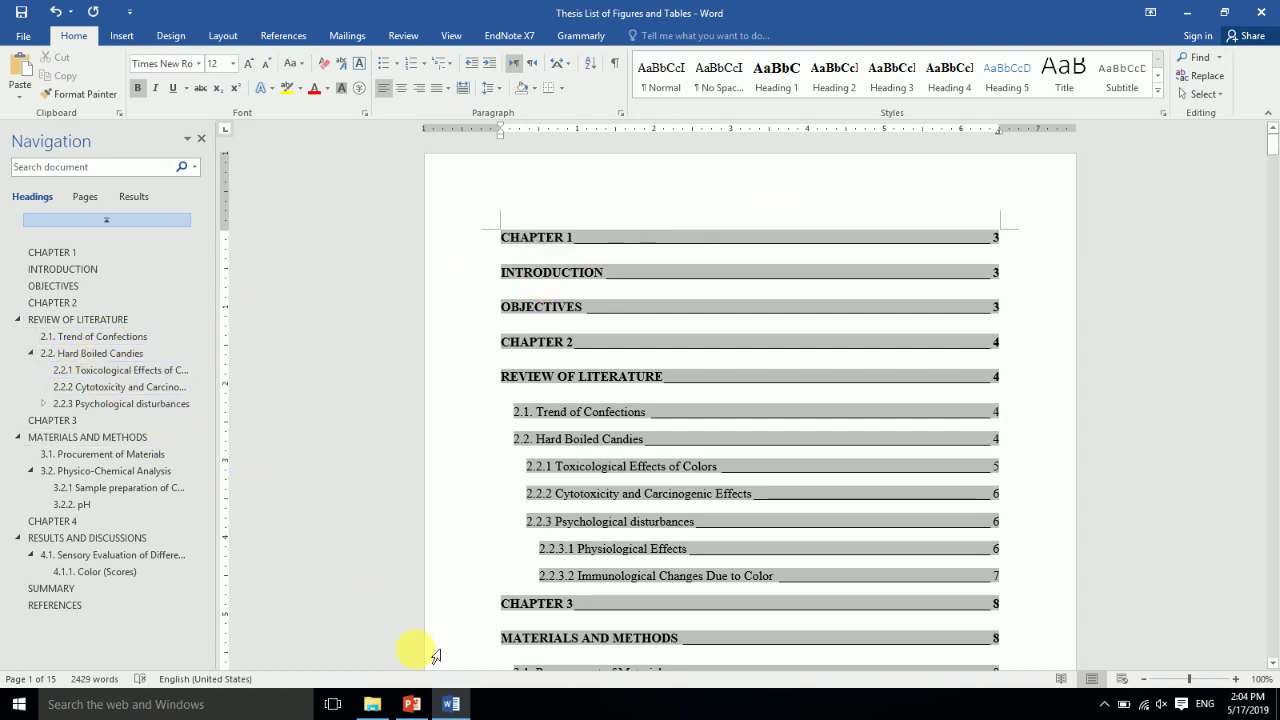
{"action": "left_click", "coordinate": [201, 140]}
{"action": "left_click", "coordinate": [411, 704]}
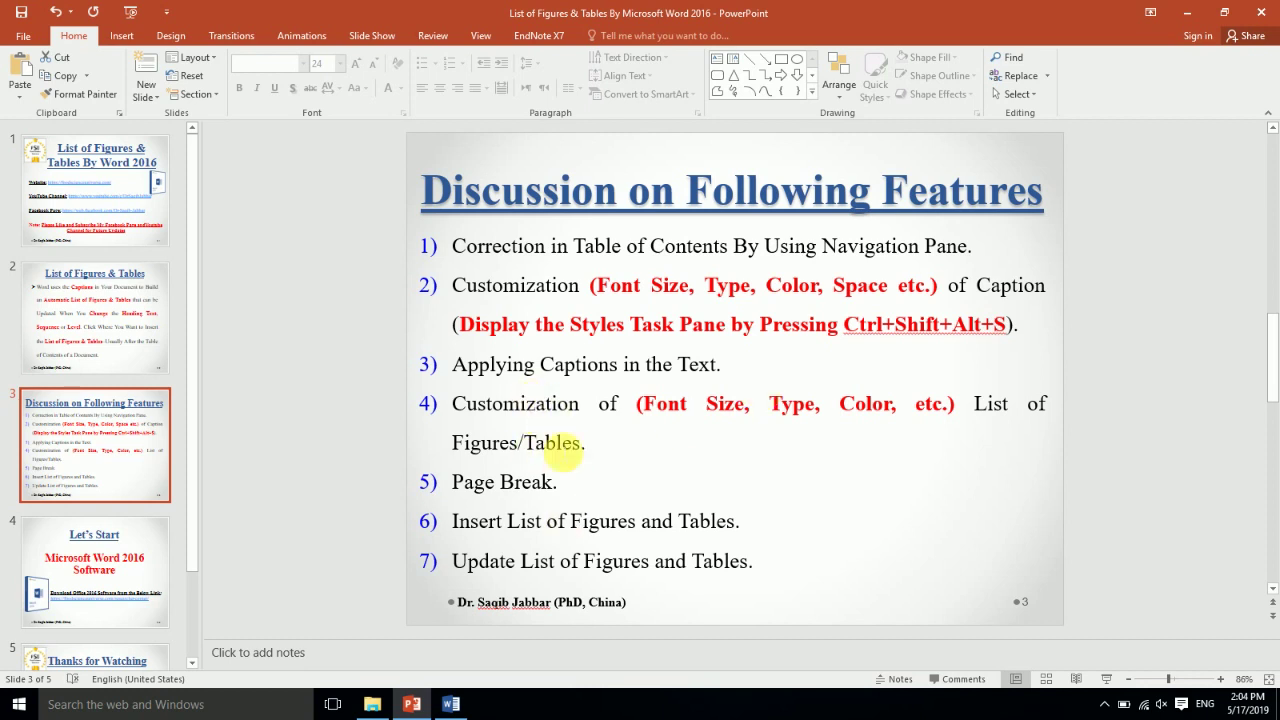
- Click into slide 3's feature list in PowerPoint, then return to the Word thesis
{"action": "left_click", "coordinate": [978, 286]}
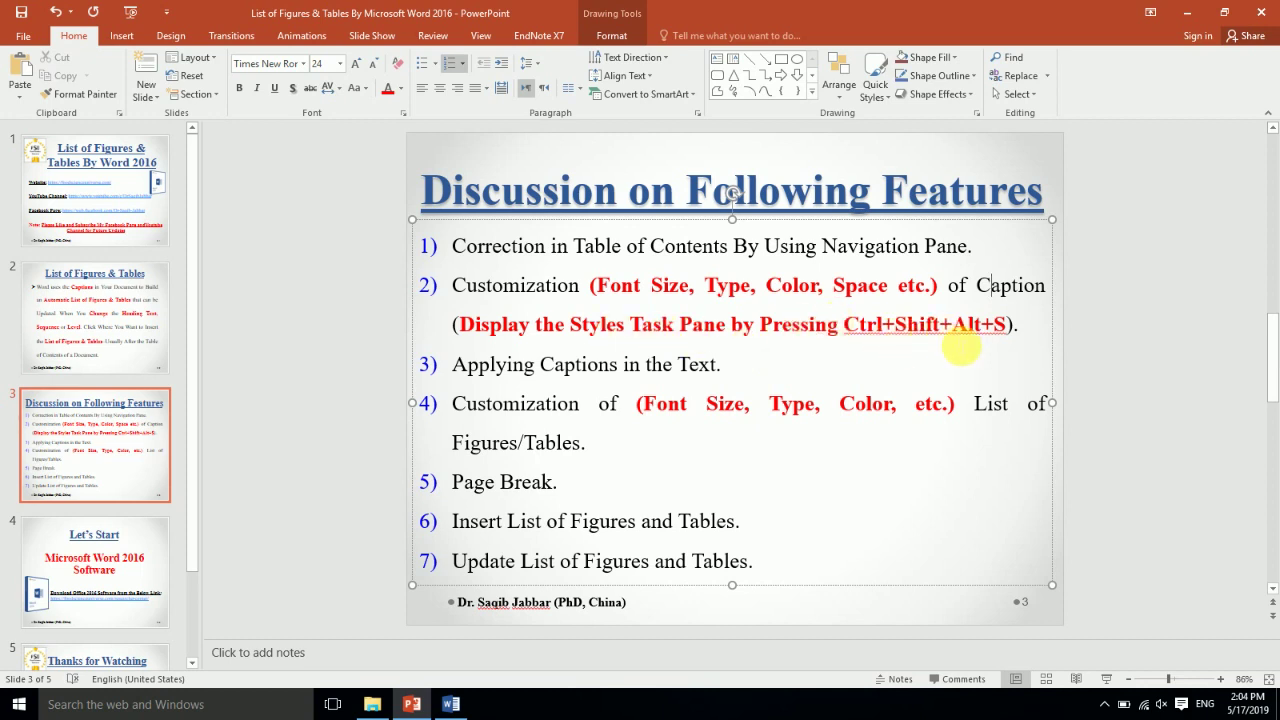
{"action": "left_click", "coordinate": [451, 704]}
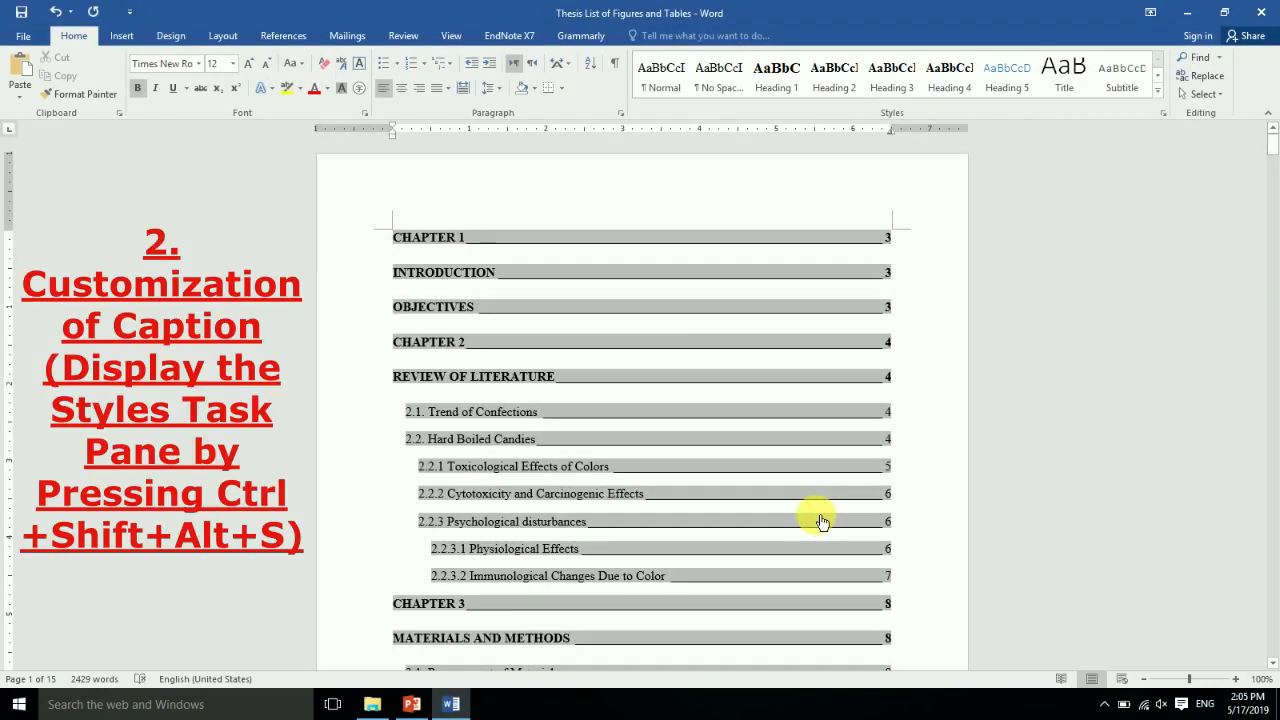
- Open the Styles pane with Ctrl+Shift+Alt+S, set it to show All styles, and scroll to Caption
{"action": "key", "text": "ctrl+shift+alt+s"}
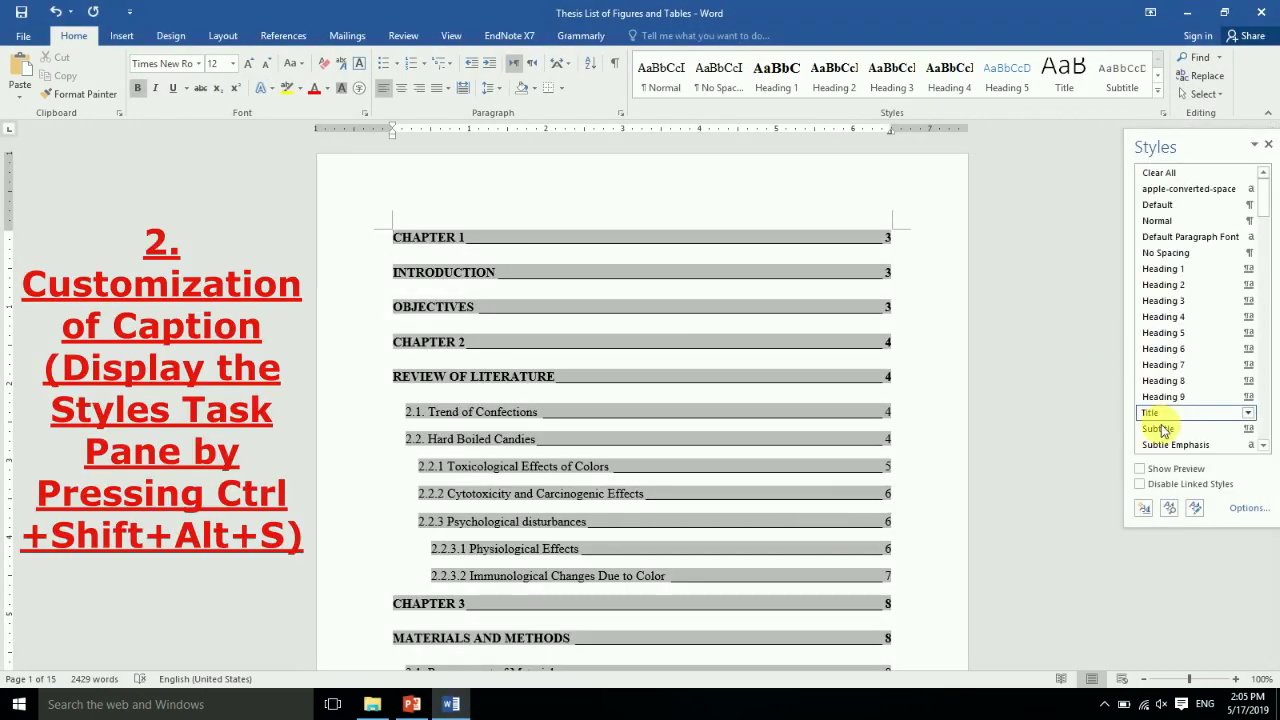
{"action": "left_click", "coordinate": [1248, 507]}
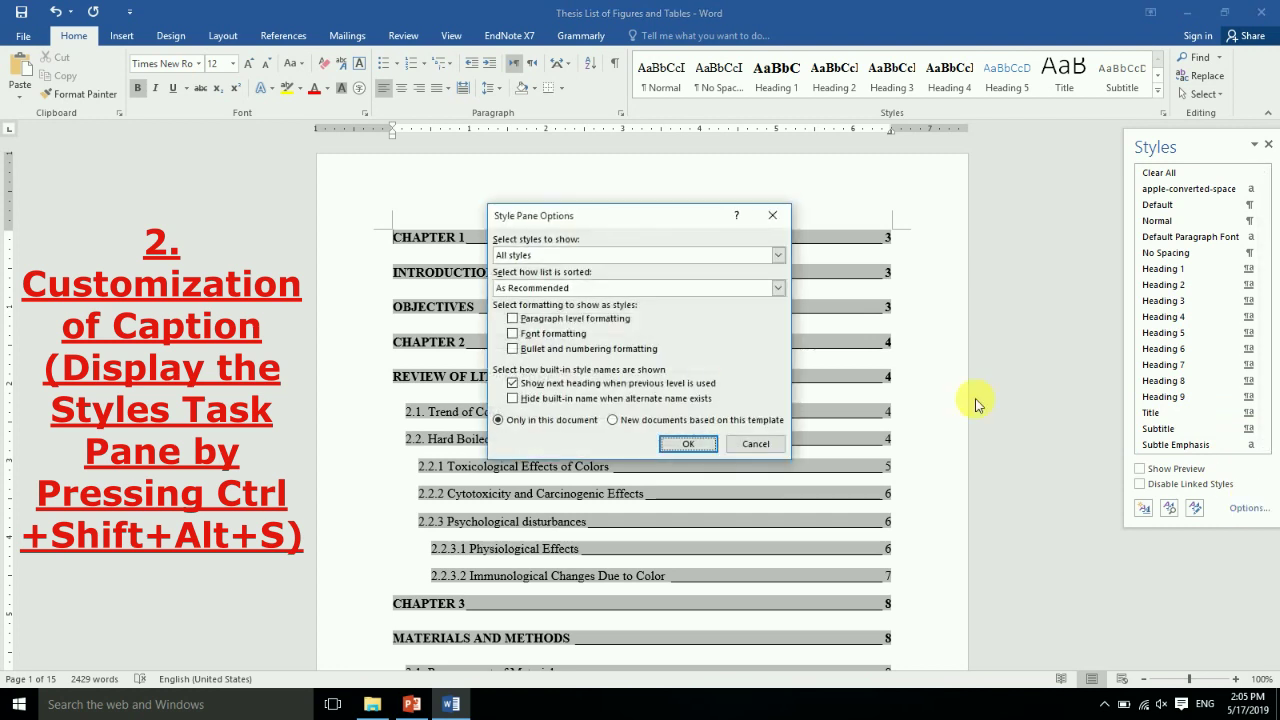
{"action": "left_click", "coordinate": [590, 256]}
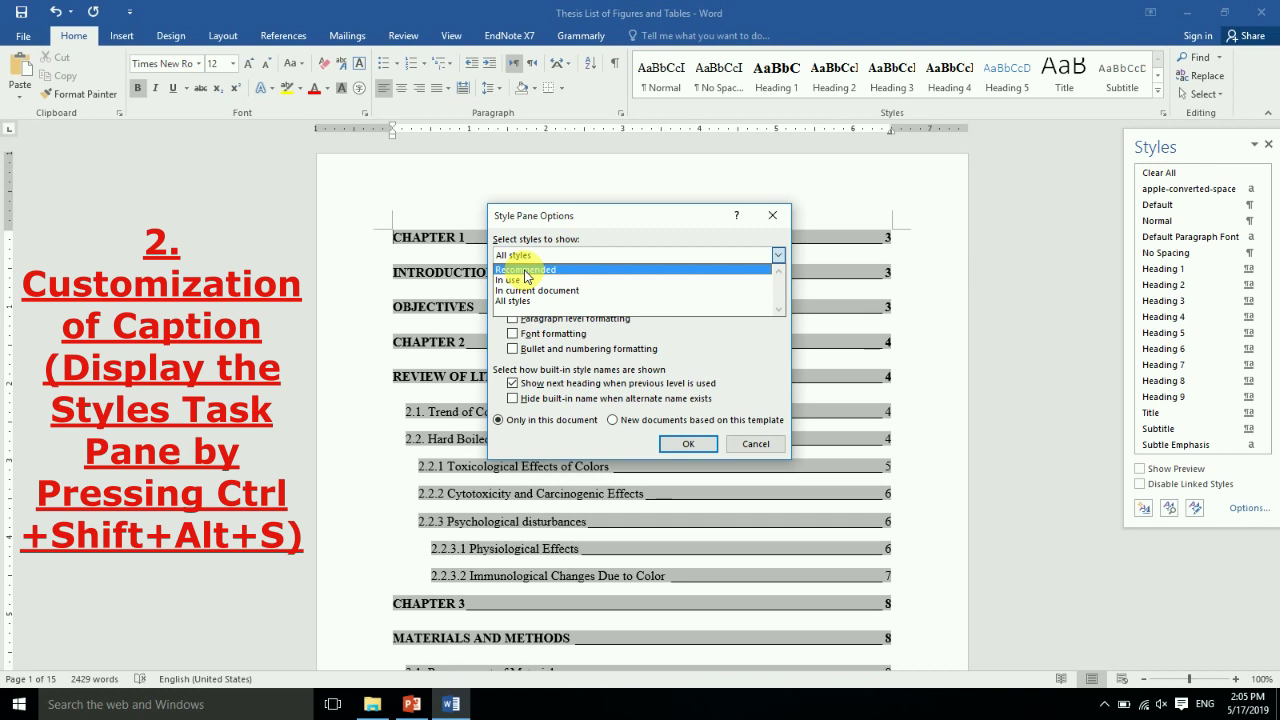
{"action": "left_click", "coordinate": [526, 301]}
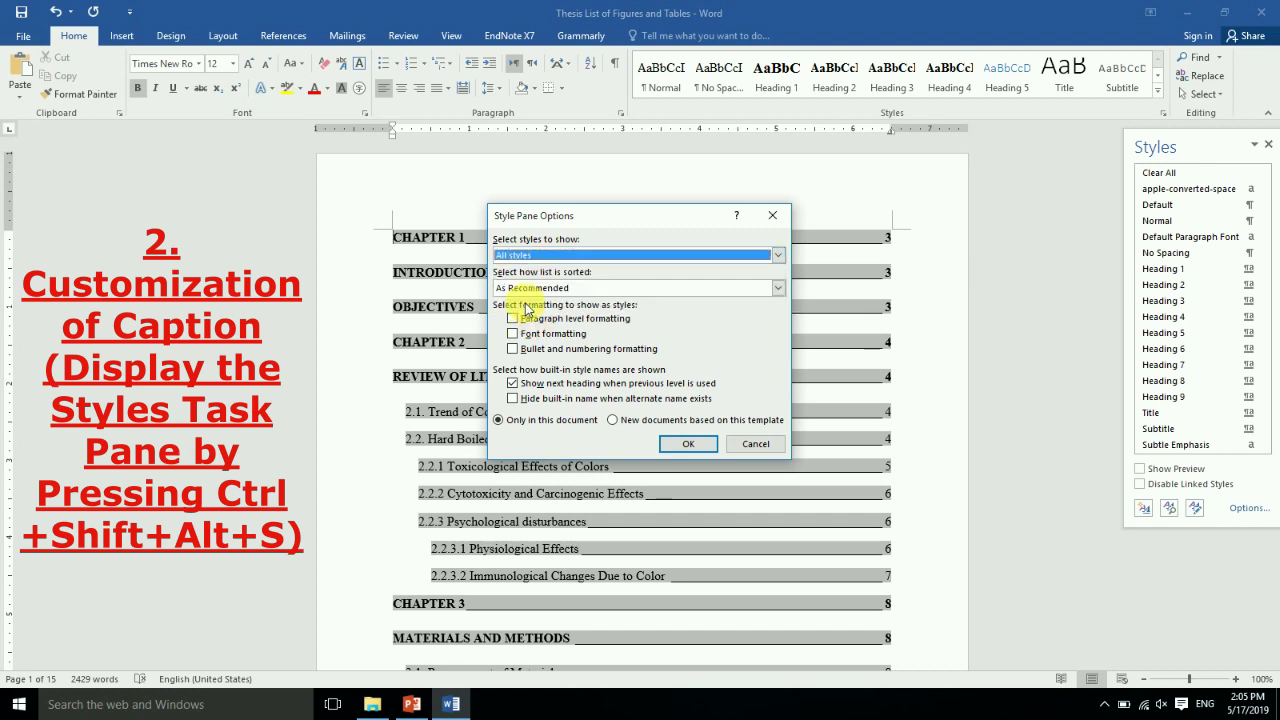
{"action": "left_click", "coordinate": [688, 444]}
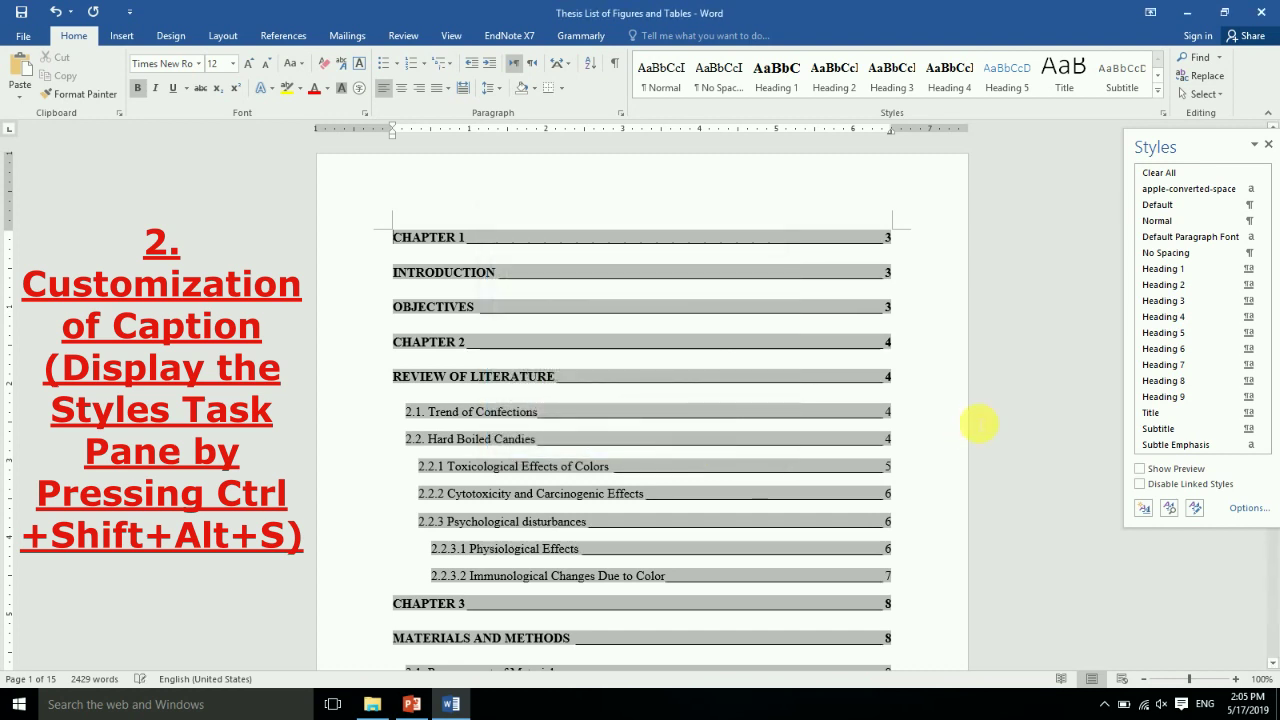
{"action": "scroll", "coordinate": [1268, 215], "scroll_direction": "down", "scroll_amount": 1}
{"action": "left_click_drag", "start_coordinate": [1268, 215], "coordinate": [1273, 245]}
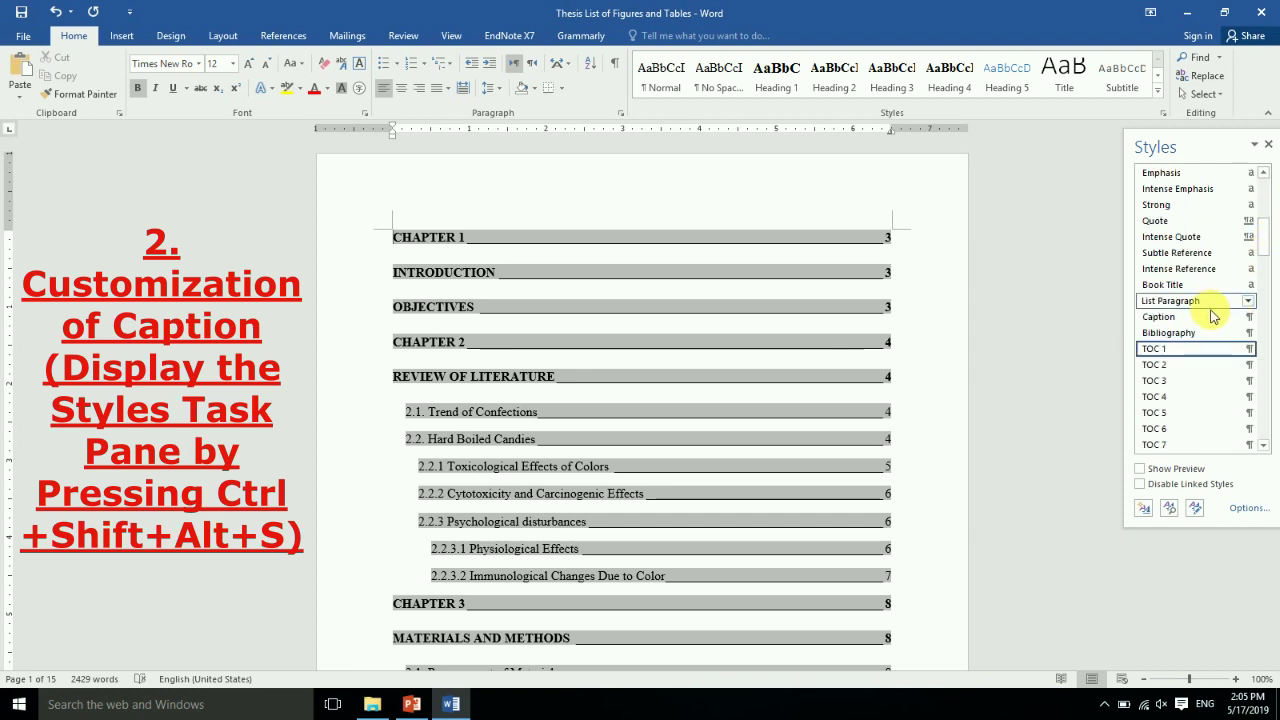
- Change the Caption style to 12 pt black text with italics turned off
{"action": "left_click", "coordinate": [1249, 317]}
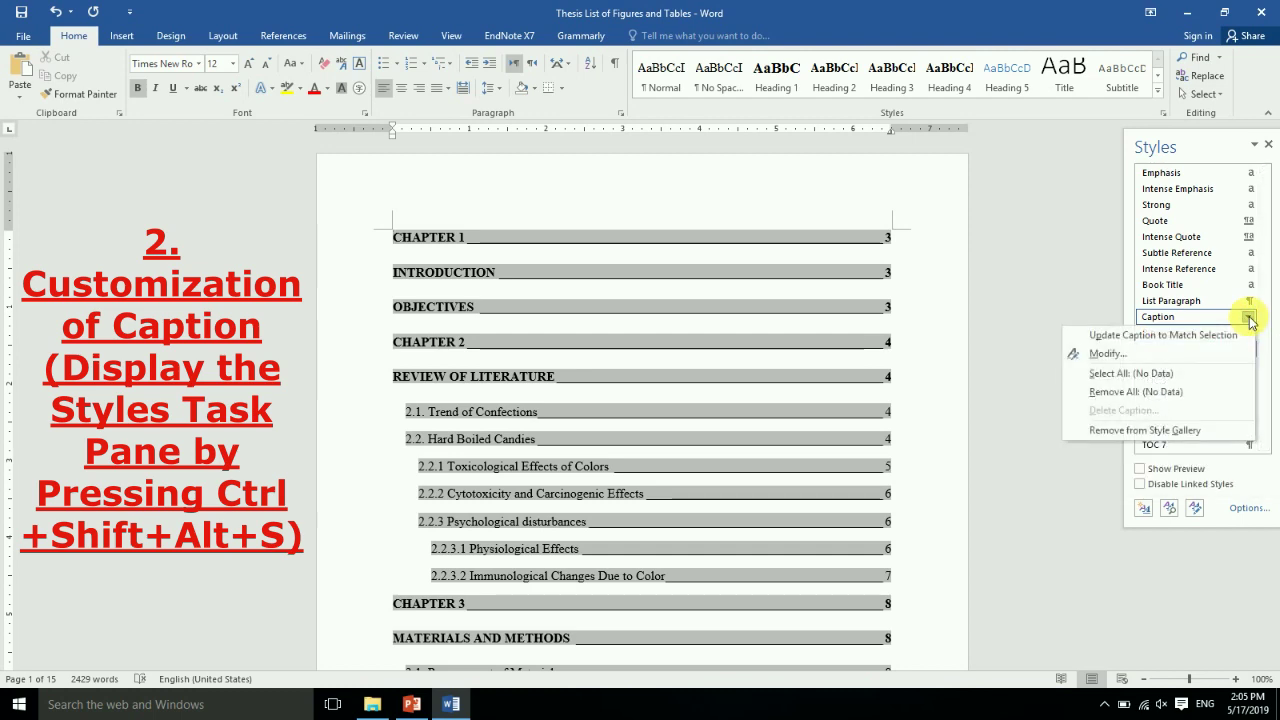
{"action": "left_click", "coordinate": [1100, 353]}
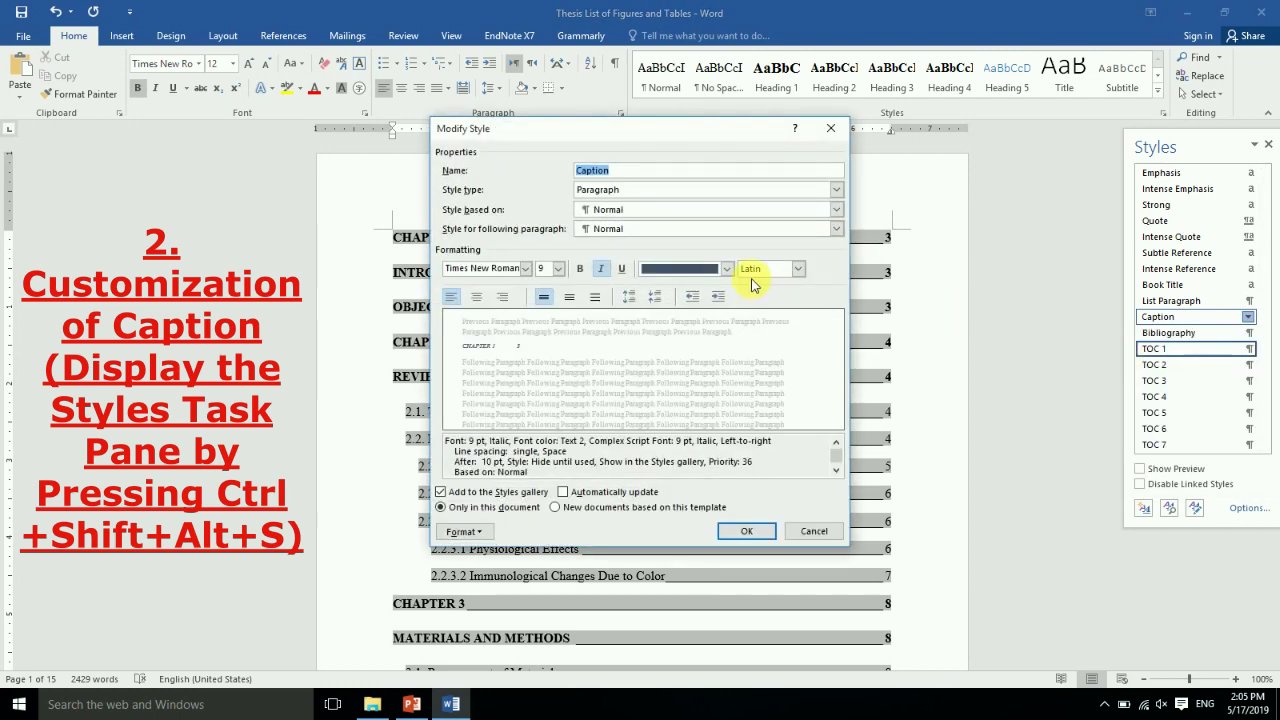
{"action": "left_click", "coordinate": [558, 269]}
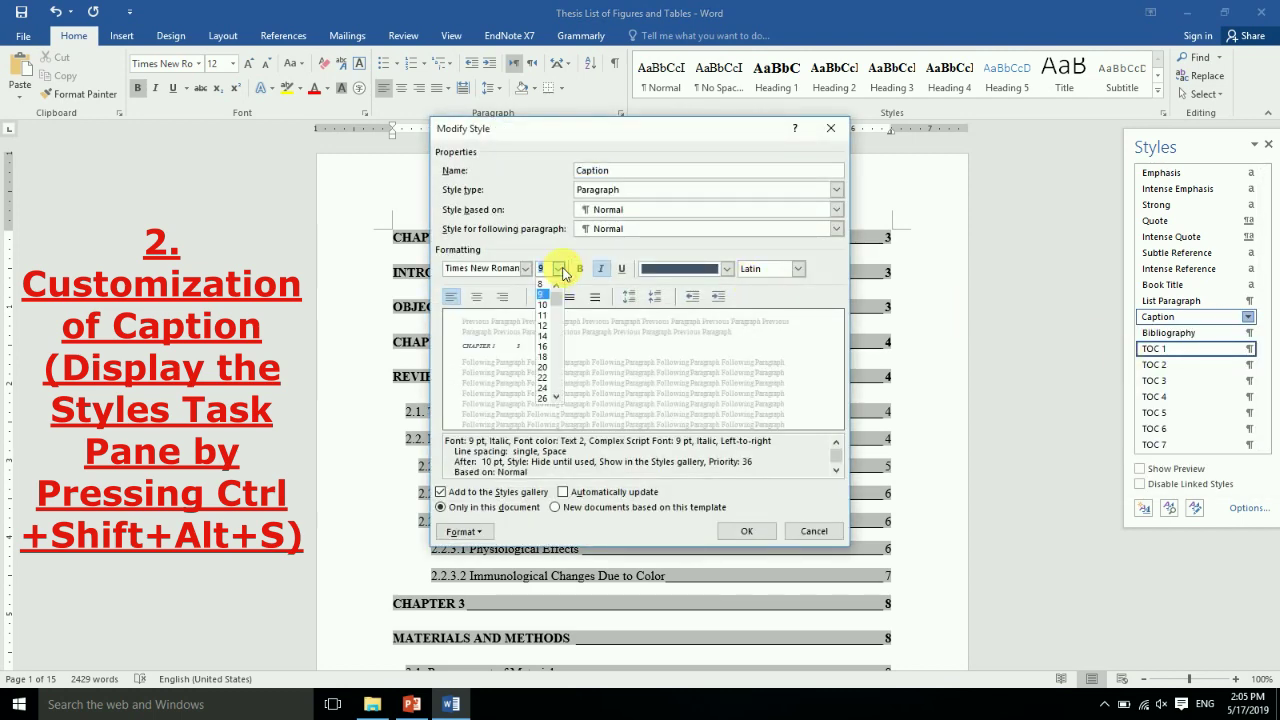
{"action": "left_click", "coordinate": [543, 326]}
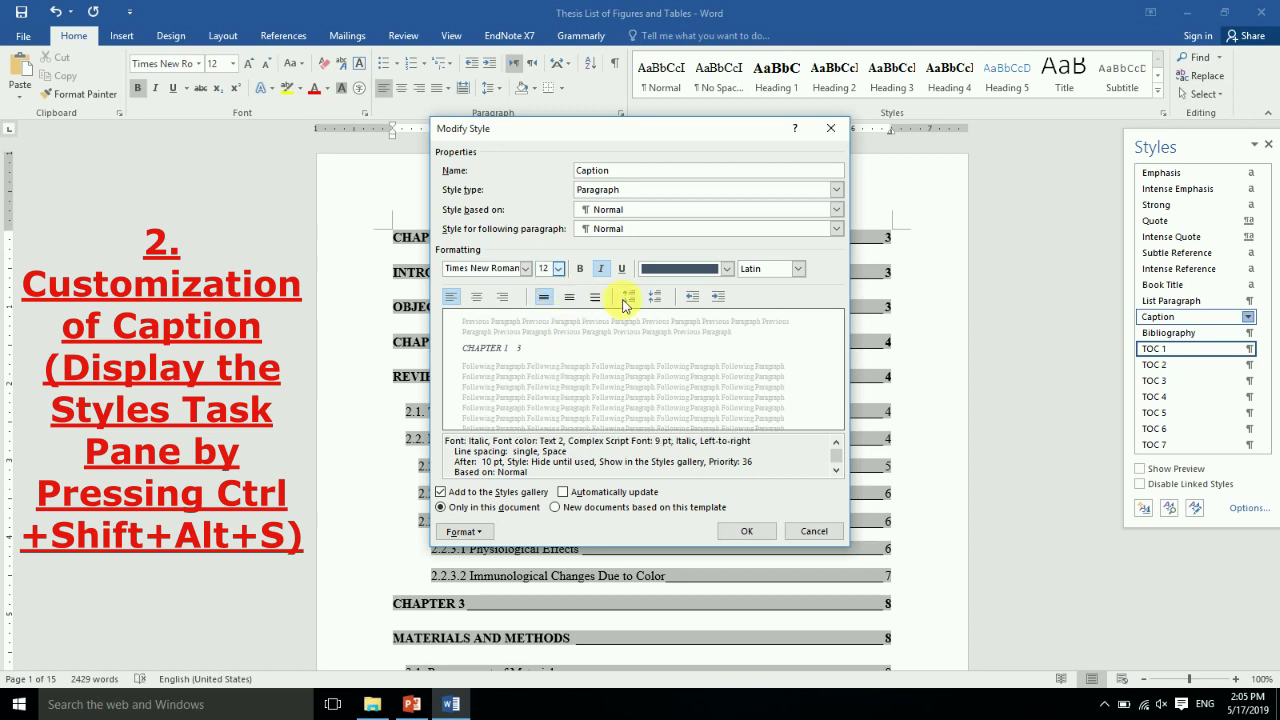
{"action": "left_click", "coordinate": [727, 270]}
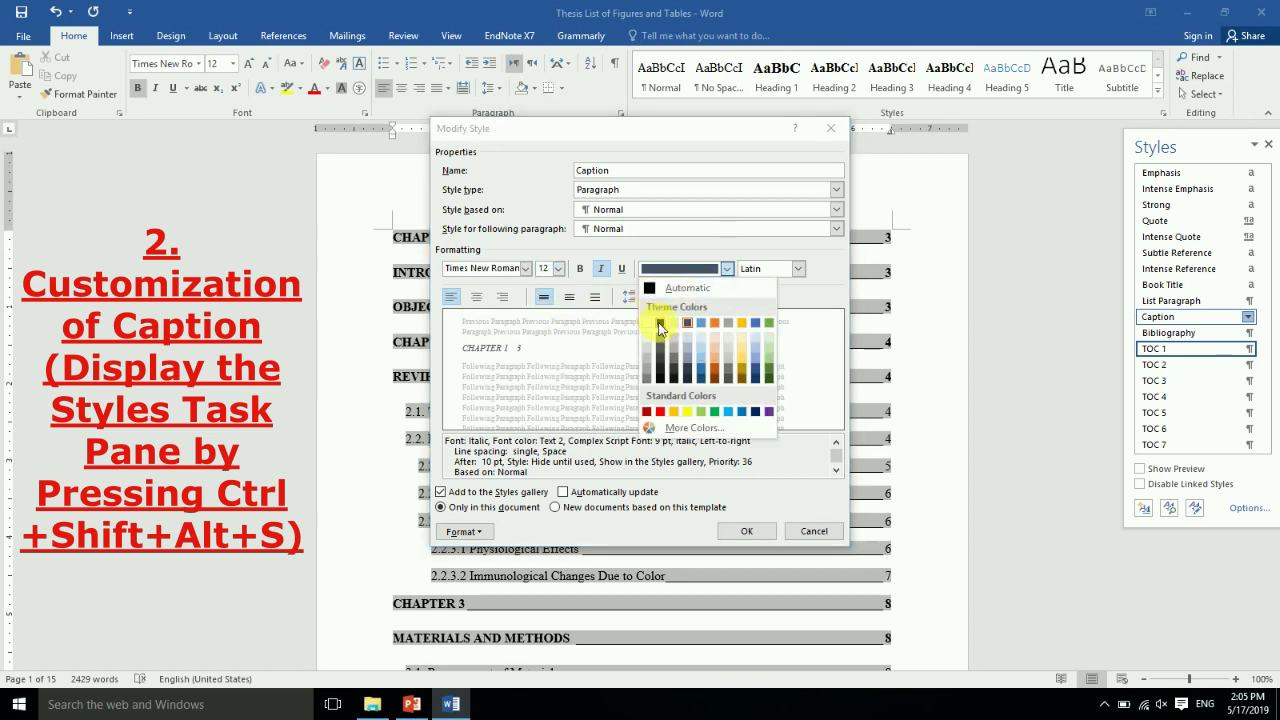
{"action": "left_click", "coordinate": [659, 326]}
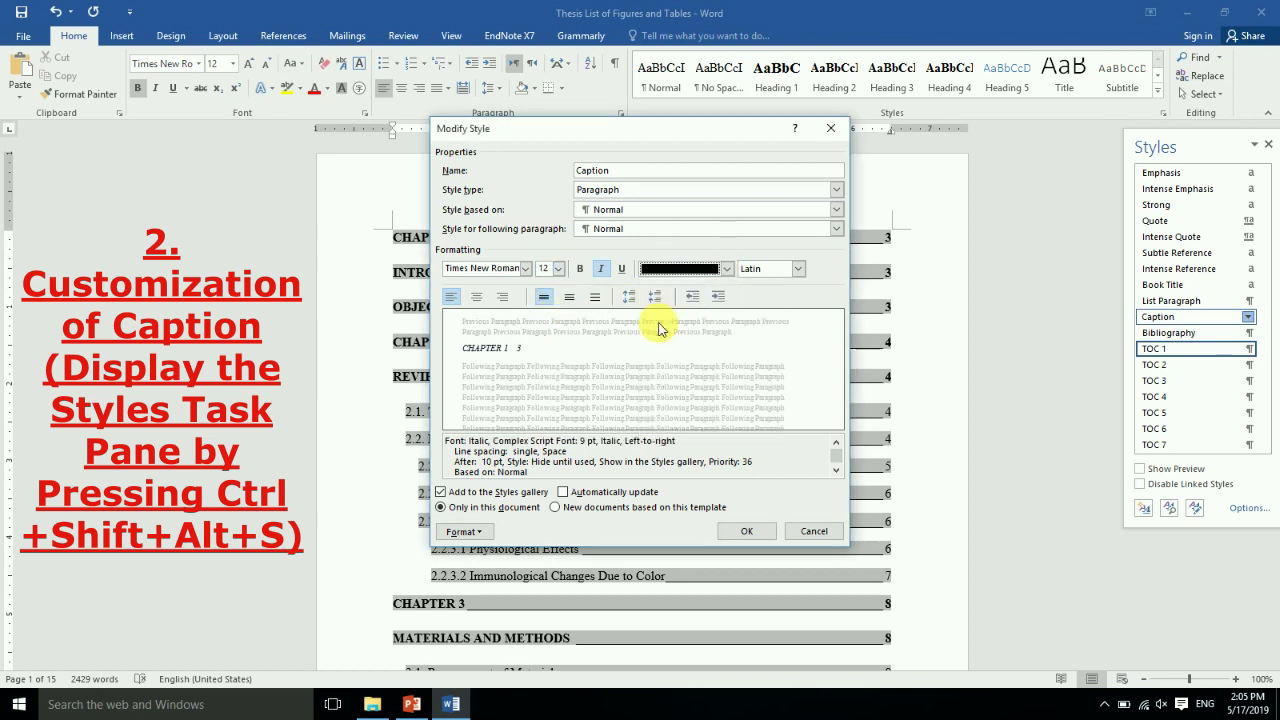
{"action": "left_click", "coordinate": [463, 531]}
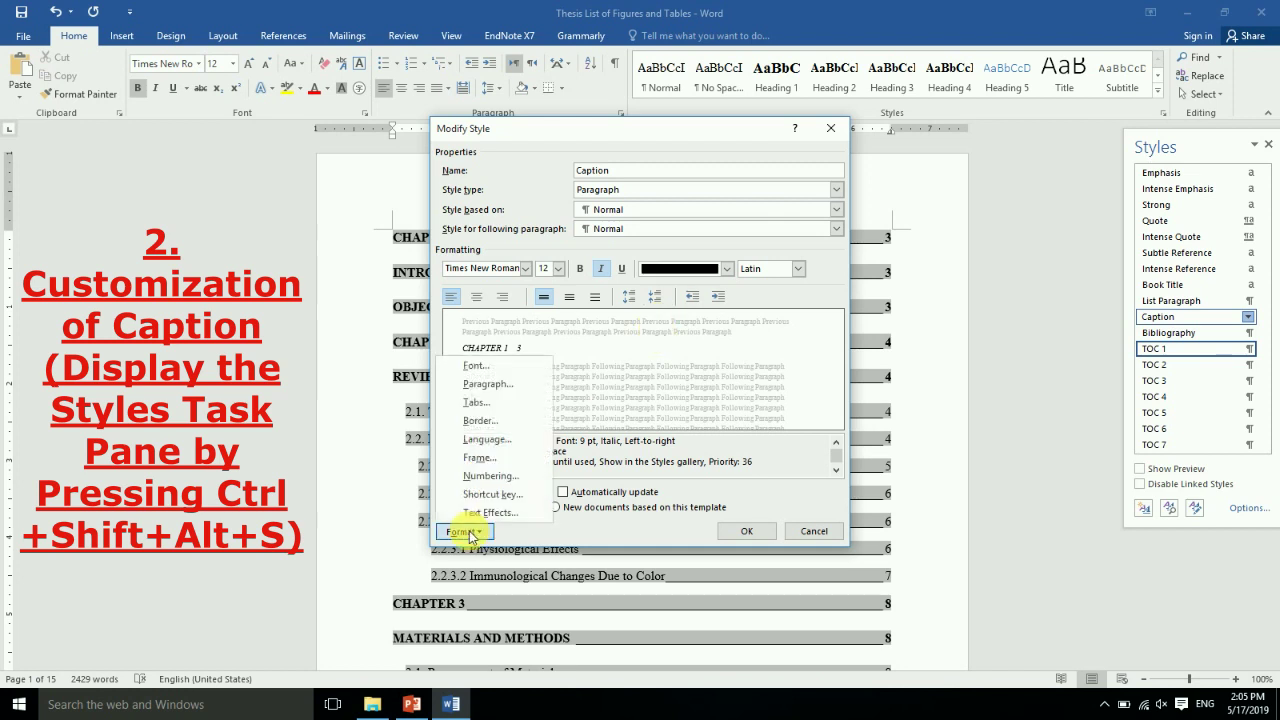
{"action": "left_click", "coordinate": [601, 273]}
{"action": "left_click", "coordinate": [601, 271]}
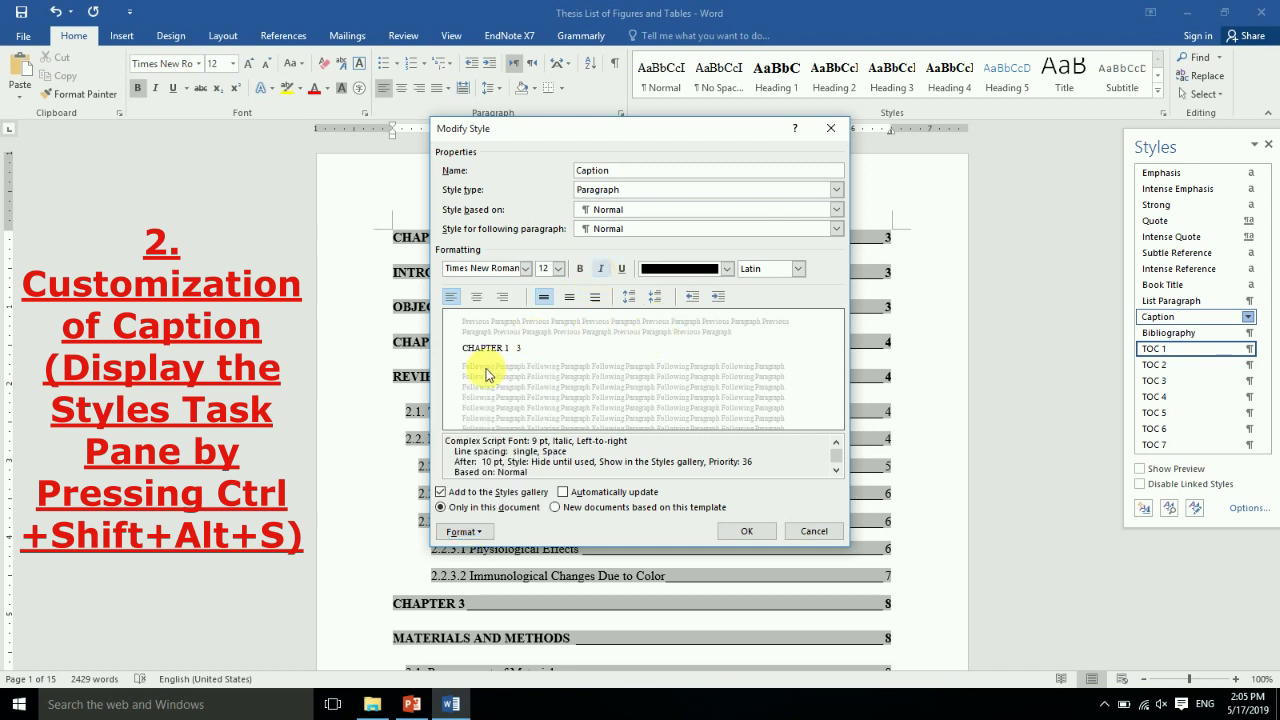
- Set the Caption style's complex-script font to Regular, 12 pt
{"action": "left_click", "coordinate": [463, 531]}
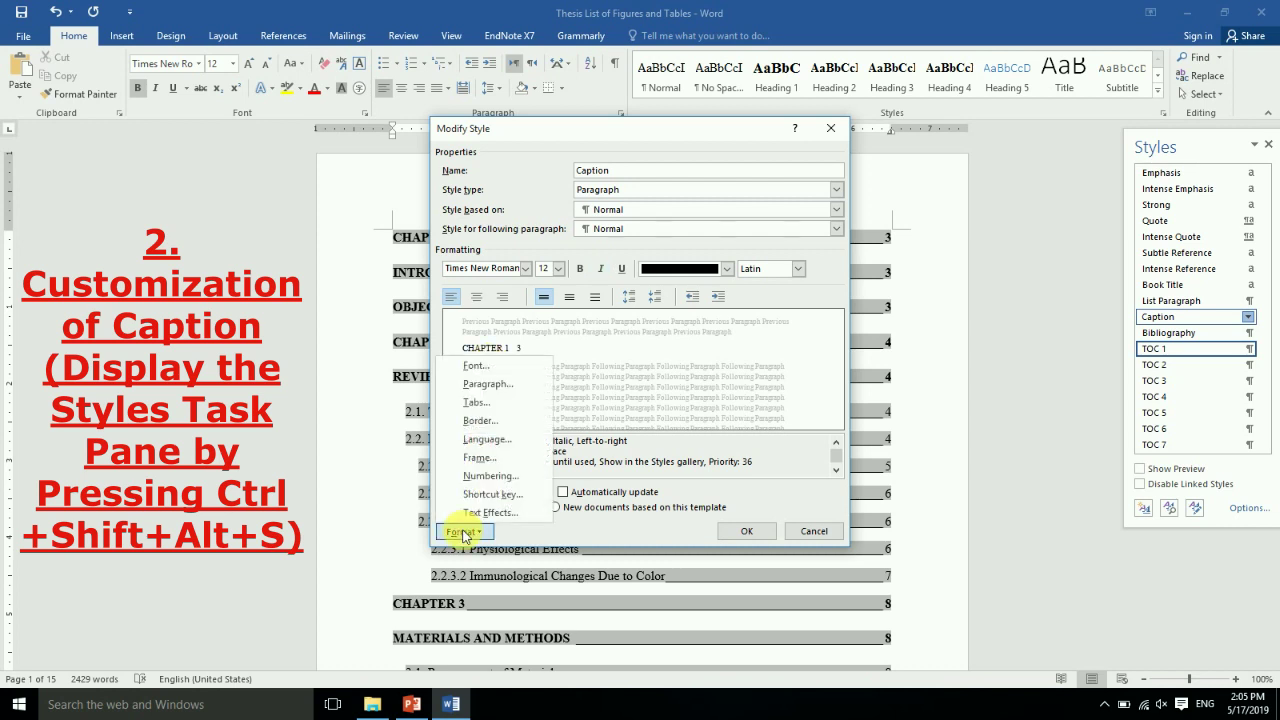
{"action": "left_click", "coordinate": [477, 366]}
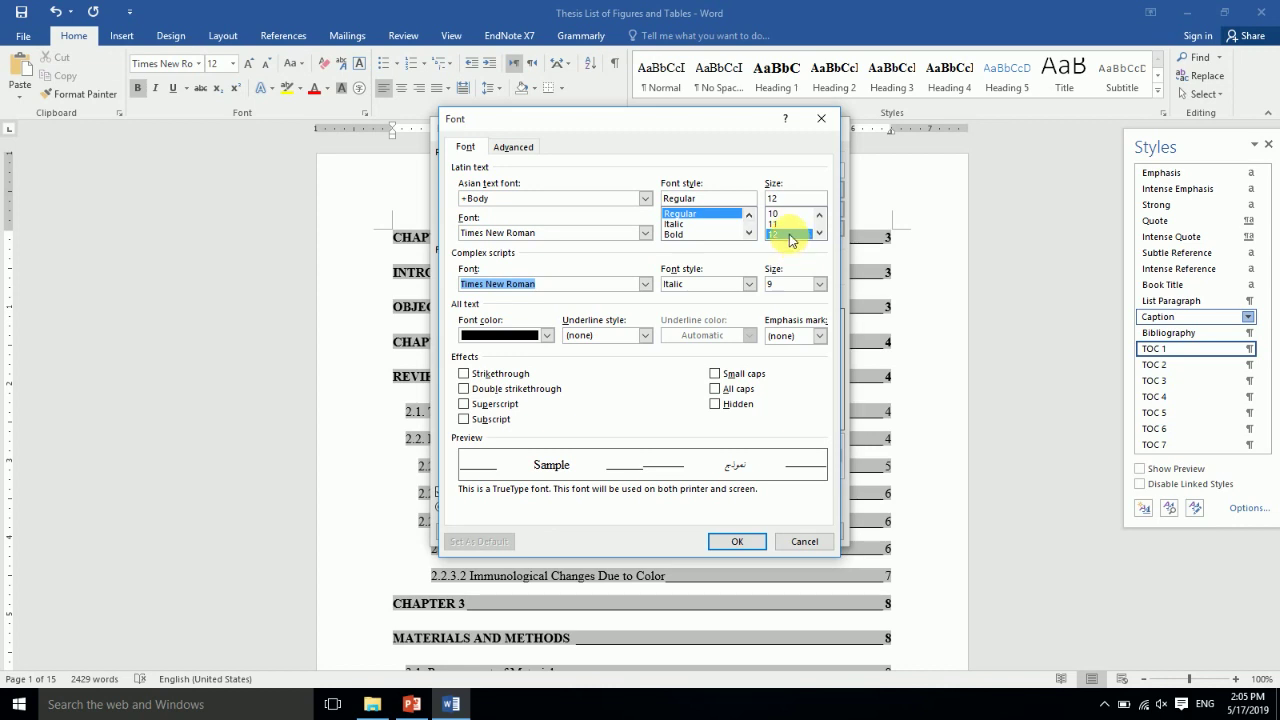
{"action": "left_click", "coordinate": [757, 290]}
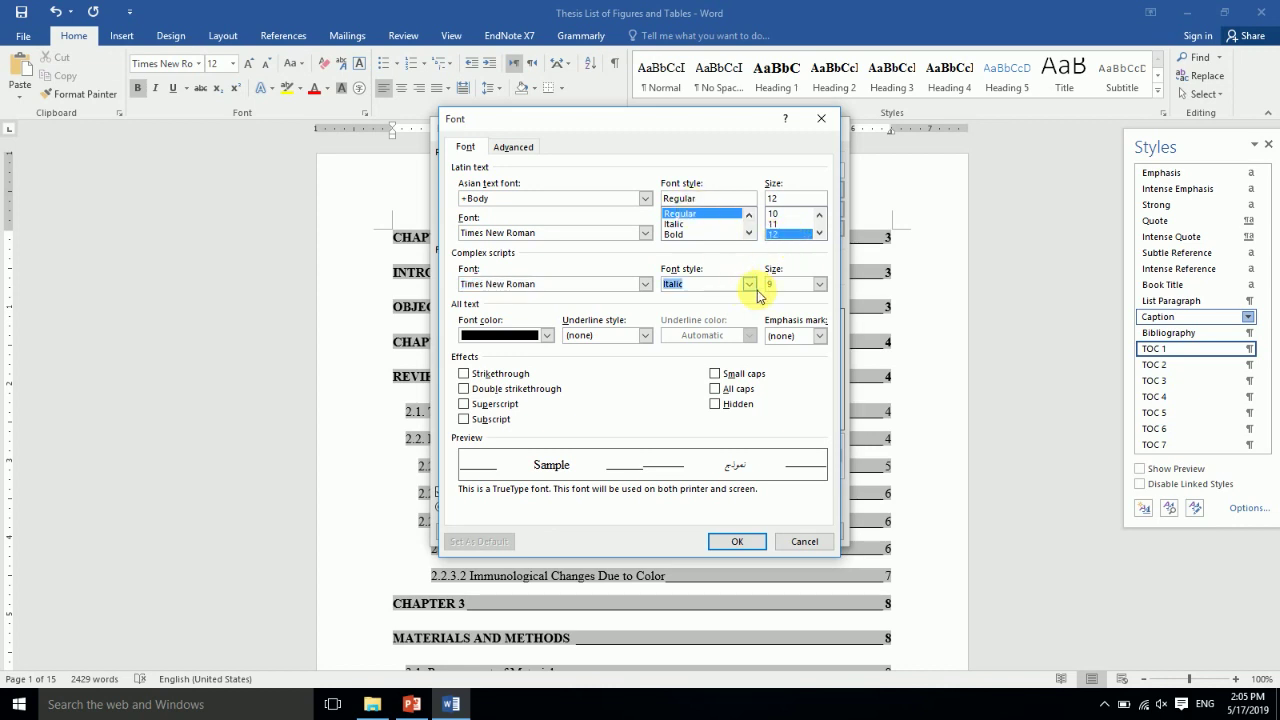
{"action": "left_click", "coordinate": [749, 284]}
{"action": "left_click", "coordinate": [700, 297]}
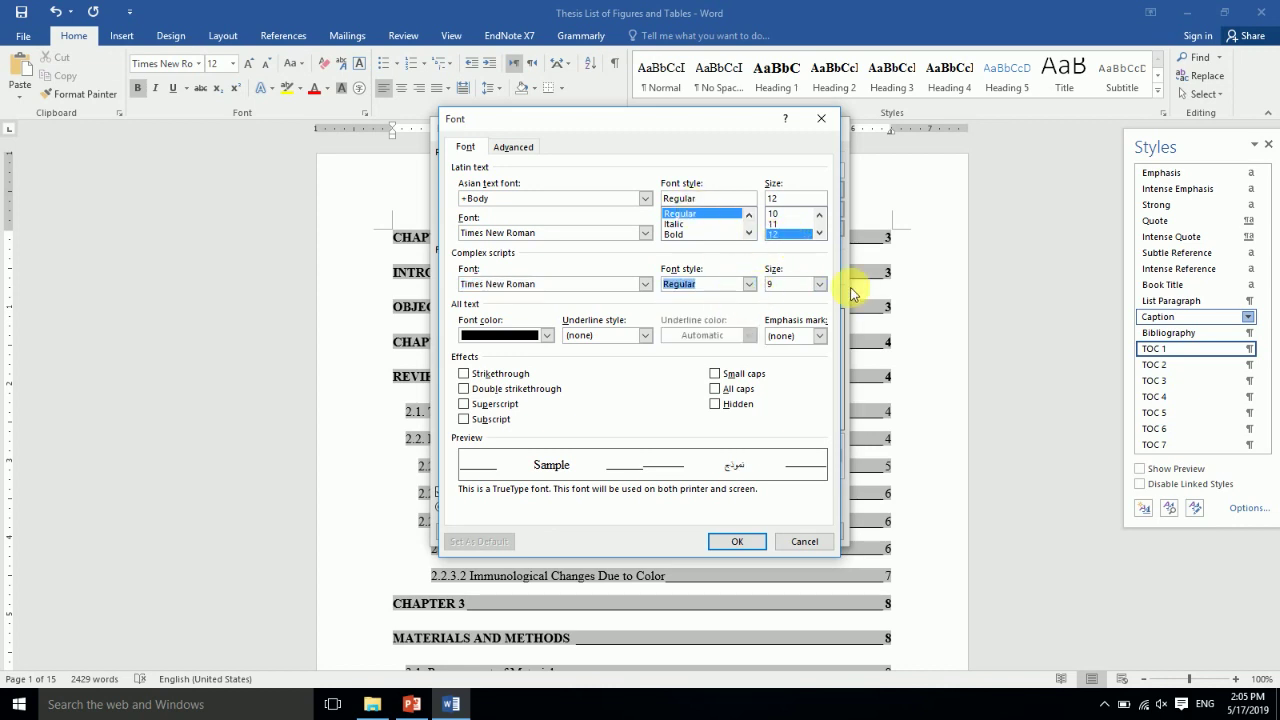
{"action": "left_click", "coordinate": [820, 285]}
{"action": "left_click", "coordinate": [786, 336]}
{"action": "left_click", "coordinate": [737, 540]}
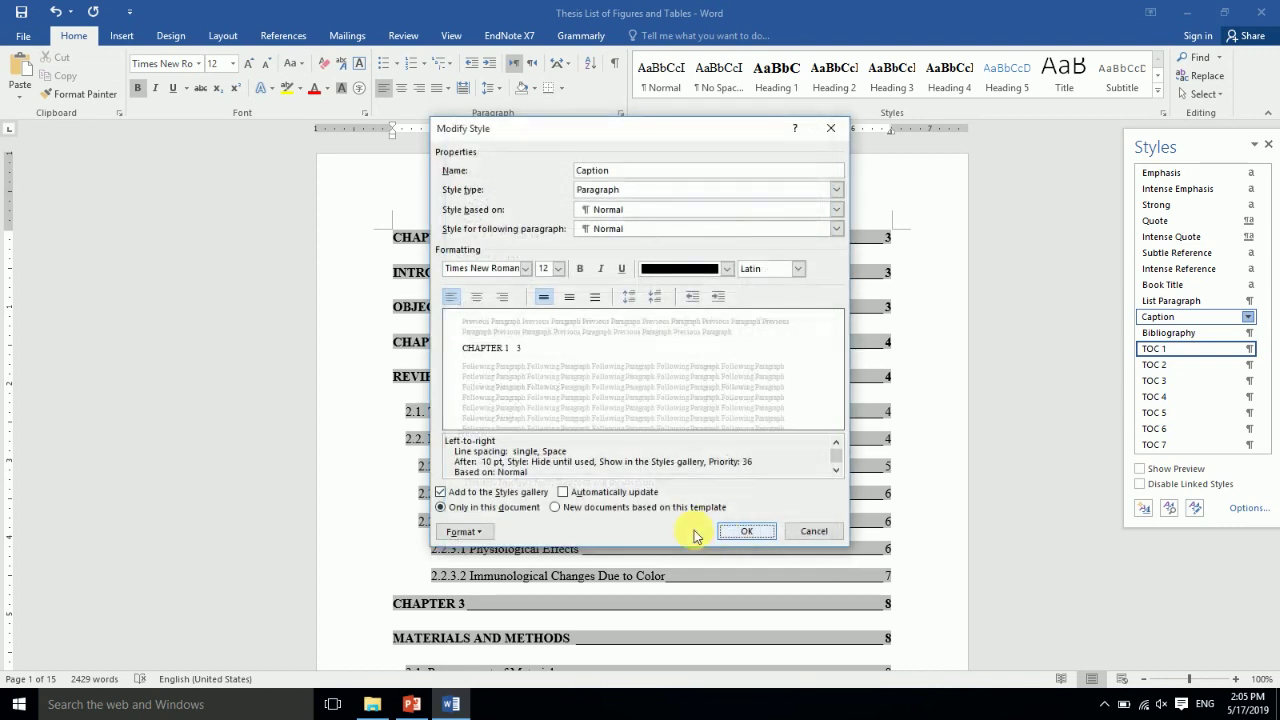
{"action": "left_click", "coordinate": [468, 533]}
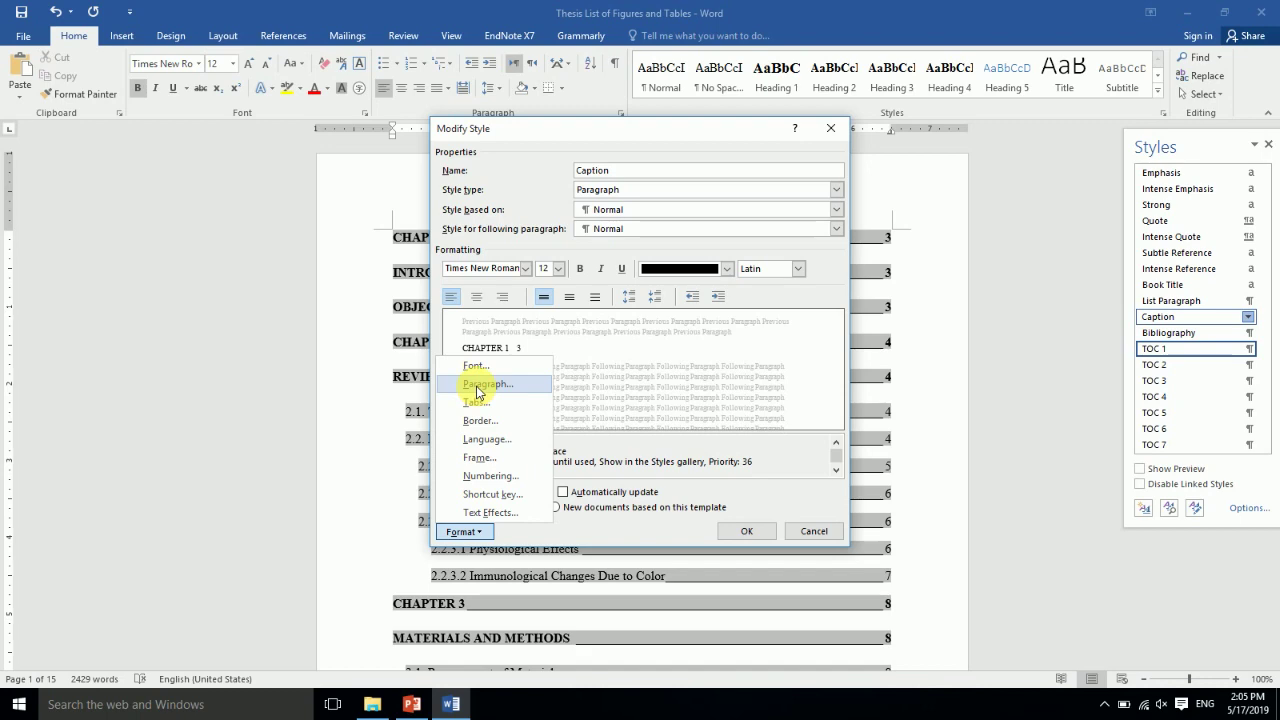
- Give Caption 1.5-line spacing, save the style, and briefly check the PowerPoint slide
{"action": "left_click", "coordinate": [478, 386]}
{"action": "left_click", "coordinate": [735, 376]}
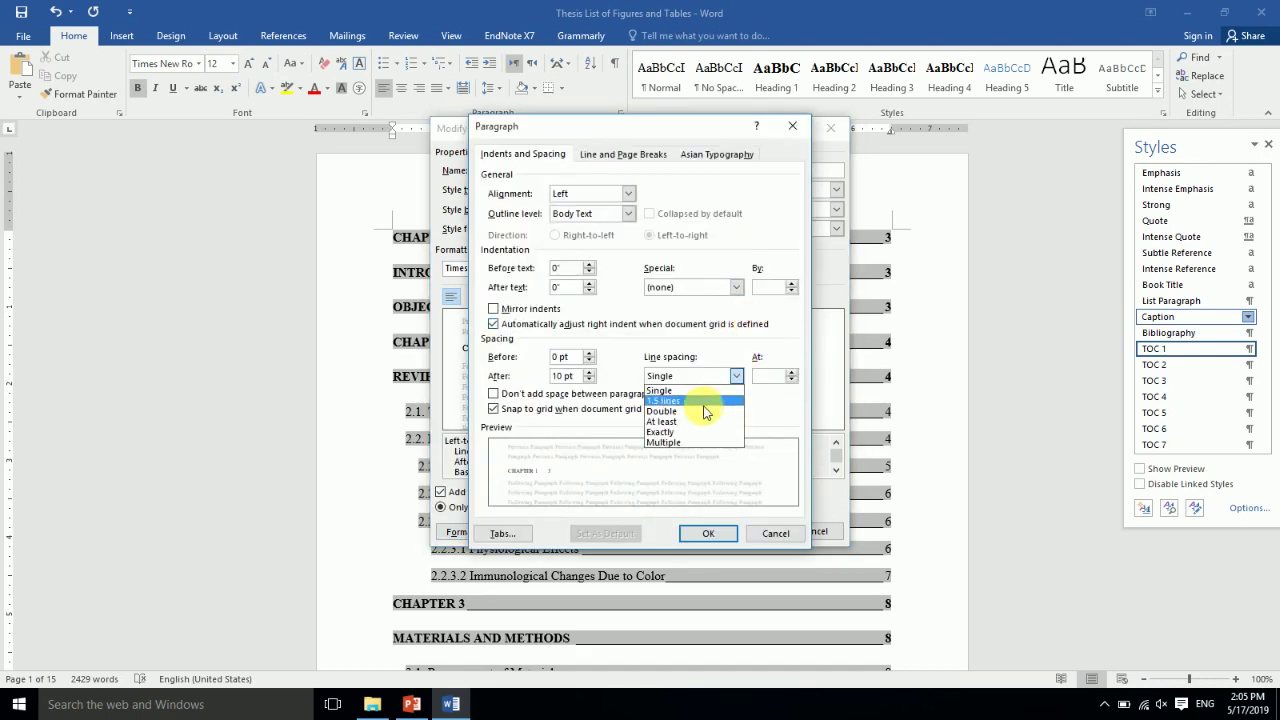
{"action": "left_click", "coordinate": [701, 400]}
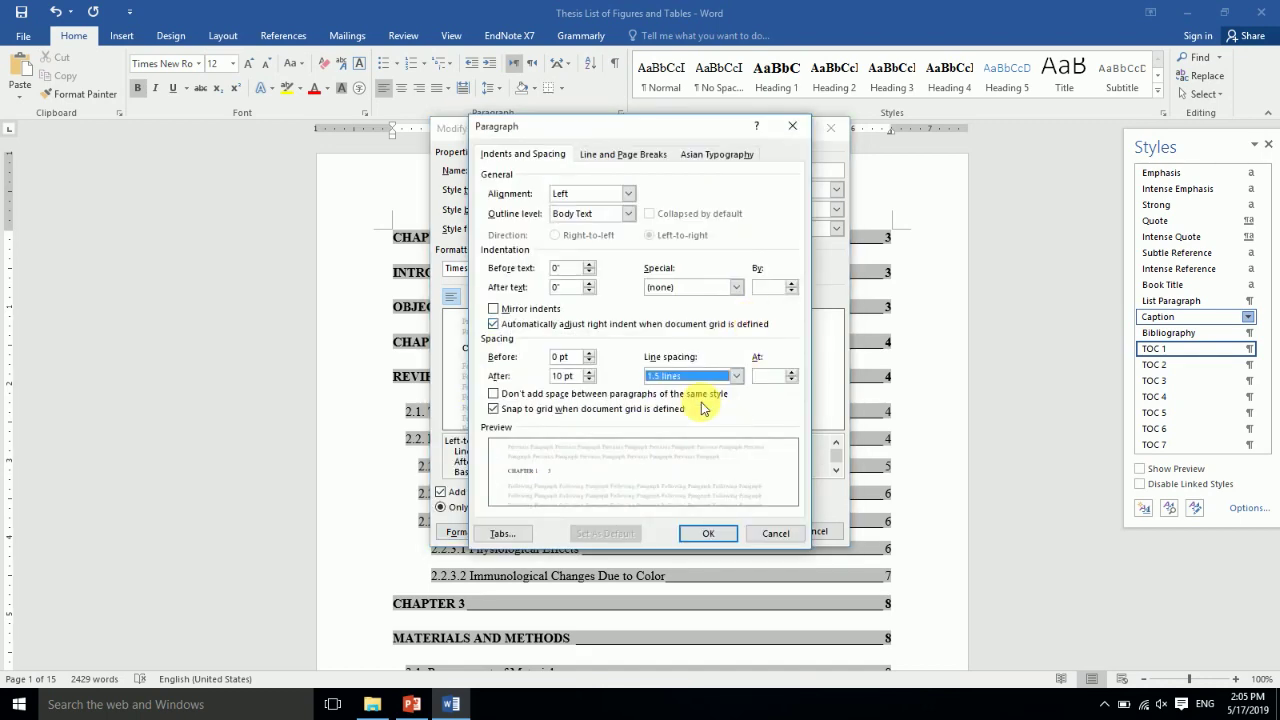
{"action": "left_click", "coordinate": [705, 534]}
{"action": "left_click", "coordinate": [737, 531]}
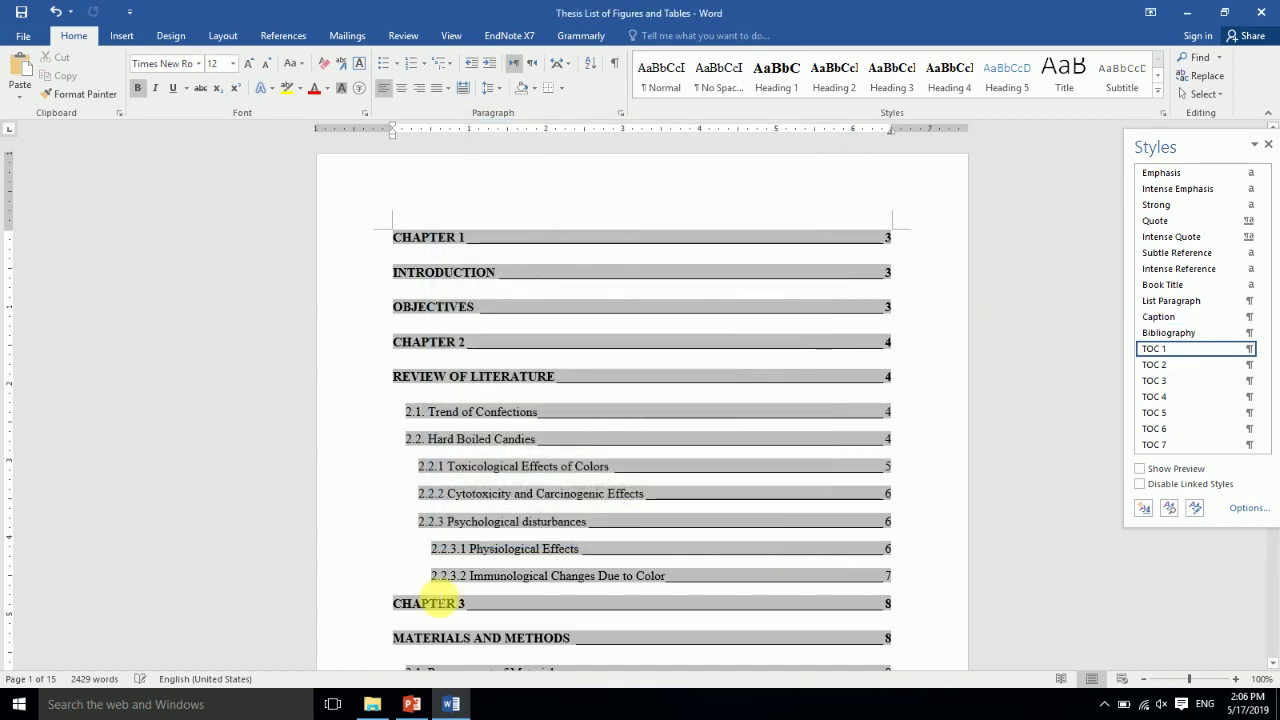
{"action": "left_click", "coordinate": [411, 704]}
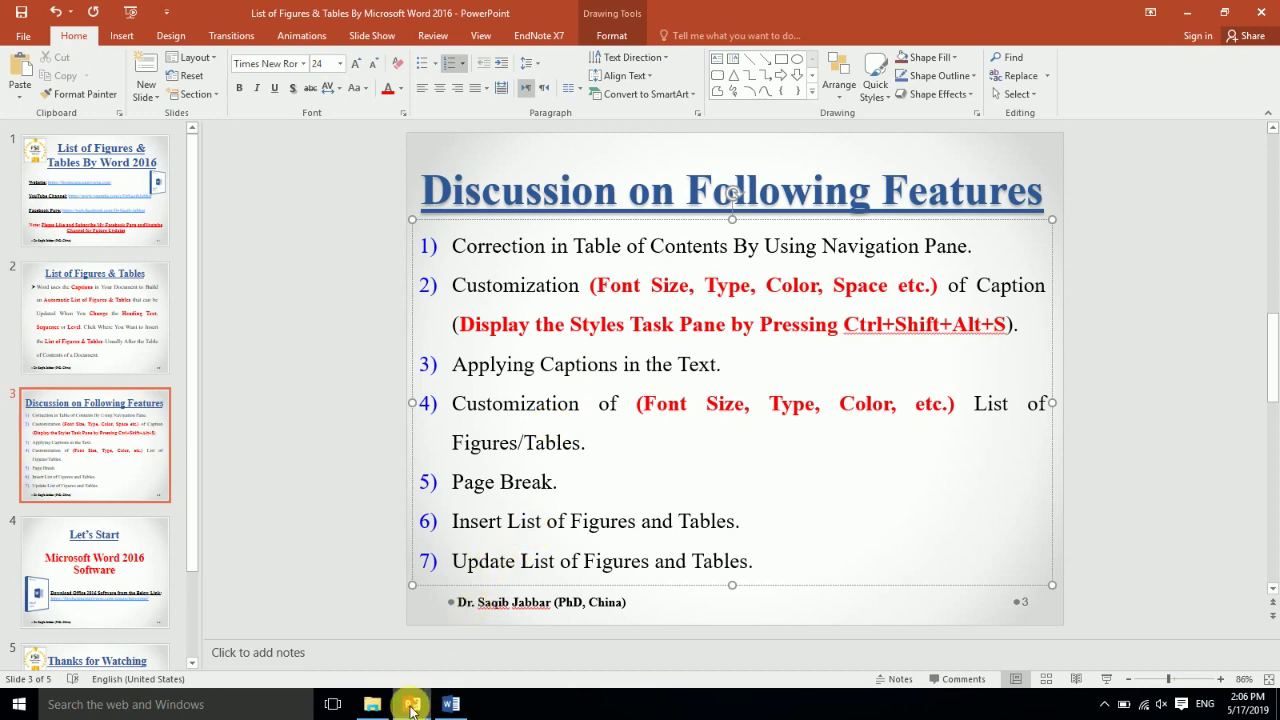
{"action": "left_click", "coordinate": [451, 704]}
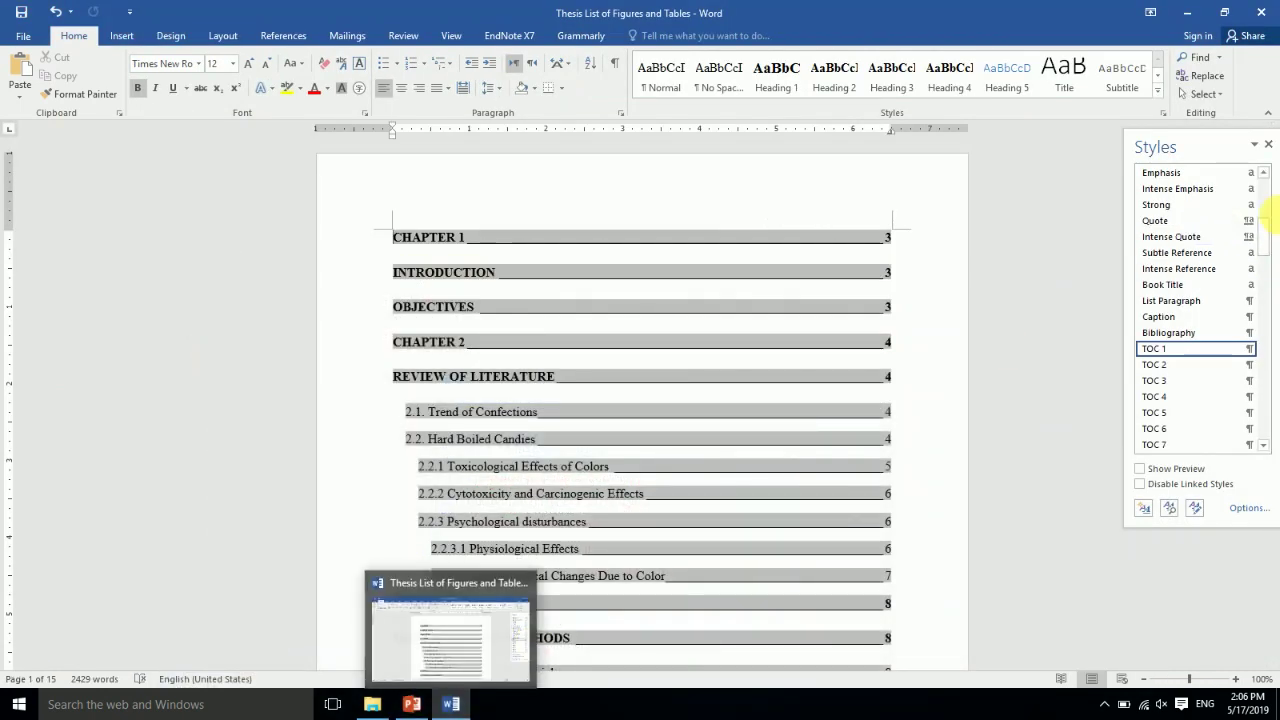
- Close the Styles pane and place the cursor before the 'Fig 2.1' caption on page 5
{"action": "left_click", "coordinate": [1268, 144]}
{"action": "mouse_move", "coordinate": [1274, 153]}
{"action": "left_mouse_down"}
{"action": "mouse_move", "coordinate": [1256, 312]}
{"action": "mouse_move", "coordinate": [1237, 269]}
{"action": "mouse_move", "coordinate": [1229, 404]}
{"action": "left_mouse_up"}
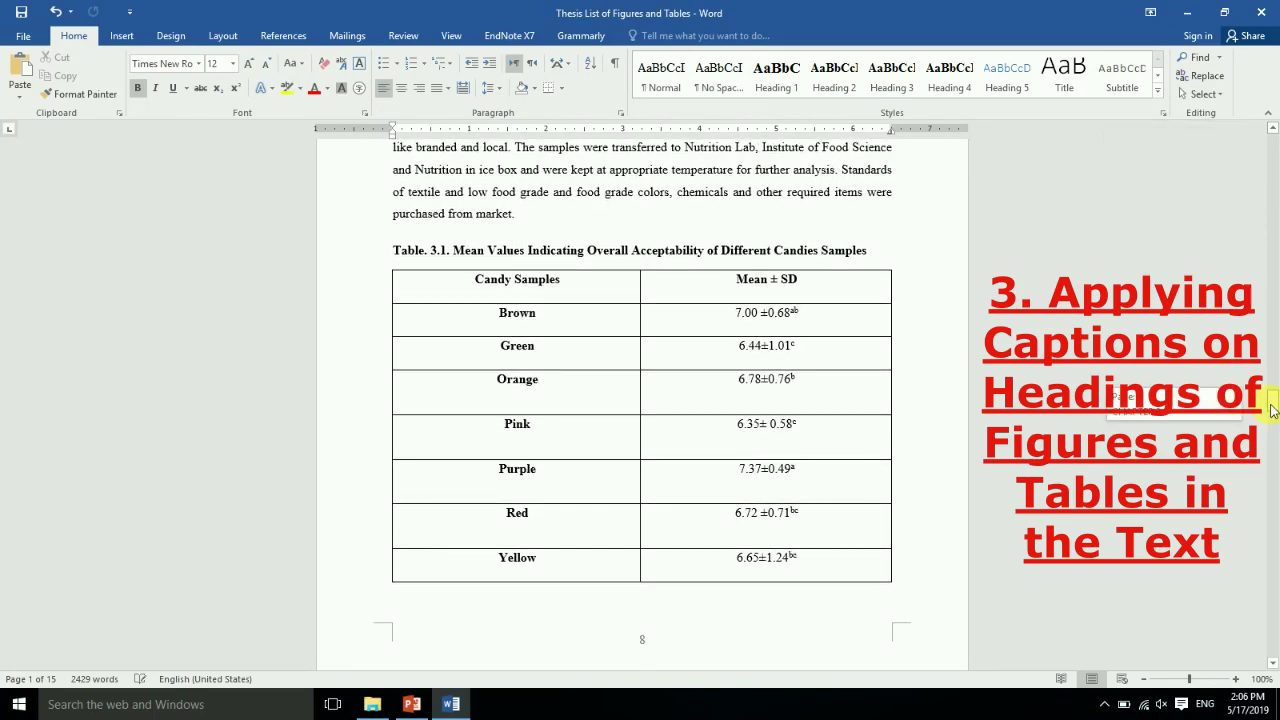
{"action": "scroll", "coordinate": [1272, 410], "scroll_direction": "up", "scroll_amount": 1}
{"action": "mouse_move", "coordinate": [1272, 408]}
{"action": "left_mouse_down"}
{"action": "mouse_move", "coordinate": [1237, 280]}
{"action": "mouse_move", "coordinate": [1236, 309]}
{"action": "left_mouse_up"}
{"action": "left_click", "coordinate": [440, 447]}
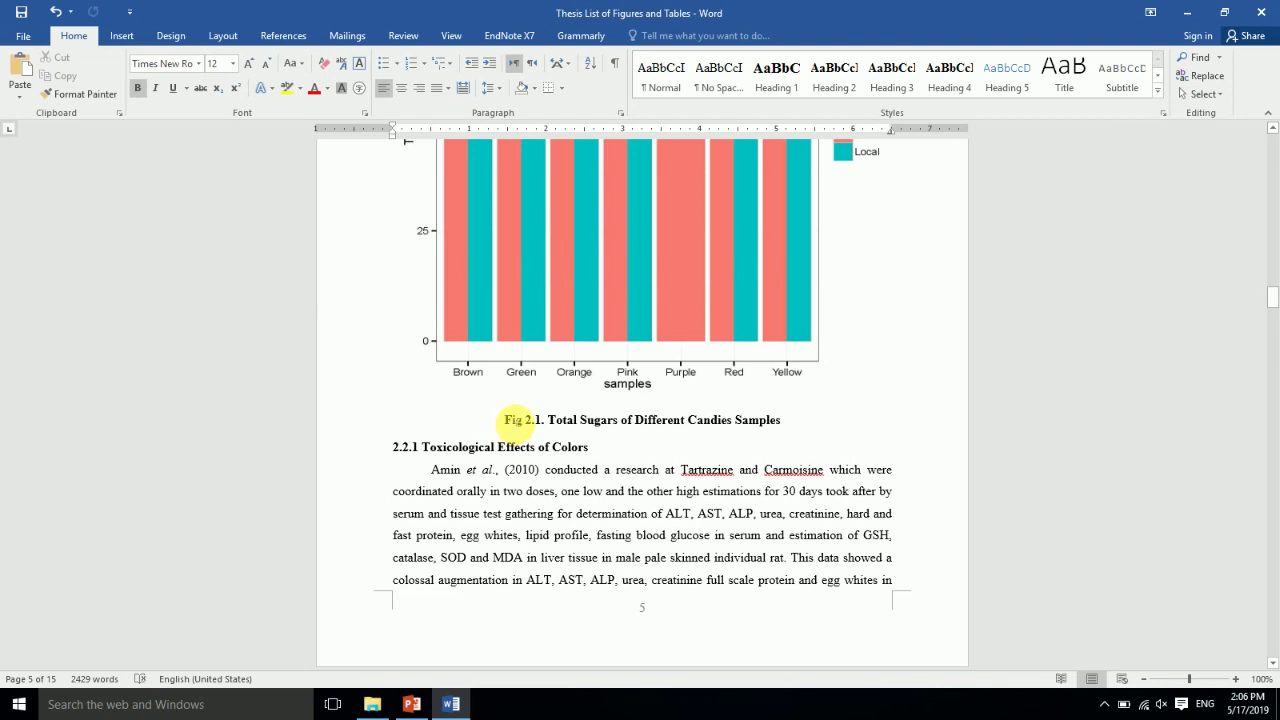
{"action": "left_click", "coordinate": [504, 421]}
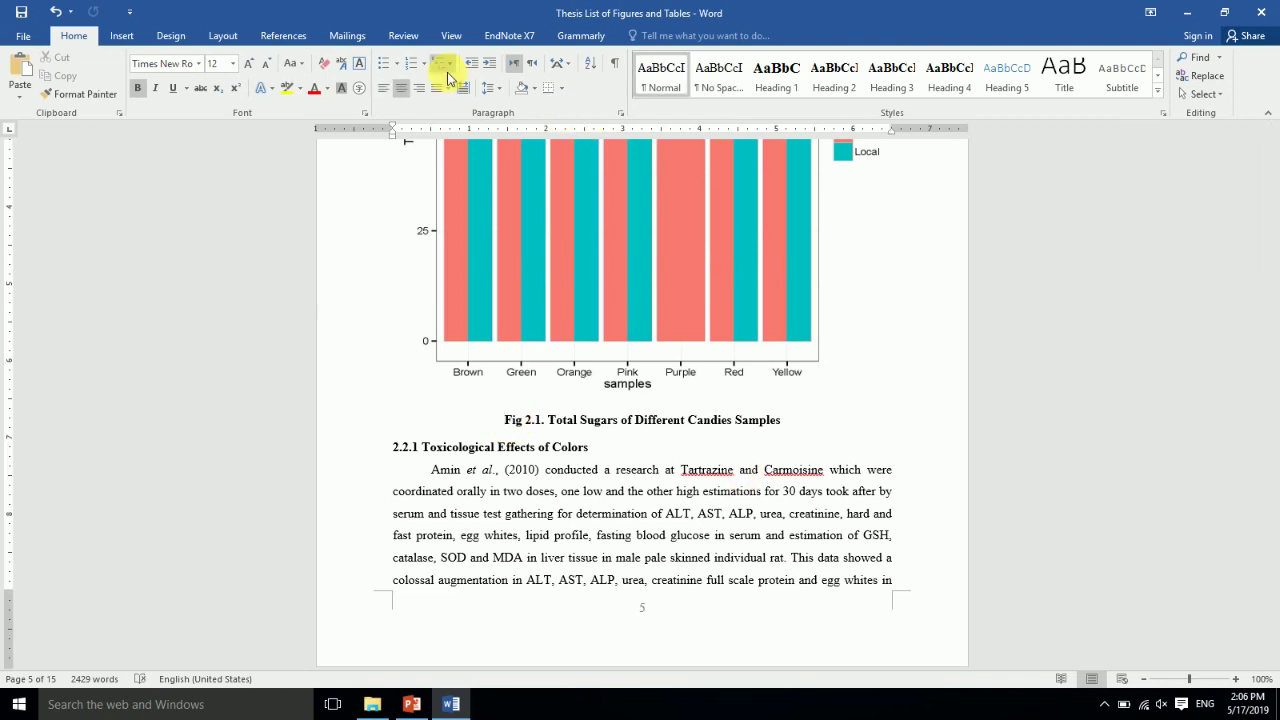
{"action": "left_click", "coordinate": [280, 36]}
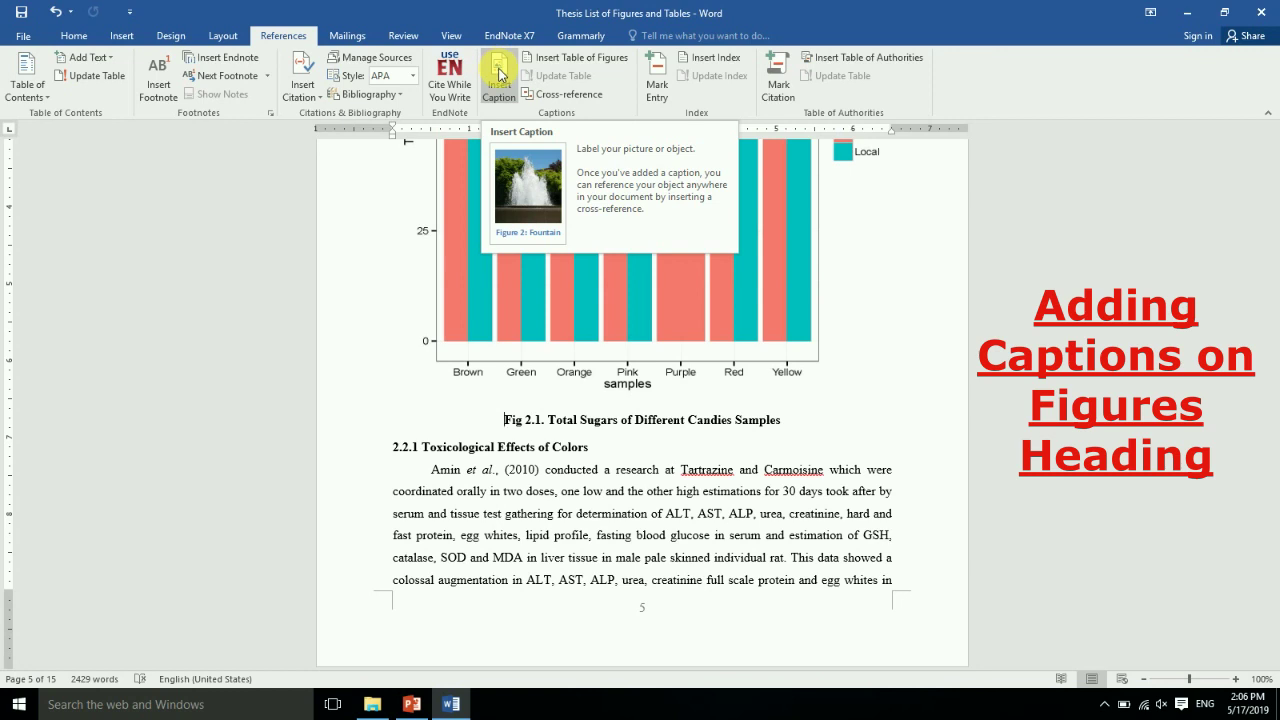
- Insert a new 'Figure 2.' caption numbered 1 before the Total Sugars title, followed by a colon
{"action": "left_click", "coordinate": [499, 75]}
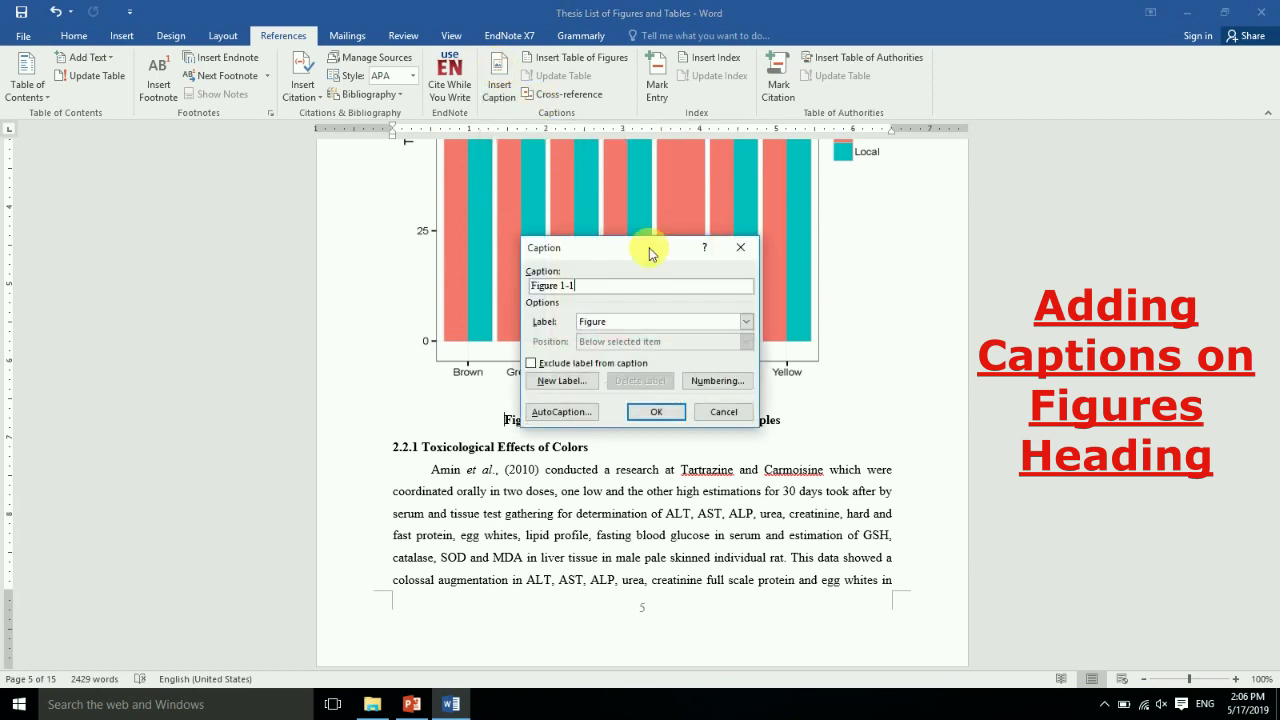
{"action": "left_click", "coordinate": [580, 381]}
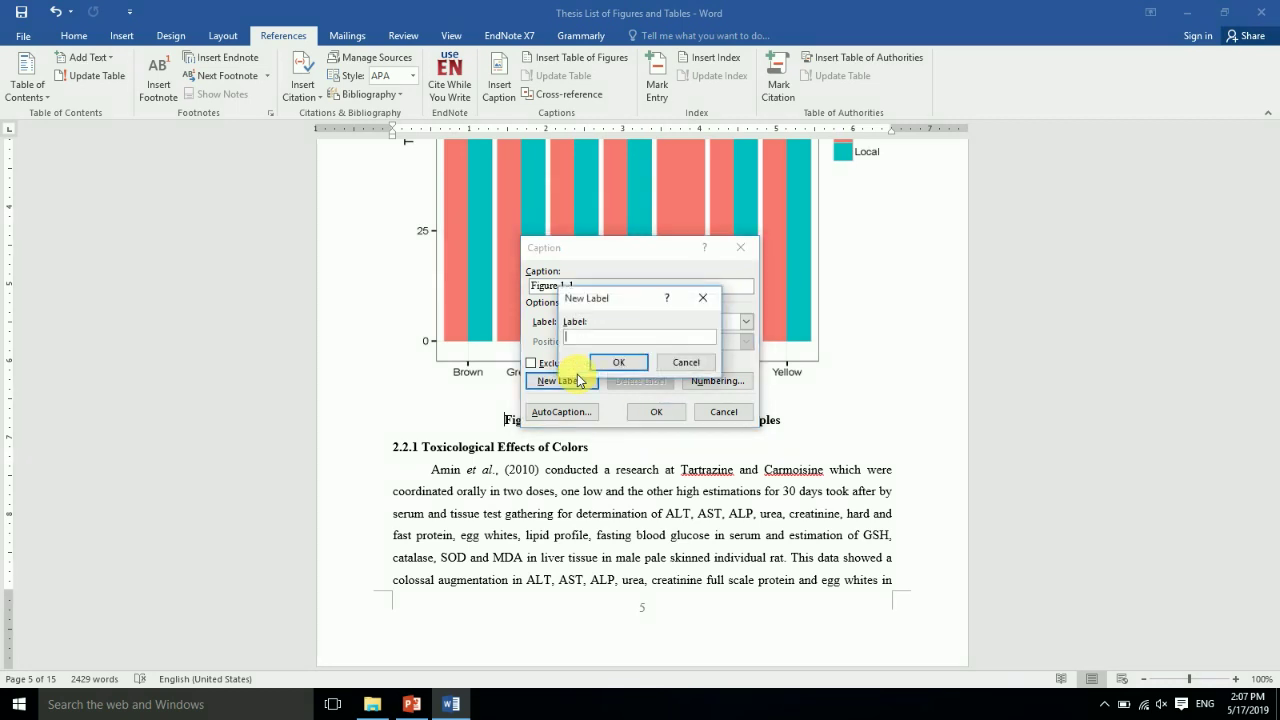
{"action": "type", "text": "Figure 2."}
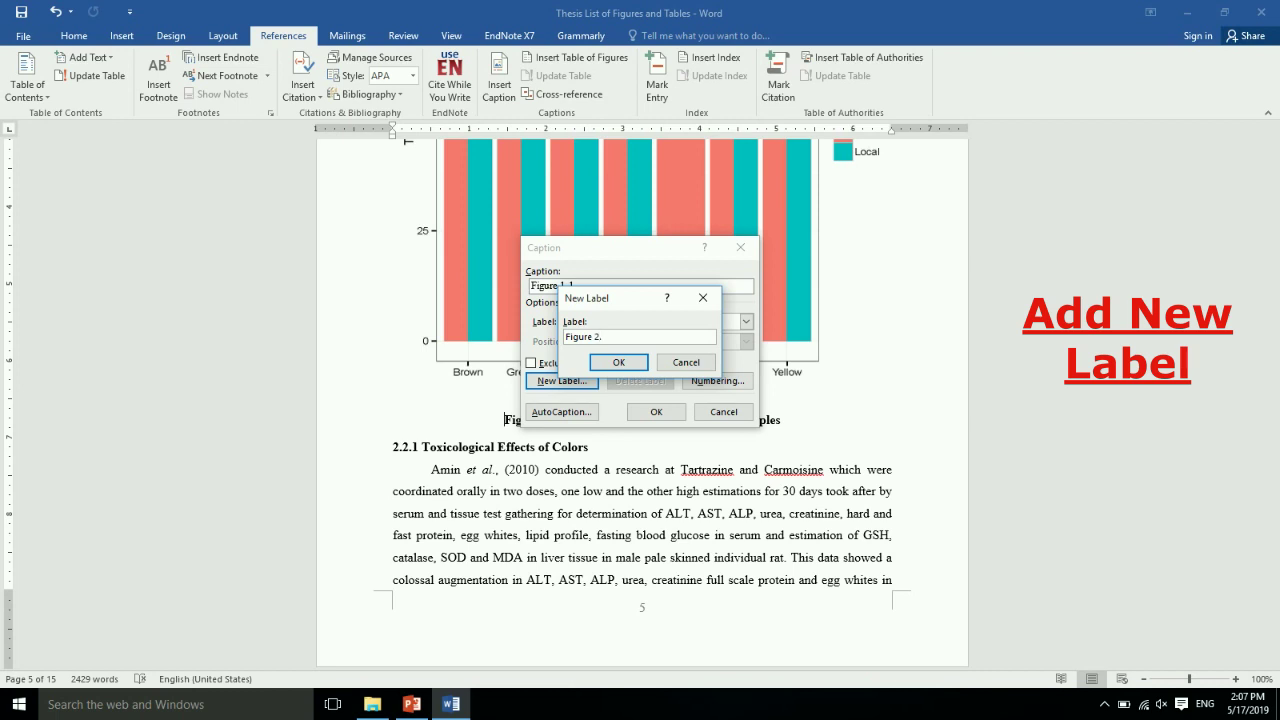
{"action": "left_click", "coordinate": [627, 367]}
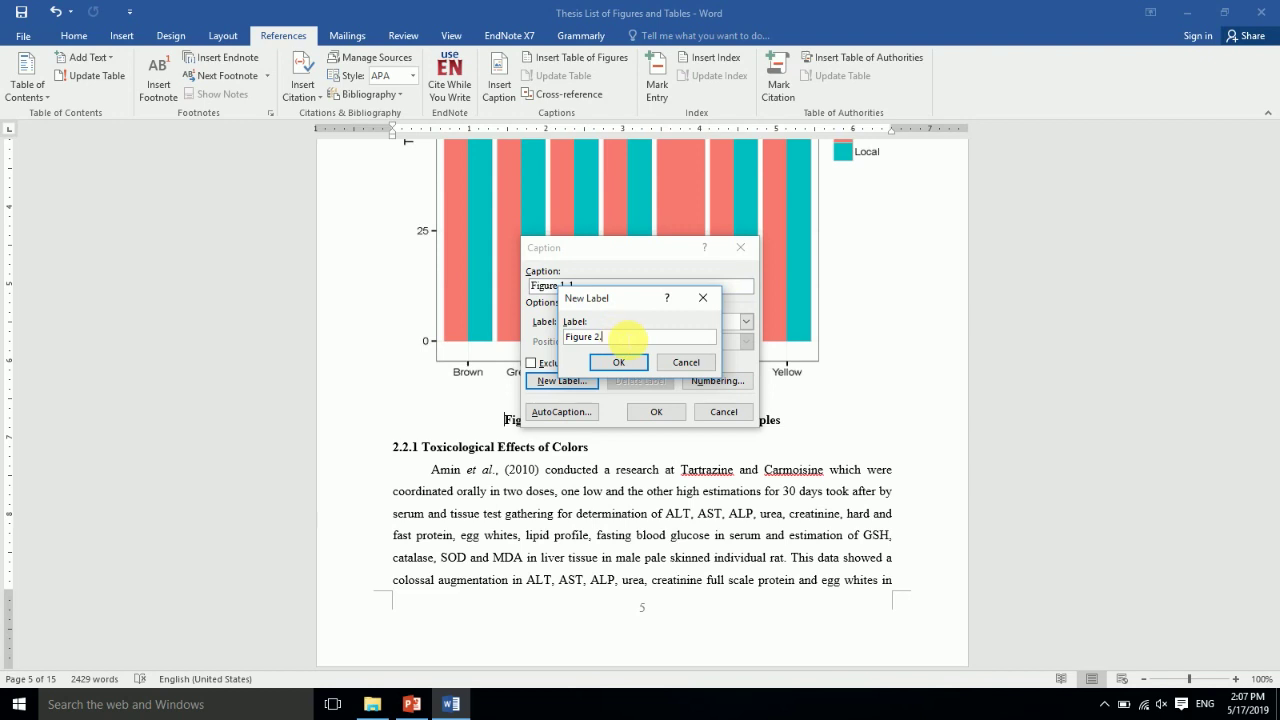
{"action": "left_click", "coordinate": [631, 364]}
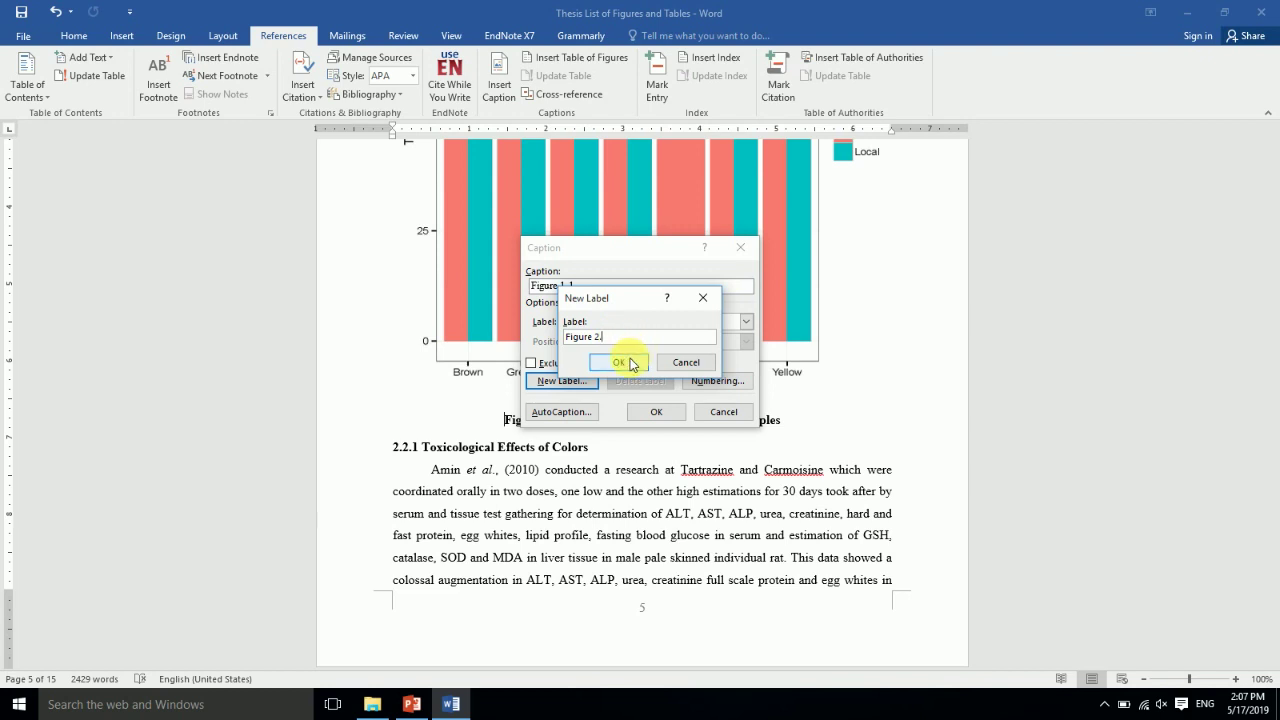
{"action": "left_click", "coordinate": [619, 362]}
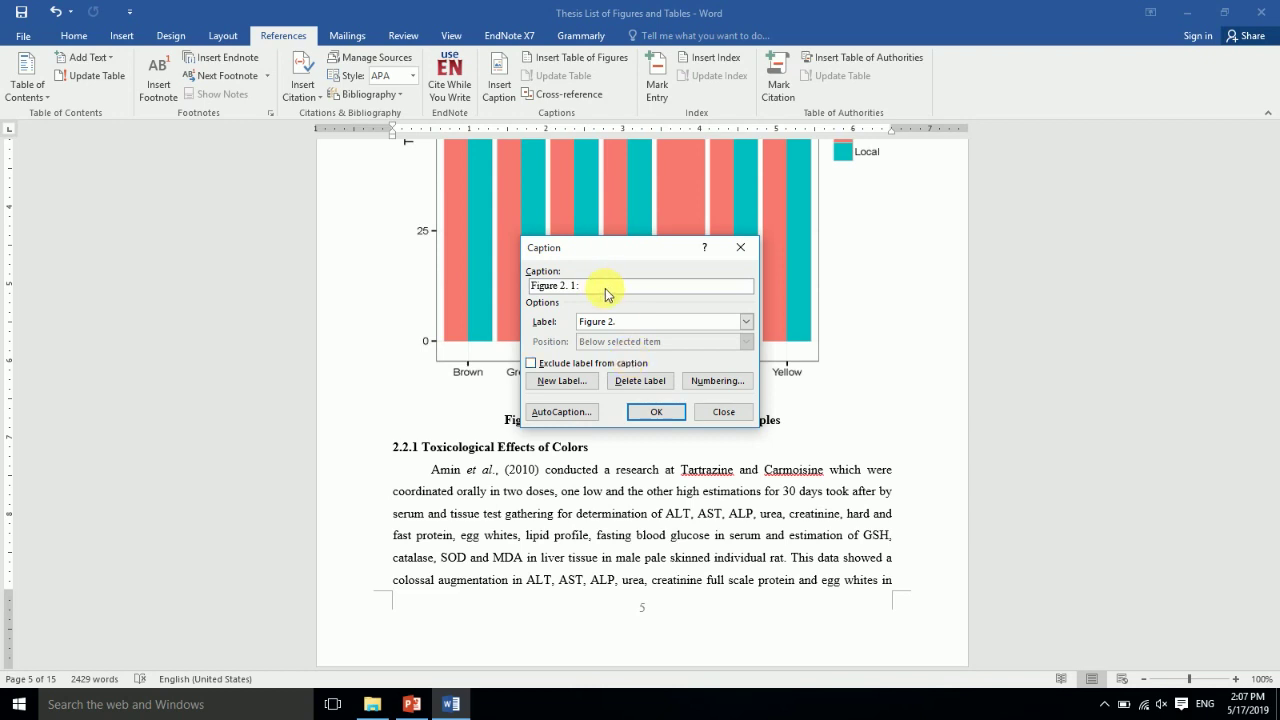
{"action": "left_click", "coordinate": [655, 413]}
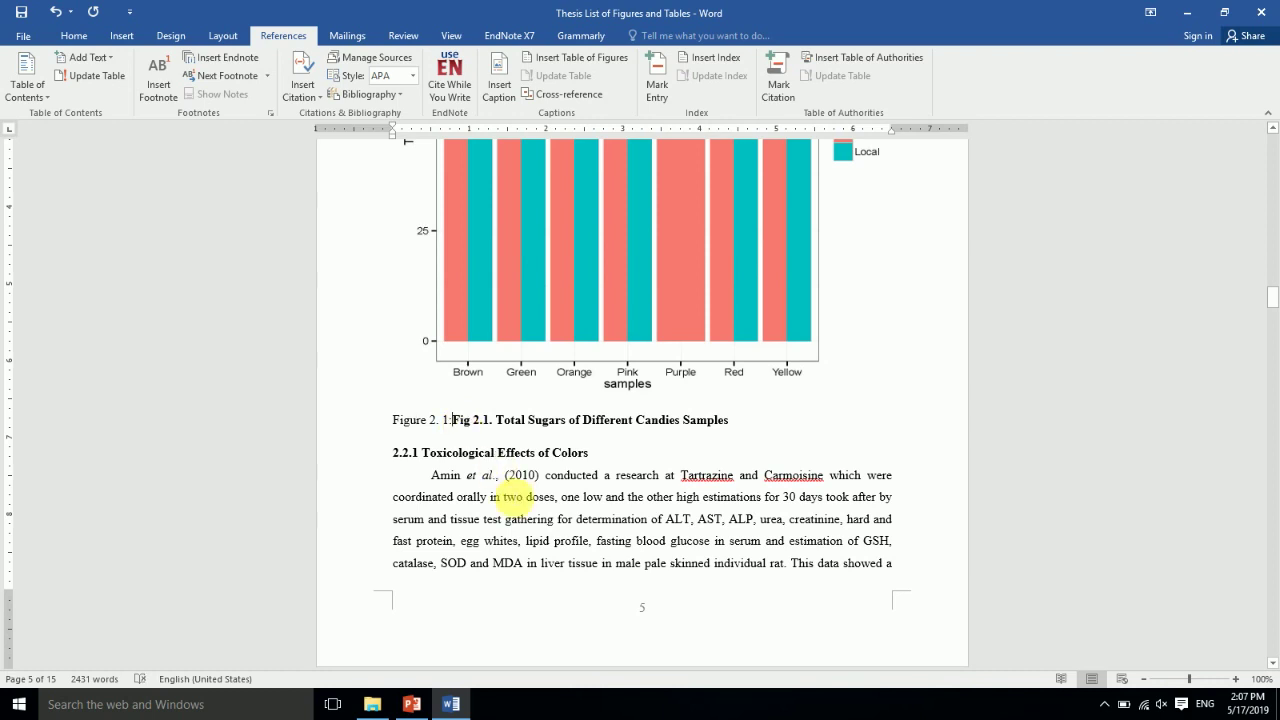
{"action": "type", "text": ":"}
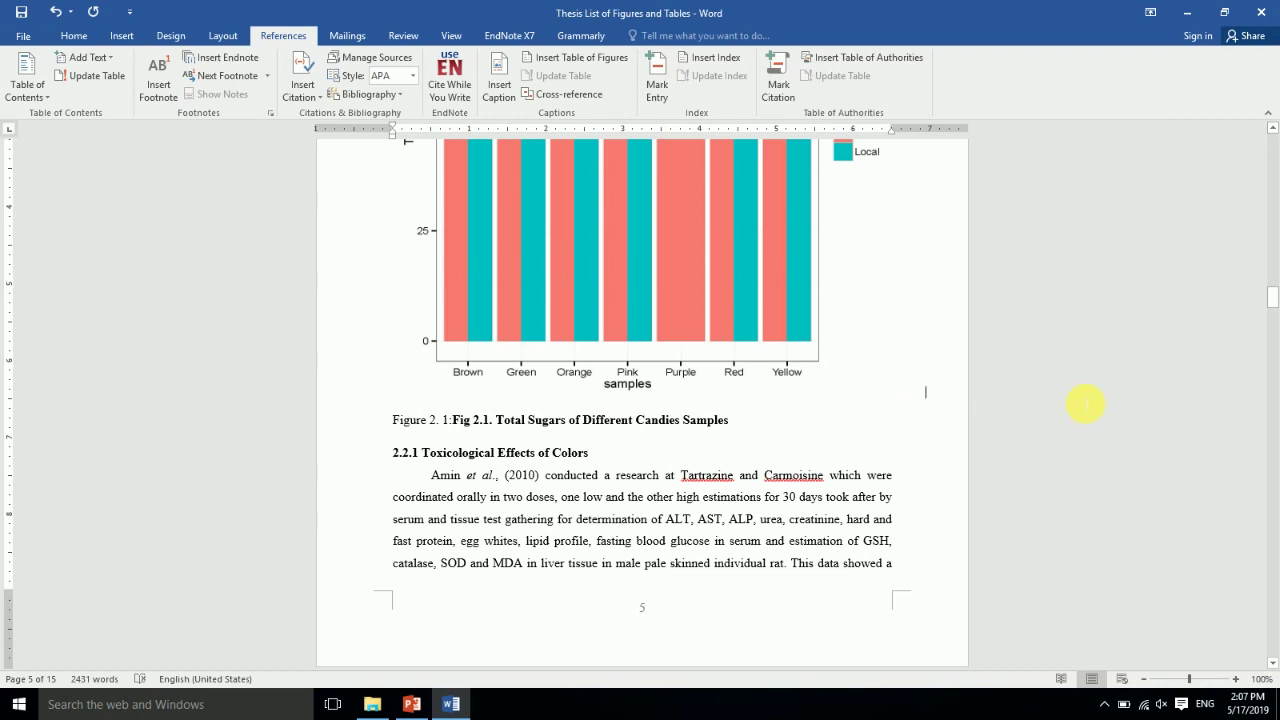
- Make the Caption style bold
{"action": "key", "text": "ctrl+alt+shift+s"}
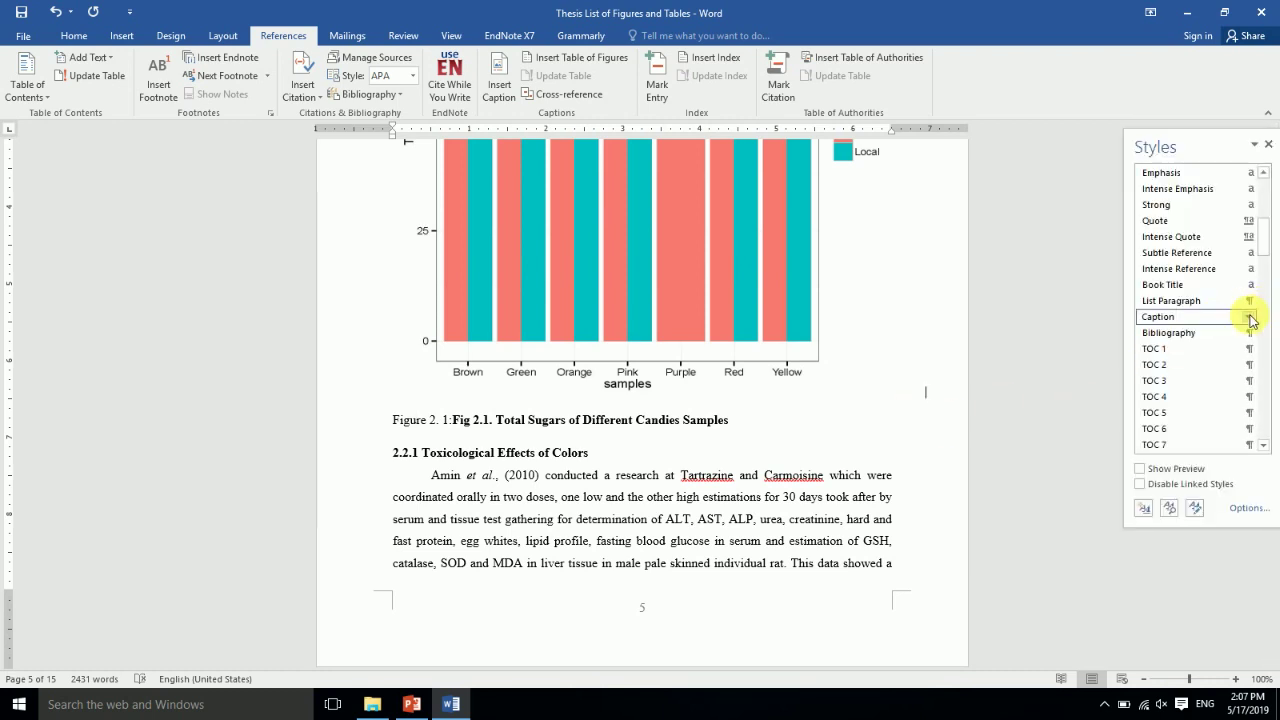
{"action": "left_click", "coordinate": [1250, 318]}
{"action": "left_click", "coordinate": [1150, 358]}
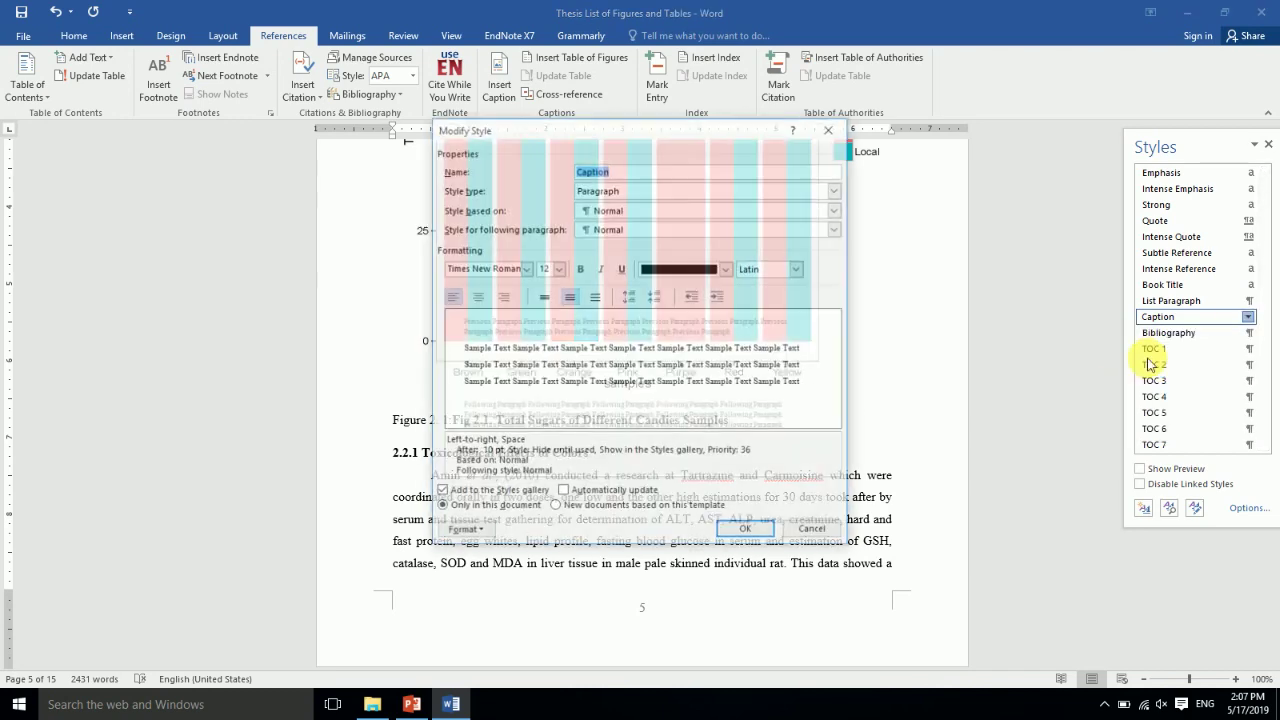
{"action": "left_click", "coordinate": [580, 268]}
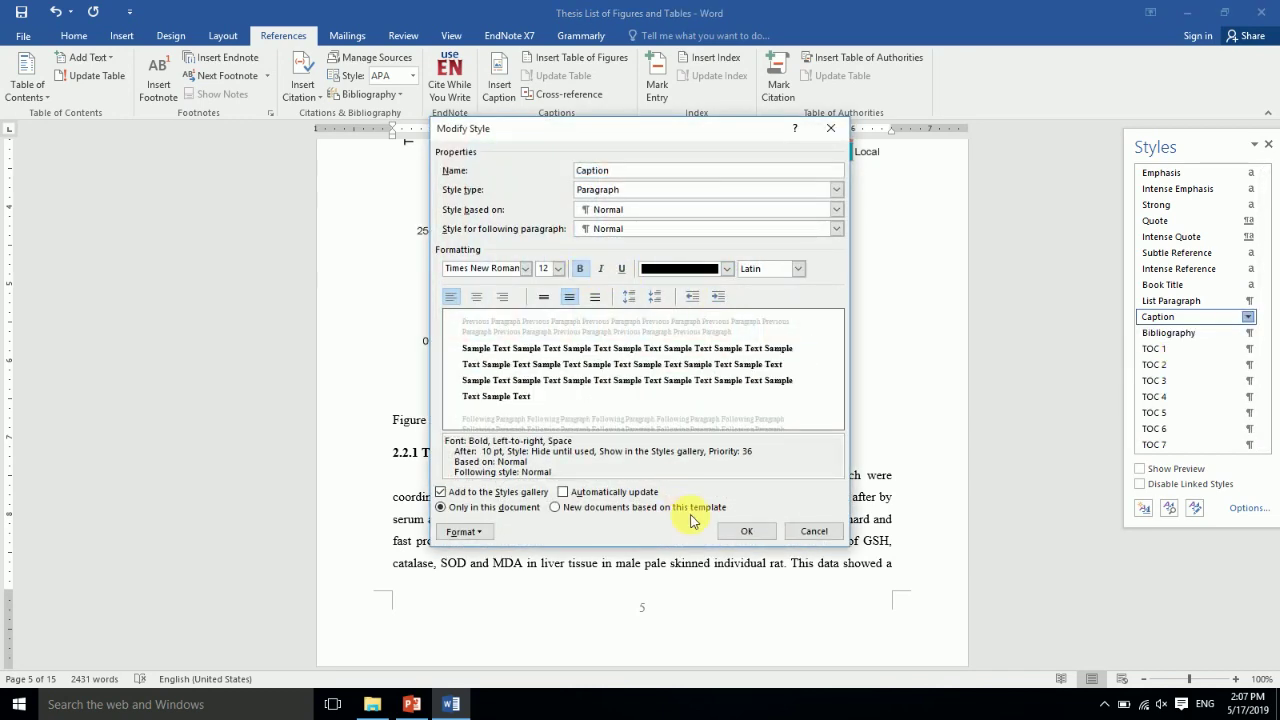
{"action": "left_click", "coordinate": [745, 531]}
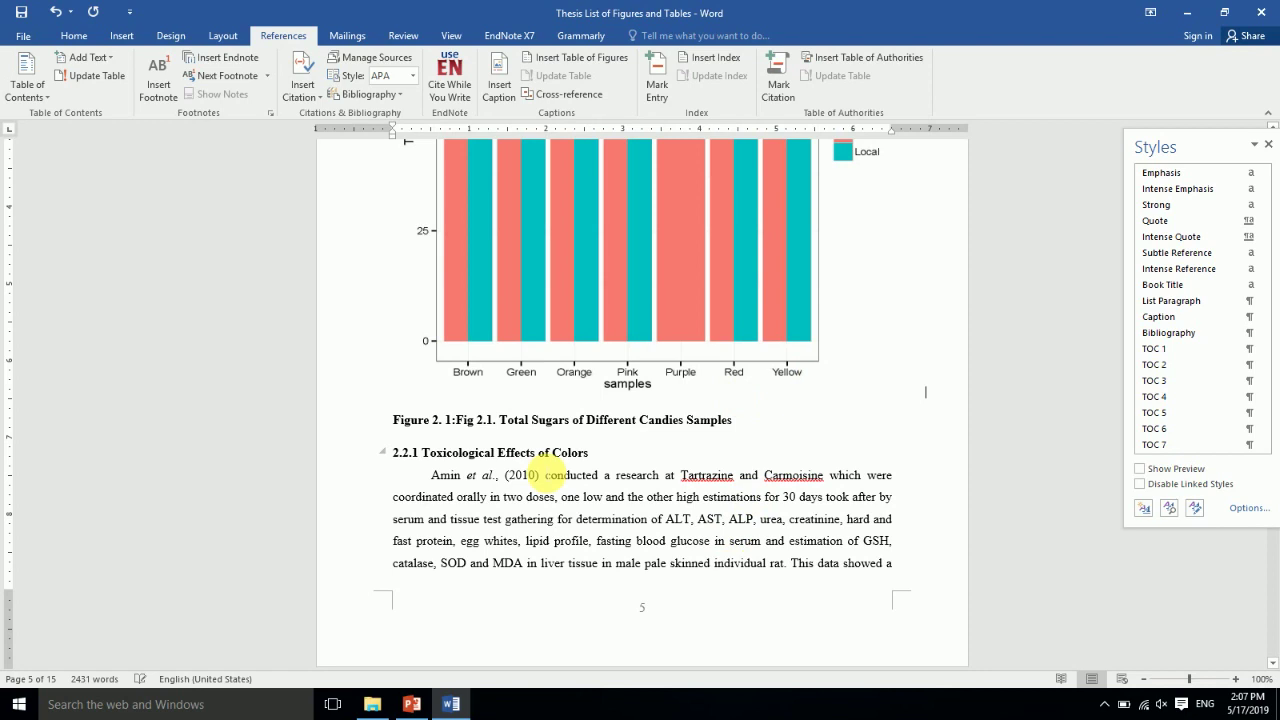
- Delete the leftover 'Fig 2.1.' text and save the thesis
{"action": "left_click", "coordinate": [1268, 144]}
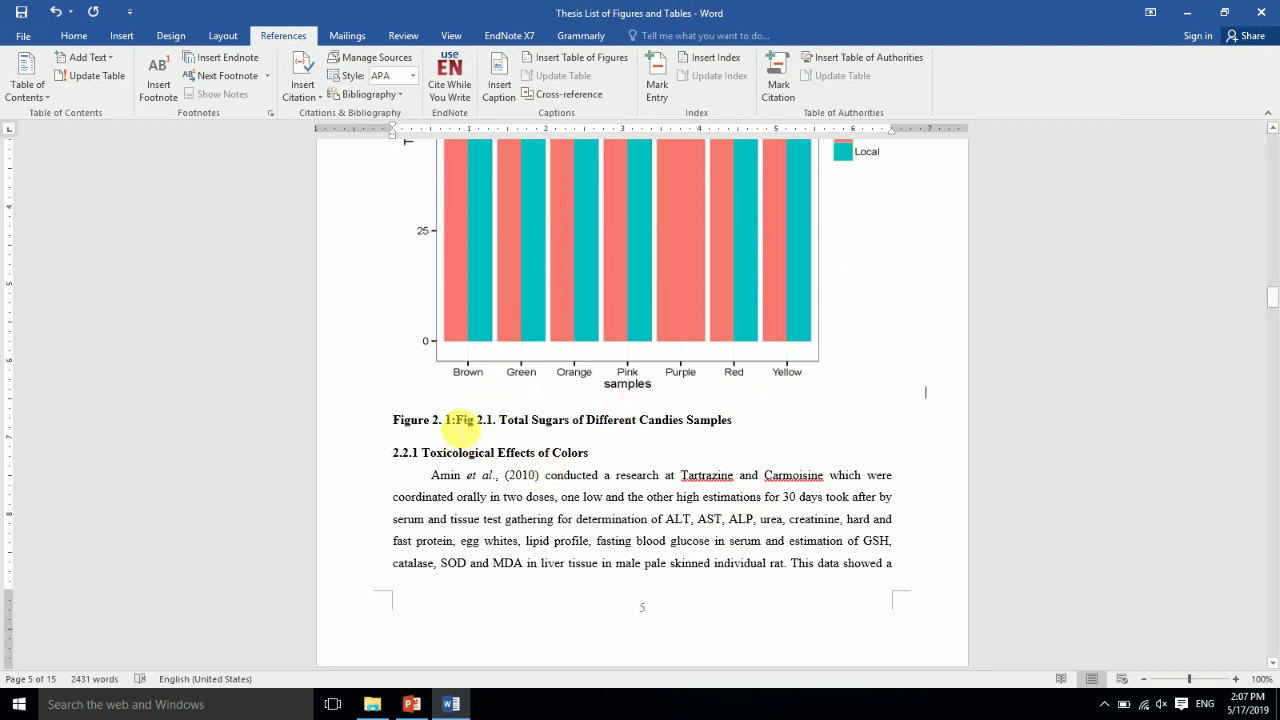
{"action": "left_click", "coordinate": [455, 420]}
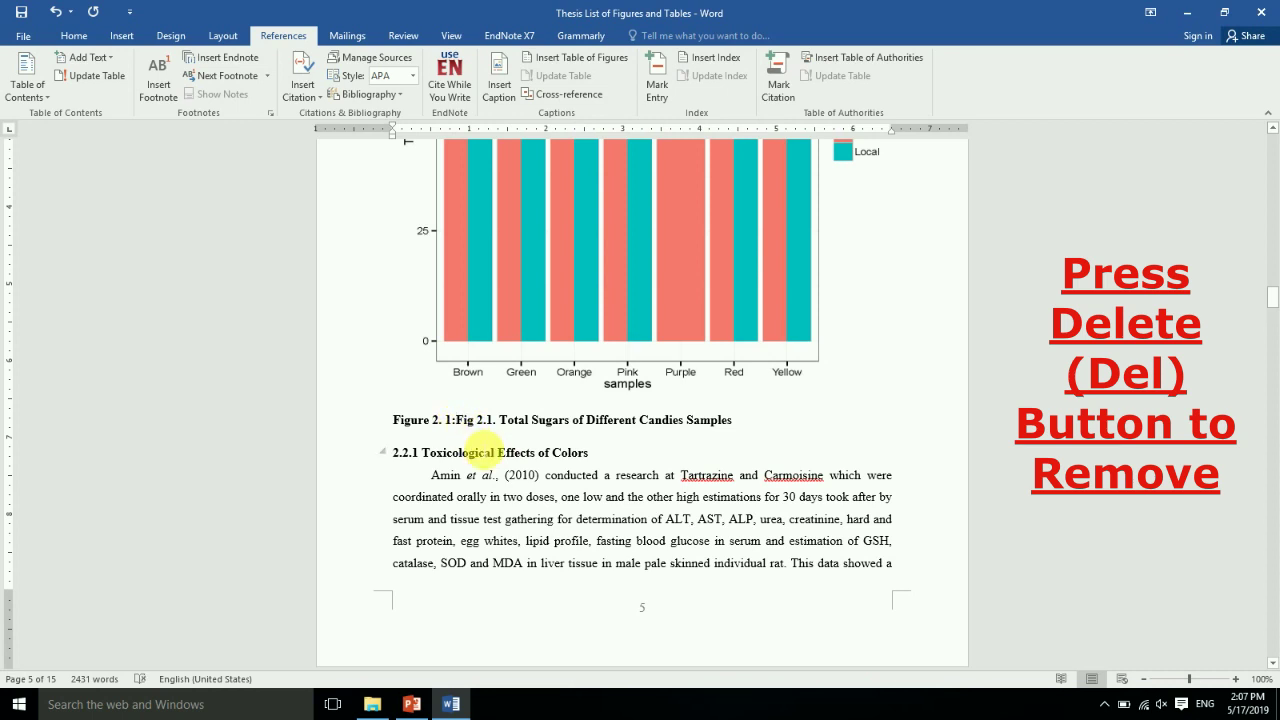
{"action": "key", "text": "Delete"}
{"action": "key", "text": "Delete"}
{"action": "key", "text": "Delete"}
{"action": "key", "text": "Delete"}
{"action": "key", "text": "Delete"}
{"action": "key", "text": "Delete"}
{"action": "key", "text": "Delete"}
{"action": "key", "text": "Delete"}
{"action": "key", "text": "Delete"}
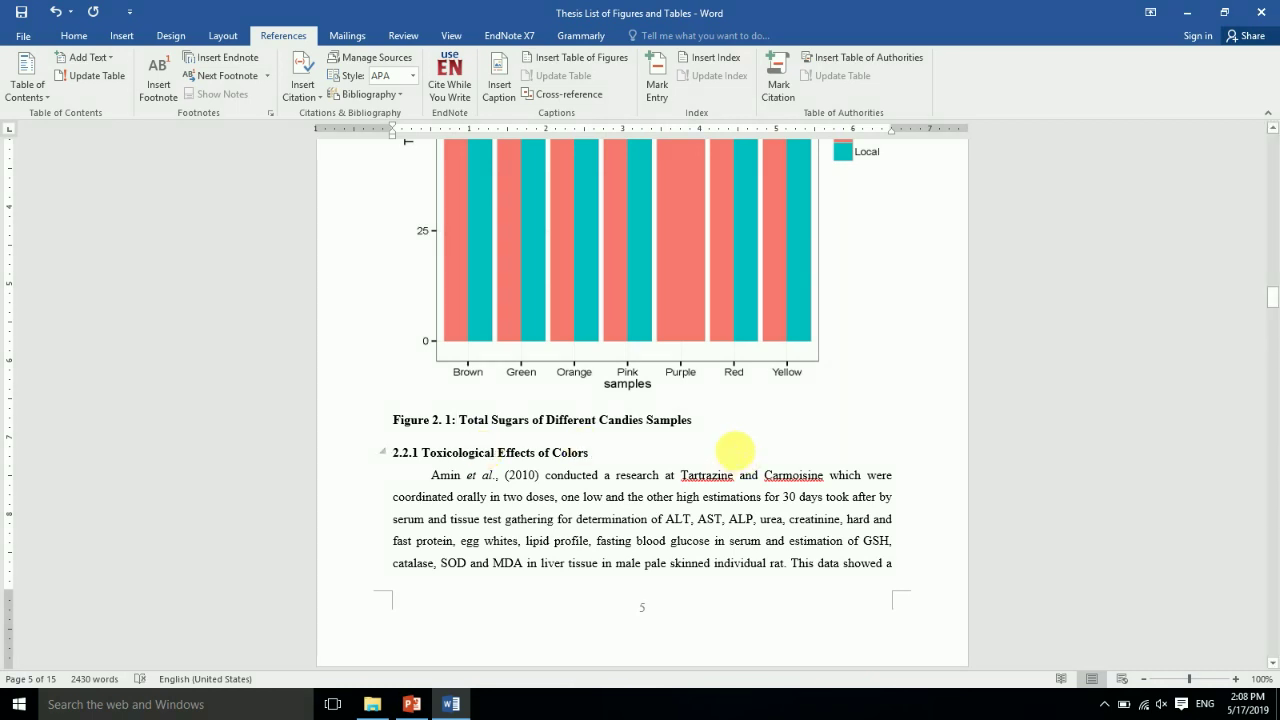
{"action": "key", "text": "ctrl+s"}
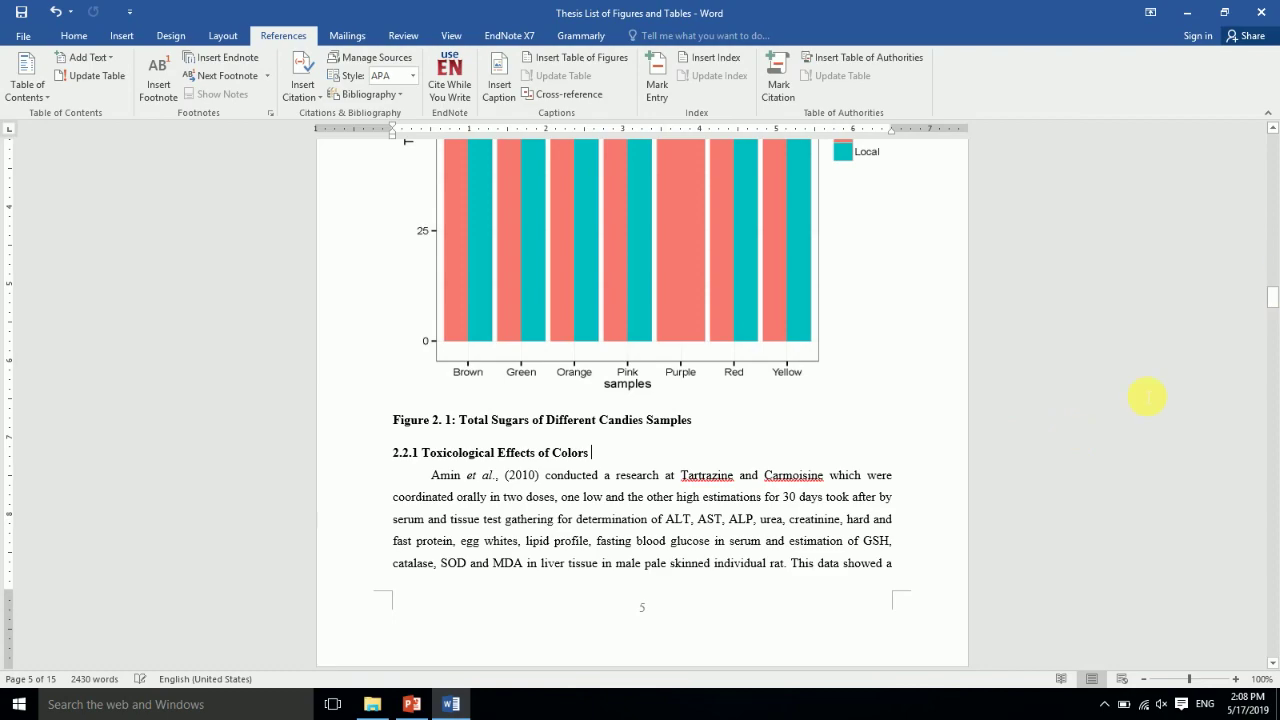
{"action": "left_click_drag", "start_coordinate": [1272, 305], "coordinate": [1272, 305]}
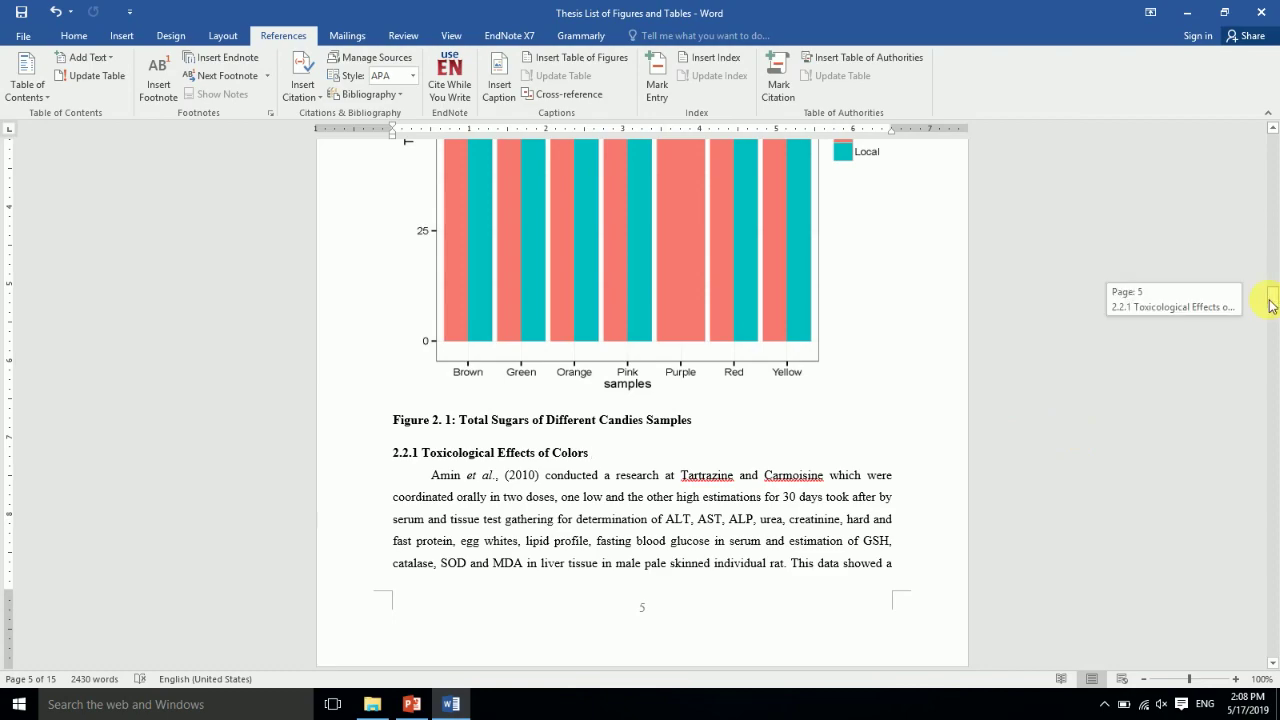
- Caption the overall-acceptability table with a new 'Table 3.' label and delete the old 'Table. 3.1.'
{"action": "left_click_drag", "start_coordinate": [1272, 305], "coordinate": [1250, 408]}
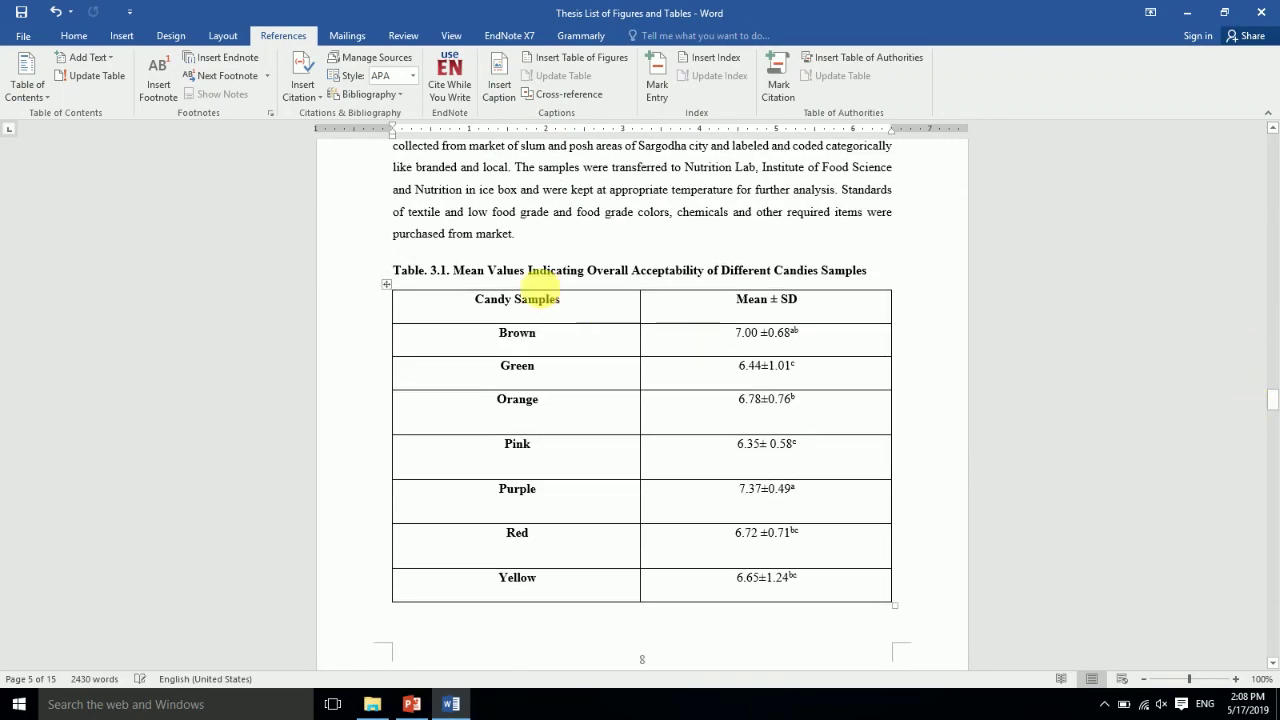
{"action": "left_click", "coordinate": [395, 270]}
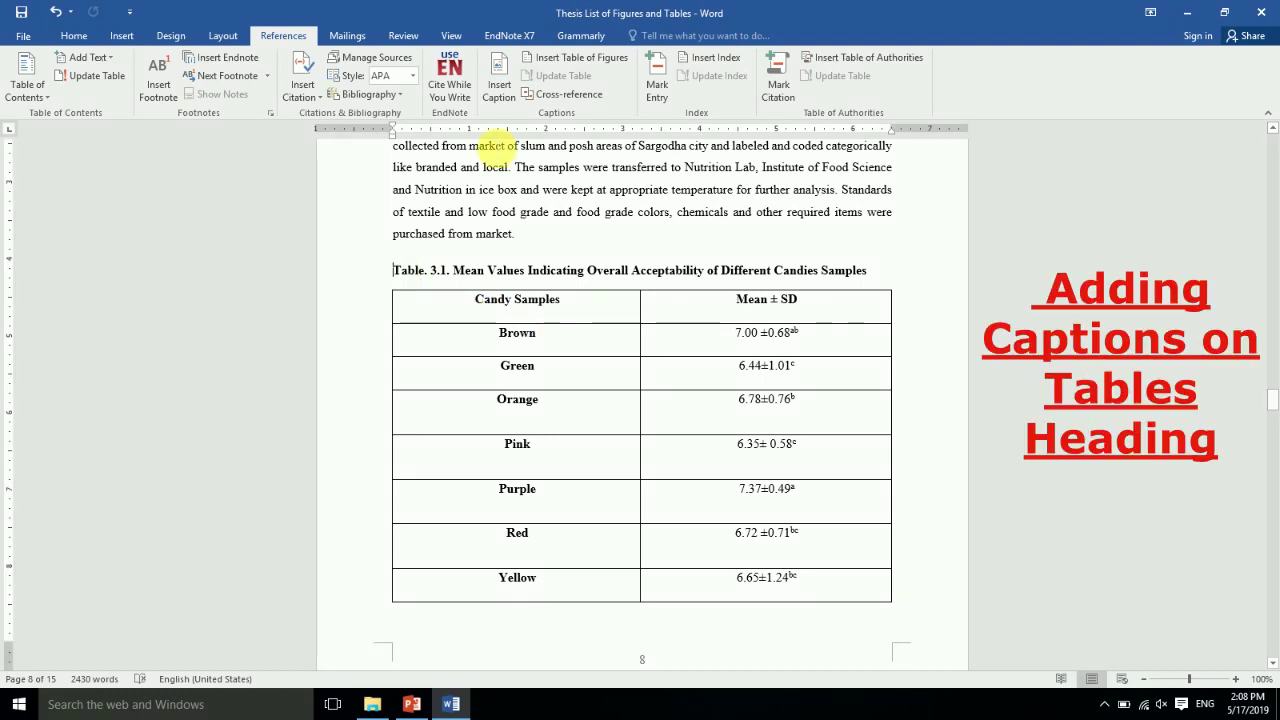
{"action": "left_click", "coordinate": [509, 93]}
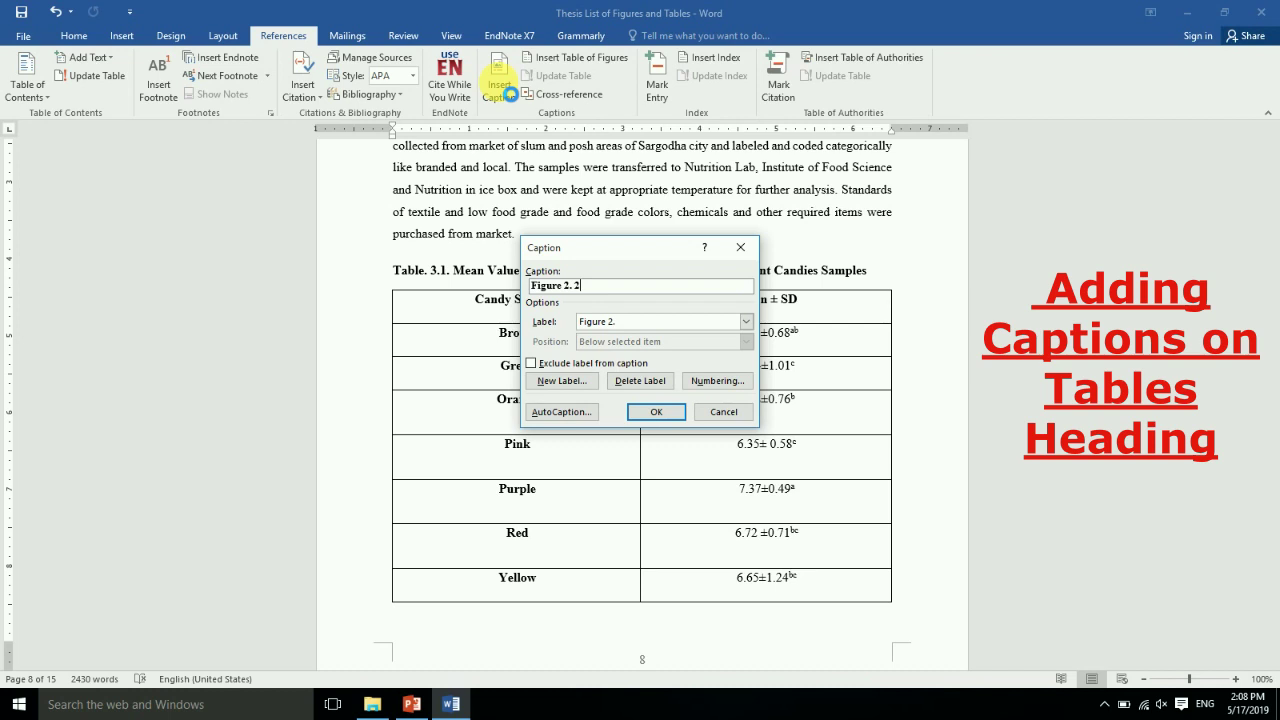
{"action": "left_click", "coordinate": [586, 384]}
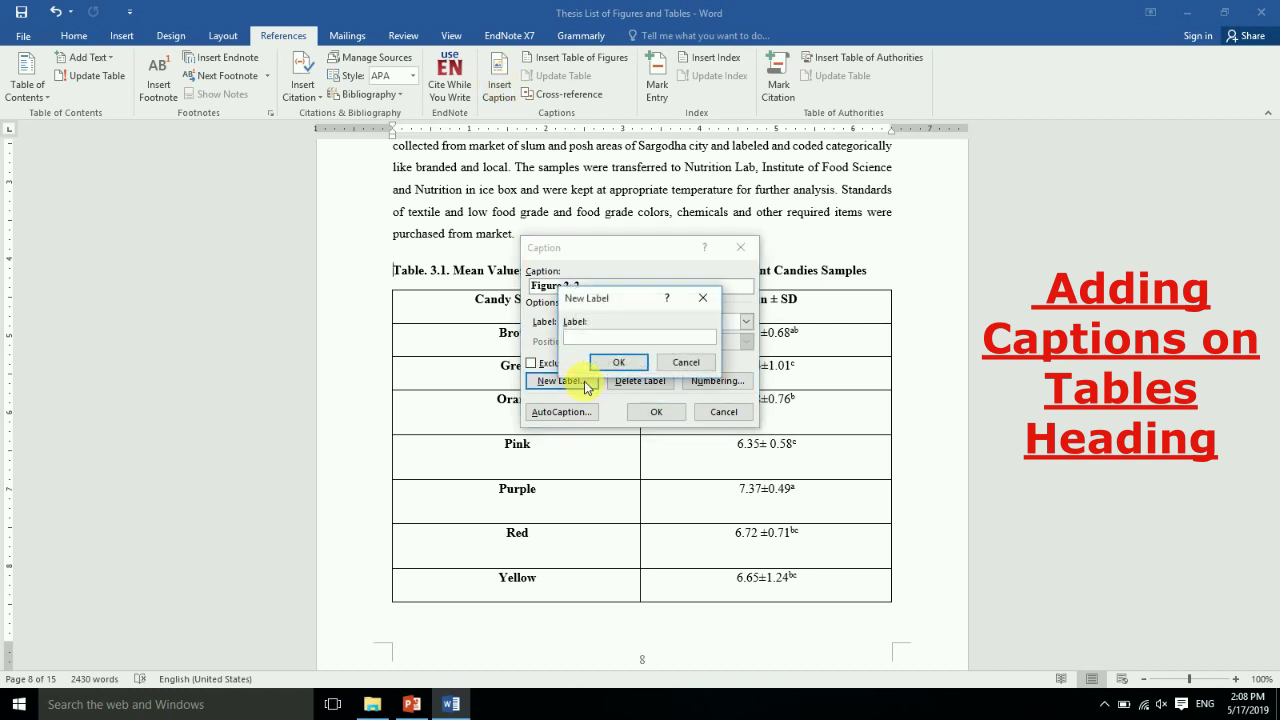
{"action": "type", "text": "Table 3."}
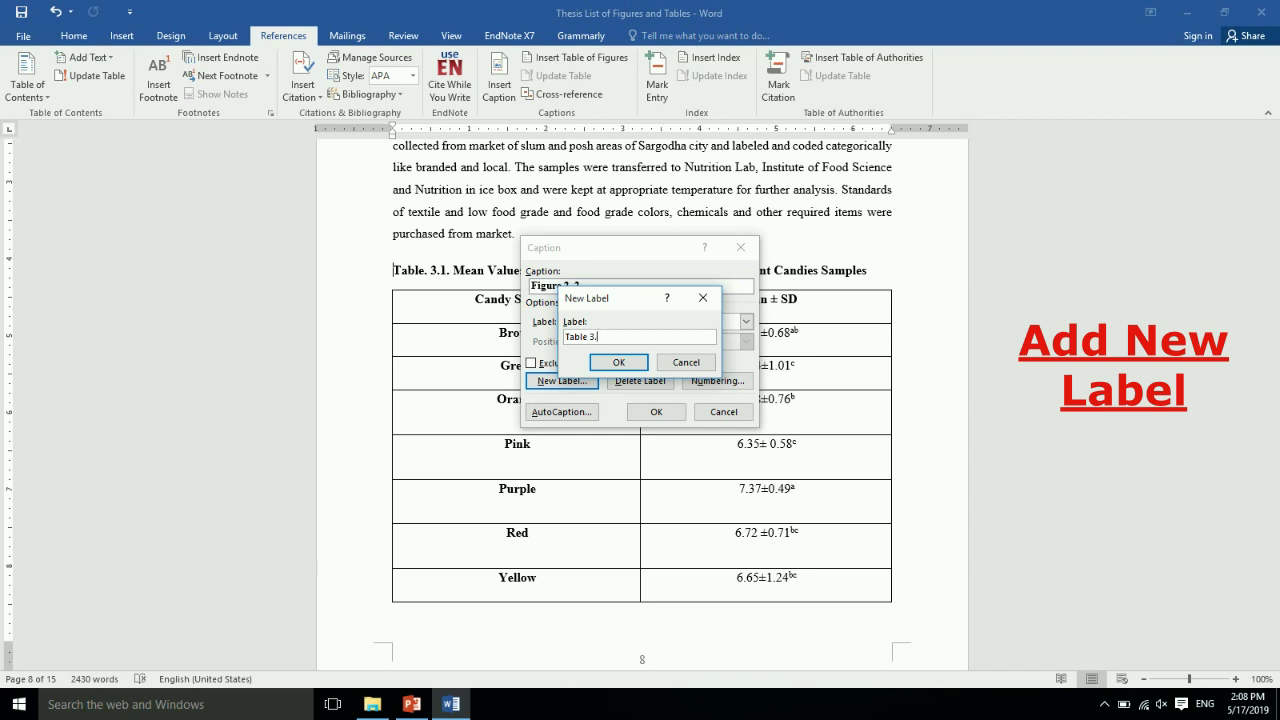
{"action": "left_click", "coordinate": [614, 362]}
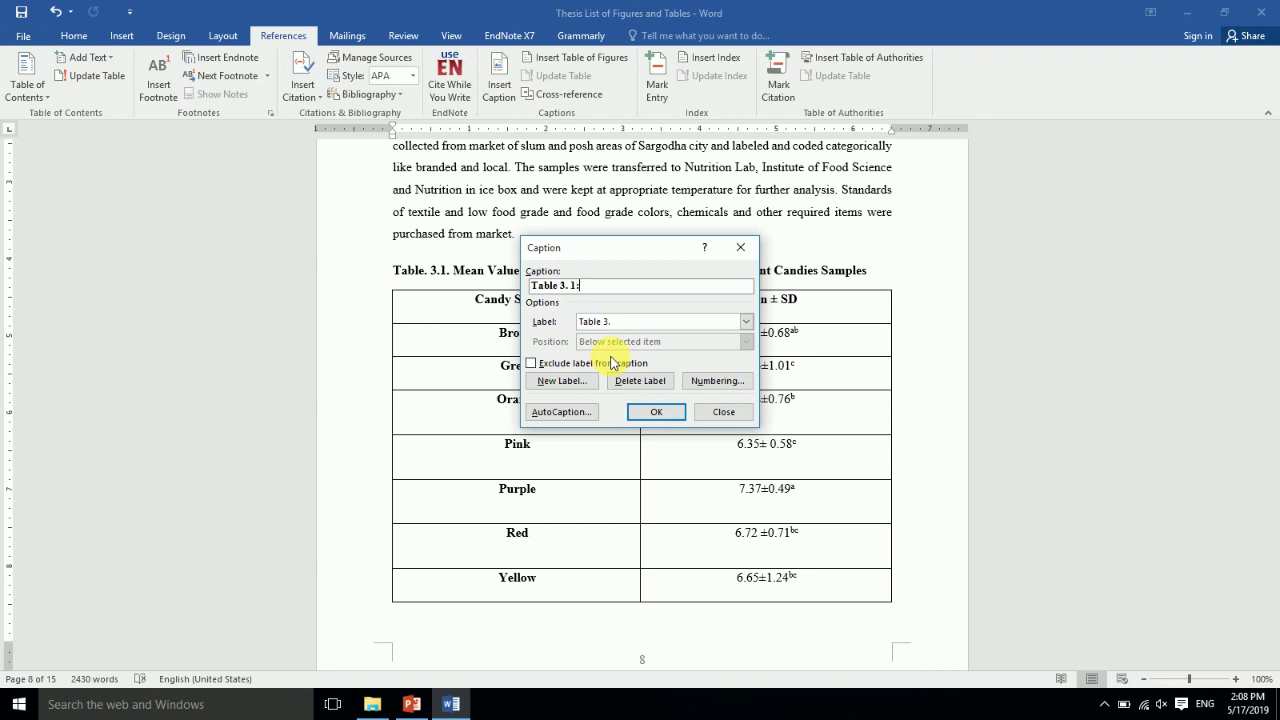
{"action": "left_click", "coordinate": [658, 415]}
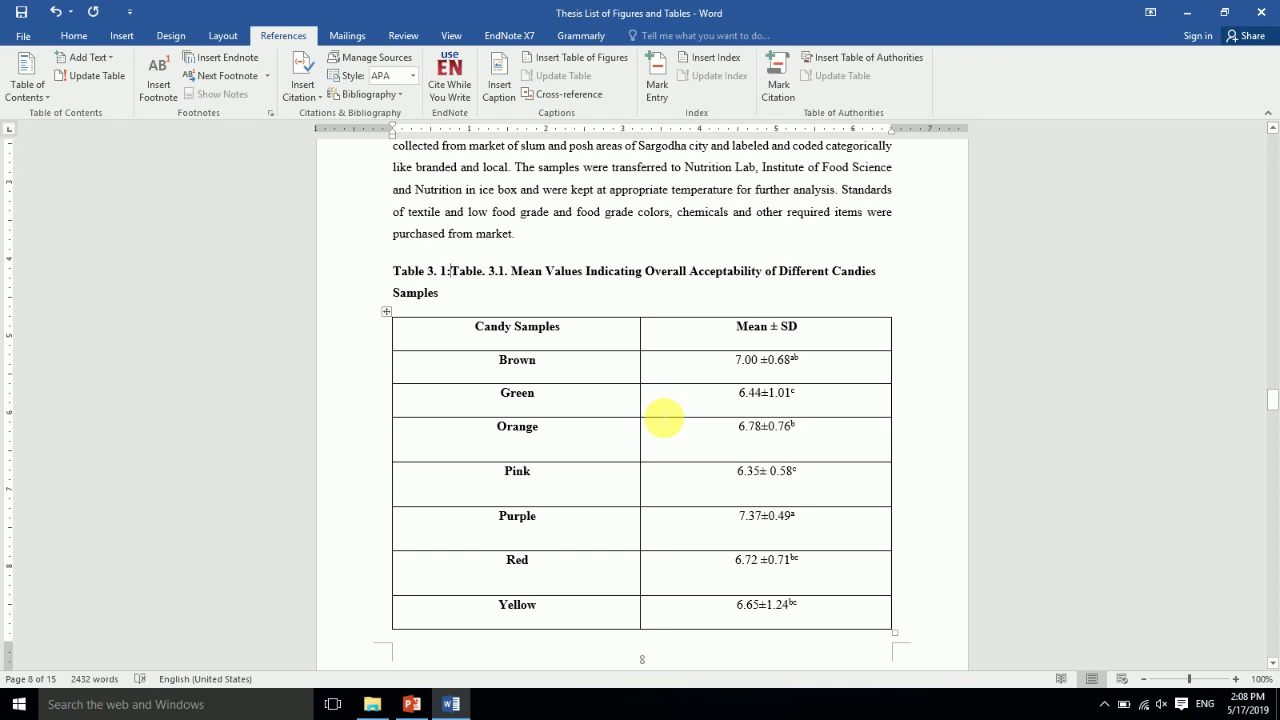
{"action": "key", "text": "Delete"}
{"action": "key", "text": "Delete"}
{"action": "key", "text": "Delete"}
{"action": "key", "text": "Delete"}
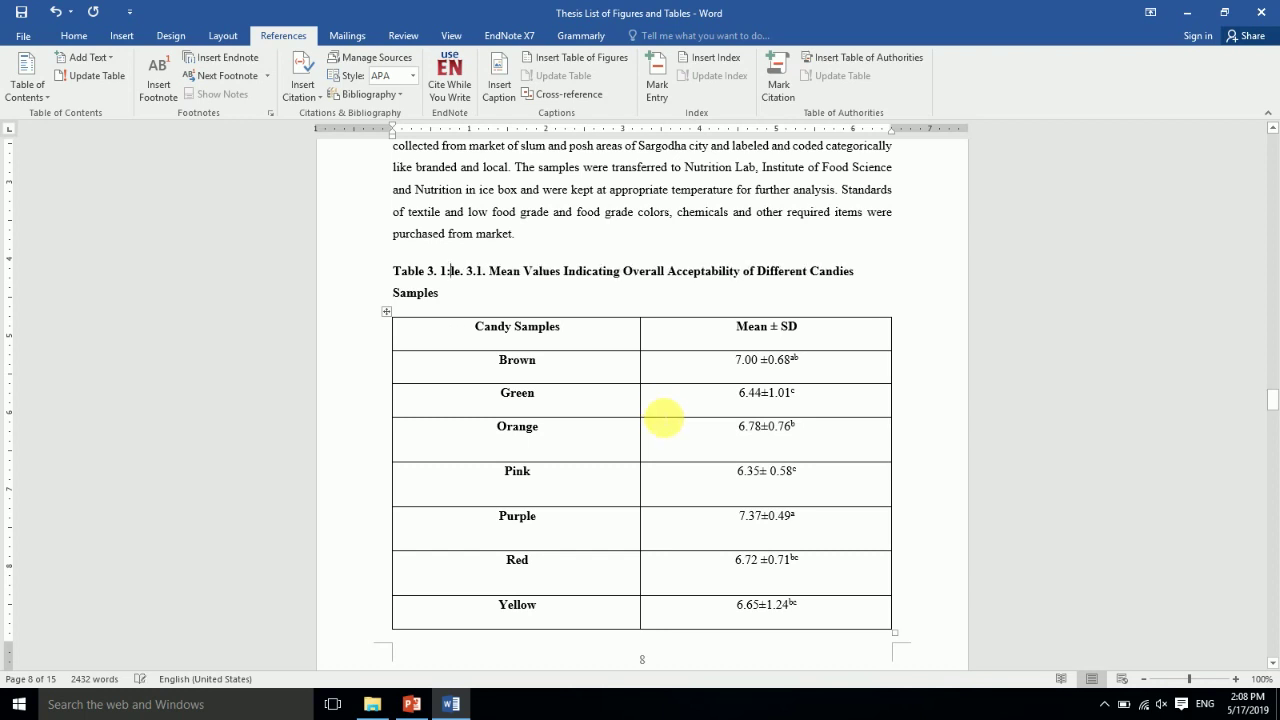
{"action": "key", "text": "Delete"}
{"action": "key", "text": "Delete"}
{"action": "key", "text": "Delete"}
{"action": "key", "text": "Delete"}
{"action": "key", "text": "Delete"}
{"action": "key", "text": "Delete"}
{"action": "key", "text": "Delete"}
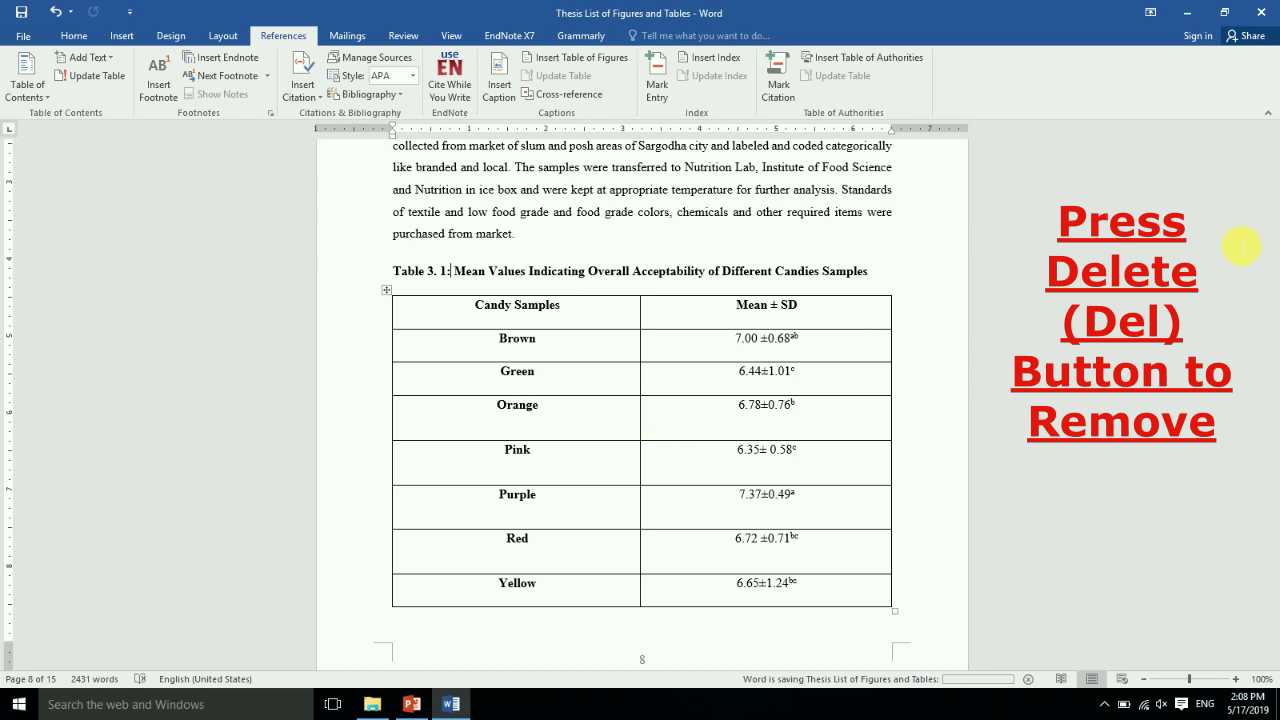
{"action": "left_click_drag", "start_coordinate": [1272, 402], "coordinate": [1273, 473]}
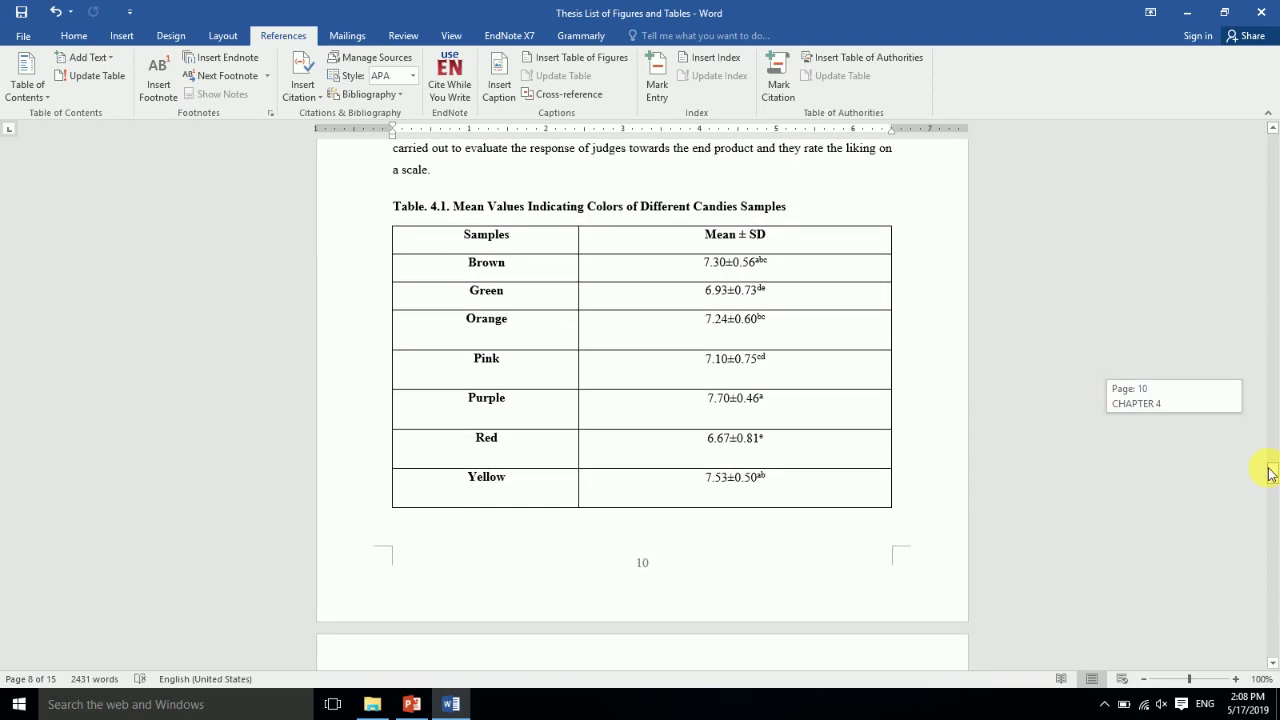
- Caption the colors table with a new 'Table 4.' label, delete 'Table. 4.1.', and save
{"action": "left_click_drag", "start_coordinate": [1273, 473], "coordinate": [1271, 466]}
{"action": "left_click", "coordinate": [398, 306]}
{"action": "left_click", "coordinate": [499, 85]}
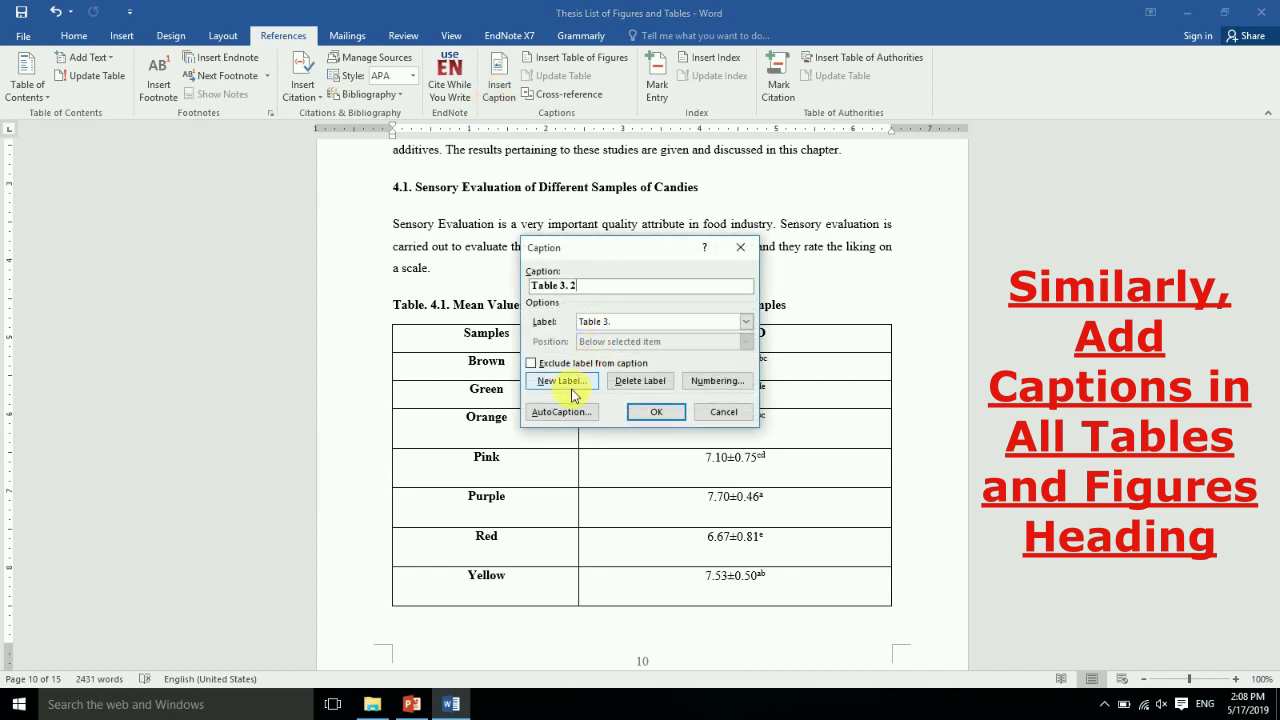
{"action": "left_click", "coordinate": [572, 384]}
{"action": "type", "text": "Table 4."}
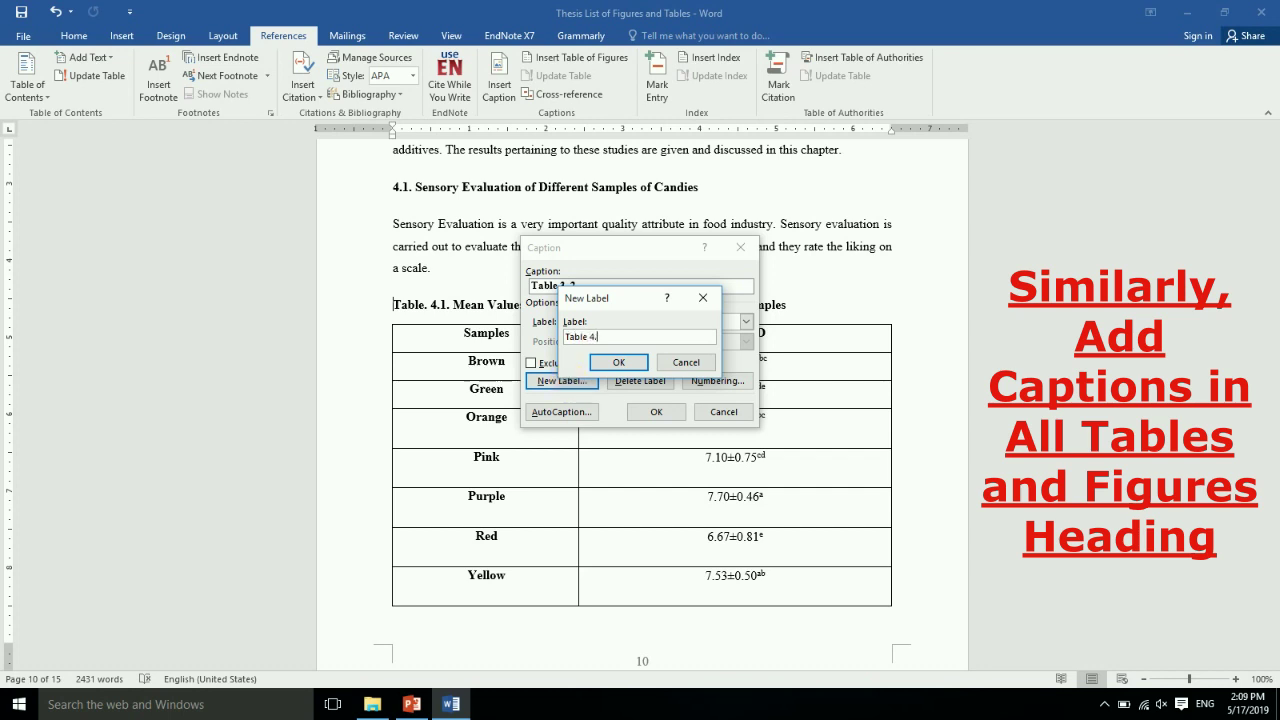
{"action": "left_click", "coordinate": [620, 364]}
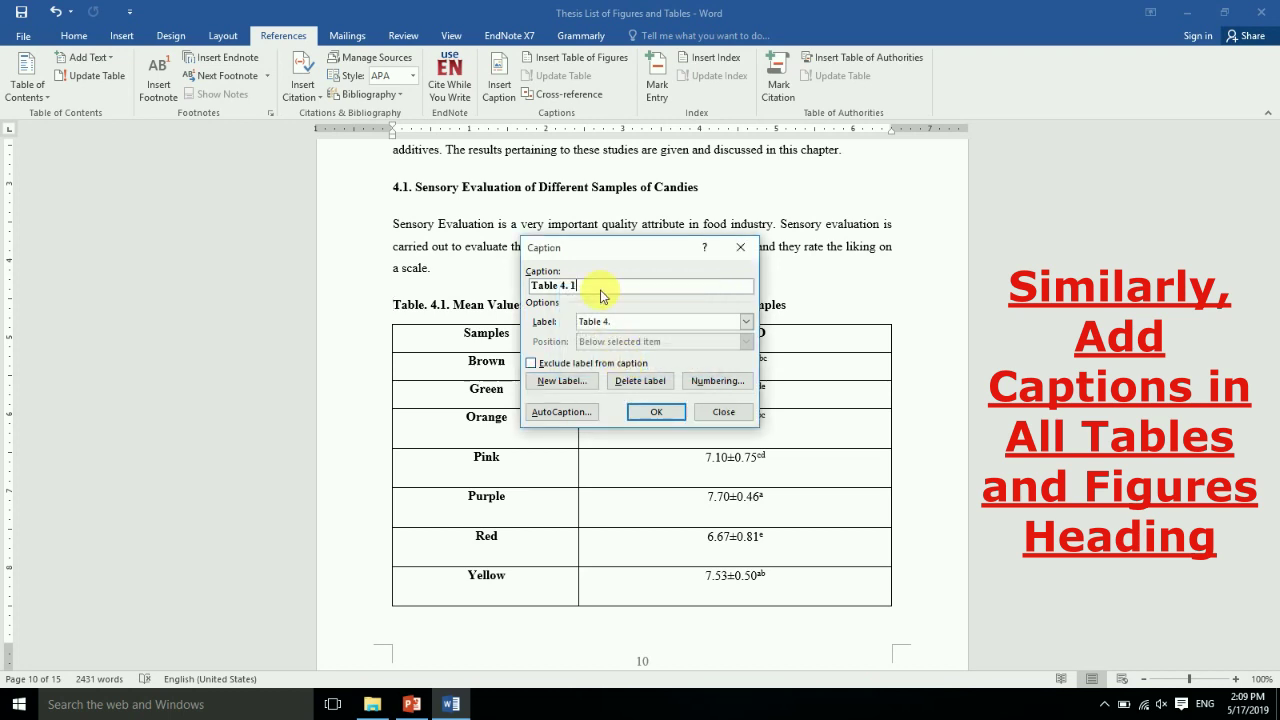
{"action": "left_click", "coordinate": [656, 414]}
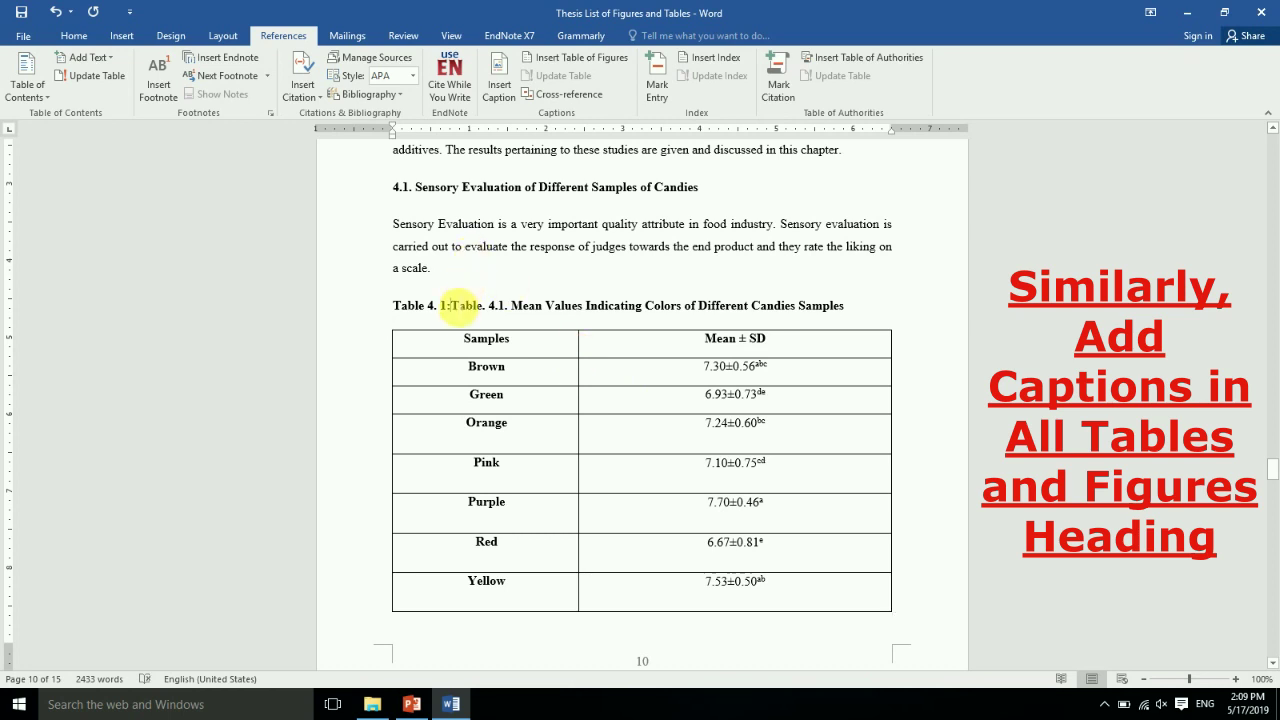
{"action": "key", "text": "Delete"}
{"action": "key", "text": "Delete"}
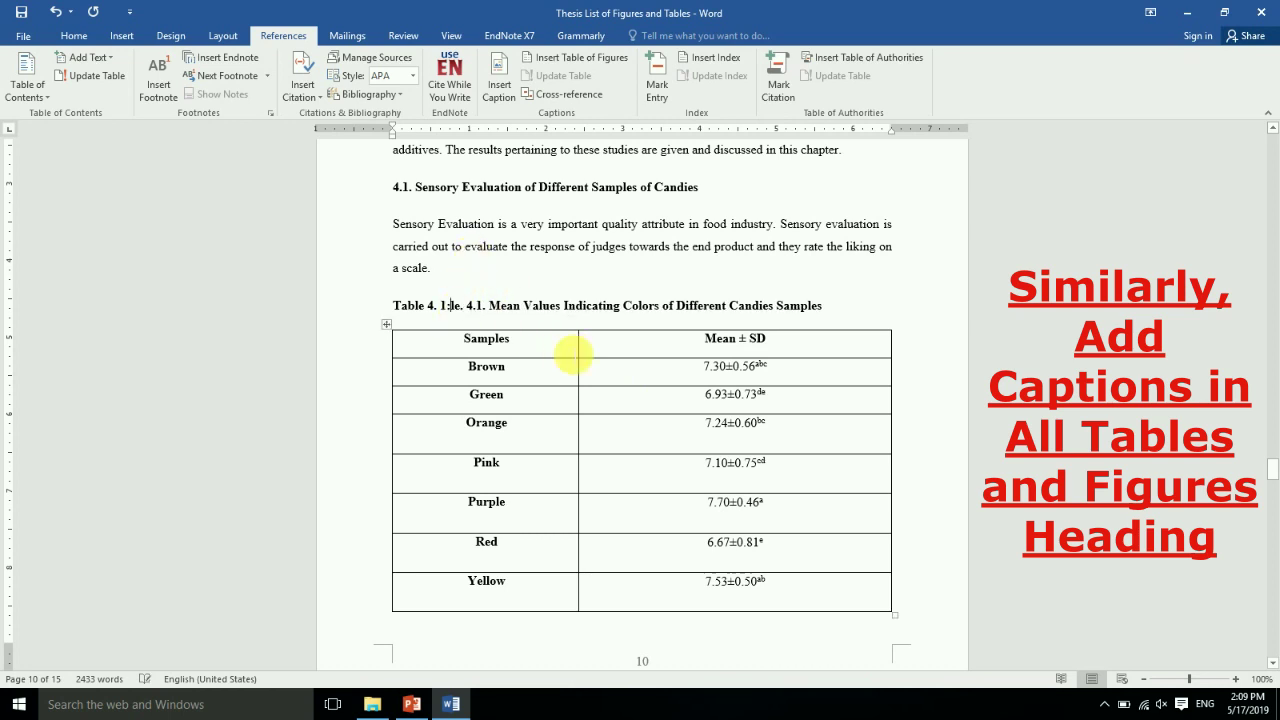
{"action": "key", "text": "Delete"}
{"action": "key", "text": "Delete"}
{"action": "key", "text": "Delete"}
{"action": "key", "text": "Delete"}
{"action": "key", "text": "Delete"}
{"action": "key", "text": "Delete"}
{"action": "key", "text": "Delete"}
{"action": "key", "text": "Delete"}
{"action": "key", "text": "Delete"}
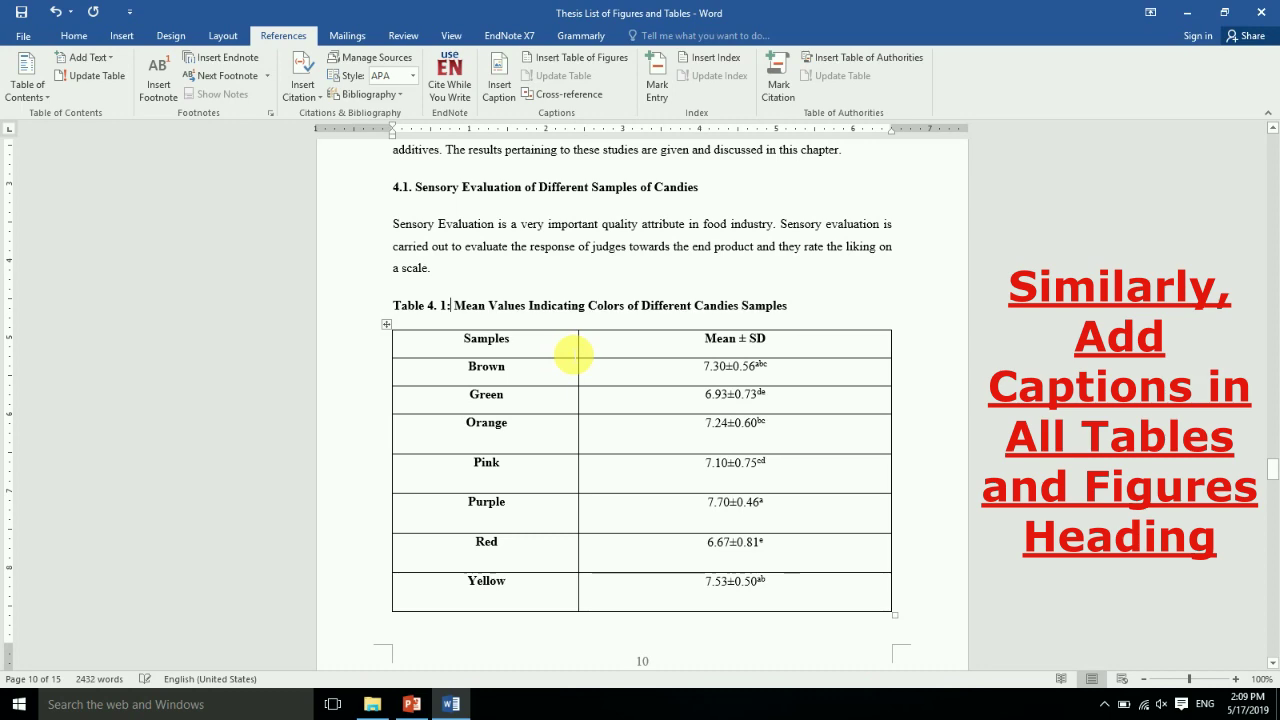
{"action": "key", "text": "ctrl+s"}
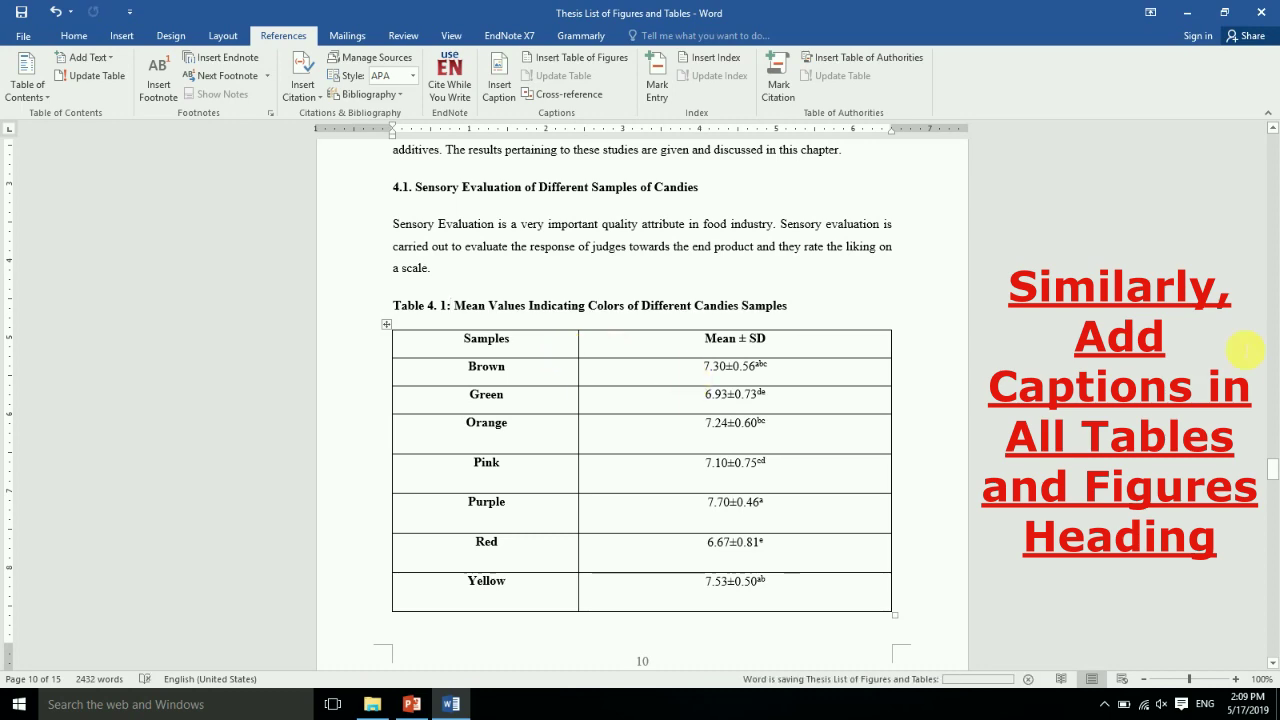
{"action": "left_click_drag", "start_coordinate": [1272, 476], "coordinate": [1273, 510]}
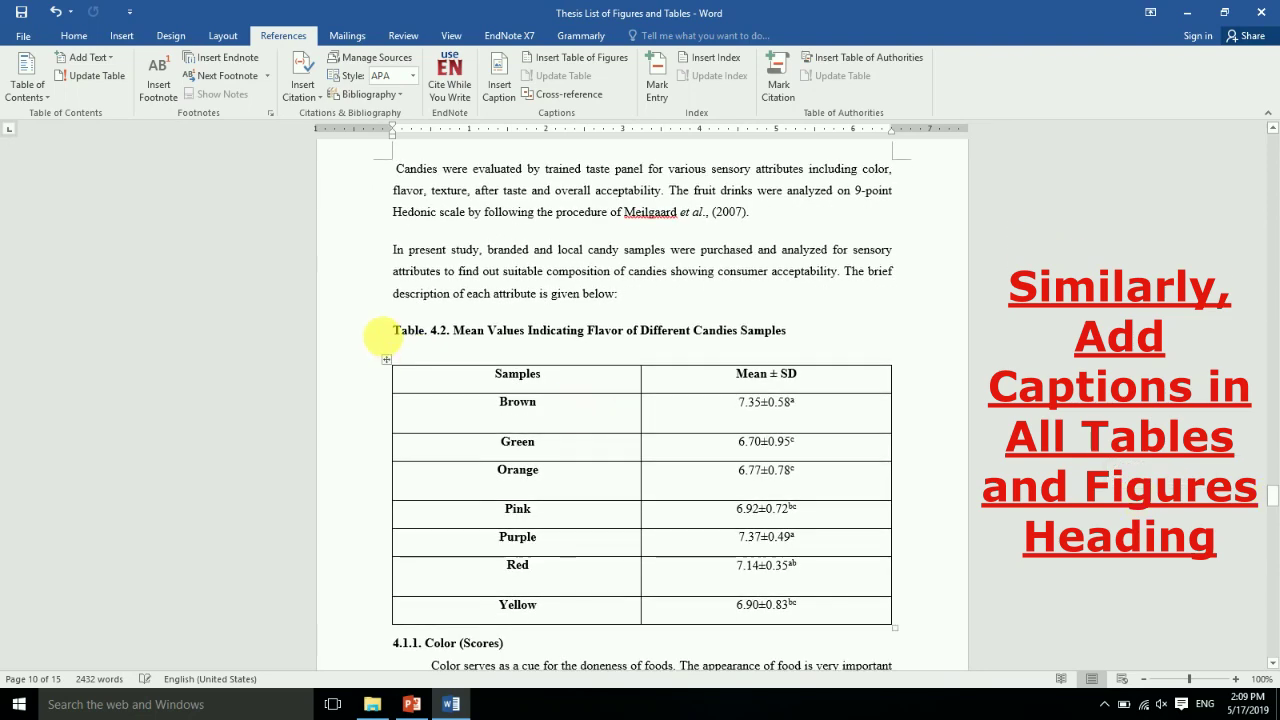
- Insert the 'Table 4. 2' caption before the flavor table title and delete the old 'Table. 4.2.'
{"action": "left_click", "coordinate": [393, 331]}
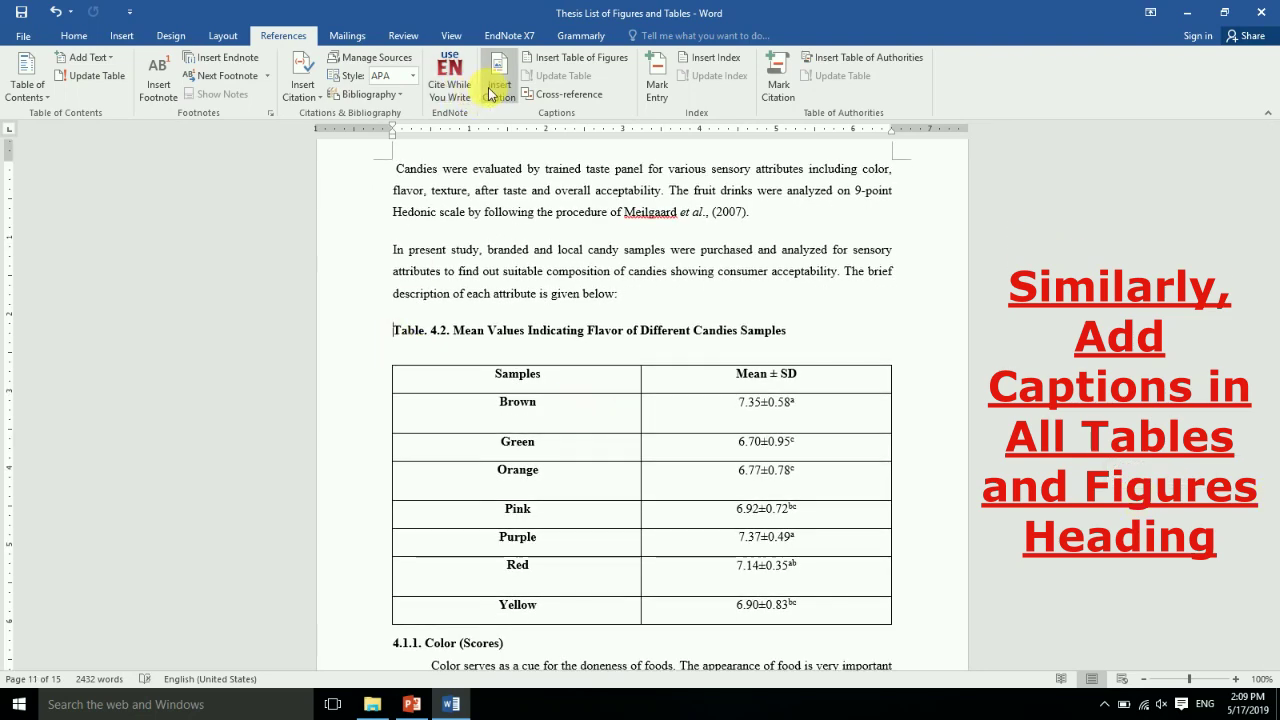
{"action": "left_click", "coordinate": [495, 86]}
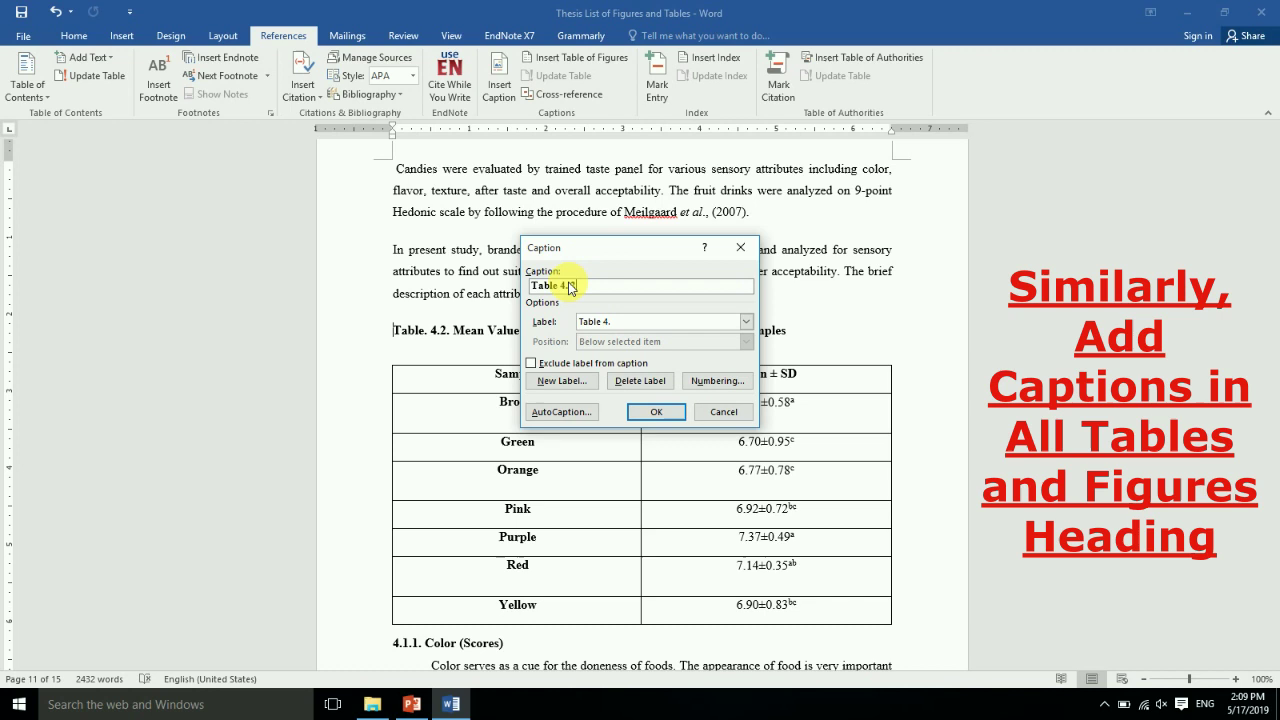
{"action": "left_click", "coordinate": [656, 413]}
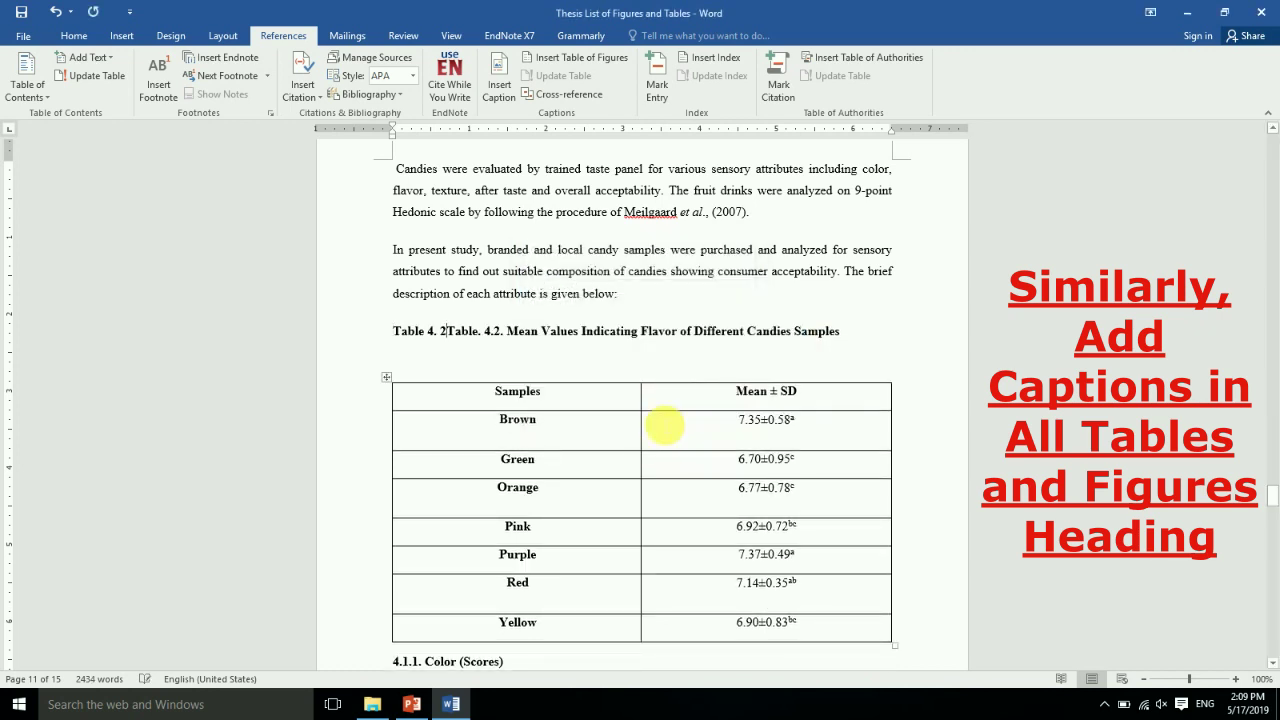
{"action": "type", "text": ":"}
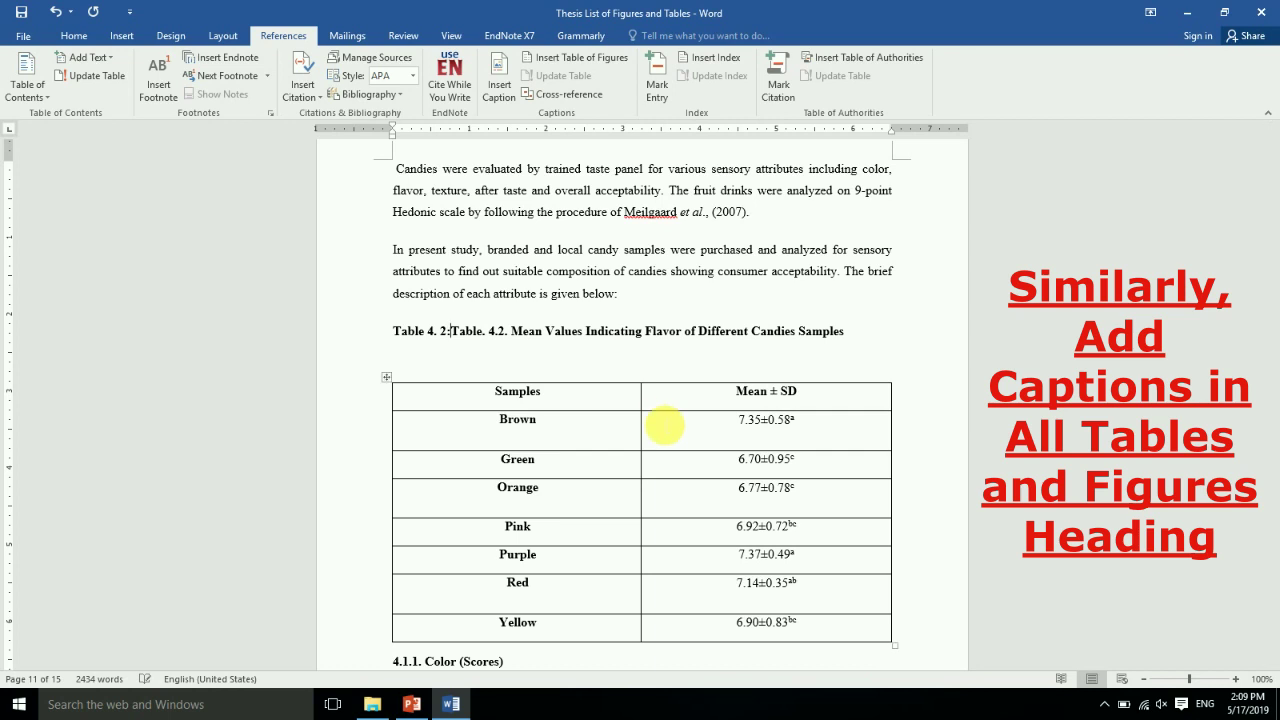
{"action": "key", "text": "ctrl+z"}
{"action": "key", "text": "ctrl+z"}
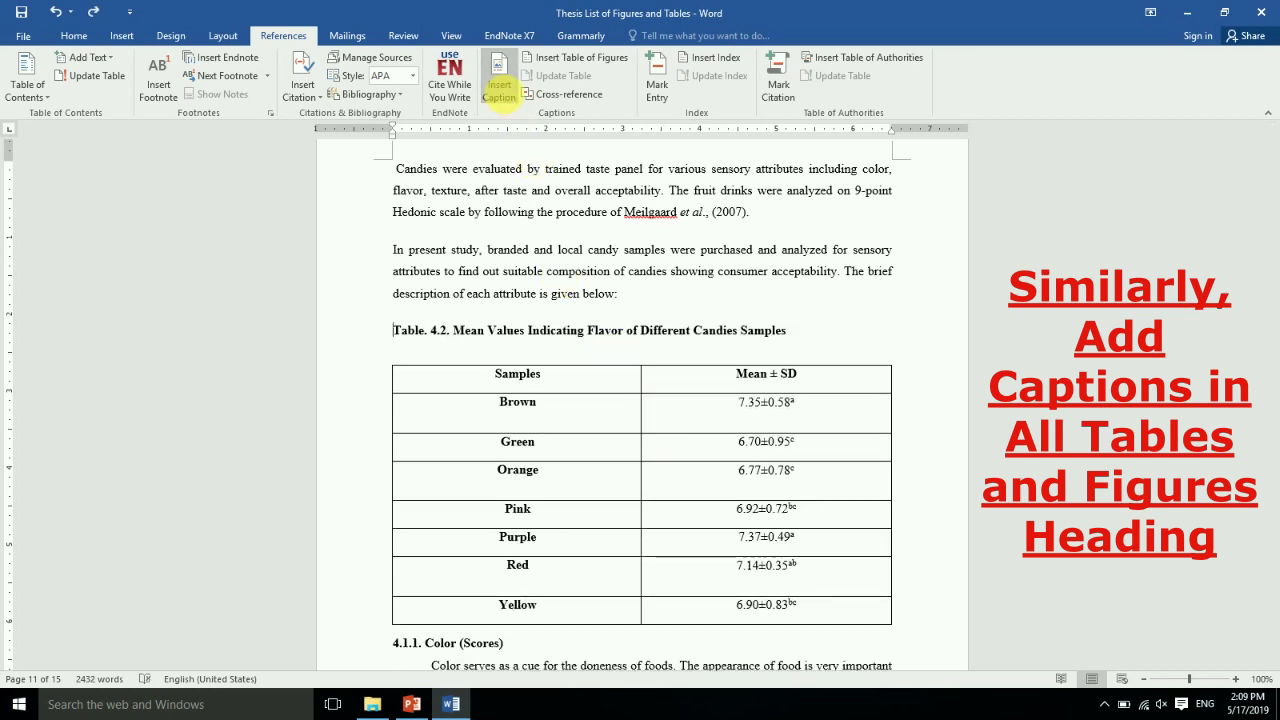
{"action": "left_click", "coordinate": [500, 96]}
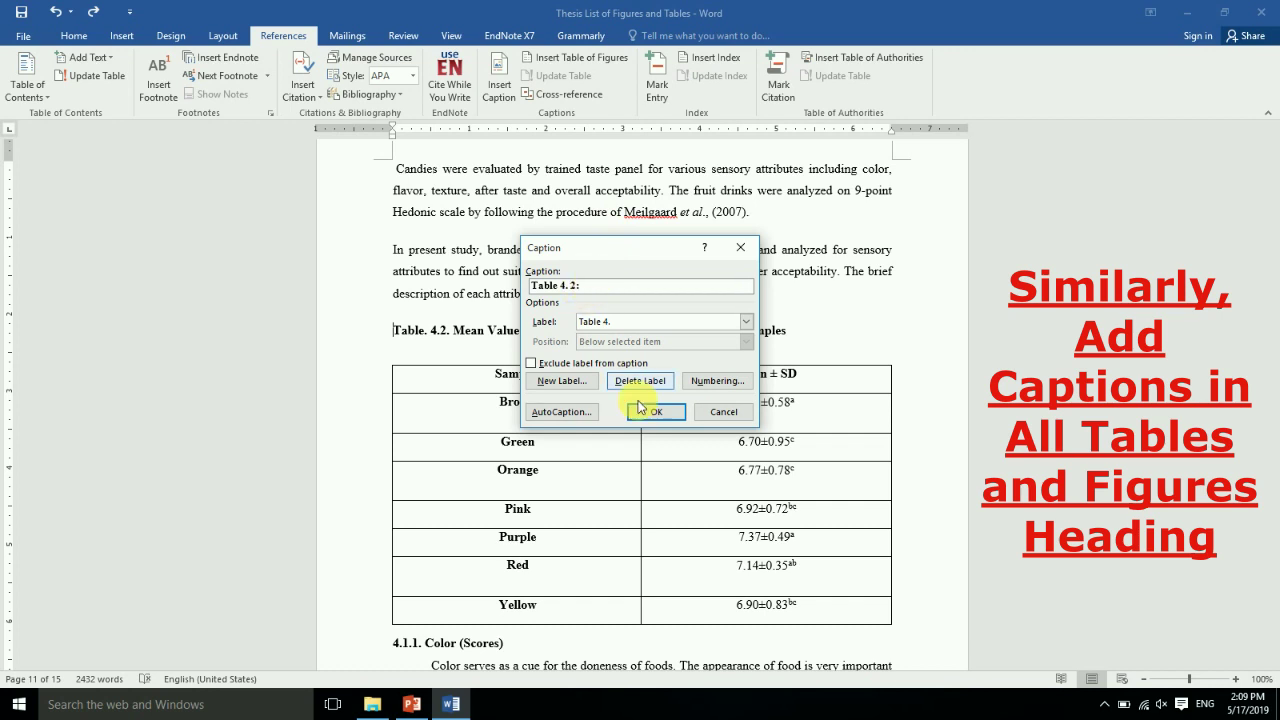
{"action": "left_click", "coordinate": [665, 420]}
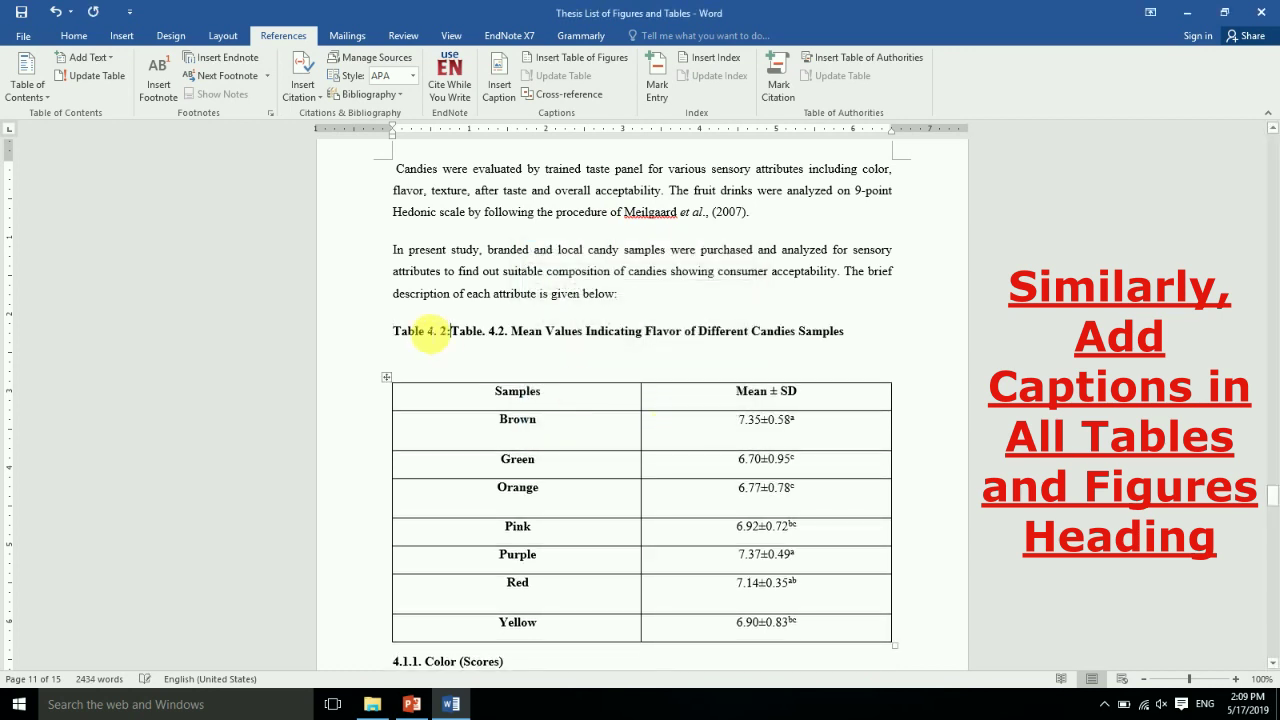
{"action": "key", "text": "Delete"}
{"action": "key", "text": "Delete"}
{"action": "key", "text": "Delete"}
{"action": "key", "text": "Delete"}
{"action": "key", "text": "Delete"}
{"action": "key", "text": "Delete"}
{"action": "key", "text": "Delete"}
{"action": "key", "text": "Delete"}
{"action": "key", "text": "Delete"}
{"action": "key", "text": "Delete"}
{"action": "key", "text": "Delete"}
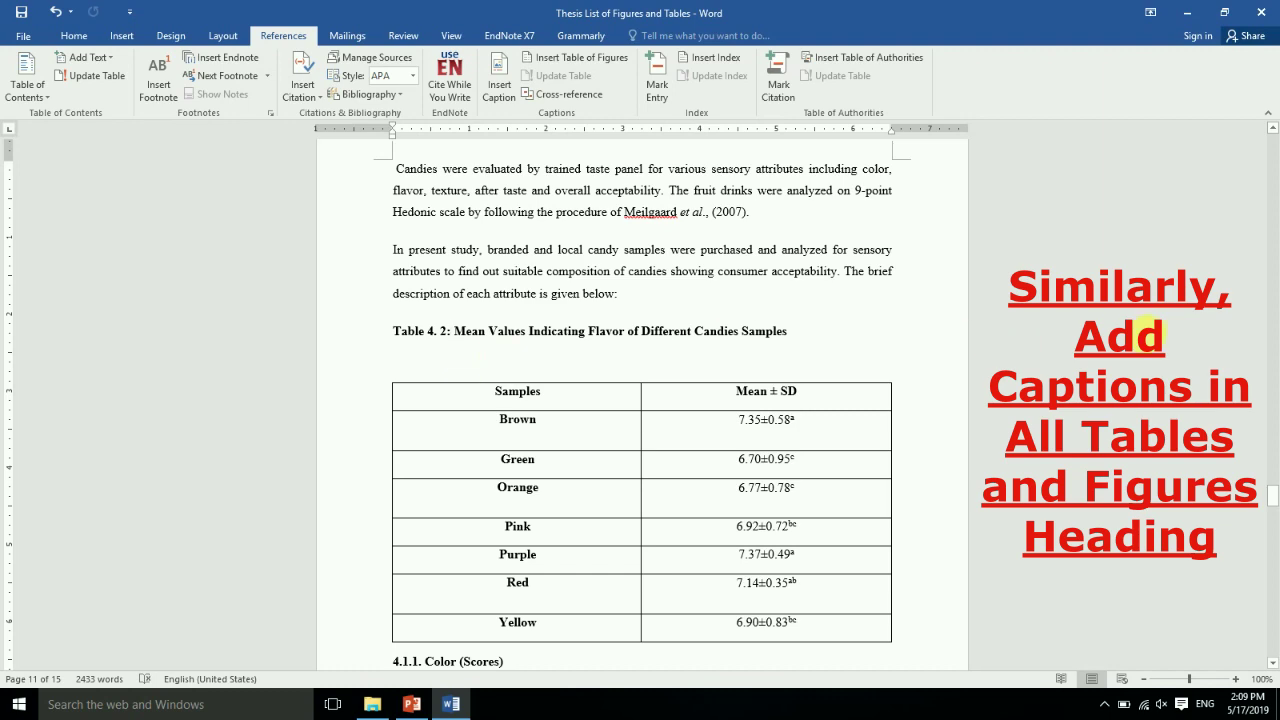
{"action": "left_click_drag", "start_coordinate": [1273, 500], "coordinate": [1273, 537]}
- Caption the flavor chart 'Figure 4. 1' with a new 'Figure 4.' label, remove 'Fig 4.1.', and save
{"action": "left_click", "coordinate": [500, 516]}
{"action": "left_click", "coordinate": [497, 90]}
{"action": "left_click", "coordinate": [548, 385]}
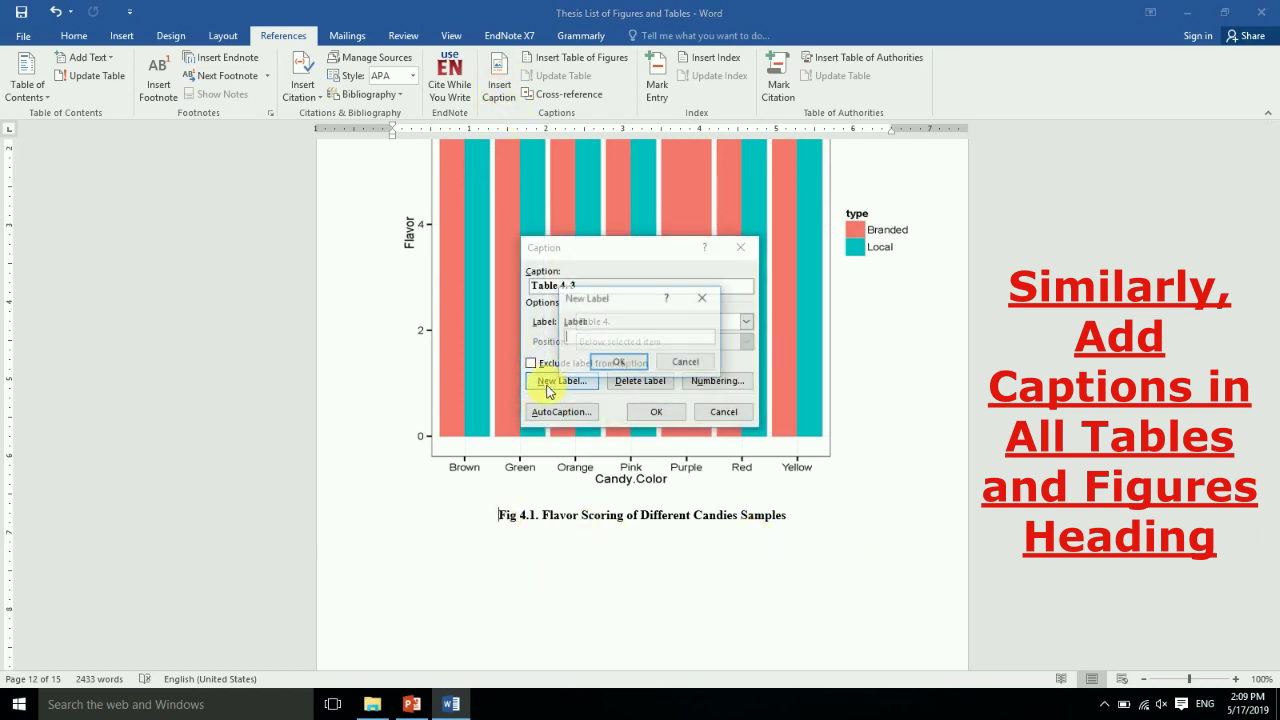
{"action": "type", "text": "Figure 4."}
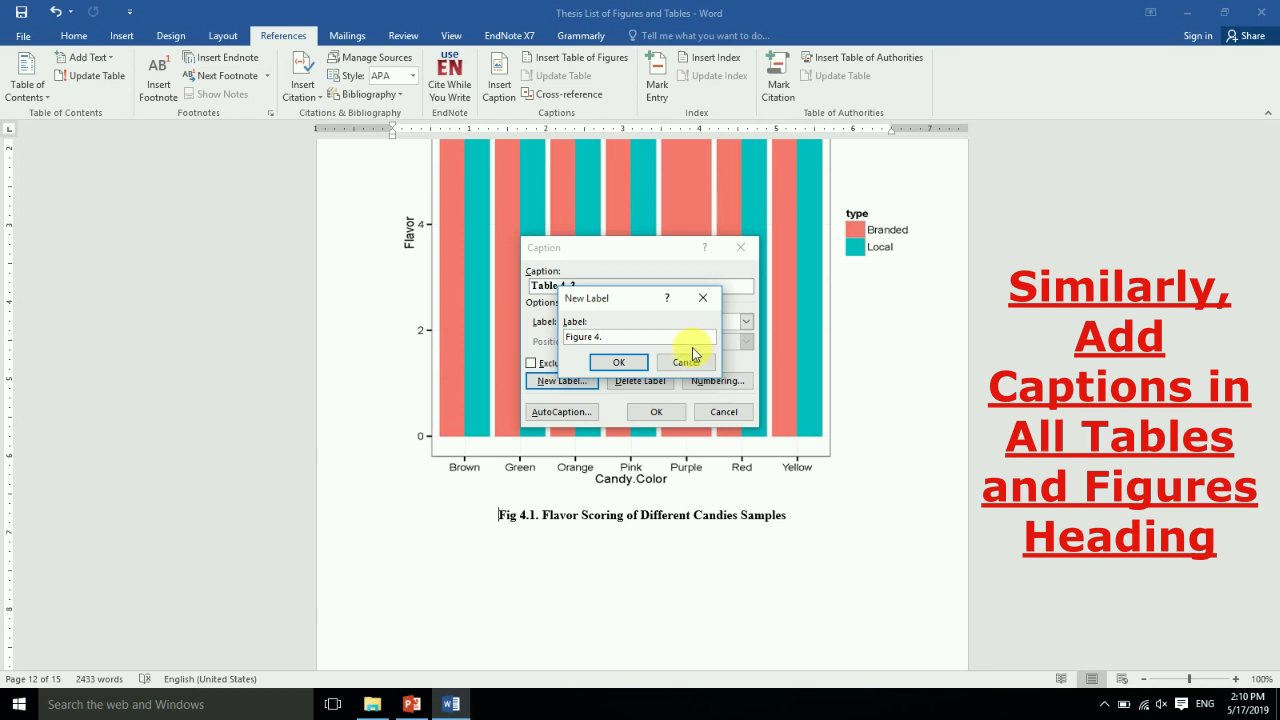
{"action": "left_click", "coordinate": [636, 366]}
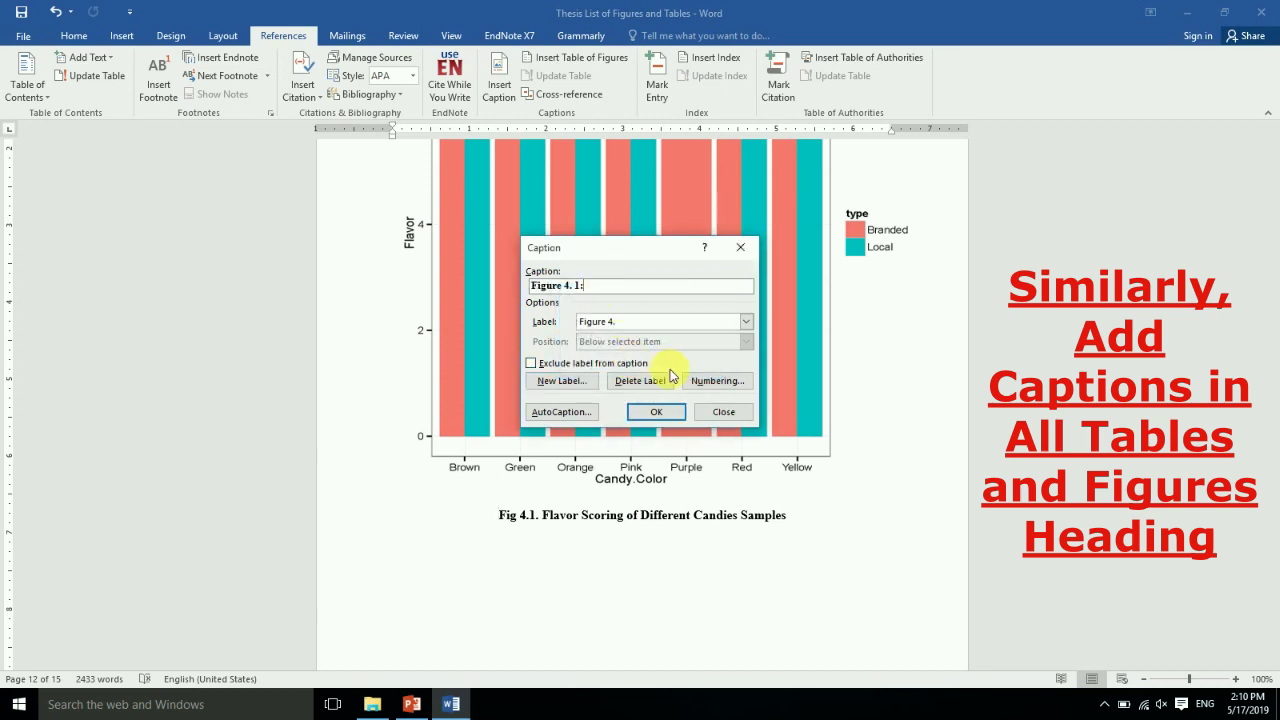
{"action": "left_click", "coordinate": [657, 413]}
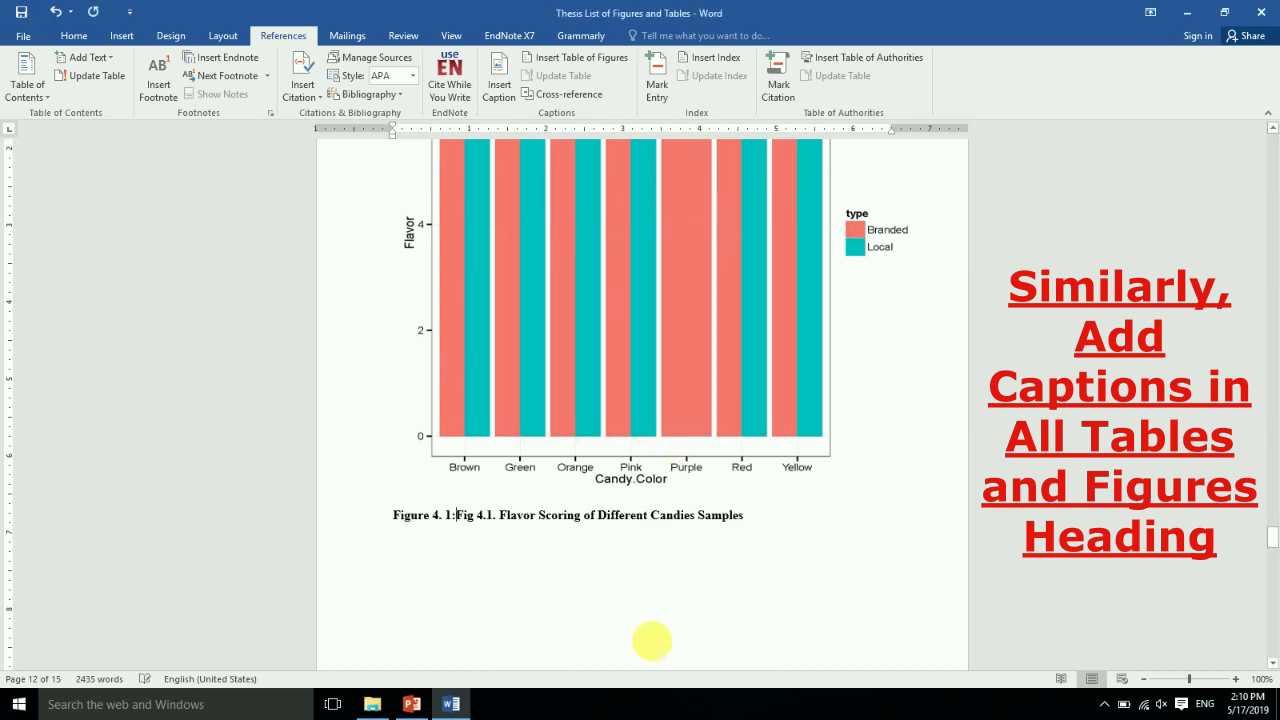
{"action": "key", "text": "Delete"}
{"action": "key", "text": "Delete"}
{"action": "key", "text": "Delete"}
{"action": "key", "text": "Delete"}
{"action": "key", "text": "Delete"}
{"action": "key", "text": "Delete"}
{"action": "key", "text": "Delete"}
{"action": "key", "text": "Delete"}
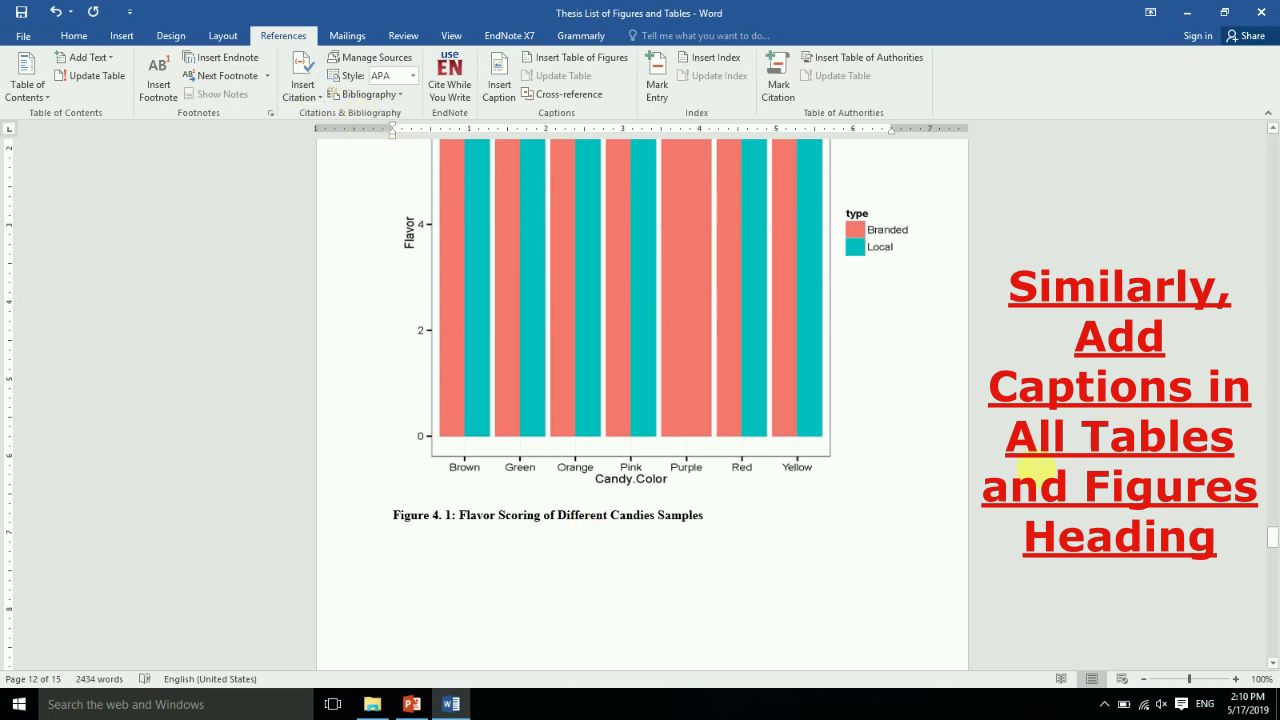
{"action": "key", "text": "ctrl+s"}
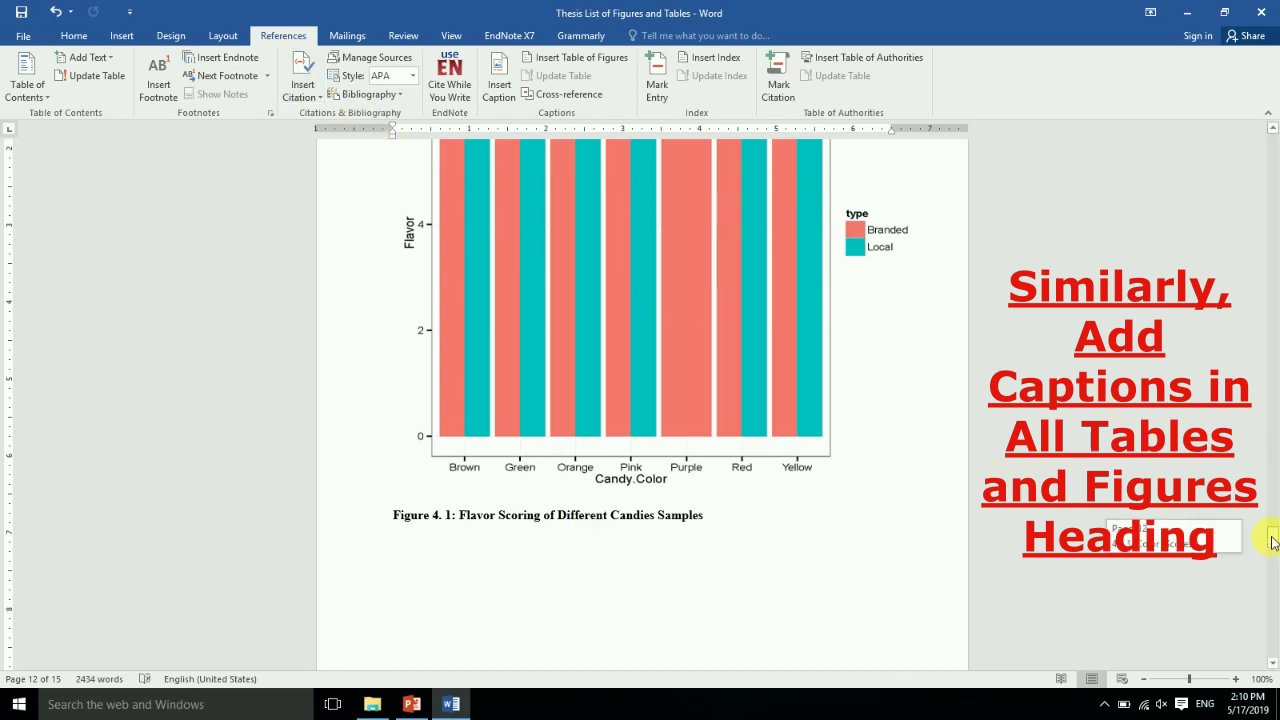
- Caption the texture chart 'Figure 4. 2', remove the old 'Fig 4.2.' numbering, and save
{"action": "scroll", "coordinate": [1245, 545], "scroll_direction": "down", "scroll_amount": 10}
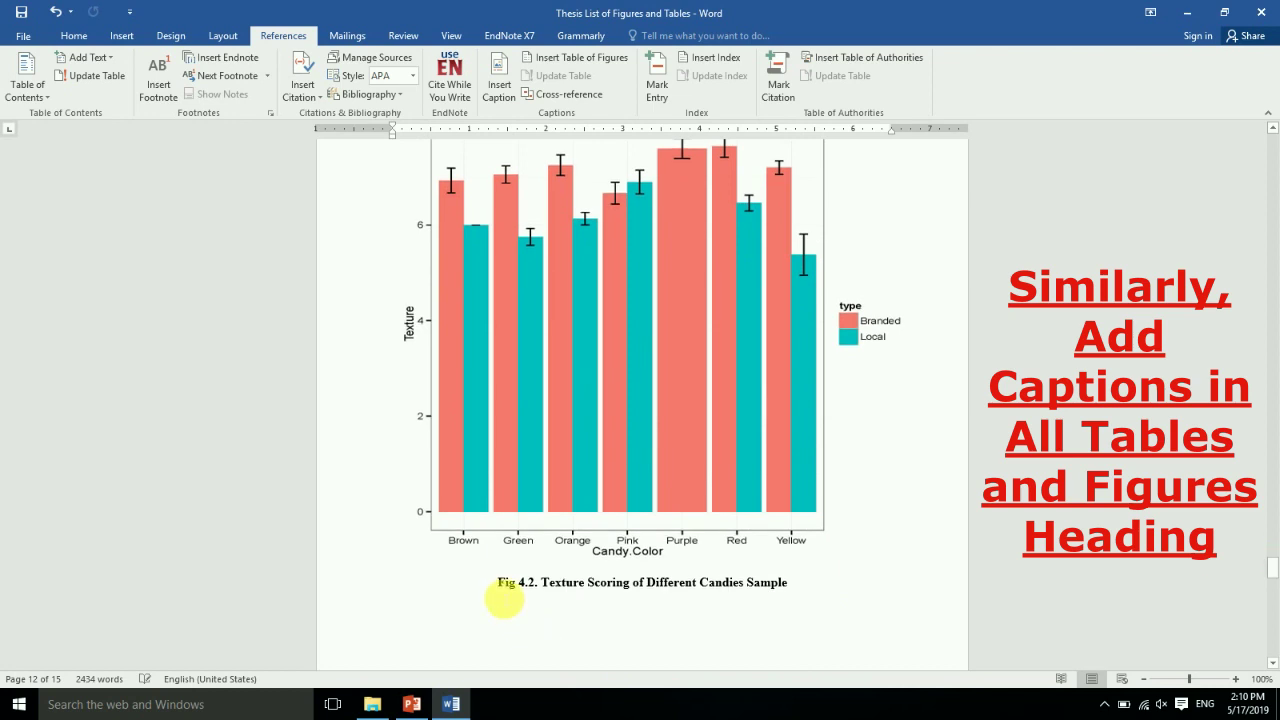
{"action": "left_click", "coordinate": [498, 586]}
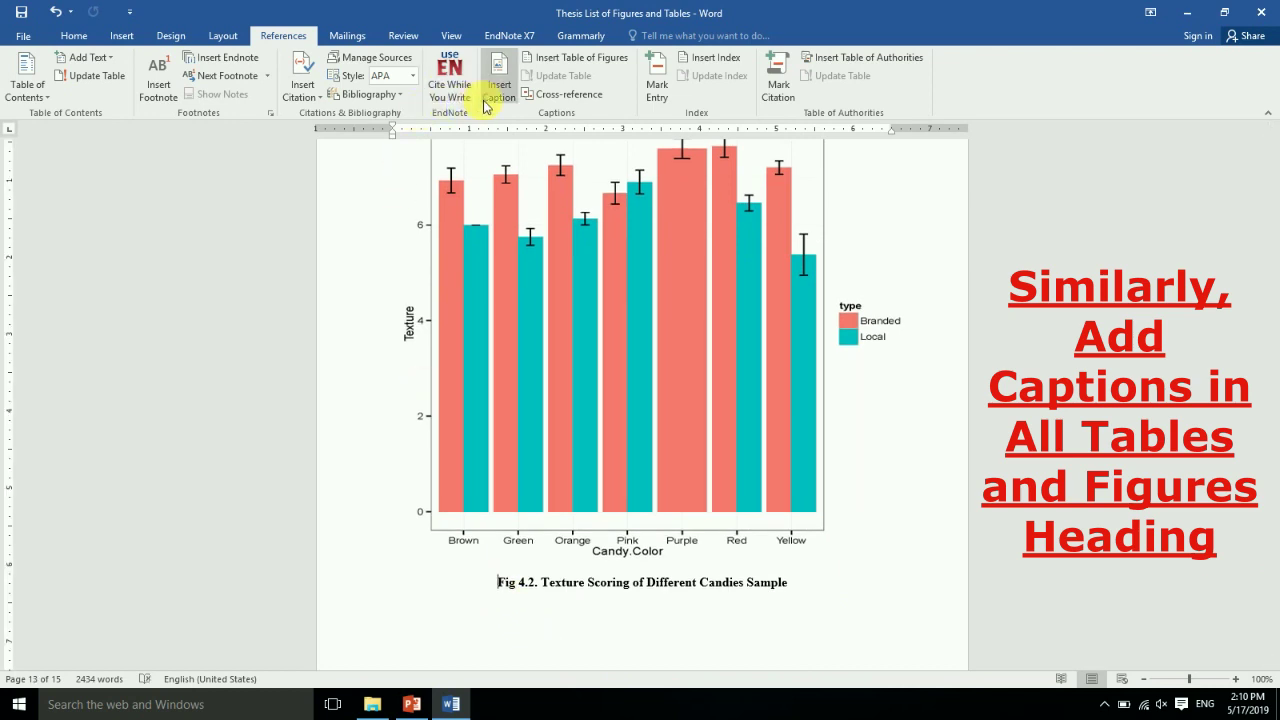
{"action": "left_click", "coordinate": [497, 90]}
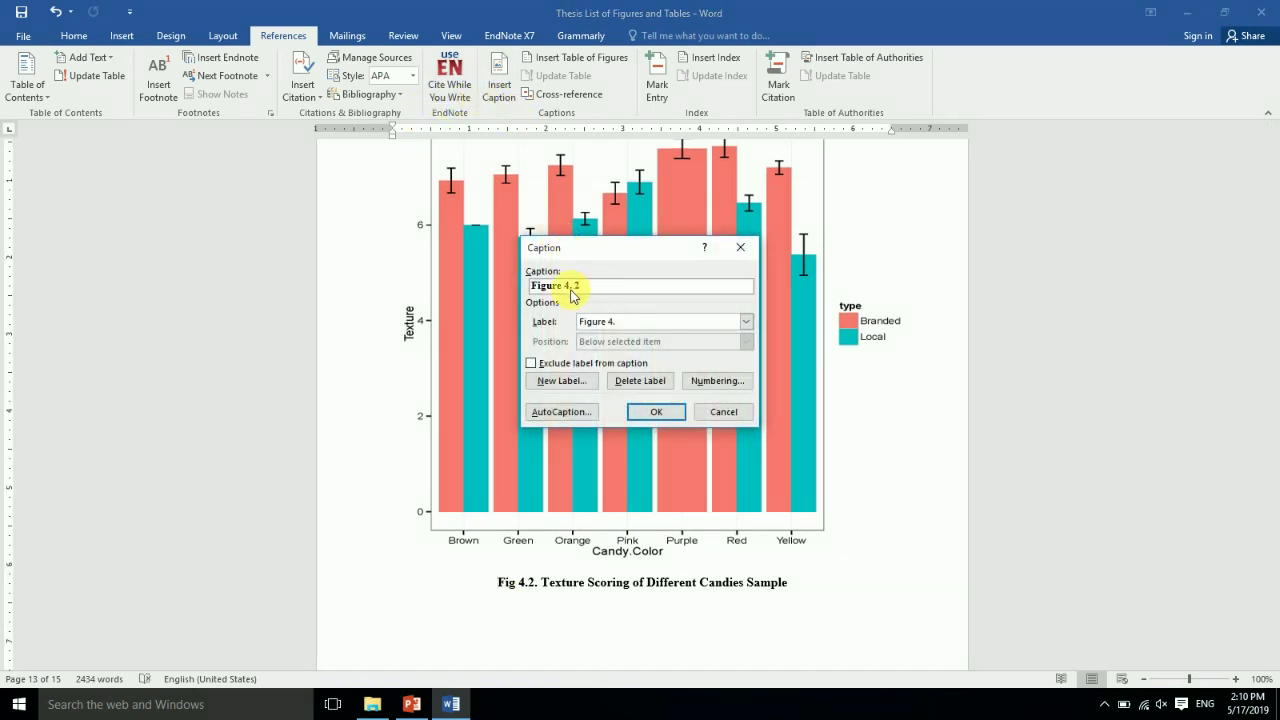
{"action": "type", "text": ":"}
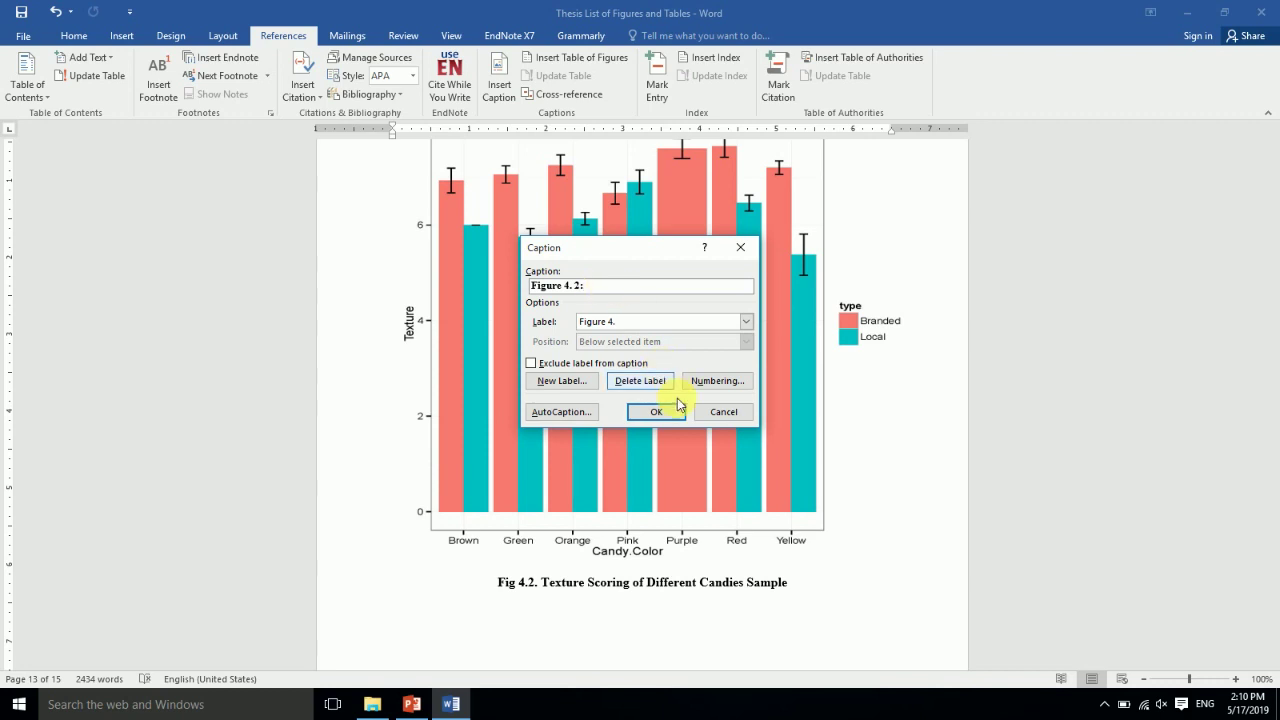
{"action": "left_click", "coordinate": [656, 412]}
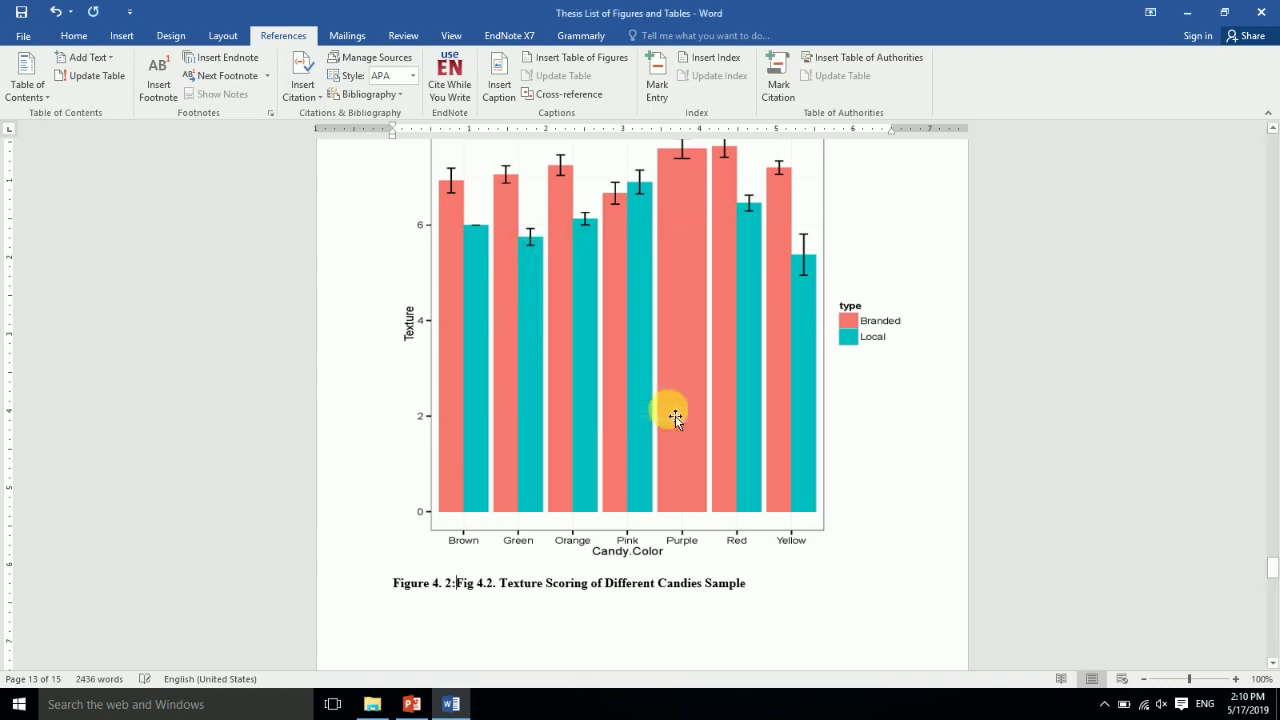
{"action": "key", "text": "Delete"}
{"action": "key", "text": "Delete"}
{"action": "key", "text": "Delete"}
{"action": "key", "text": "Delete"}
{"action": "key", "text": "Delete"}
{"action": "key", "text": "Delete"}
{"action": "key", "text": "Delete"}
{"action": "key", "text": "Delete"}
{"action": "key", "text": "Delete"}
{"action": "key", "text": "ctrl+s"}
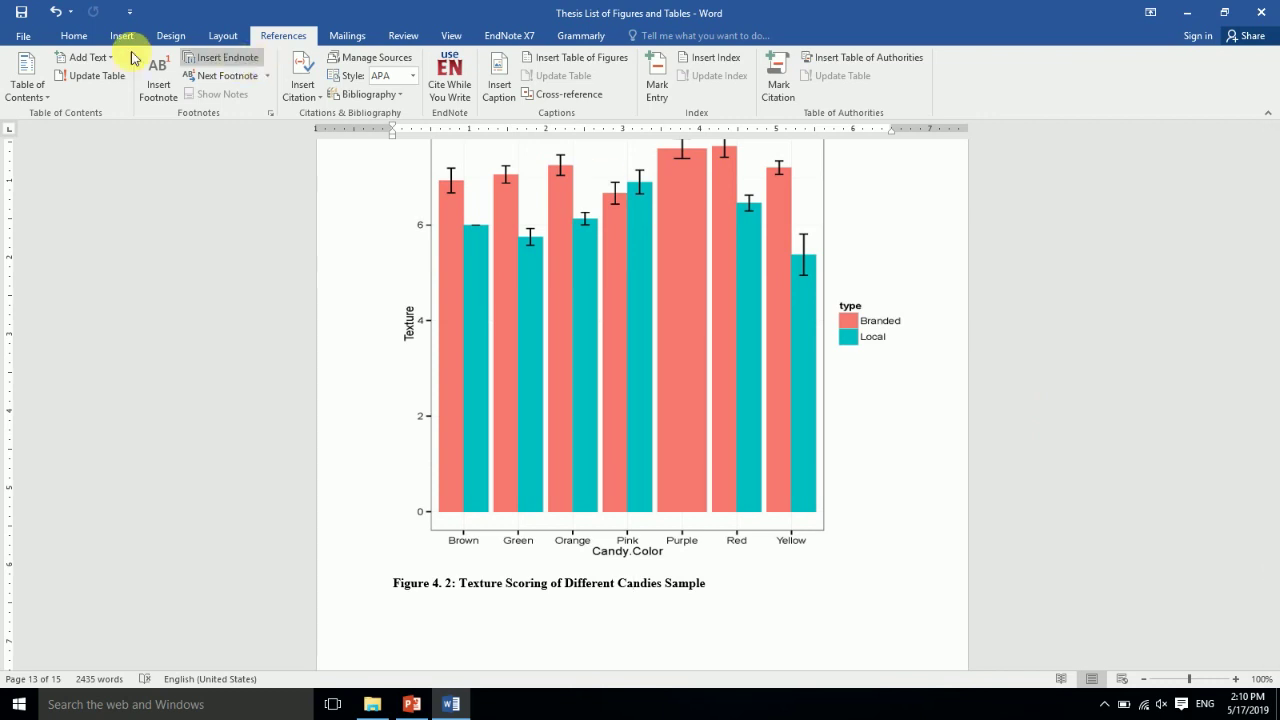
- Centre the Figure 4. 2 caption
{"action": "left_click", "coordinate": [72, 35]}
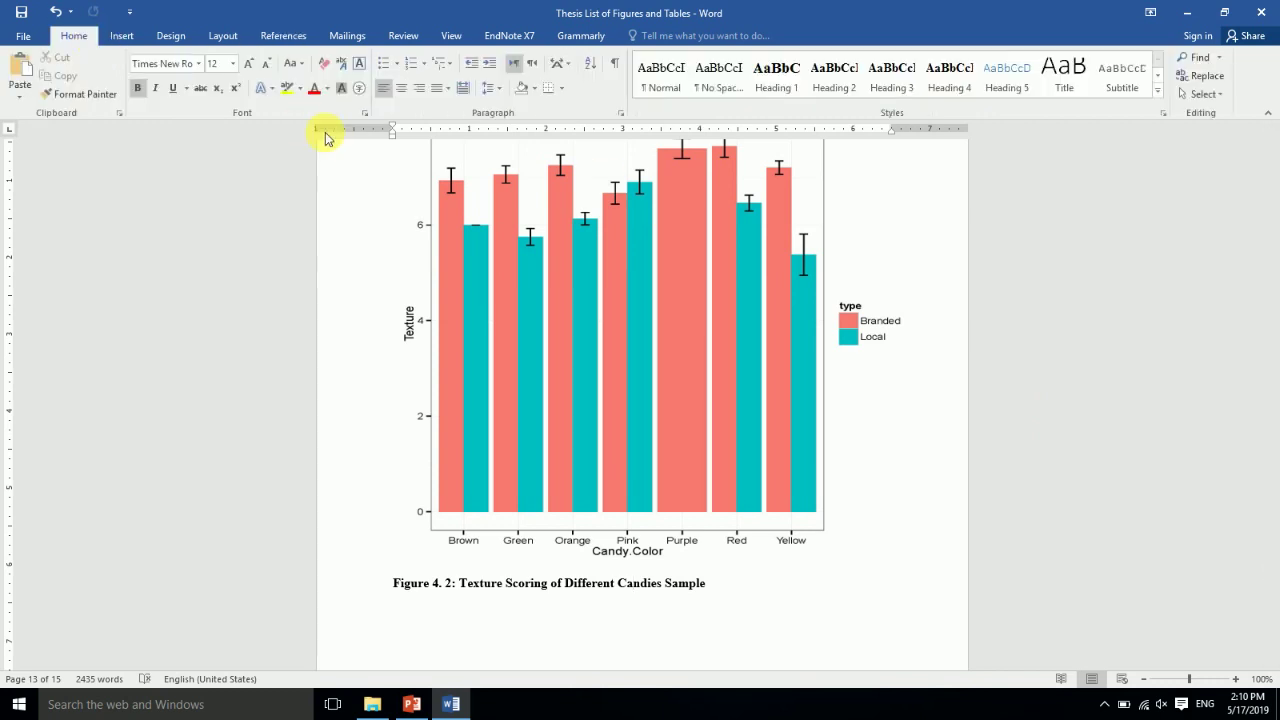
{"action": "left_click", "coordinate": [401, 88]}
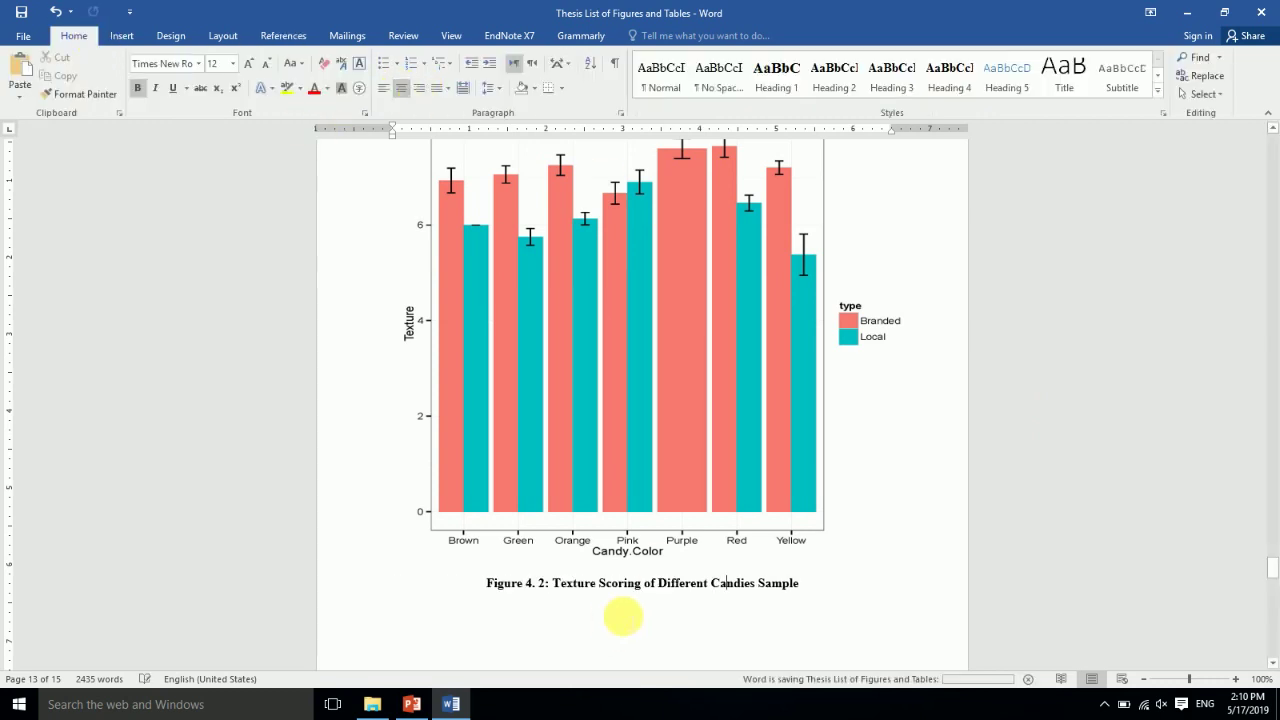
{"action": "mouse_move", "coordinate": [1272, 566]}
{"action": "left_mouse_down"}
{"action": "mouse_move", "coordinate": [1273, 645]}
{"action": "mouse_move", "coordinate": [1248, 506]}
{"action": "mouse_move", "coordinate": [1268, 143]}
{"action": "left_mouse_up"}
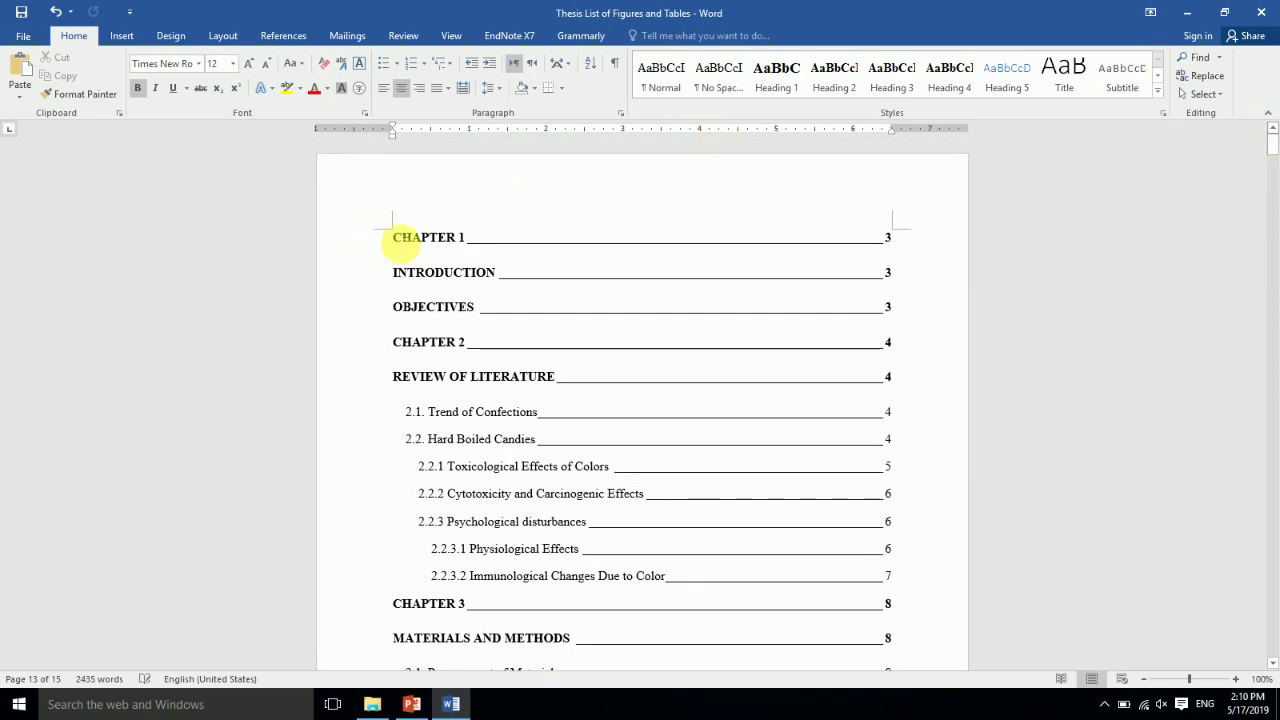
- Add a centred 'Table of Contents' heading on a new line above CHAPTER 1
{"action": "left_click", "coordinate": [396, 232]}
{"action": "key", "text": "Return"}
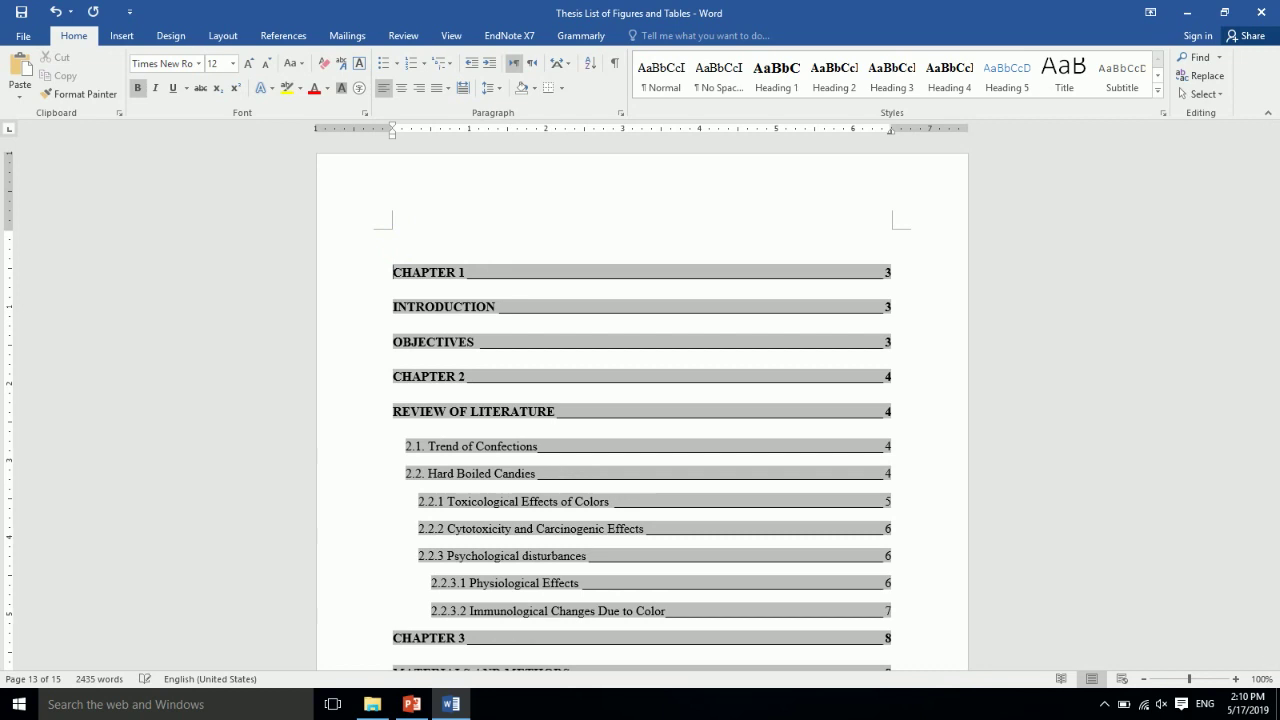
{"action": "left_click", "coordinate": [397, 238]}
{"action": "type", "text": "Tab"}
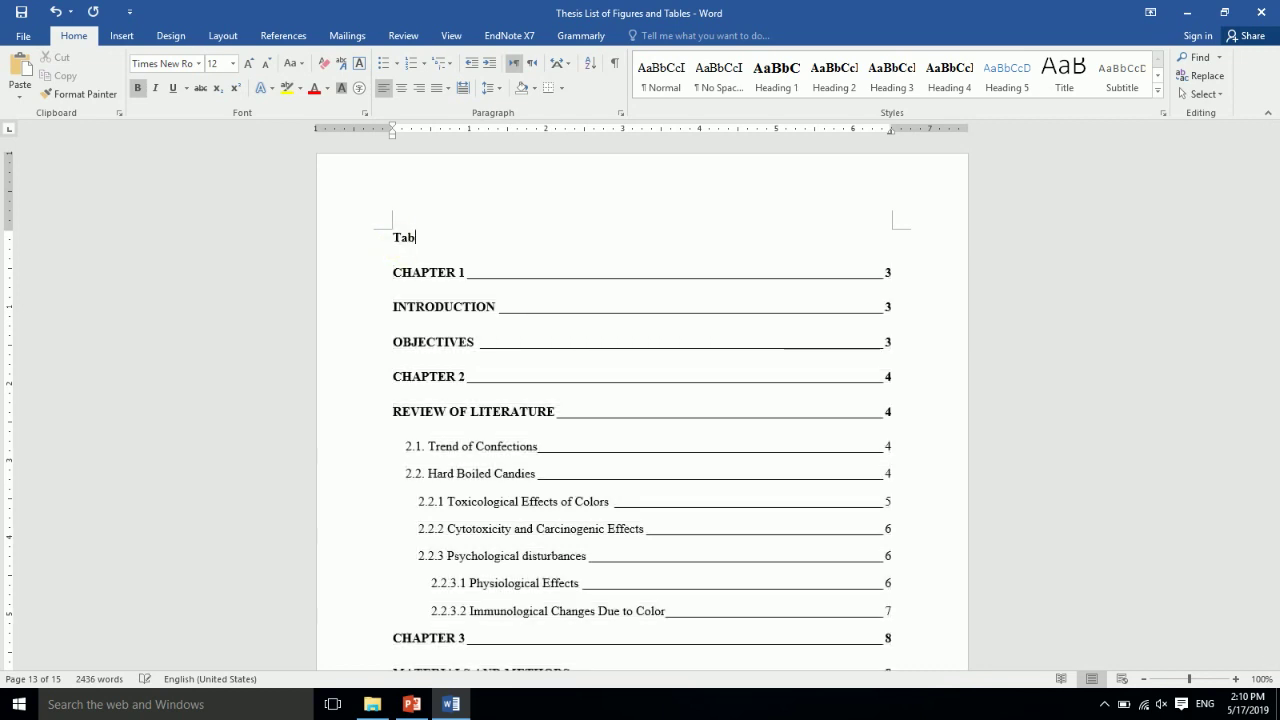
{"action": "type", "text": "le of Contents"}
{"action": "left_click", "coordinate": [402, 89]}
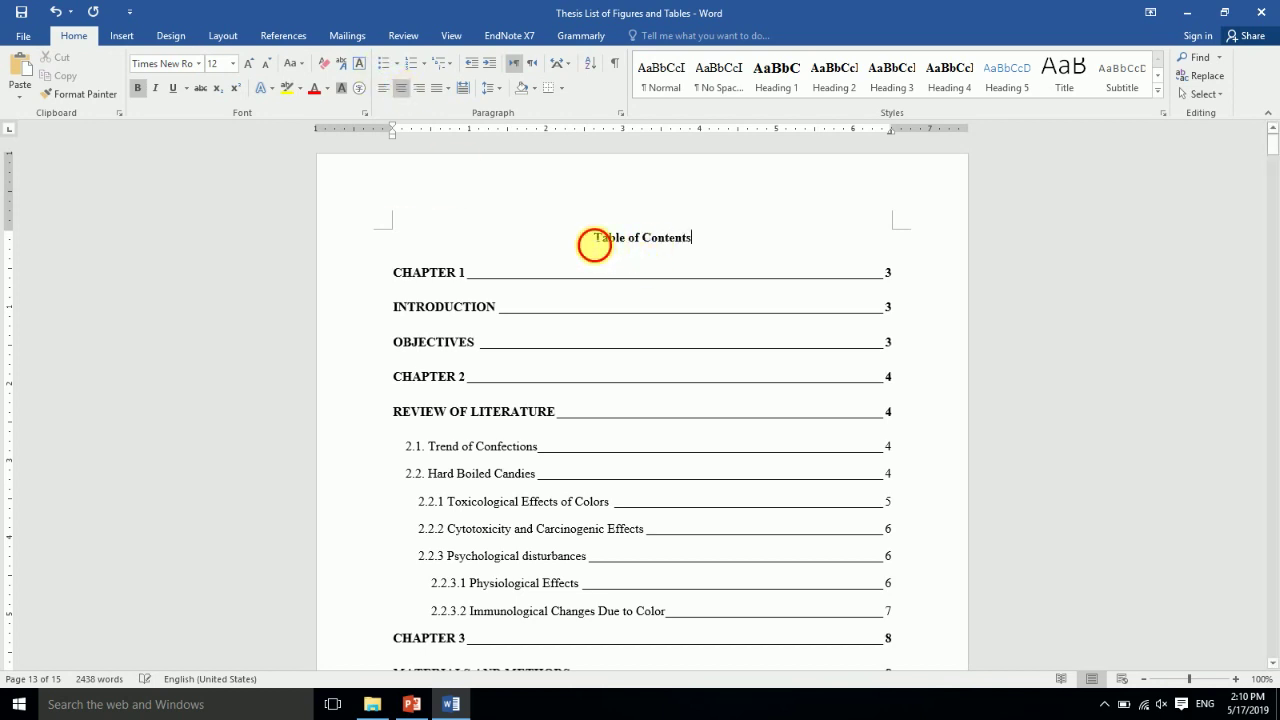
{"action": "left_click", "coordinate": [593, 237]}
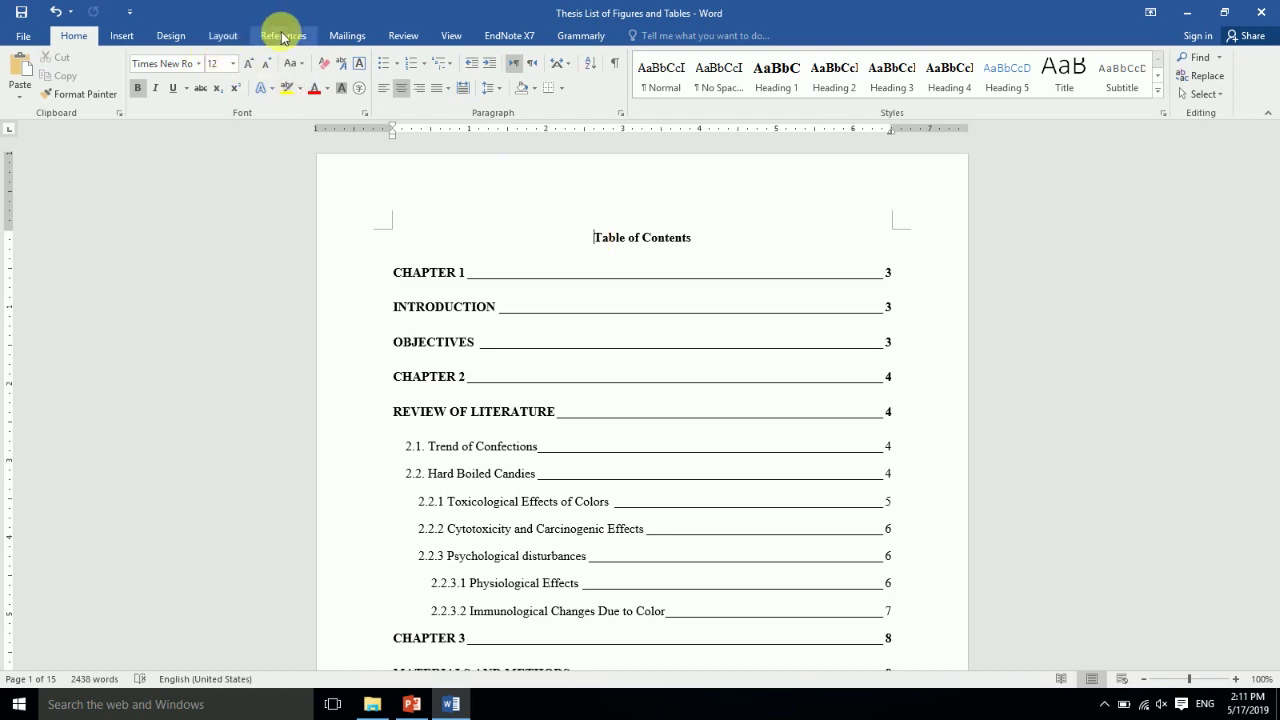
{"action": "left_click", "coordinate": [224, 38]}
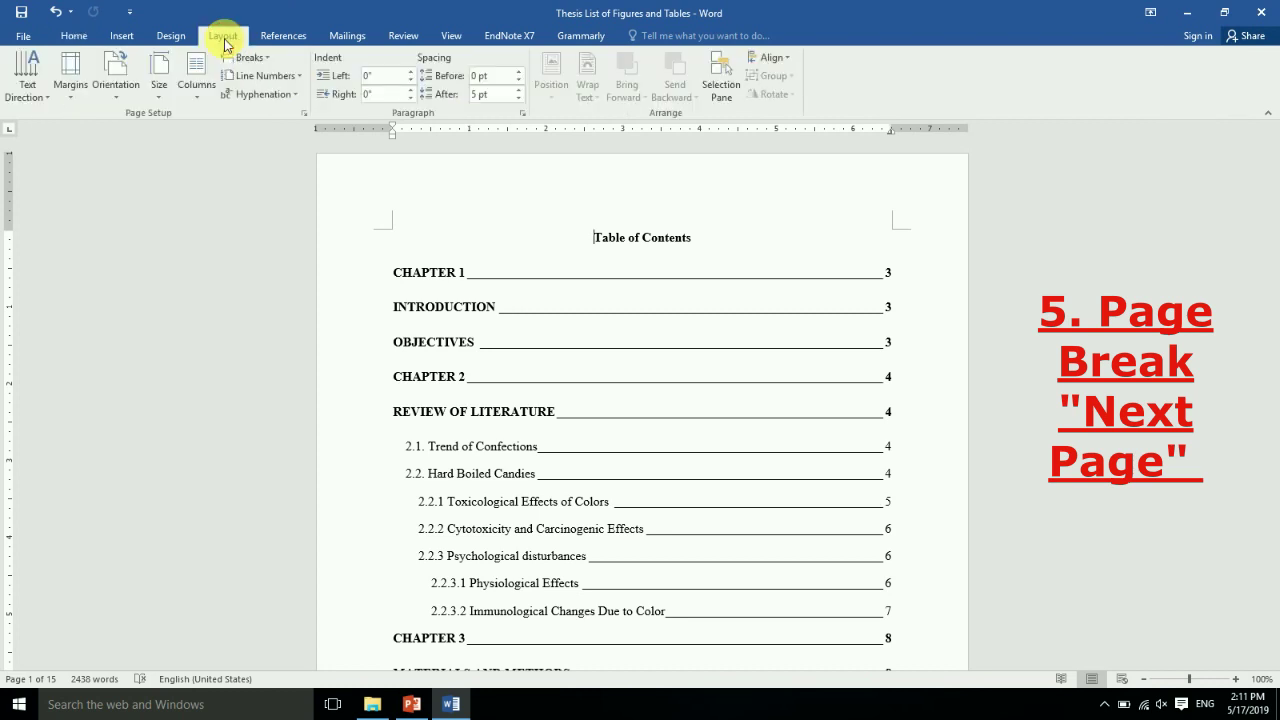
- Insert a Next Page section break and type 'List of Tables' on the new first page
{"action": "left_click", "coordinate": [245, 58]}
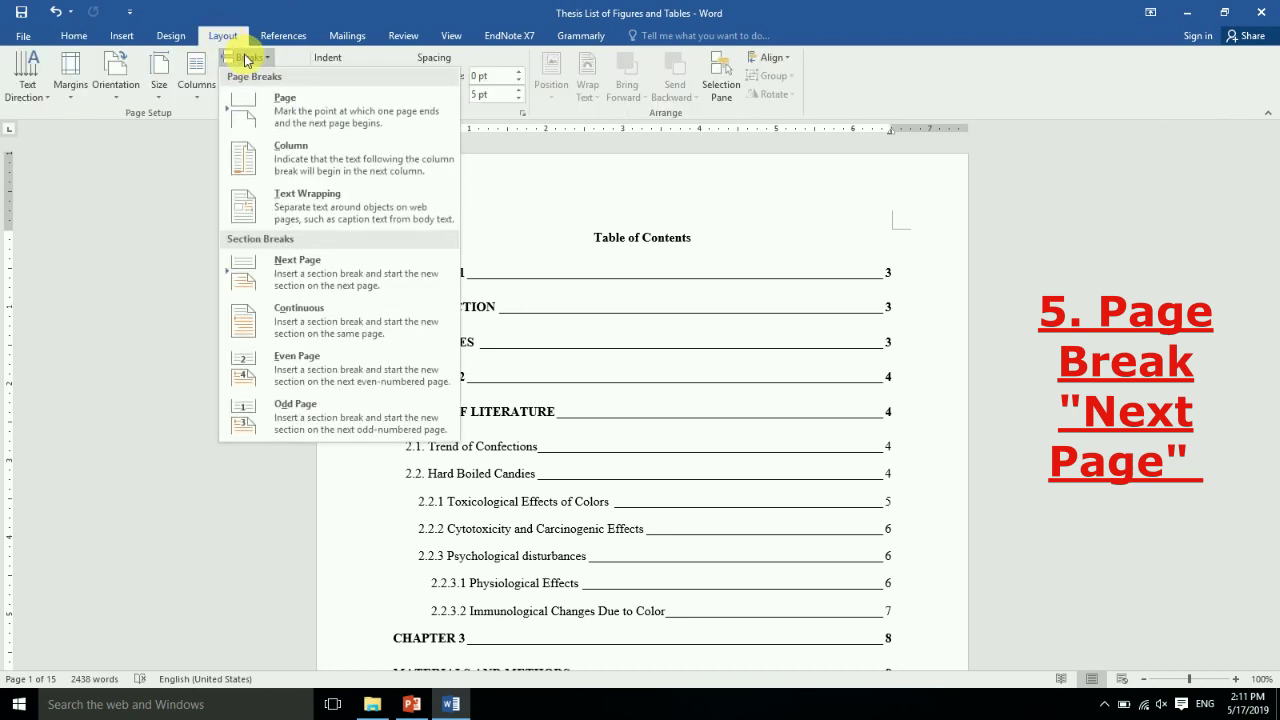
{"action": "left_click", "coordinate": [318, 258]}
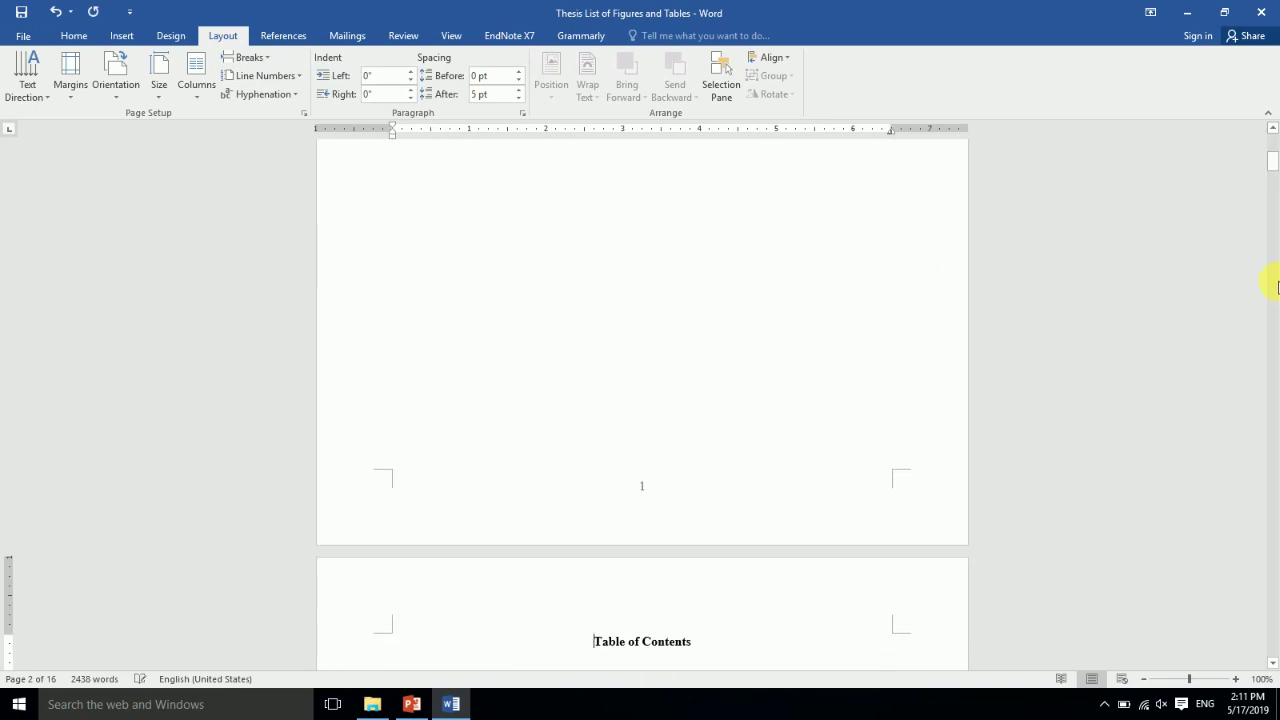
{"action": "left_click_drag", "start_coordinate": [1272, 165], "coordinate": [1266, 140]}
{"action": "left_click", "coordinate": [651, 231]}
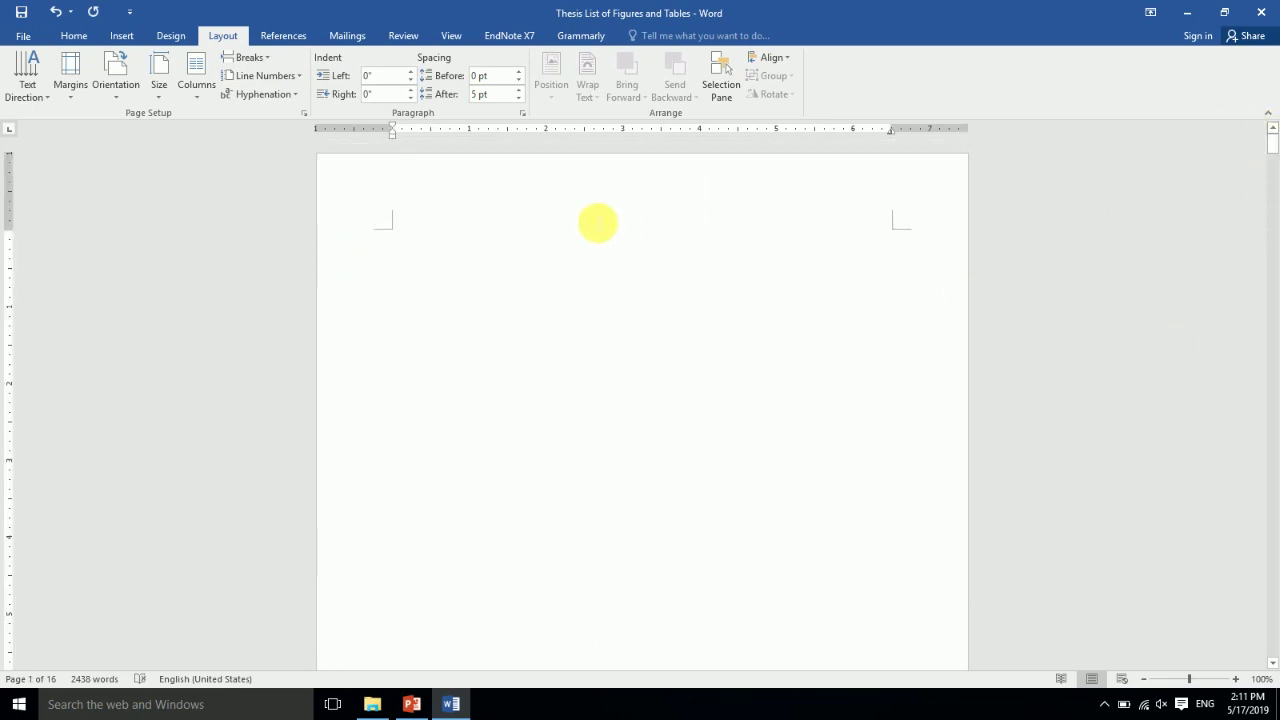
{"action": "type", "text": "Ta"}
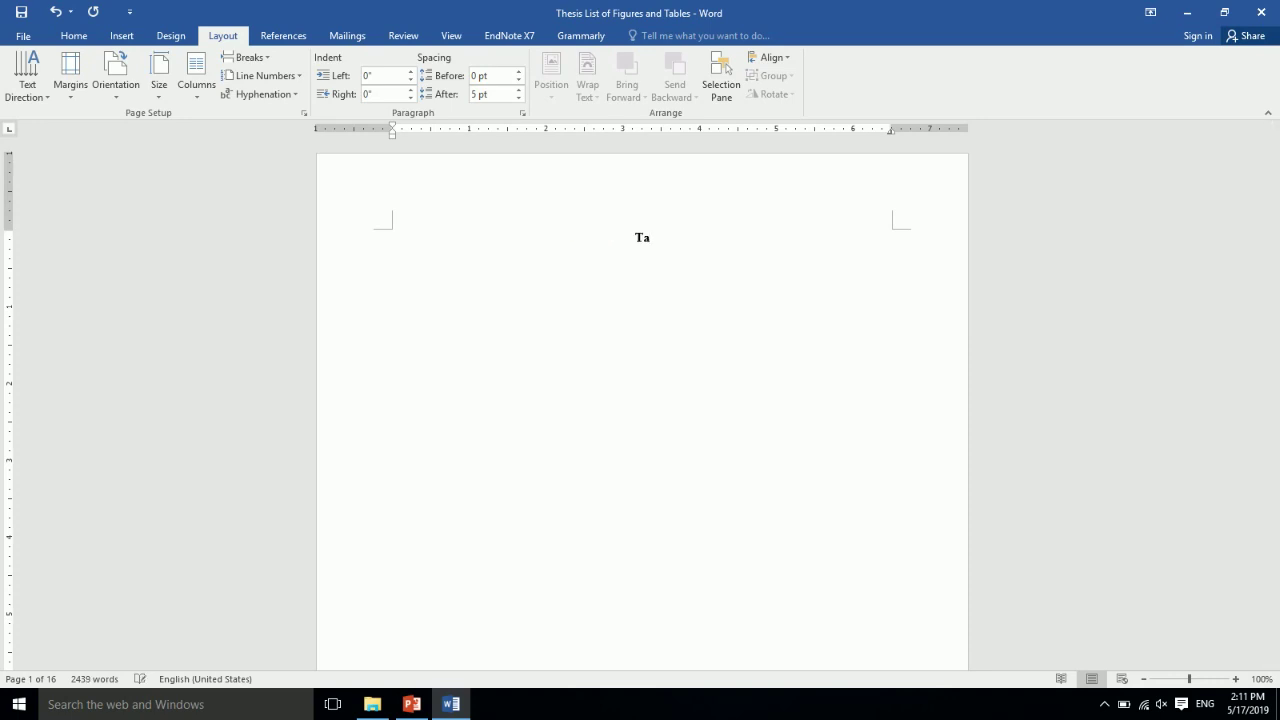
{"action": "key", "text": "BackSpace"}
{"action": "type", "text": "L"}
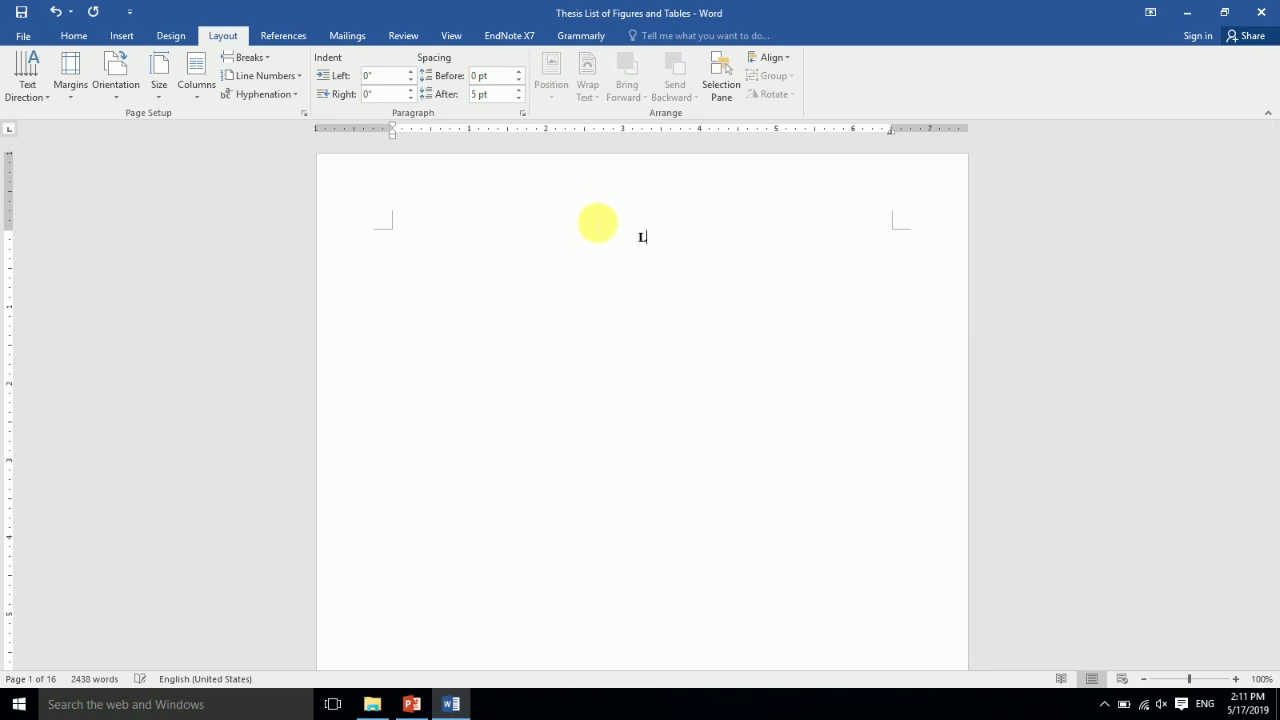
{"action": "type", "text": "ist of Tables"}
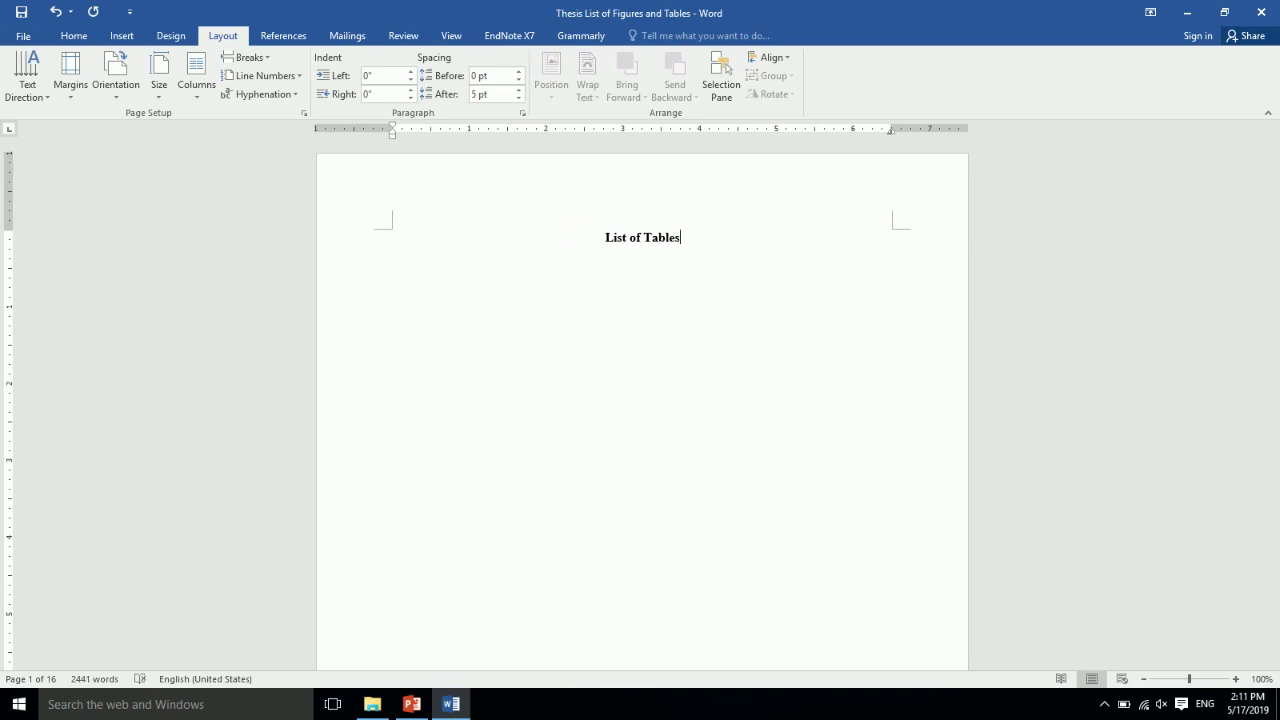
- Move 'List of Tables' onto its own page with a Next Page section break
{"action": "left_click", "coordinate": [605, 237]}
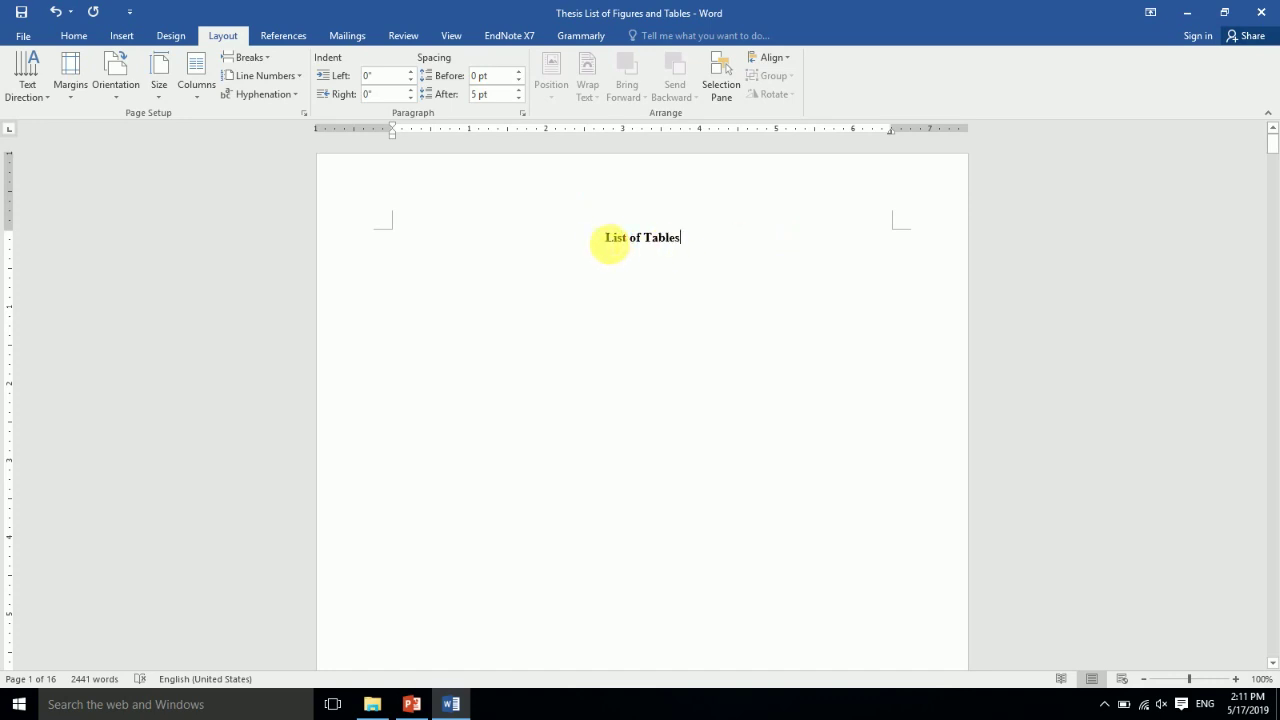
{"action": "left_click", "coordinate": [252, 58]}
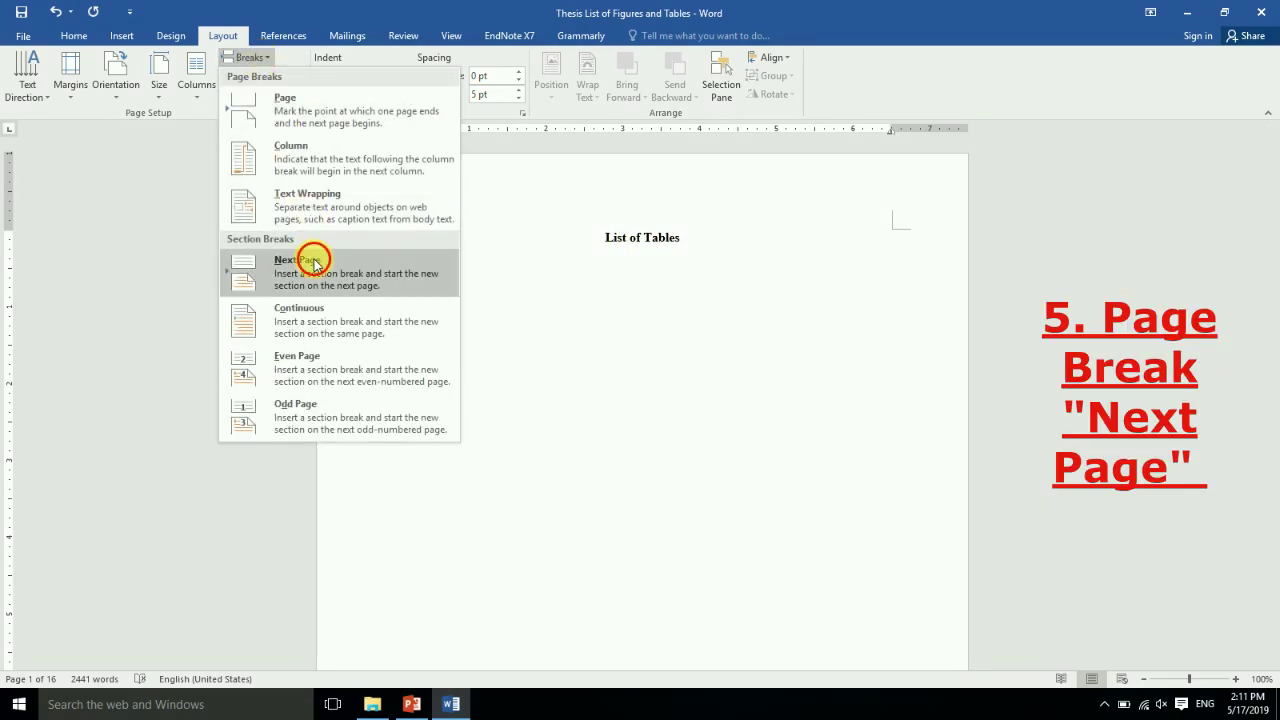
{"action": "left_click", "coordinate": [312, 262]}
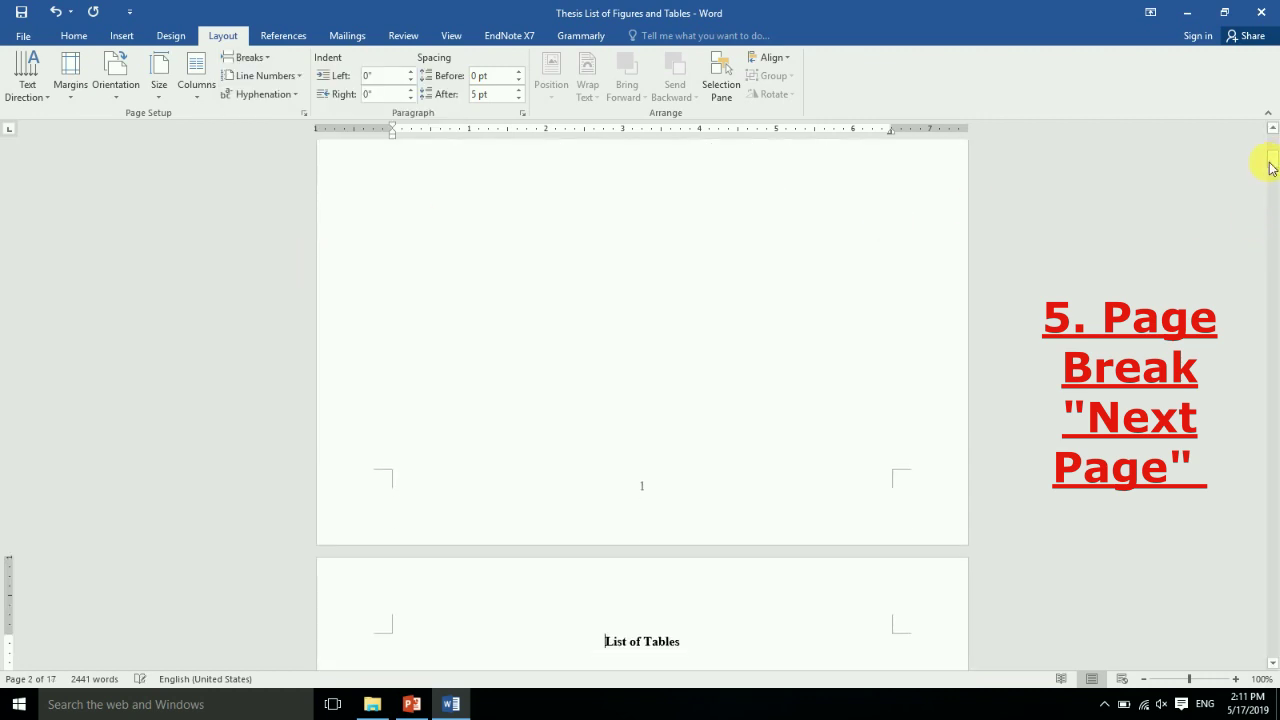
{"action": "left_click_drag", "start_coordinate": [1270, 168], "coordinate": [1268, 134]}
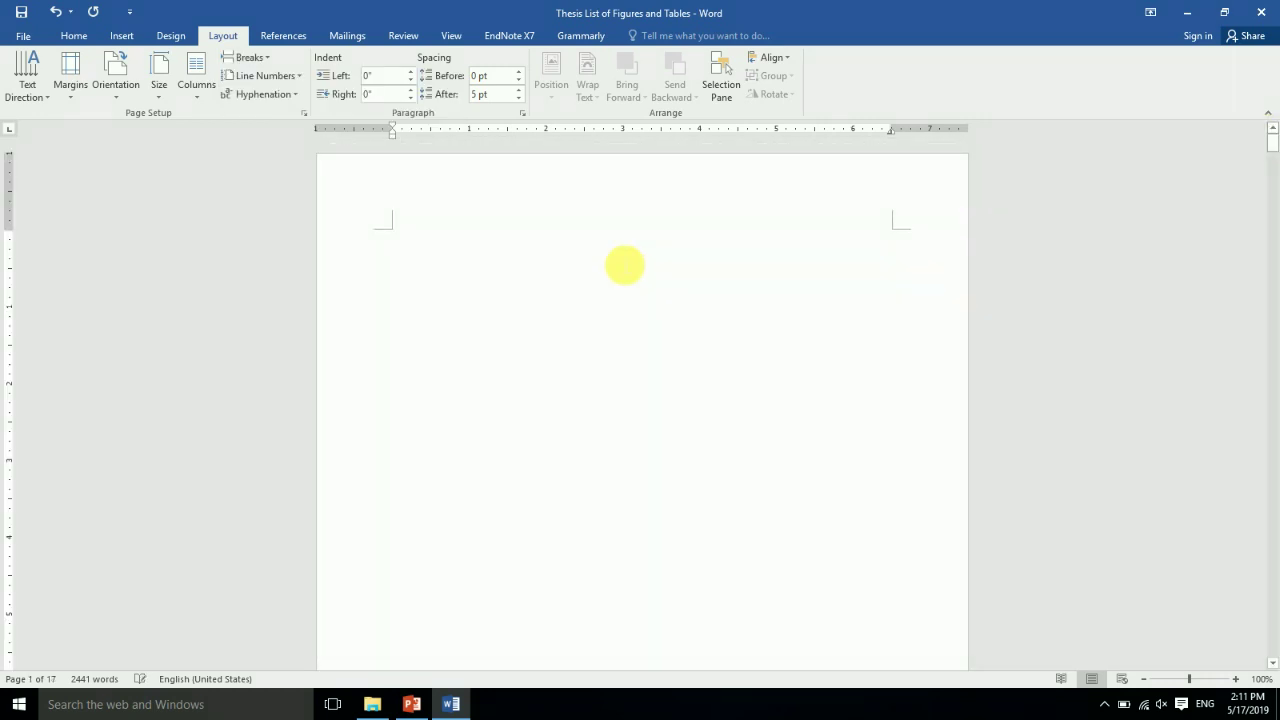
- Title the empty first page 'List of Figures' and save the thesis
{"action": "type", "text": "List p"}
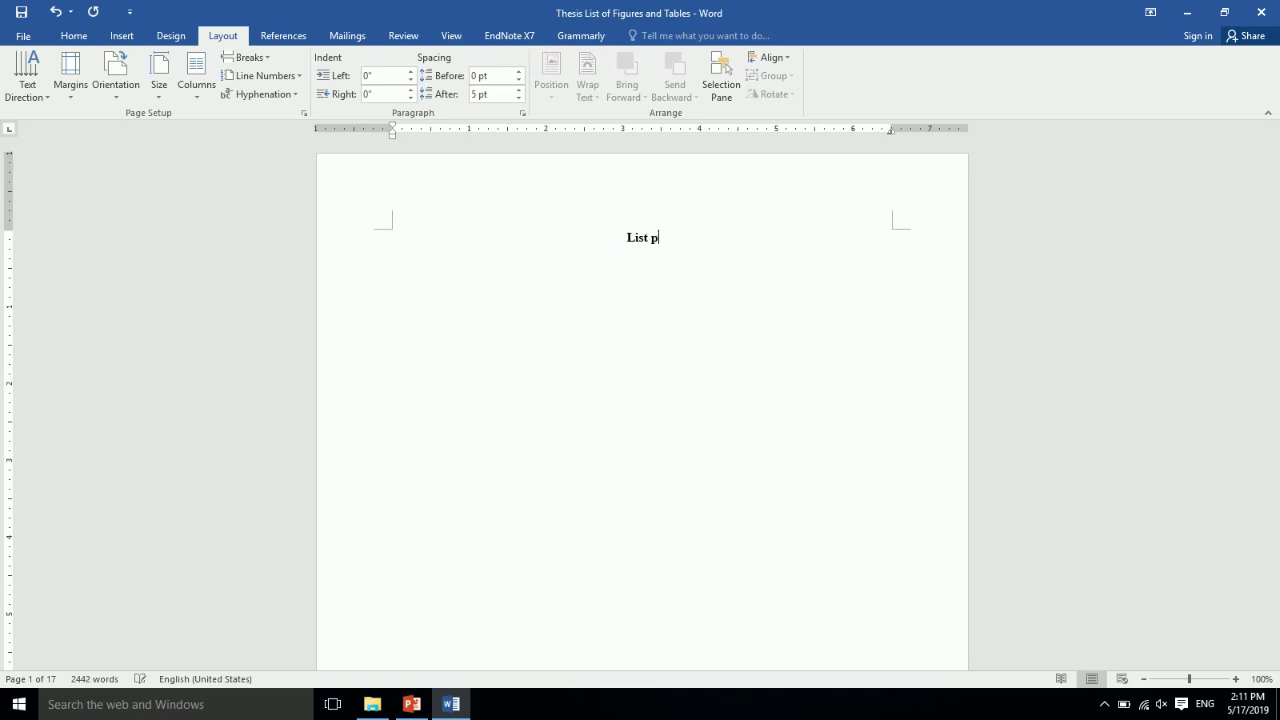
{"action": "key", "text": "BackSpace"}
{"action": "type", "text": "of Figure"}
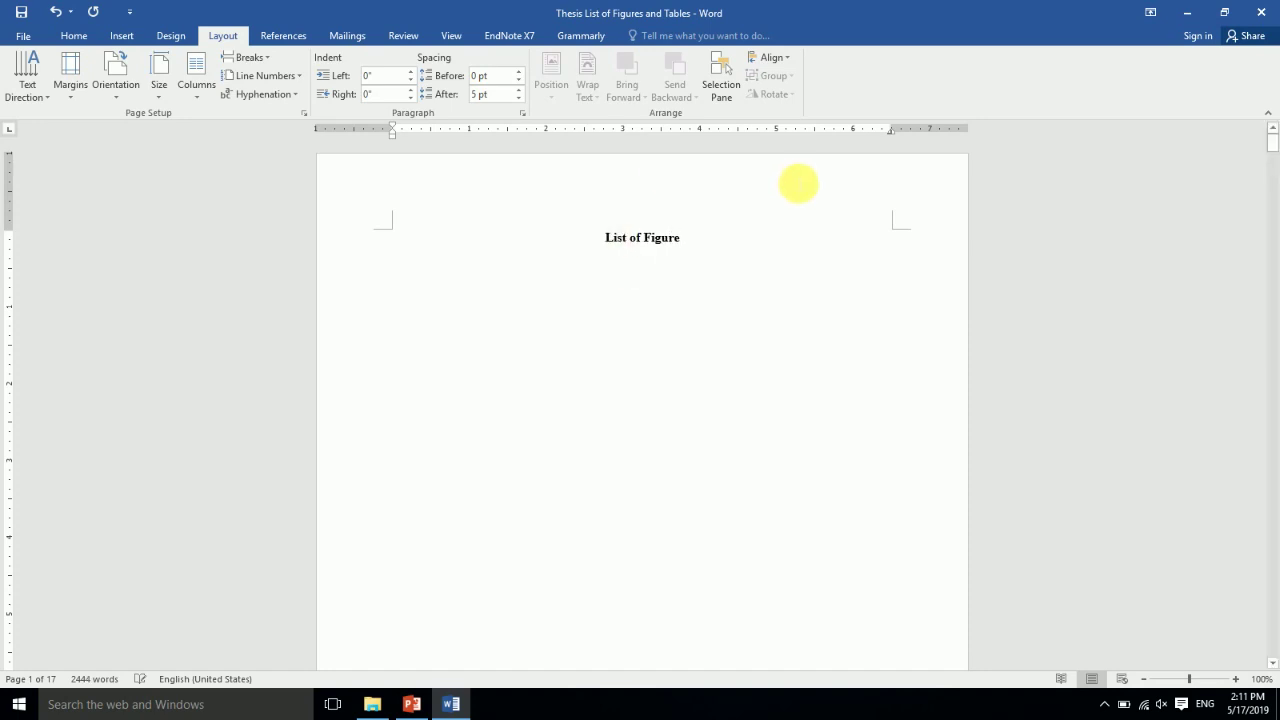
{"action": "type", "text": "s"}
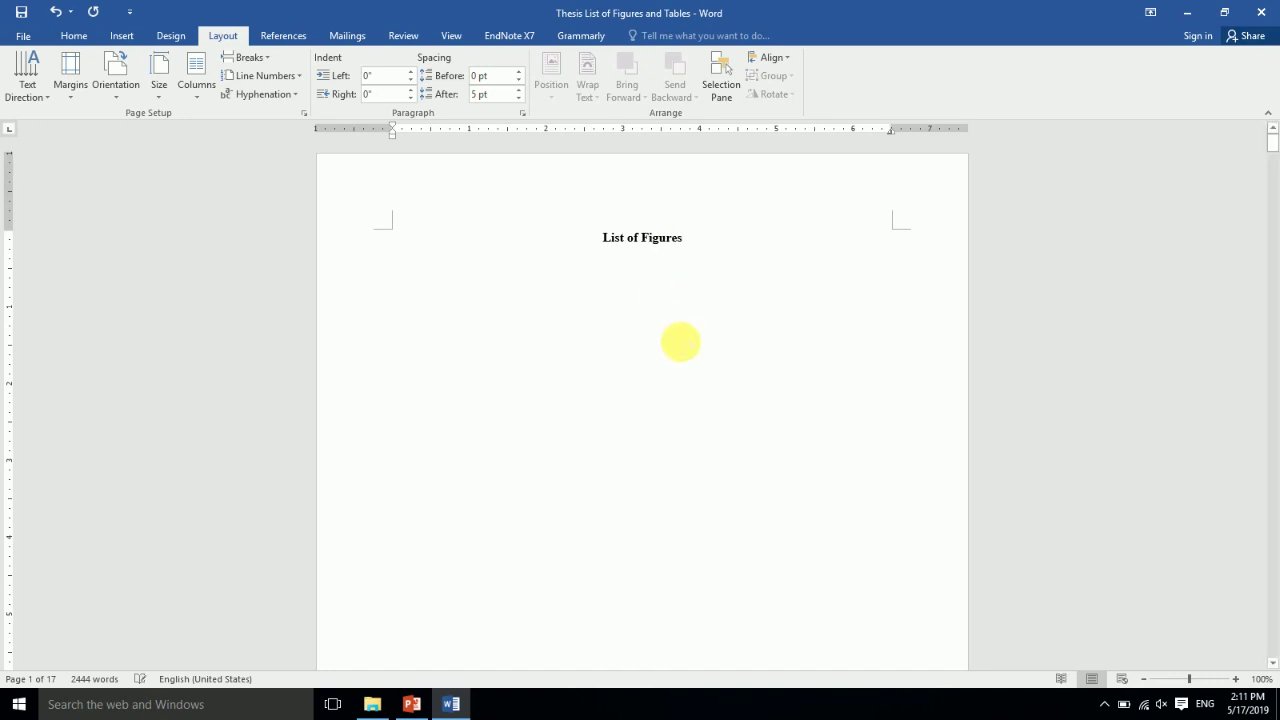
{"action": "key", "text": "ctrl+s"}
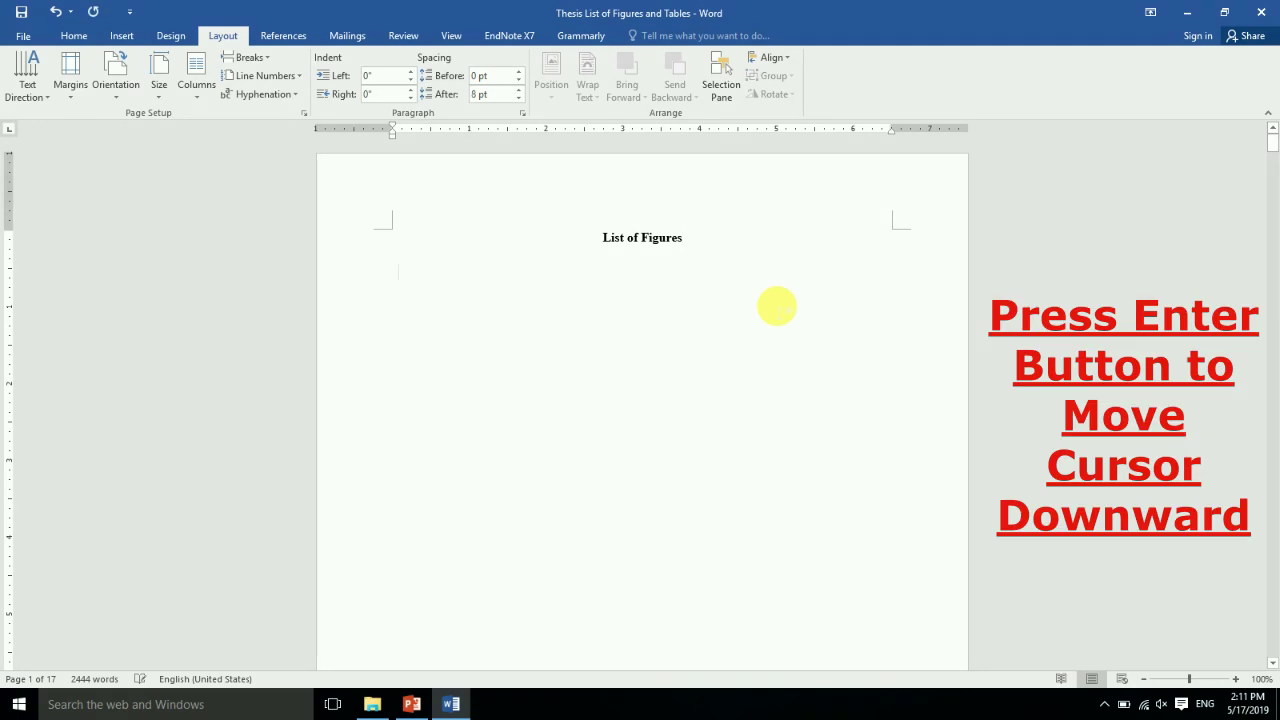
{"action": "key", "text": "ctrl+s"}
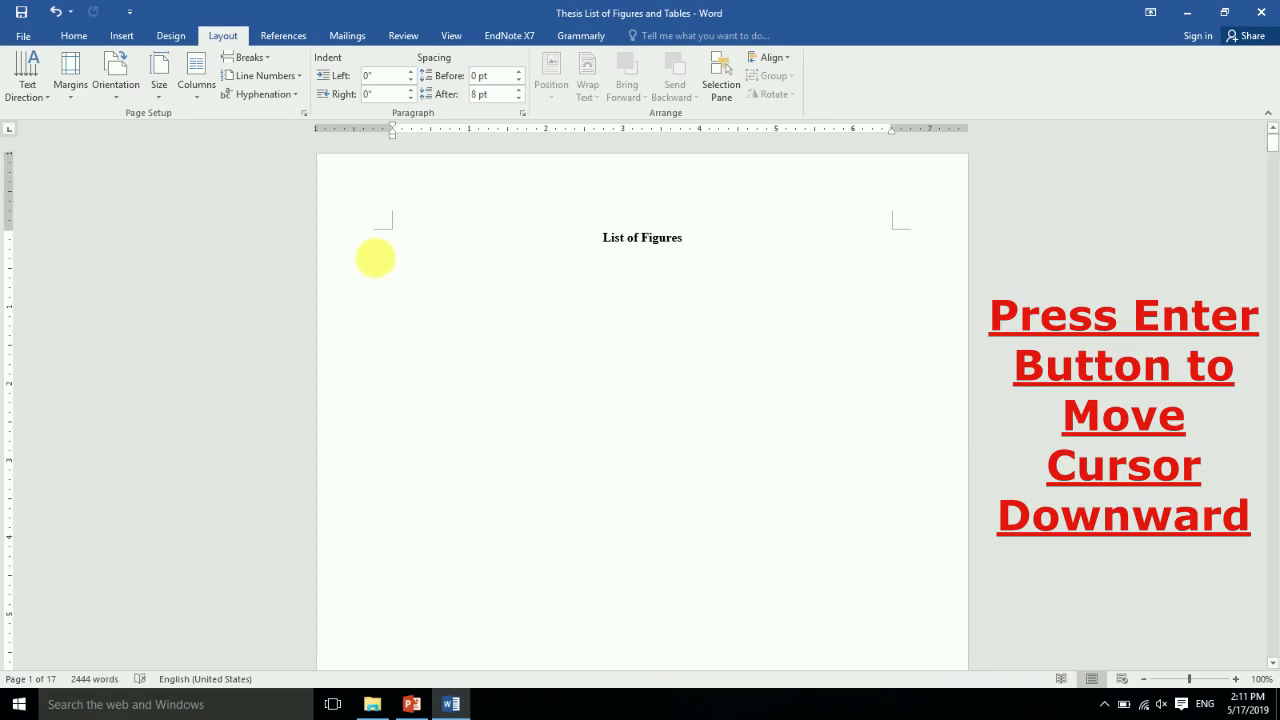
{"action": "left_click", "coordinate": [290, 40]}
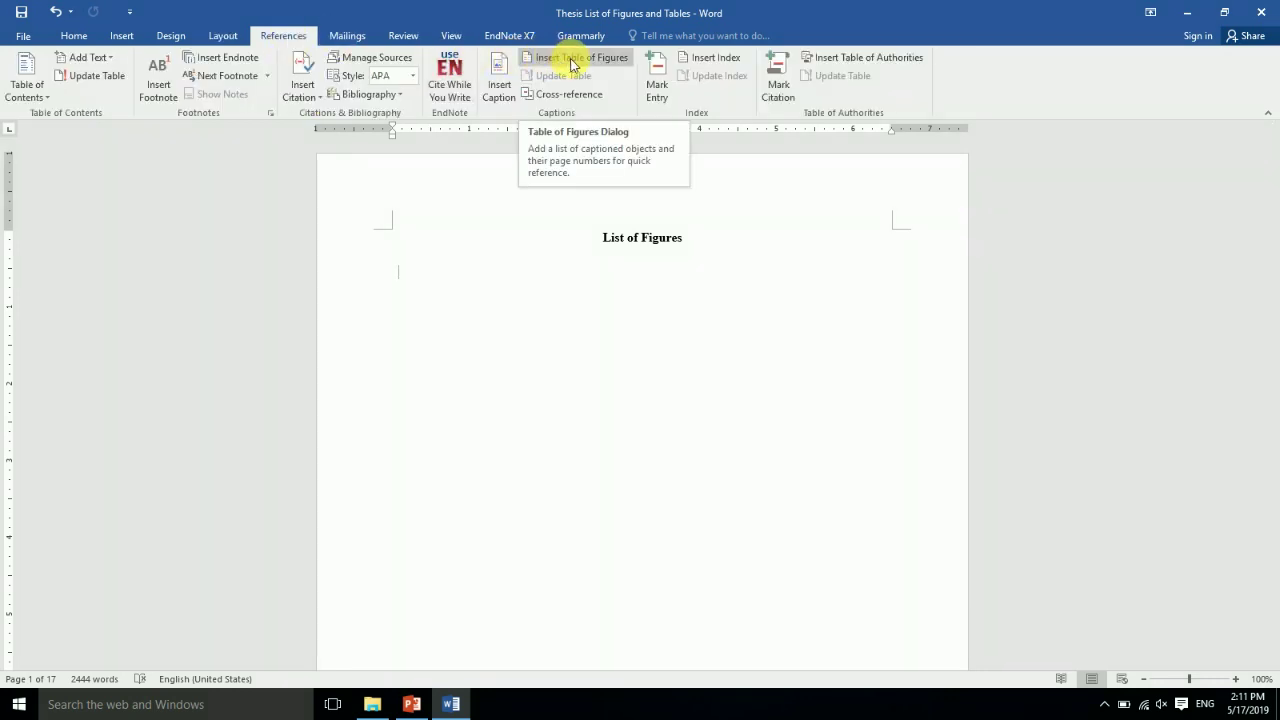
- Open the Table of Figures style for editing (Times New Roman, 12 pt, black) from Insert Table of Figures
{"action": "left_click", "coordinate": [573, 58]}
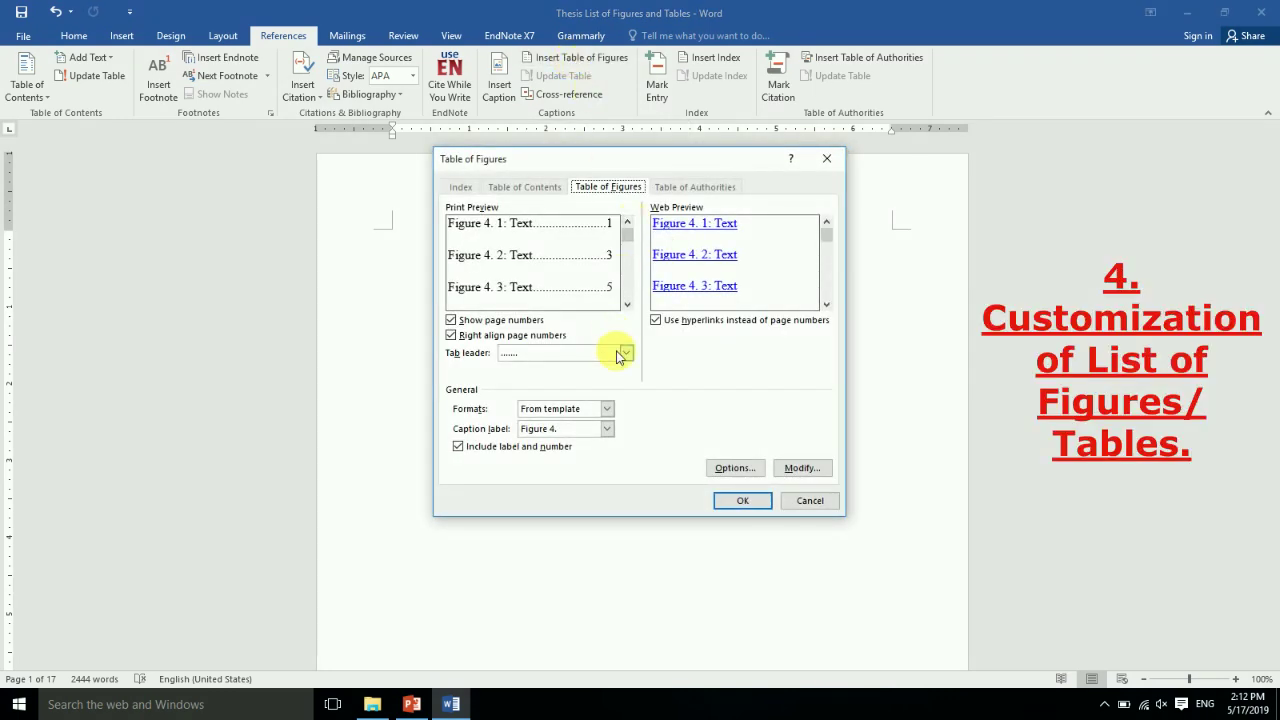
{"action": "left_click", "coordinate": [799, 470]}
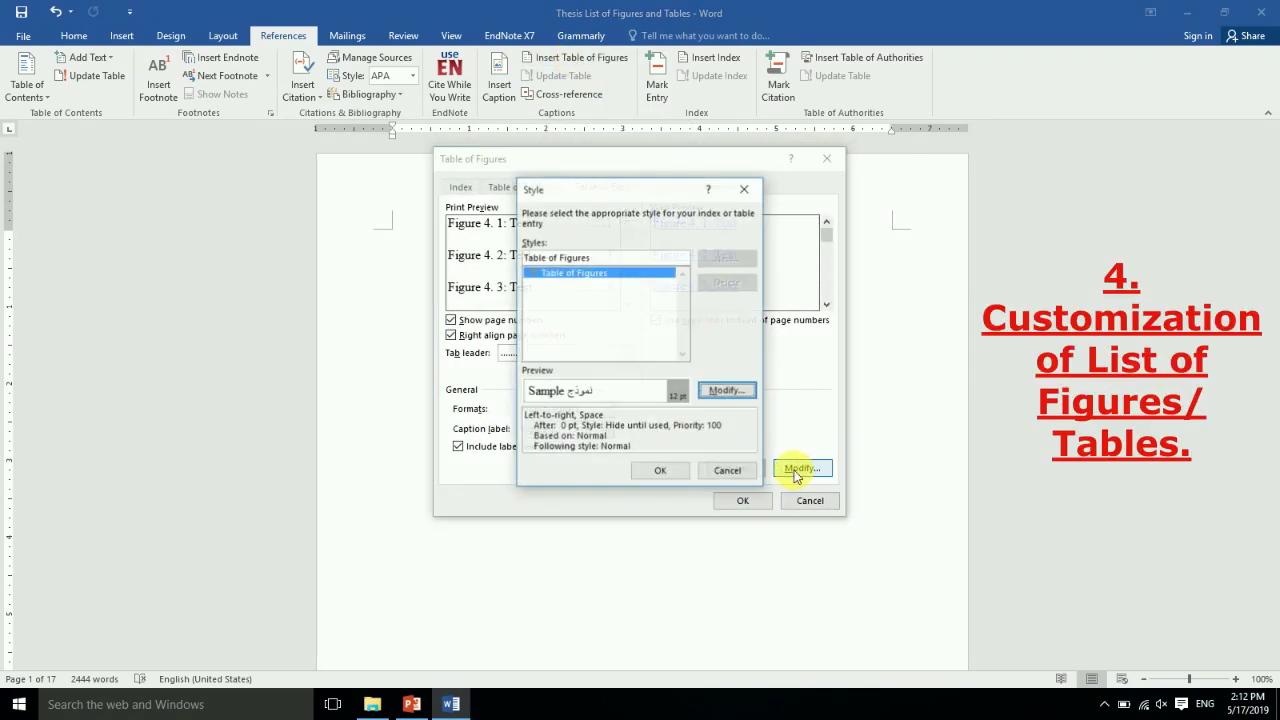
{"action": "left_click", "coordinate": [728, 391]}
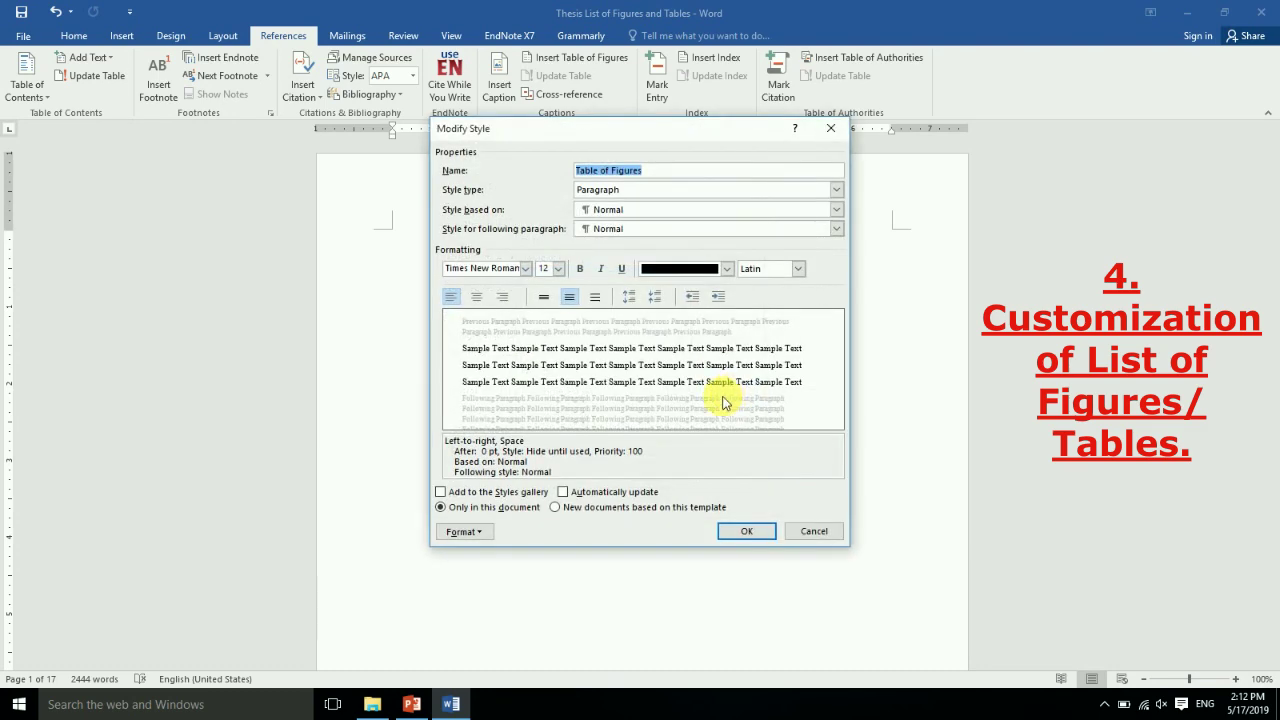
{"action": "left_click", "coordinate": [412, 704]}
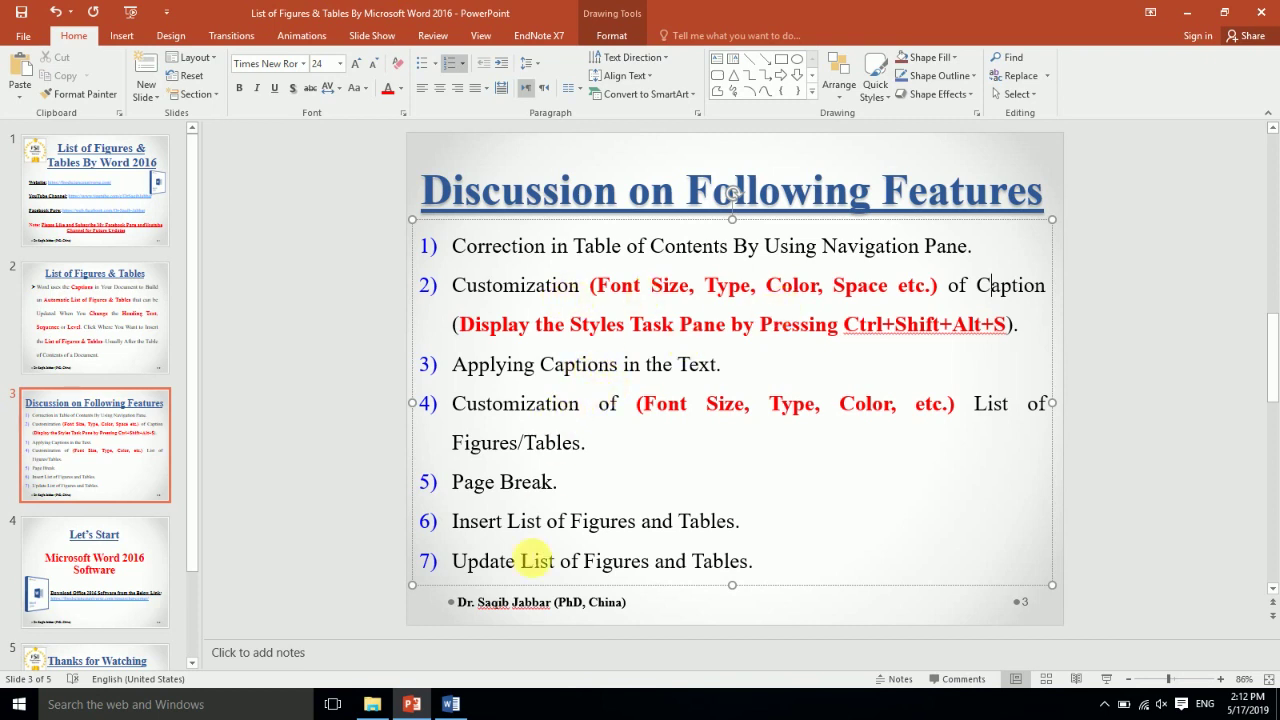
{"action": "left_click", "coordinate": [450, 704]}
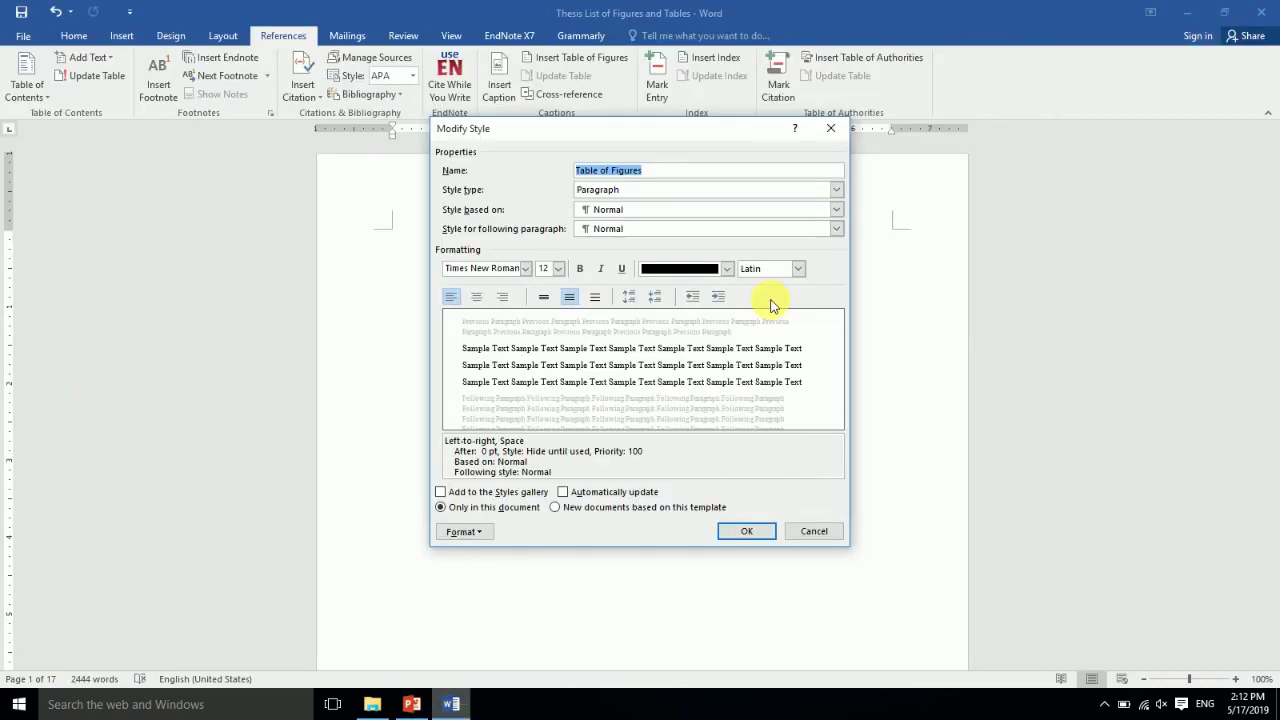
- Keep the Table of Figures style black Times New Roman 12 pt with 1.5-line paragraph spacing
{"action": "left_click", "coordinate": [695, 276]}
{"action": "left_click", "coordinate": [695, 274]}
{"action": "left_click", "coordinate": [433, 541]}
{"action": "left_click", "coordinate": [478, 363]}
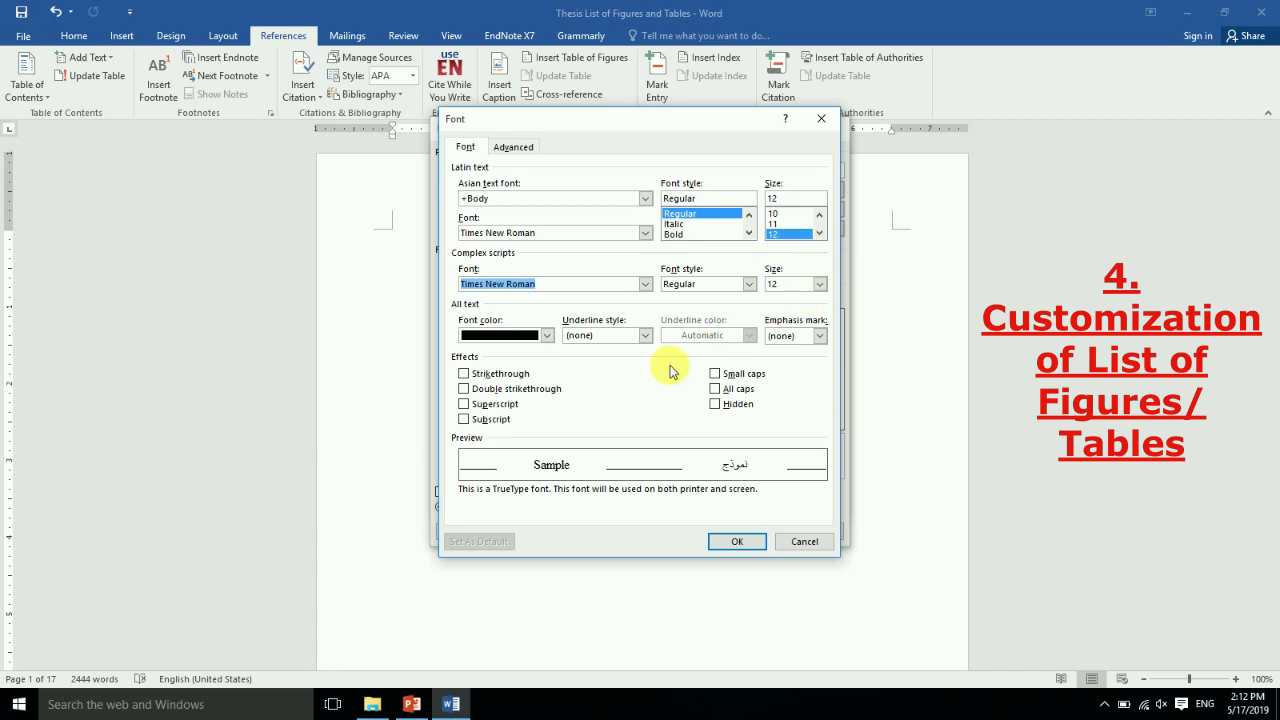
{"action": "left_click", "coordinate": [726, 541]}
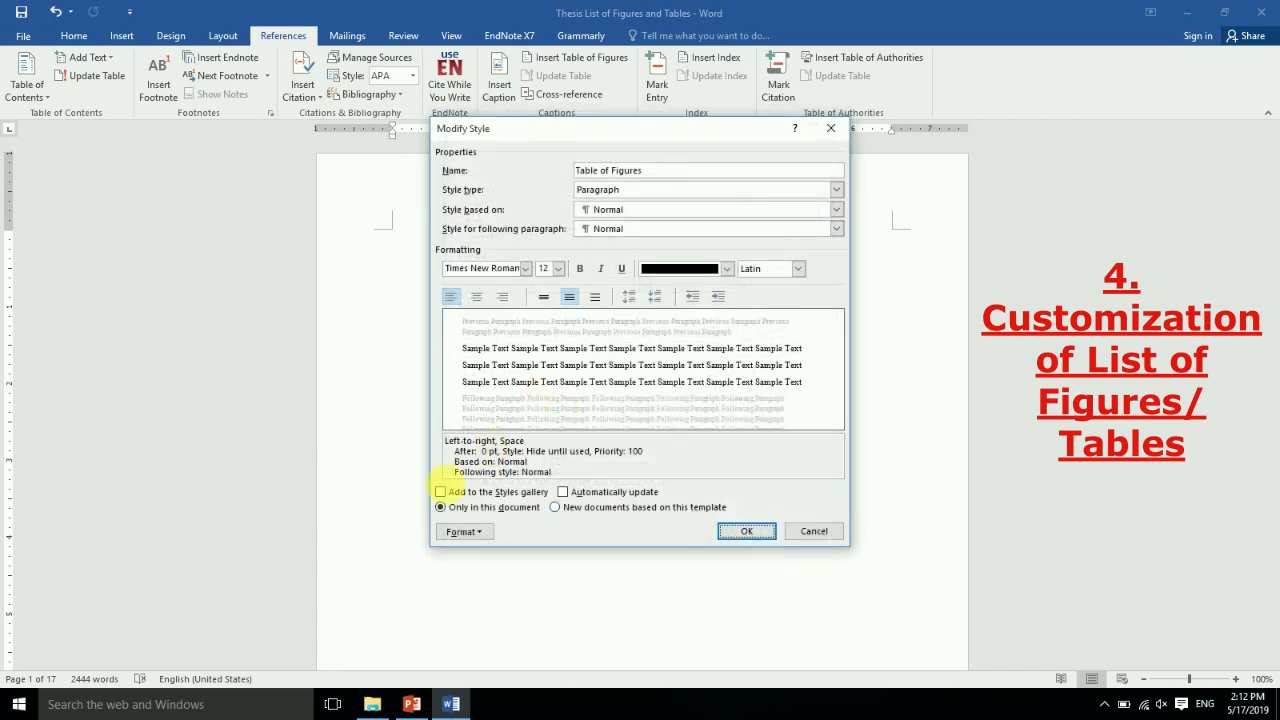
{"action": "left_click", "coordinate": [460, 531]}
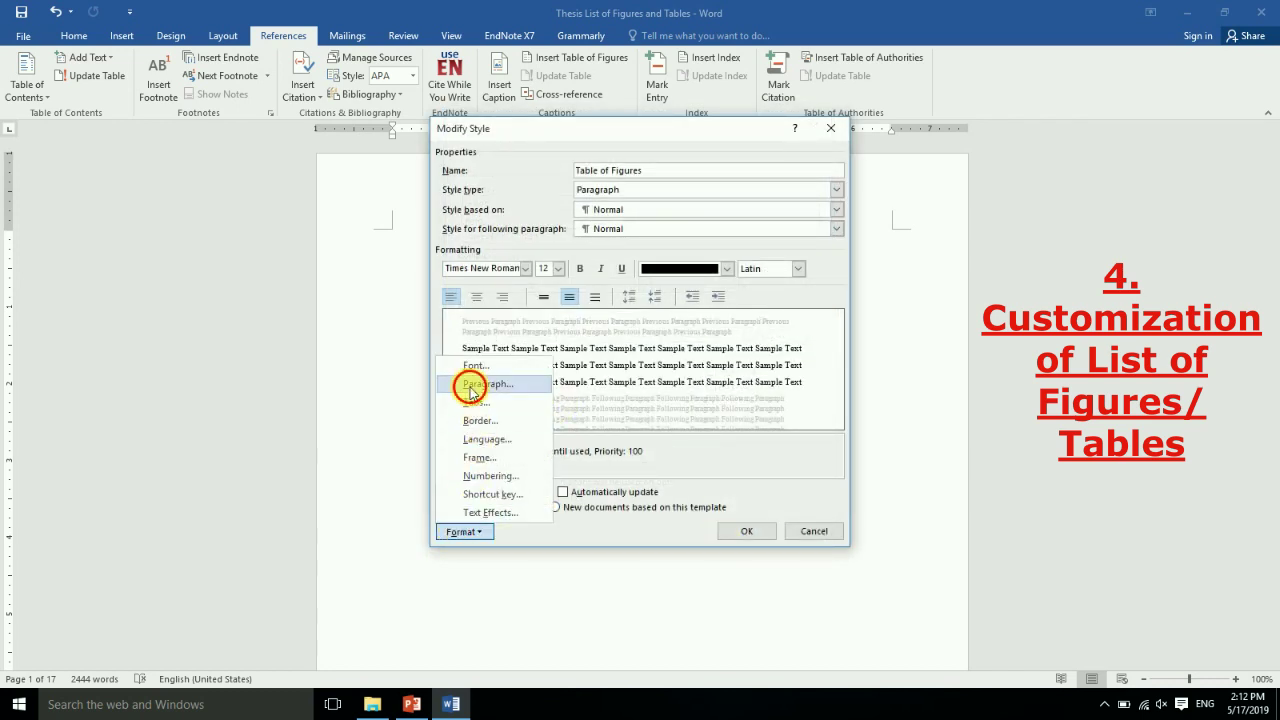
{"action": "left_click", "coordinate": [472, 386]}
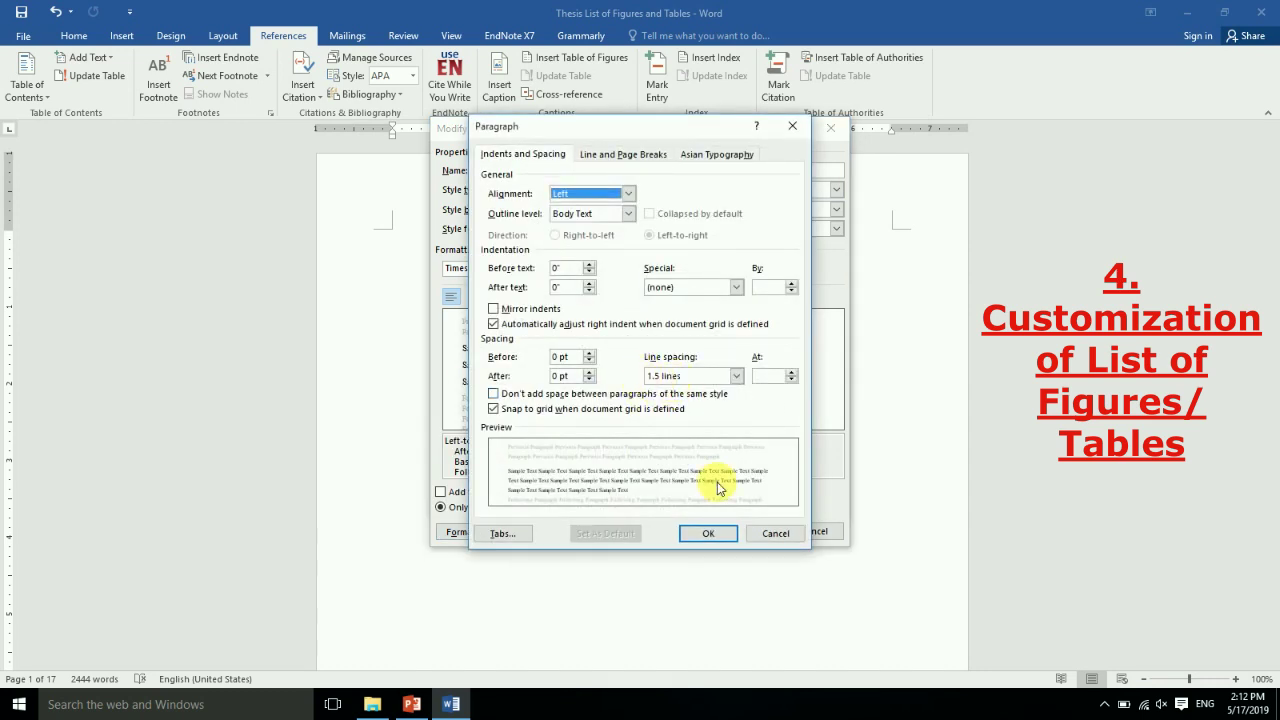
{"action": "left_click", "coordinate": [710, 534]}
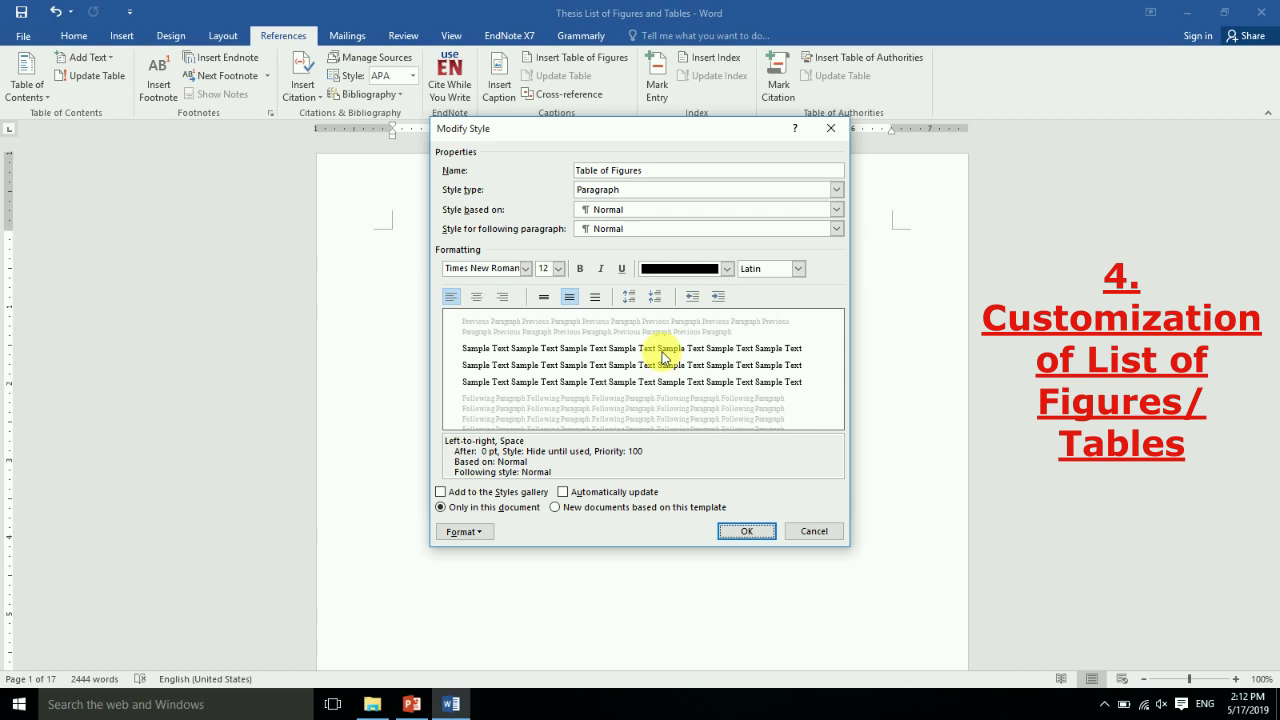
- Apply the modified style, close the Table of Figures dialog, and glance at the PowerPoint slides
{"action": "left_click", "coordinate": [745, 531]}
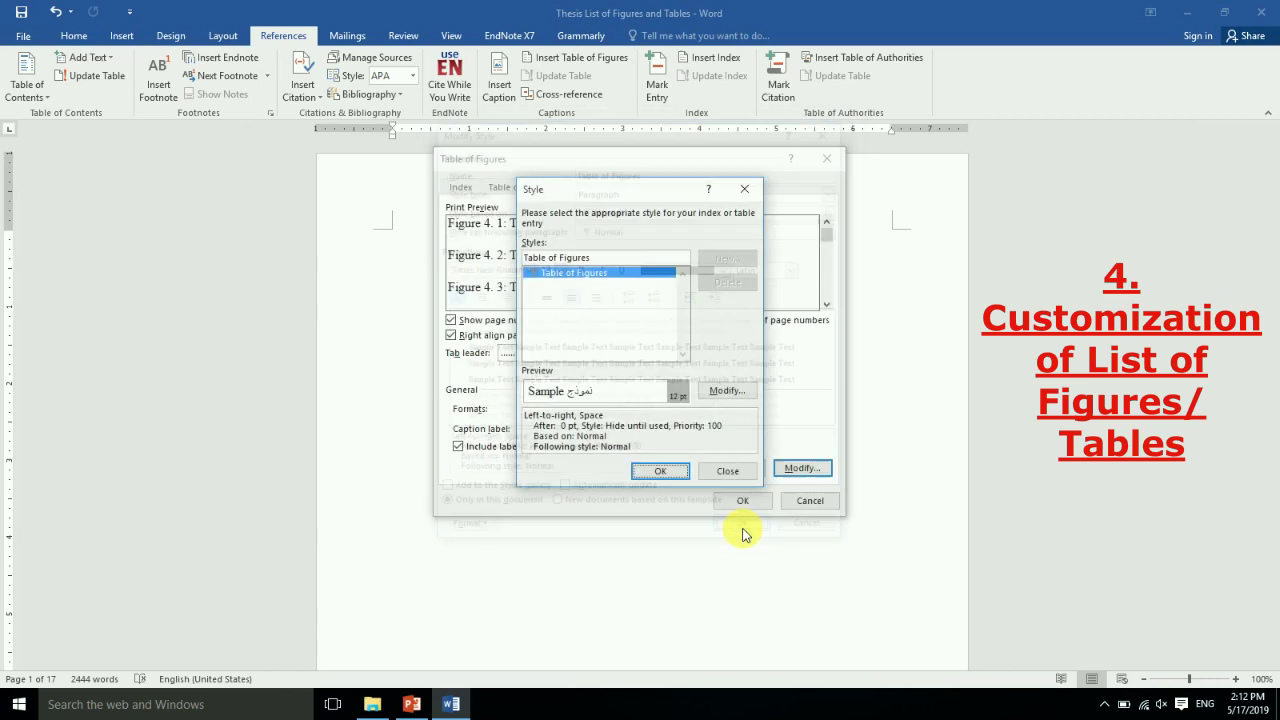
{"action": "left_click", "coordinate": [657, 471]}
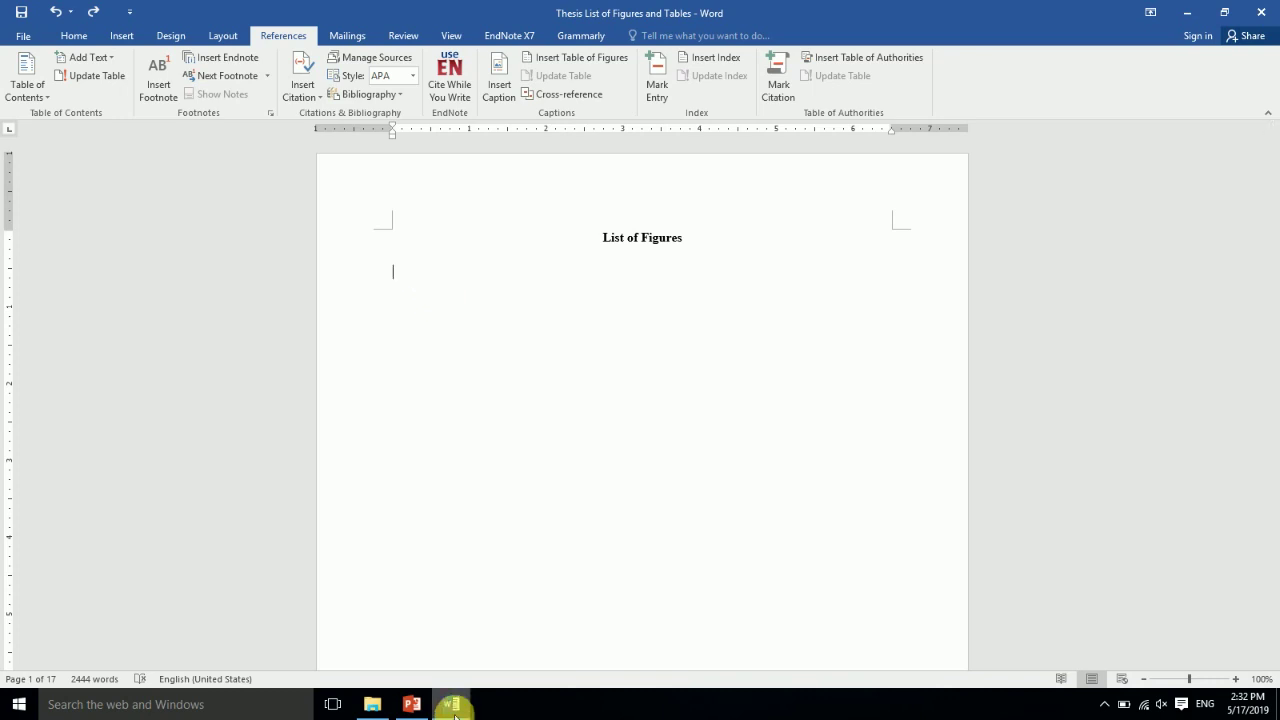
{"action": "left_click", "coordinate": [411, 704]}
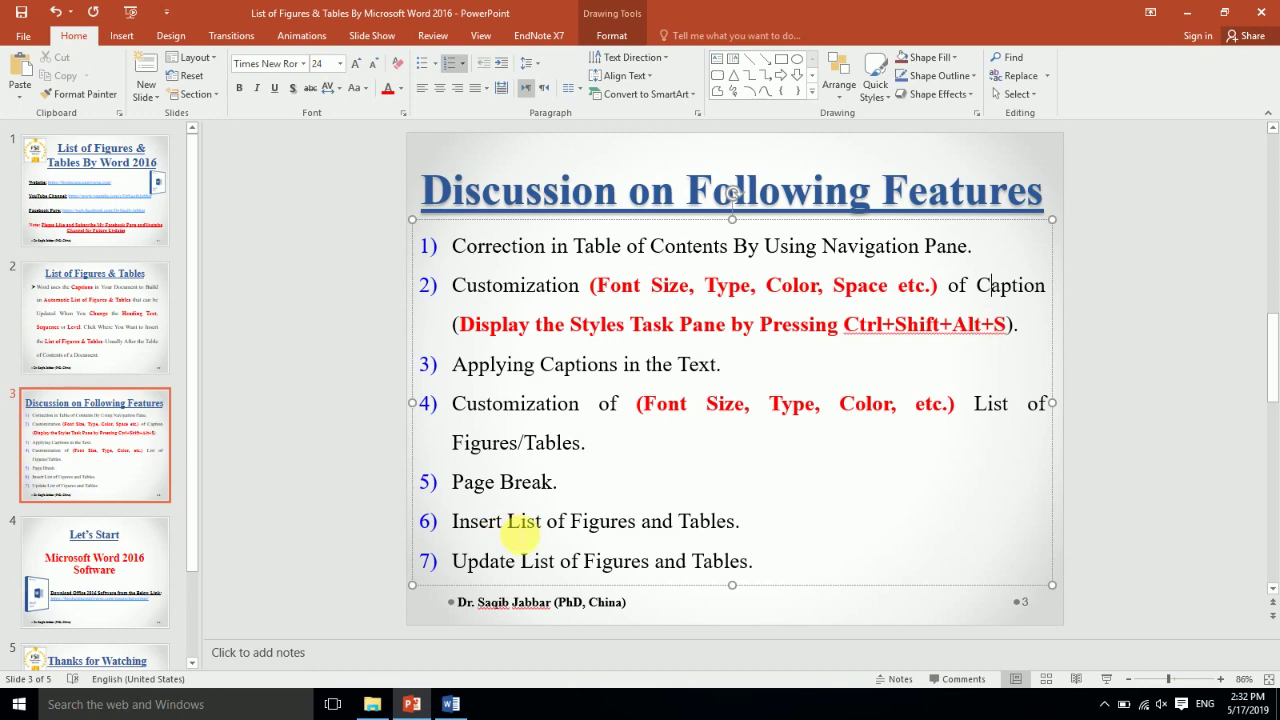
{"action": "left_click", "coordinate": [414, 706]}
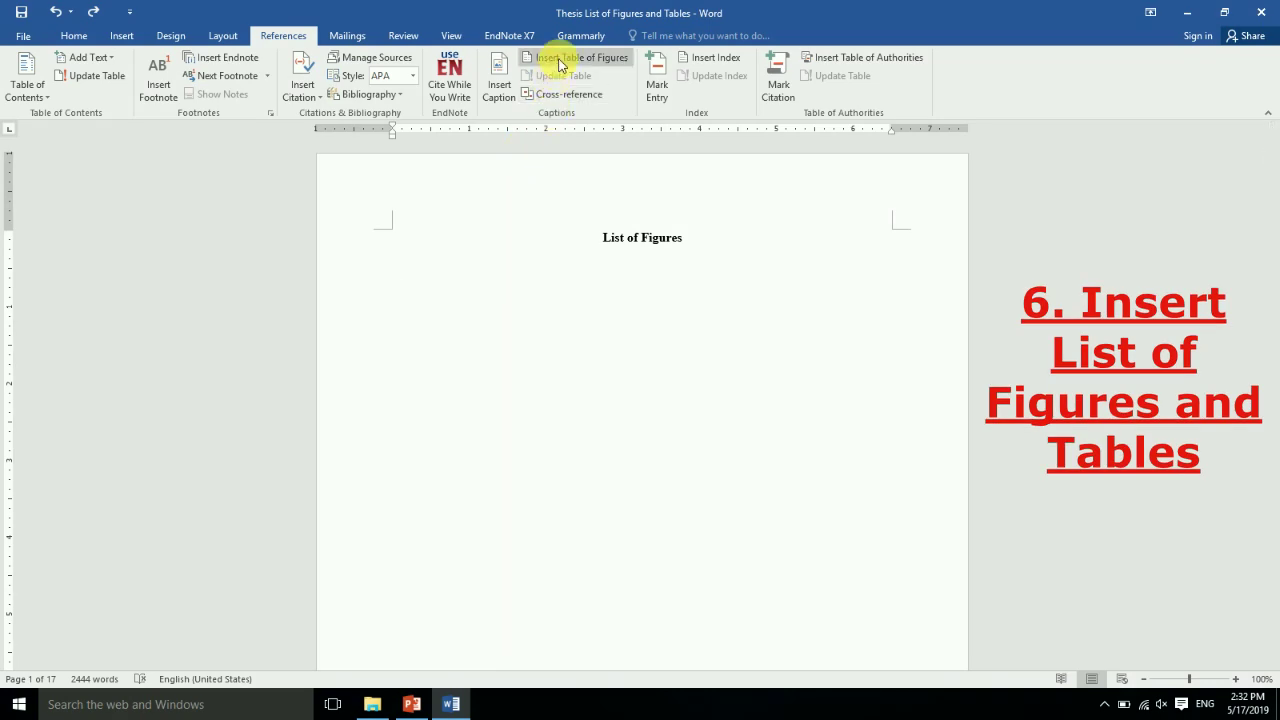
- Insert a table of figures for the 'Figure 2.' caption label, then add the 'Figure 4.' captions
{"action": "left_click", "coordinate": [561, 60]}
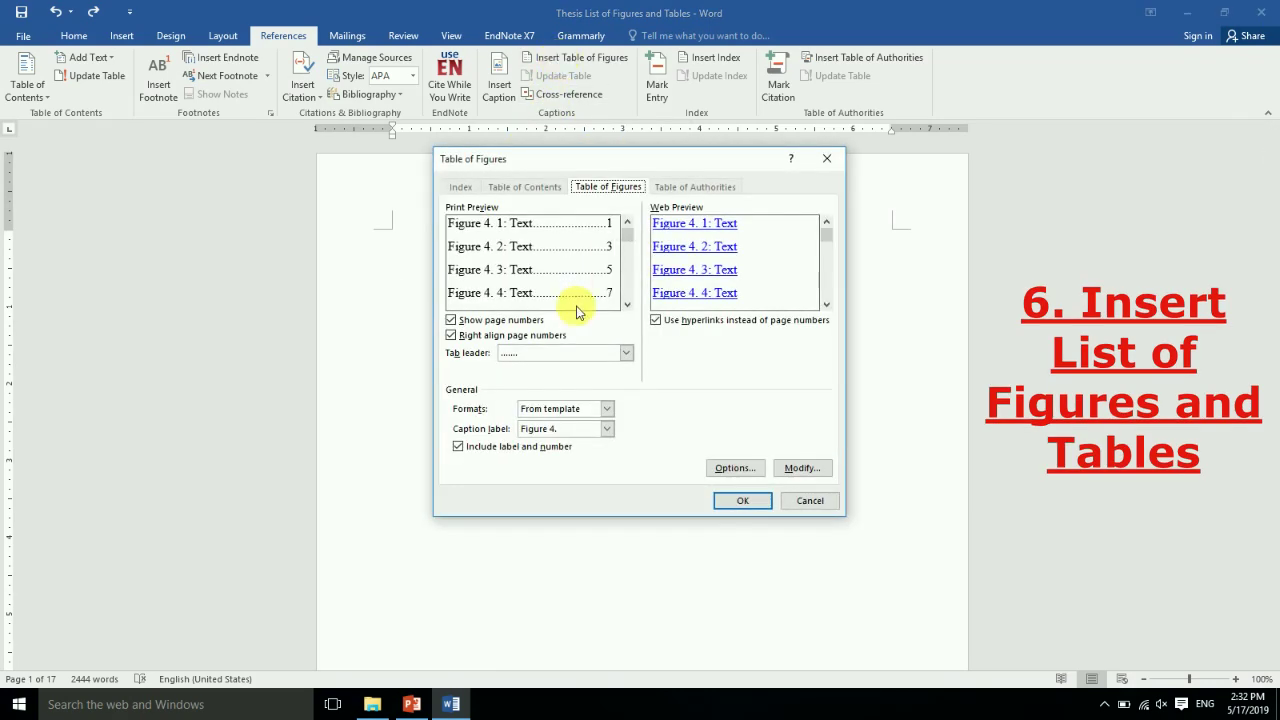
{"action": "left_click", "coordinate": [605, 429]}
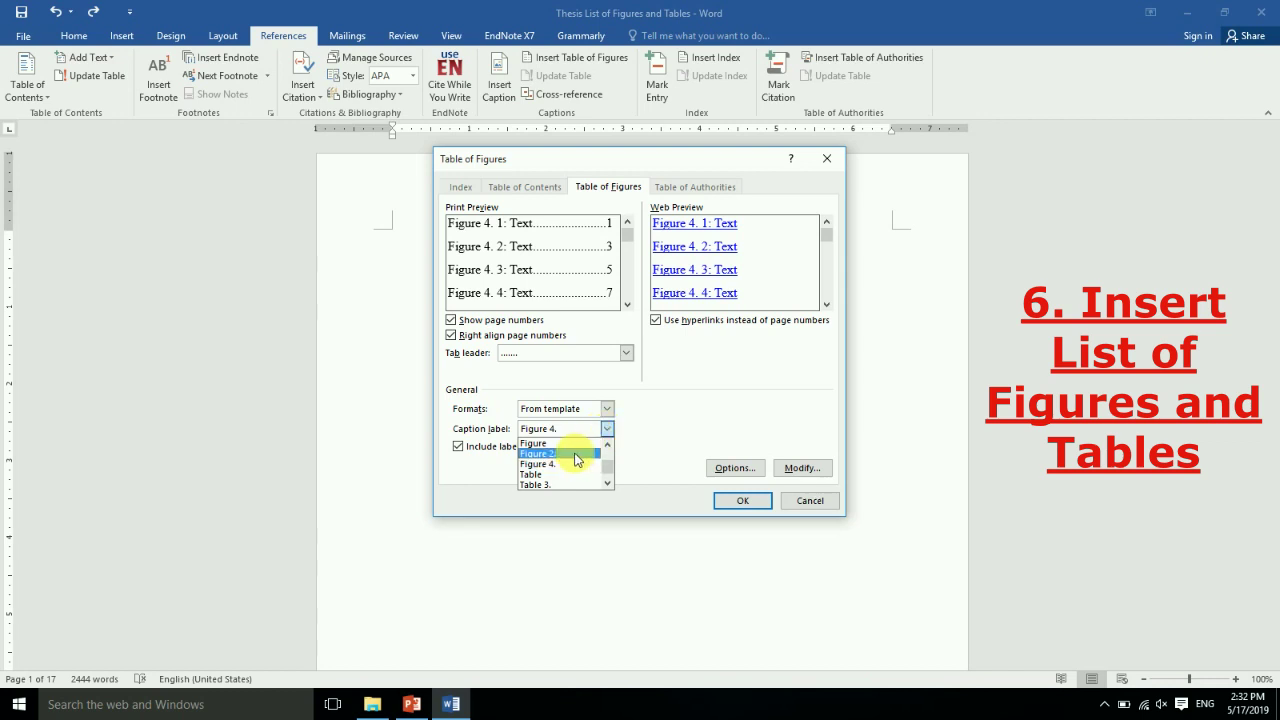
{"action": "left_click", "coordinate": [577, 454]}
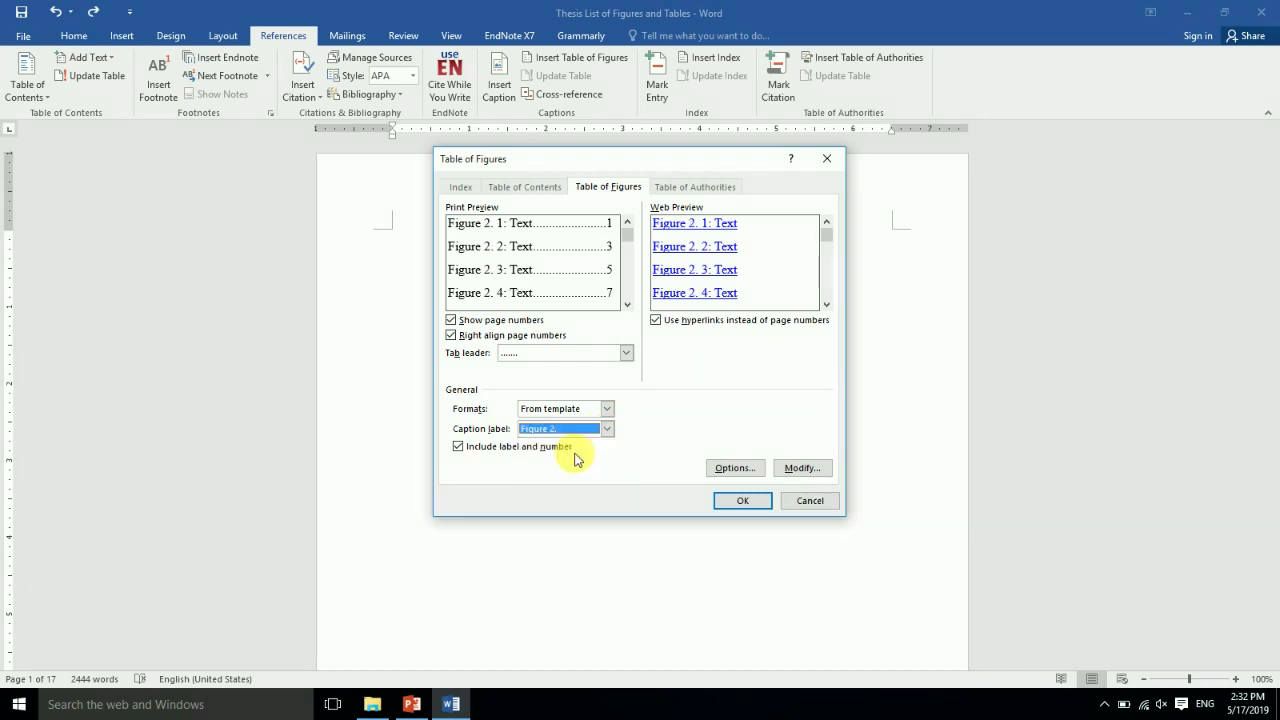
{"action": "left_click", "coordinate": [743, 502]}
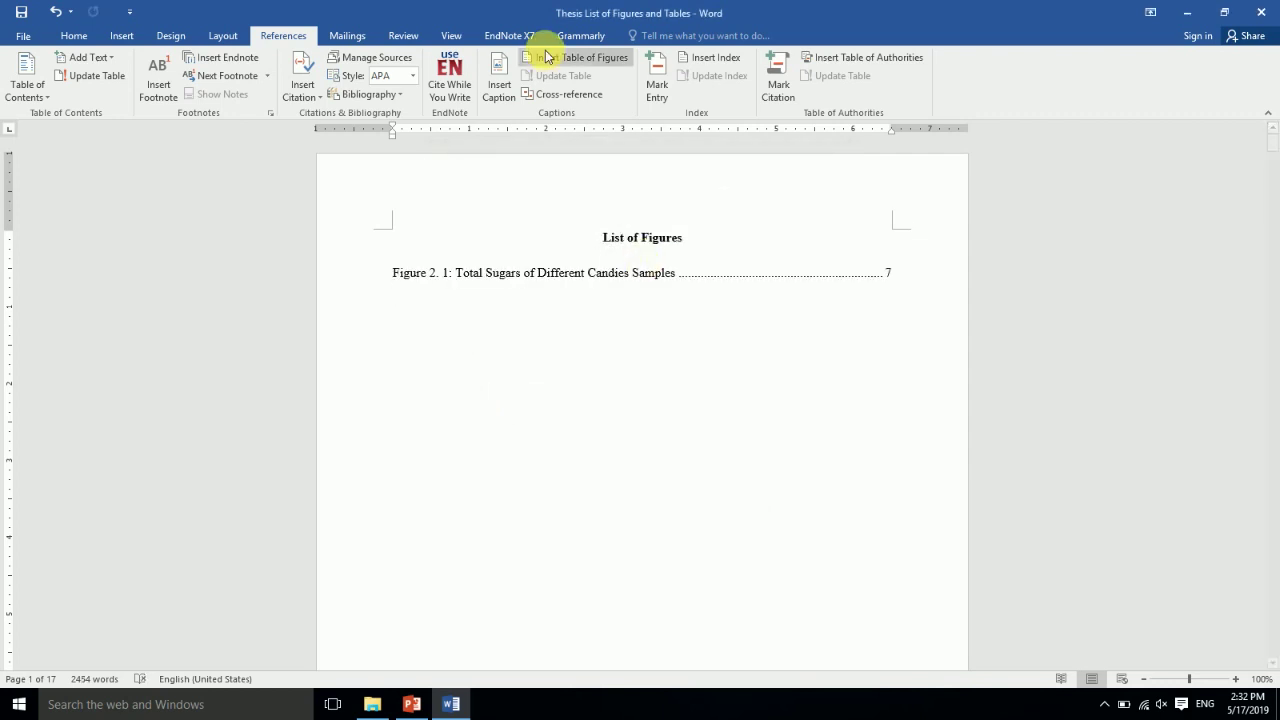
{"action": "left_click", "coordinate": [556, 57]}
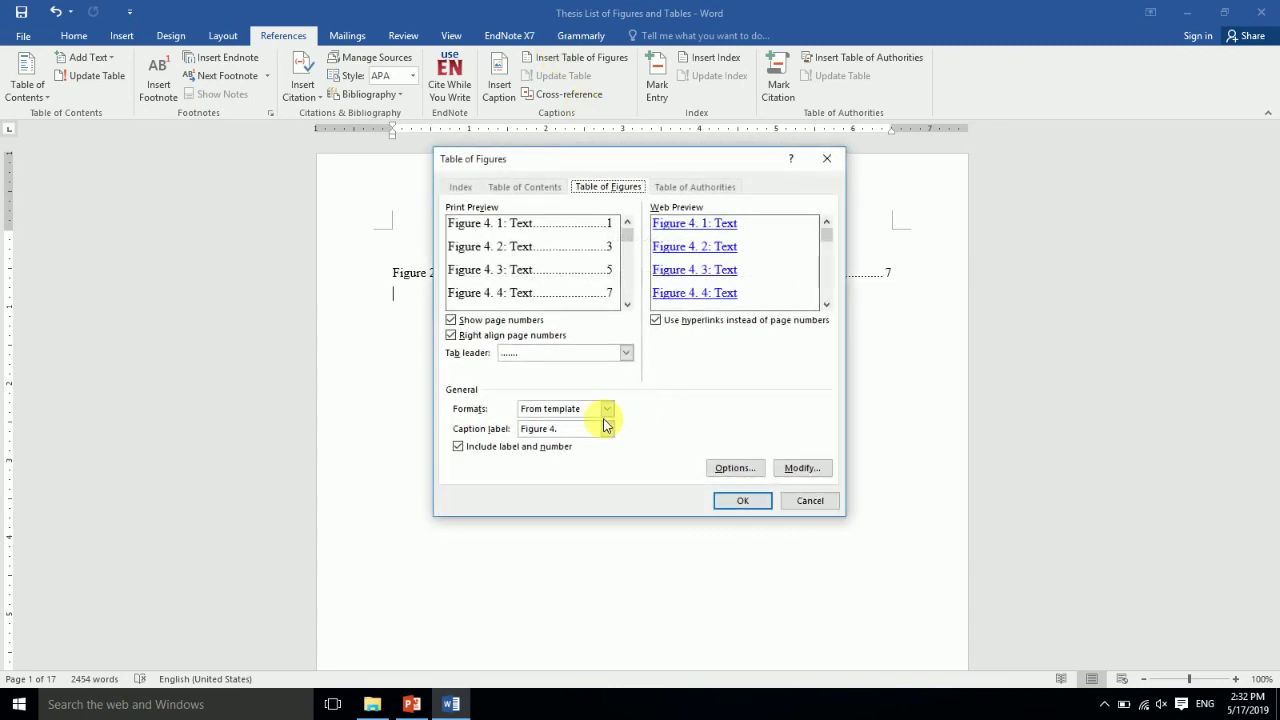
{"action": "left_click", "coordinate": [740, 502]}
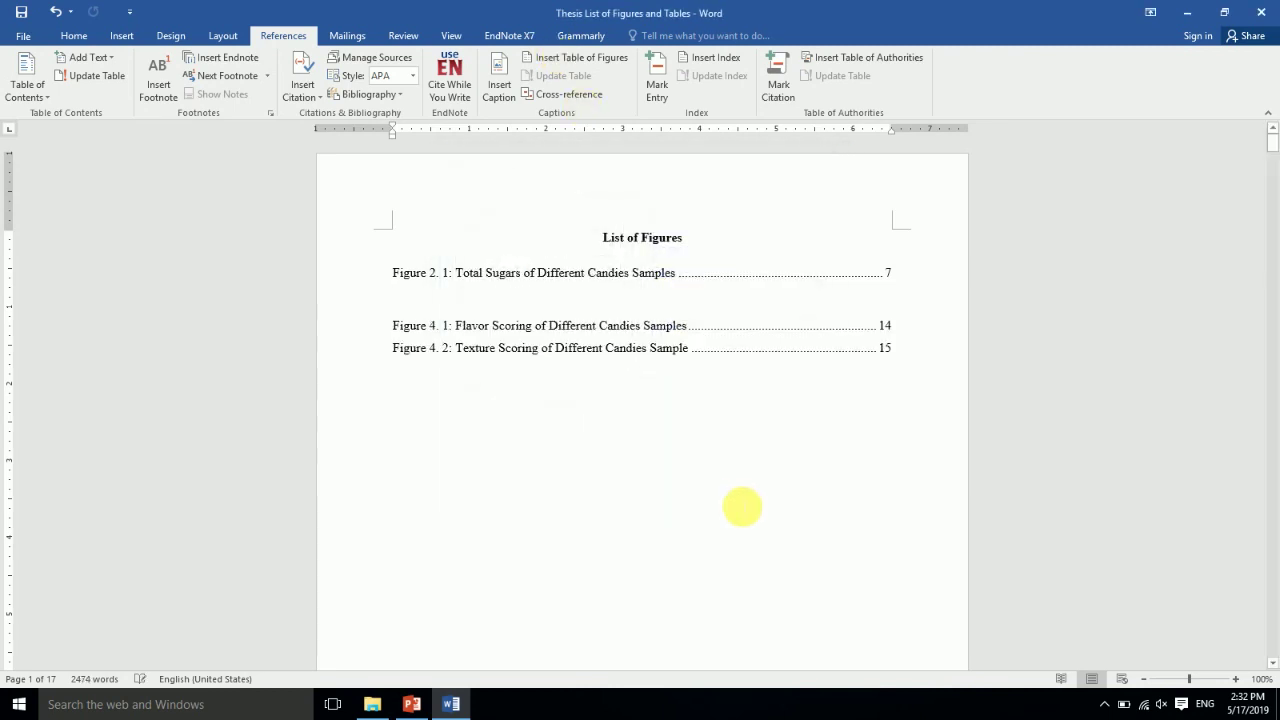
- Delete the blank line after the Figure 2.1 entry and save the thesis
{"action": "left_click", "coordinate": [738, 310]}
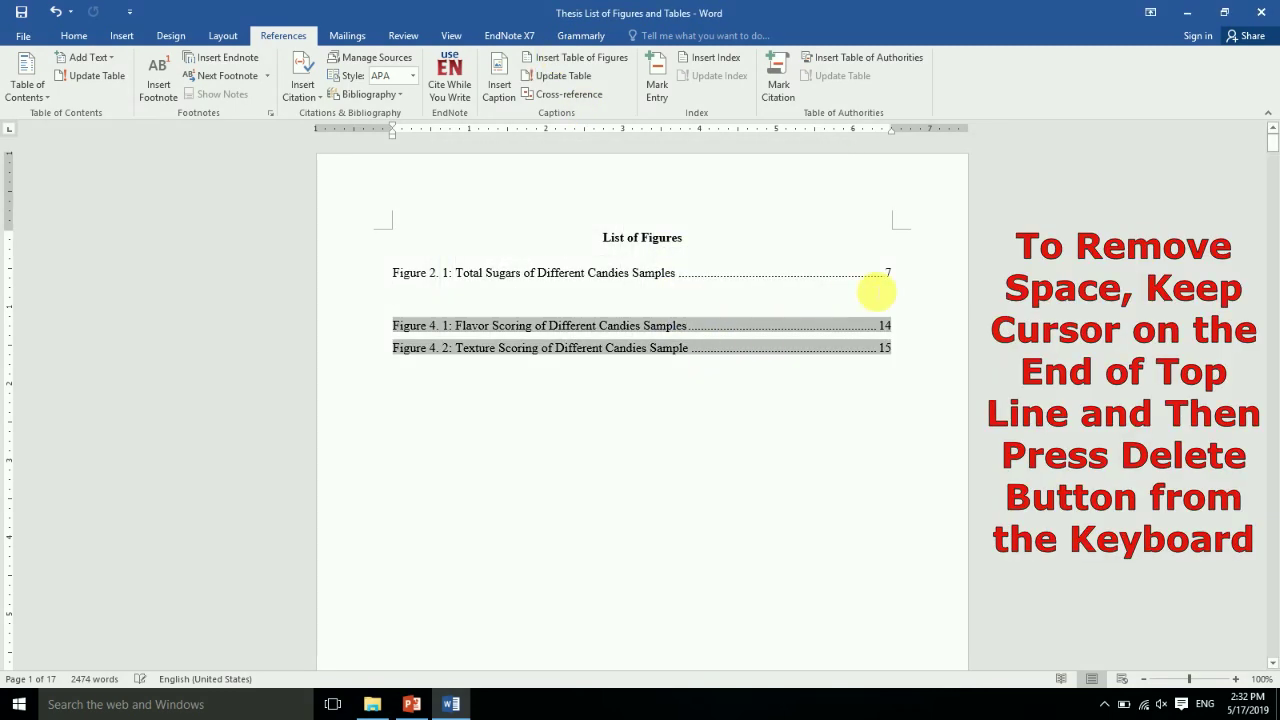
{"action": "left_click", "coordinate": [890, 274]}
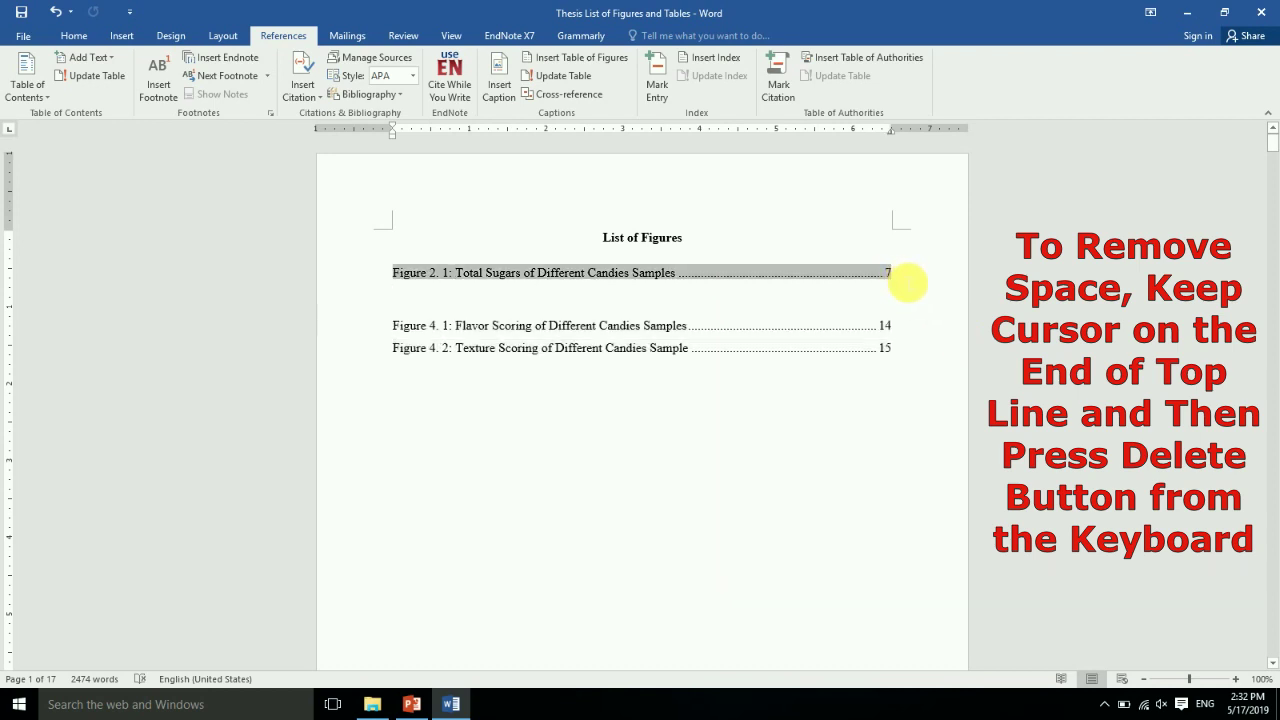
{"action": "key", "text": "Delete"}
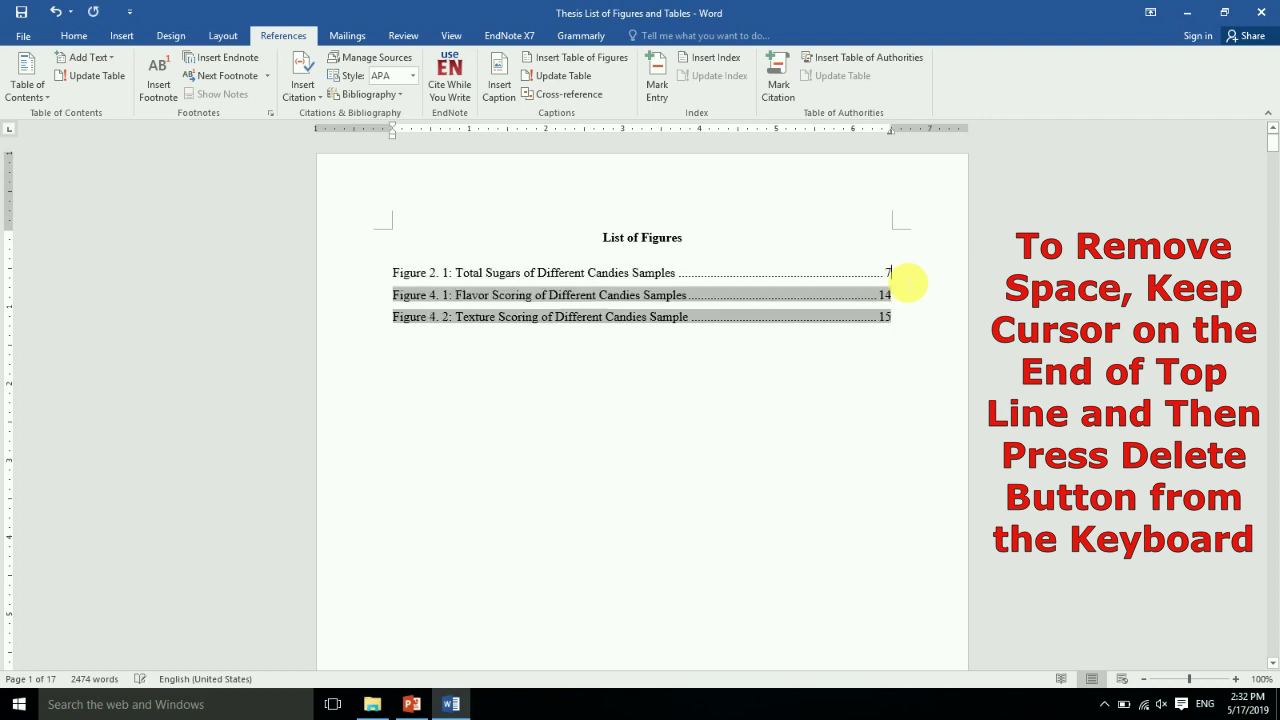
{"action": "left_click", "coordinate": [845, 372]}
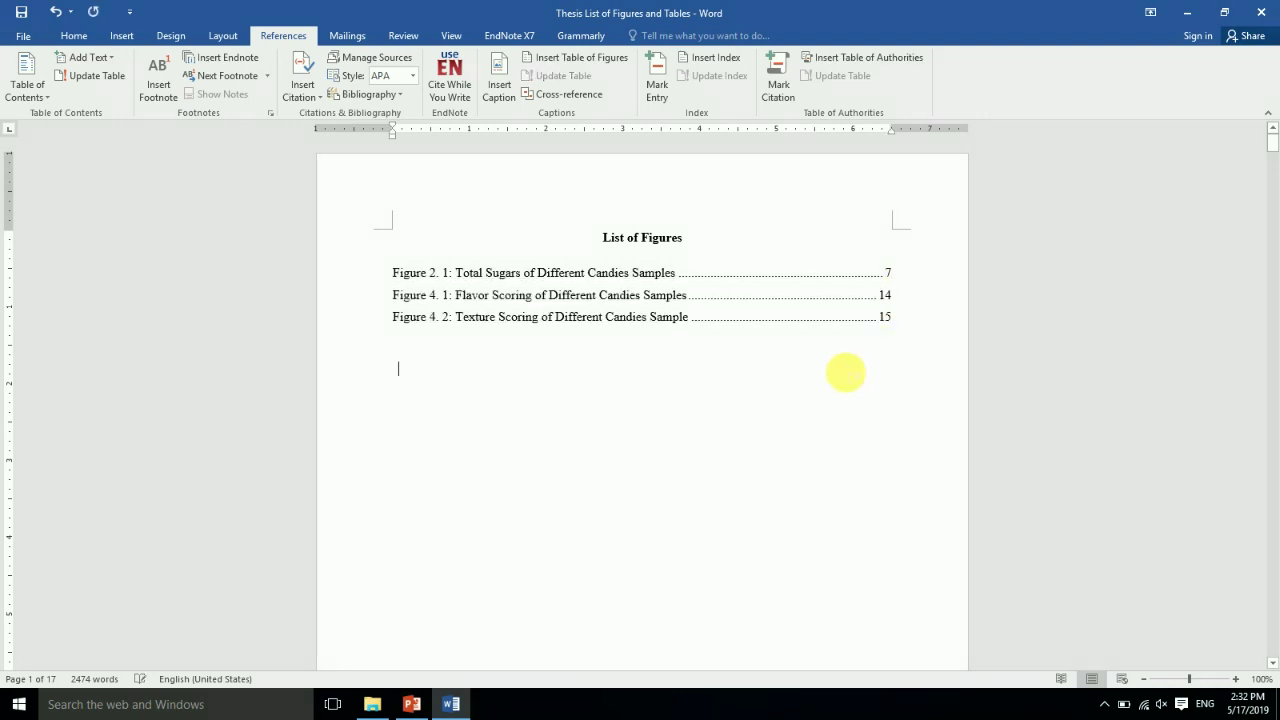
{"action": "key", "text": "ctrl+s"}
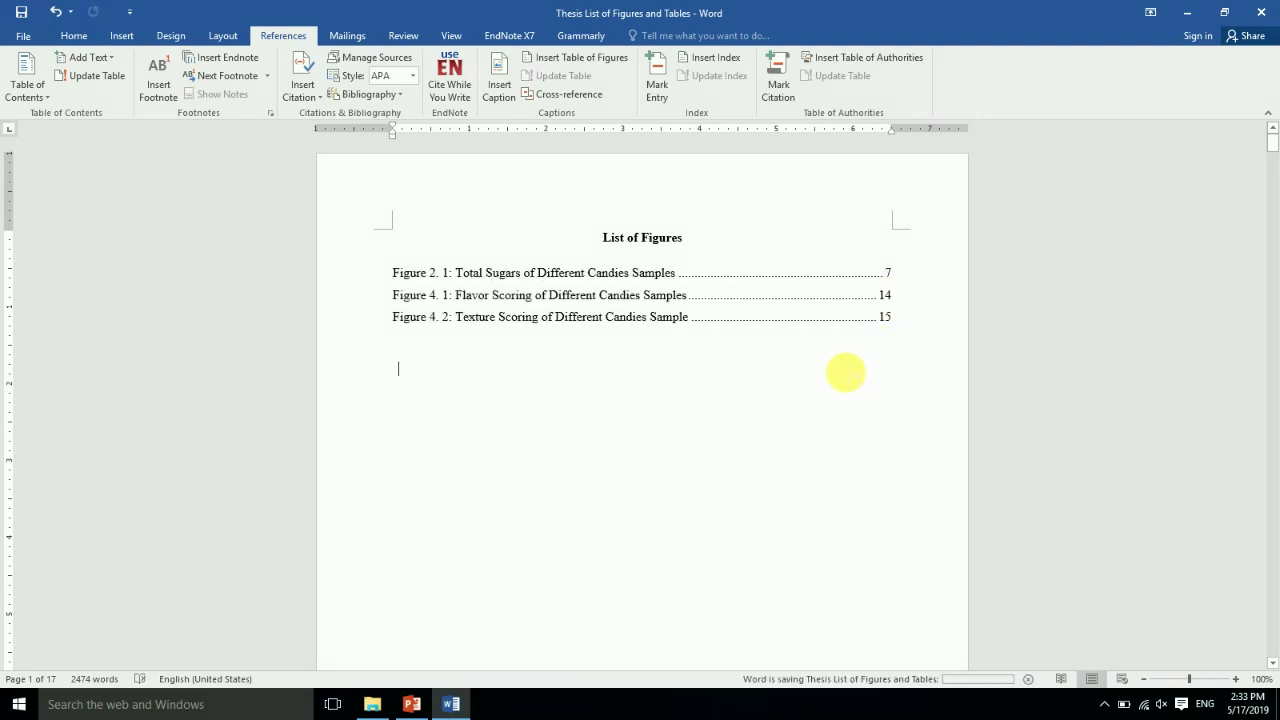
- On the List of Tables page, insert tables of figures for the 'Table 3.' and 'Table 4.' caption labels
{"action": "left_click_drag", "start_coordinate": [1275, 152], "coordinate": [1272, 172]}
{"action": "left_click", "coordinate": [550, 64]}
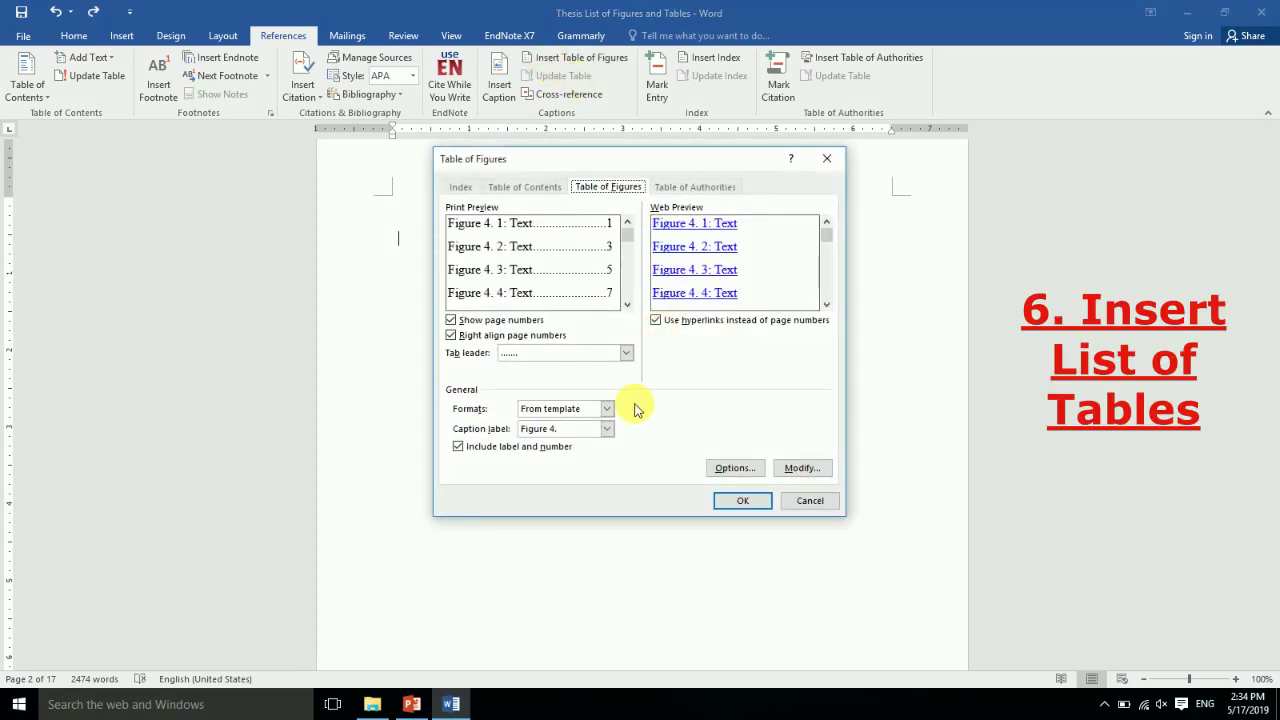
{"action": "left_click", "coordinate": [606, 428]}
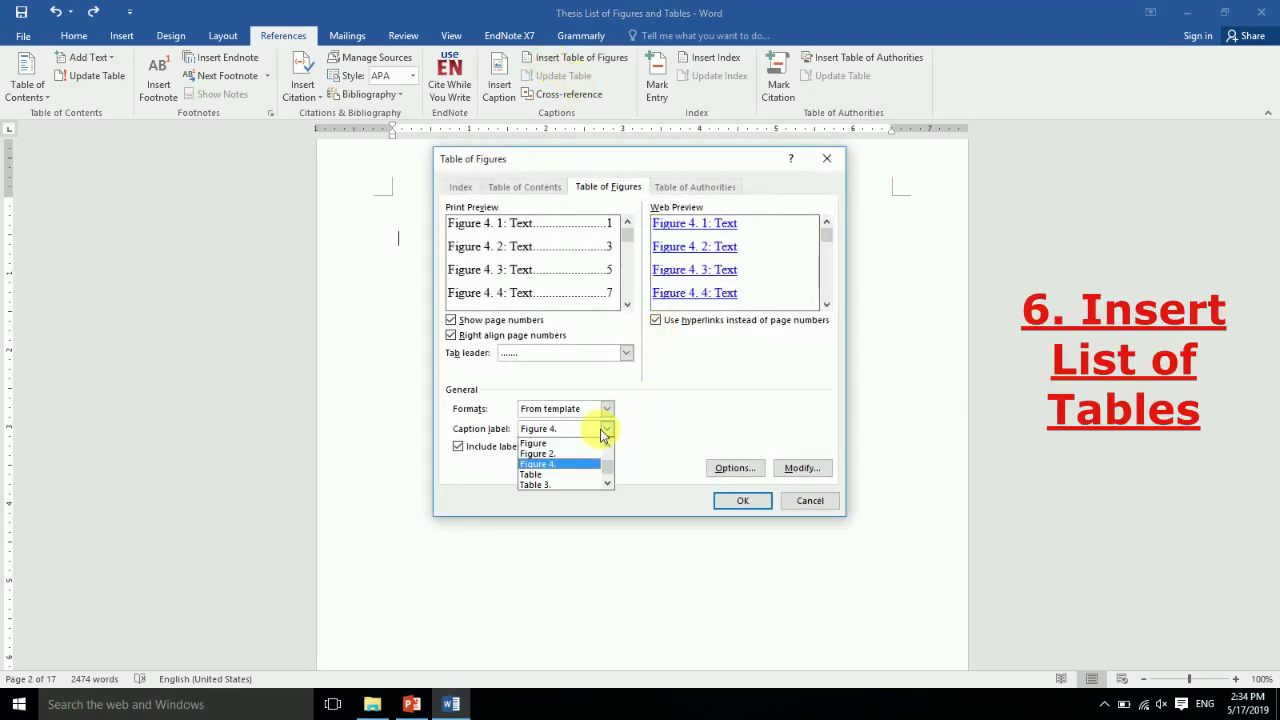
{"action": "left_click", "coordinate": [590, 485]}
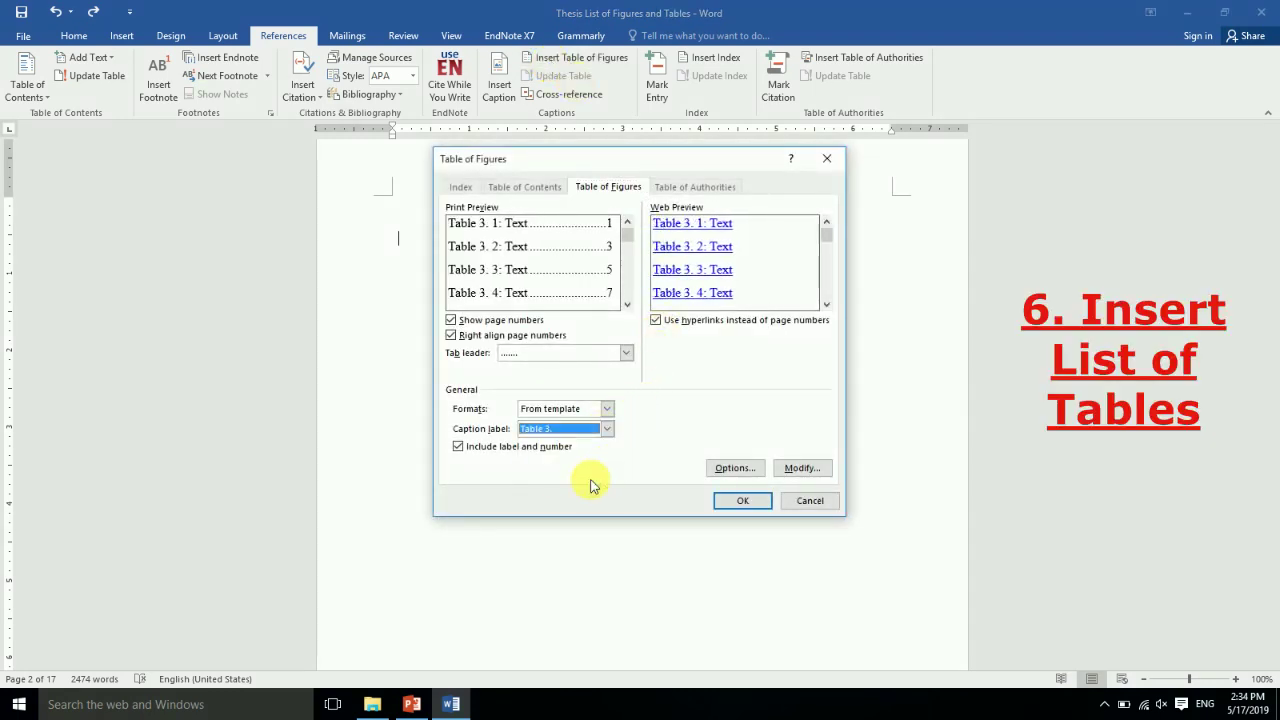
{"action": "left_click", "coordinate": [720, 502]}
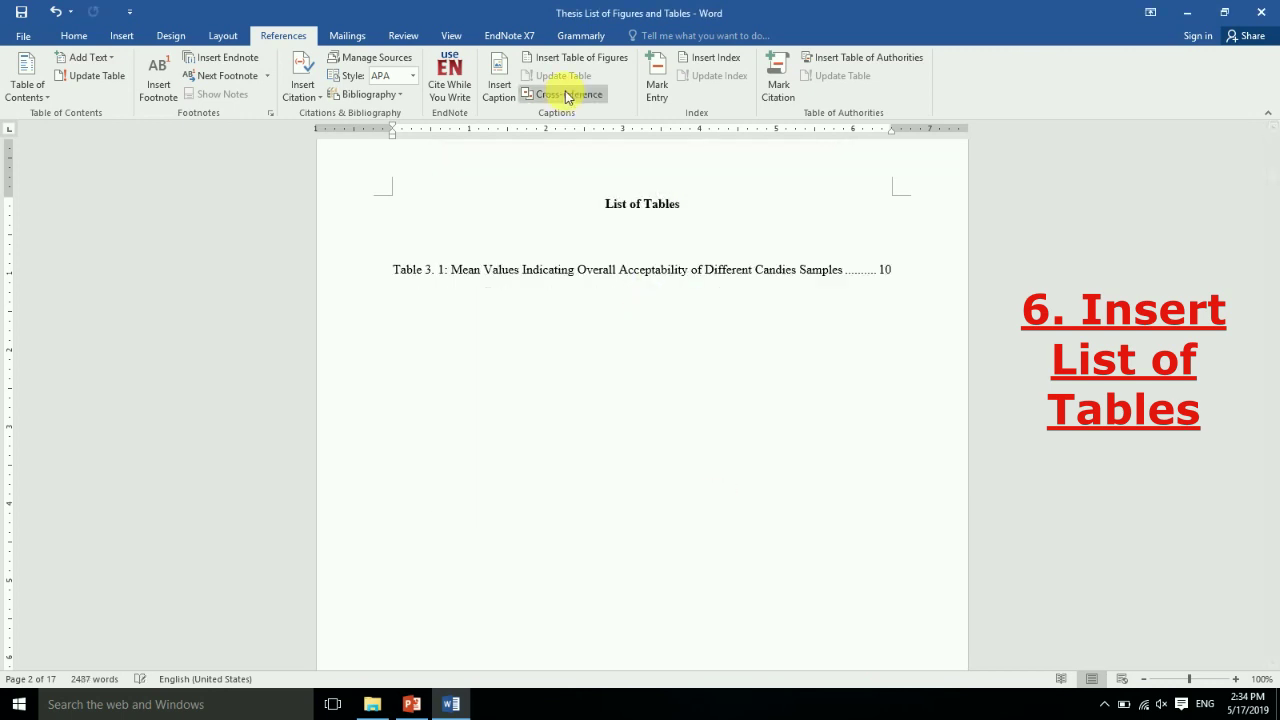
{"action": "left_click", "coordinate": [560, 57]}
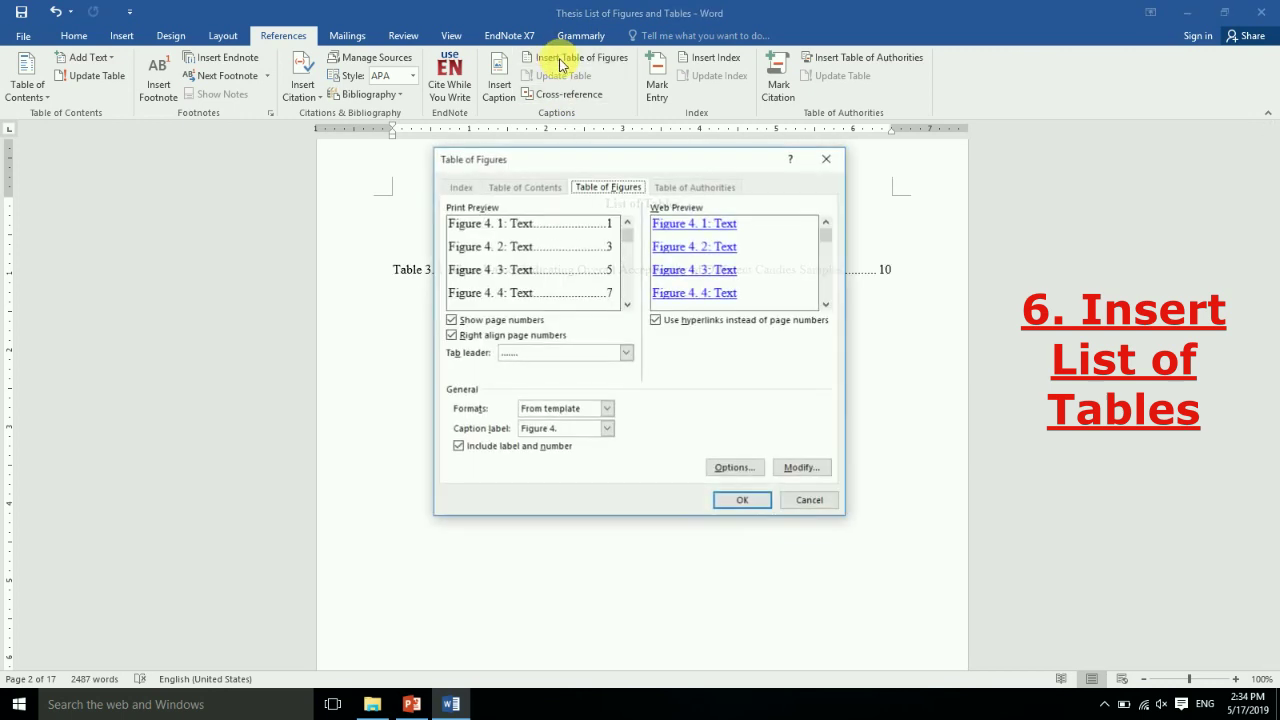
{"action": "left_click", "coordinate": [606, 428]}
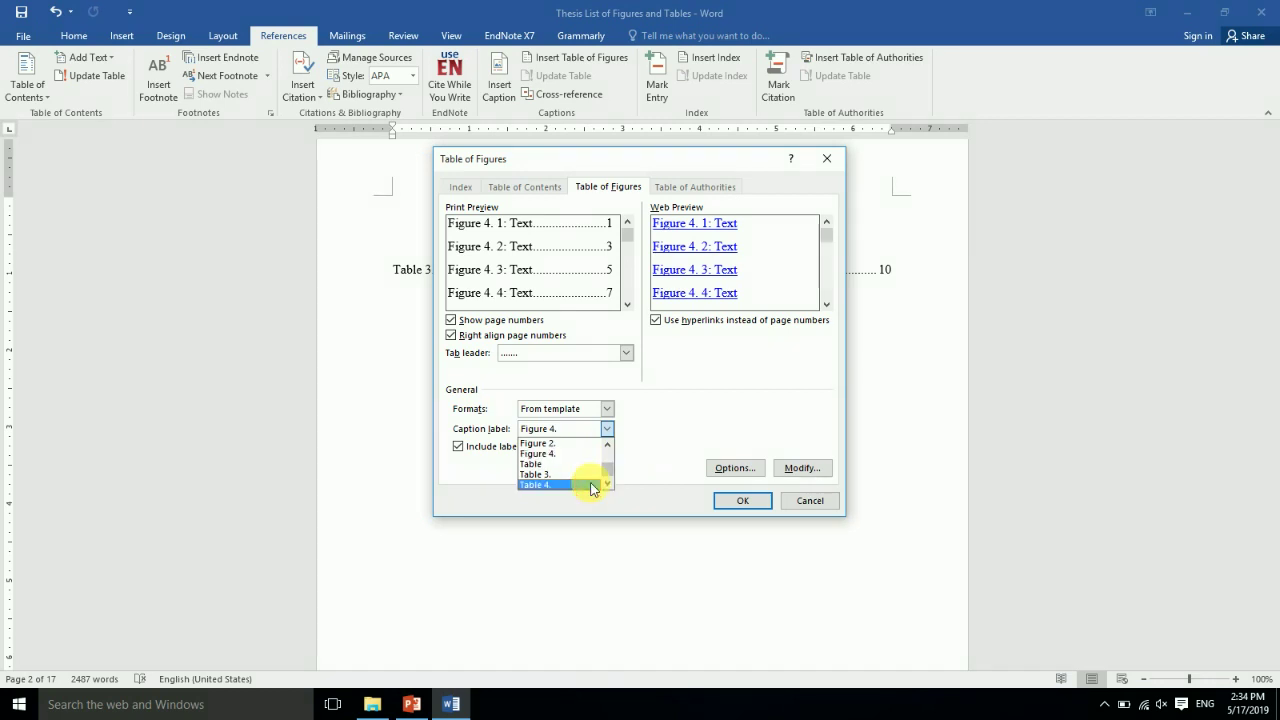
{"action": "left_click", "coordinate": [580, 485]}
{"action": "left_click", "coordinate": [740, 500]}
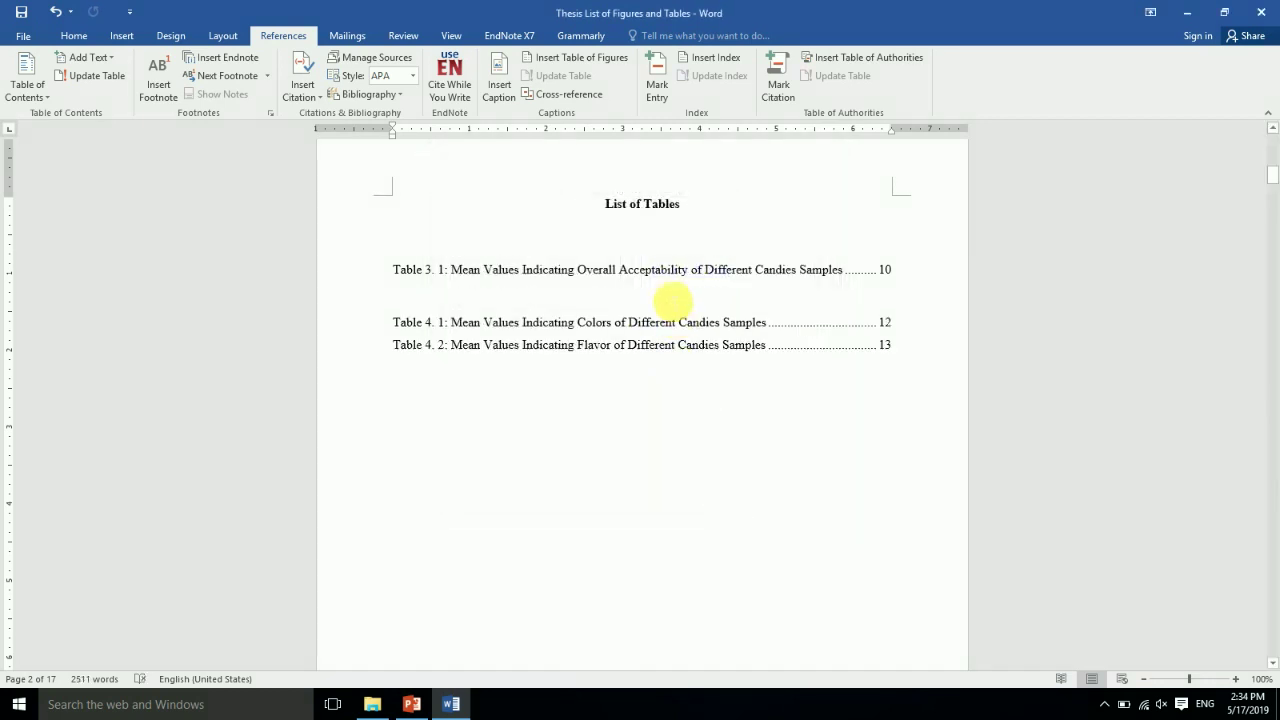
- Delete the blank lines after Table 3.1 and under the heading, then select all three entries
{"action": "left_click", "coordinate": [672, 299]}
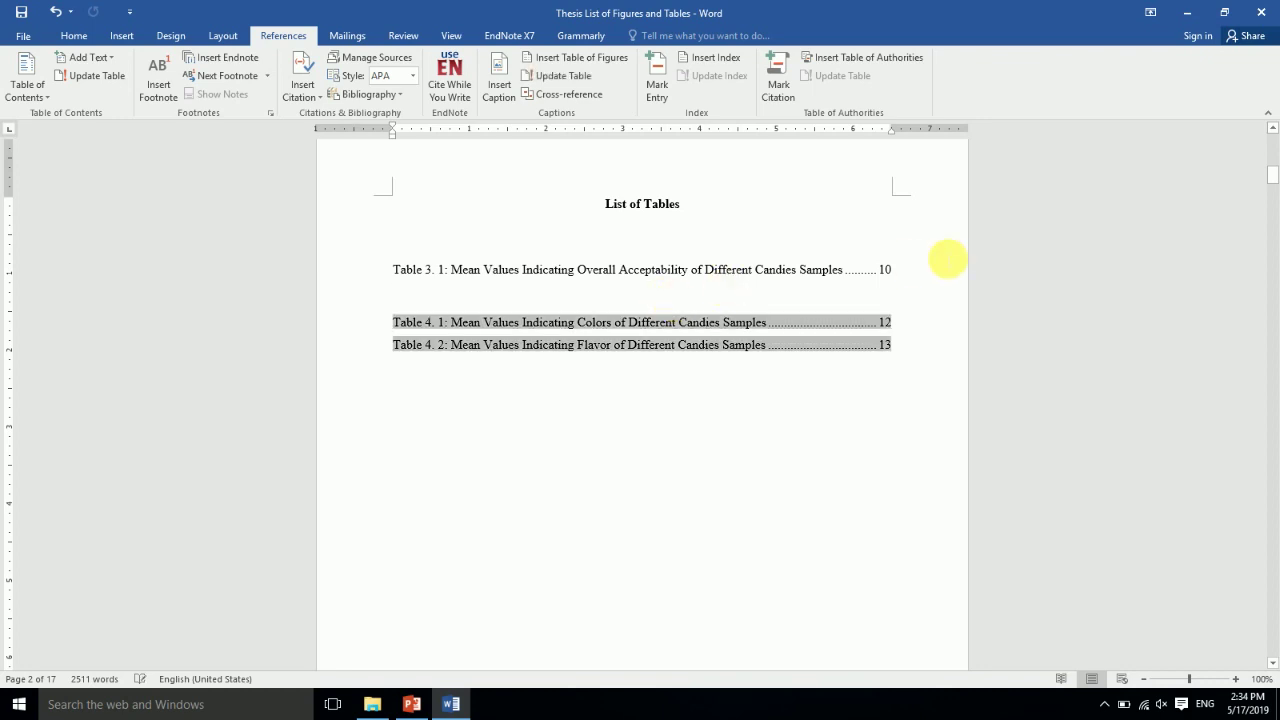
{"action": "left_click", "coordinate": [915, 275]}
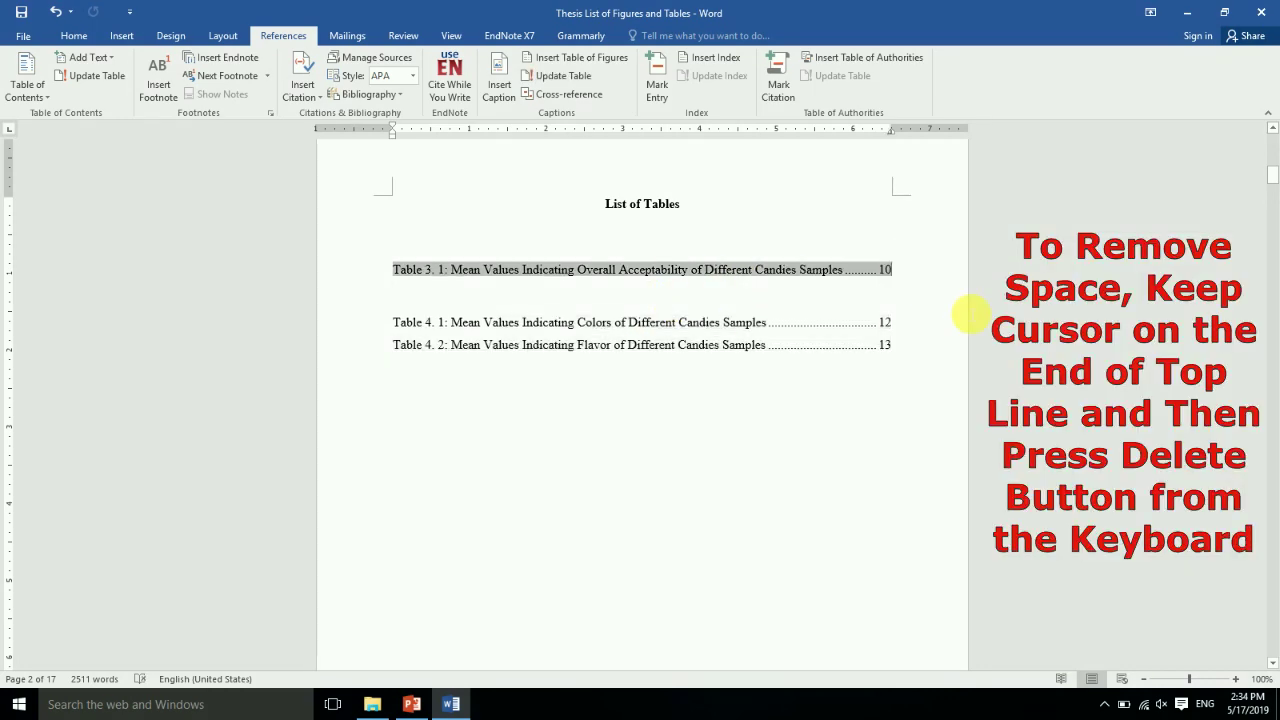
{"action": "key", "text": "Delete"}
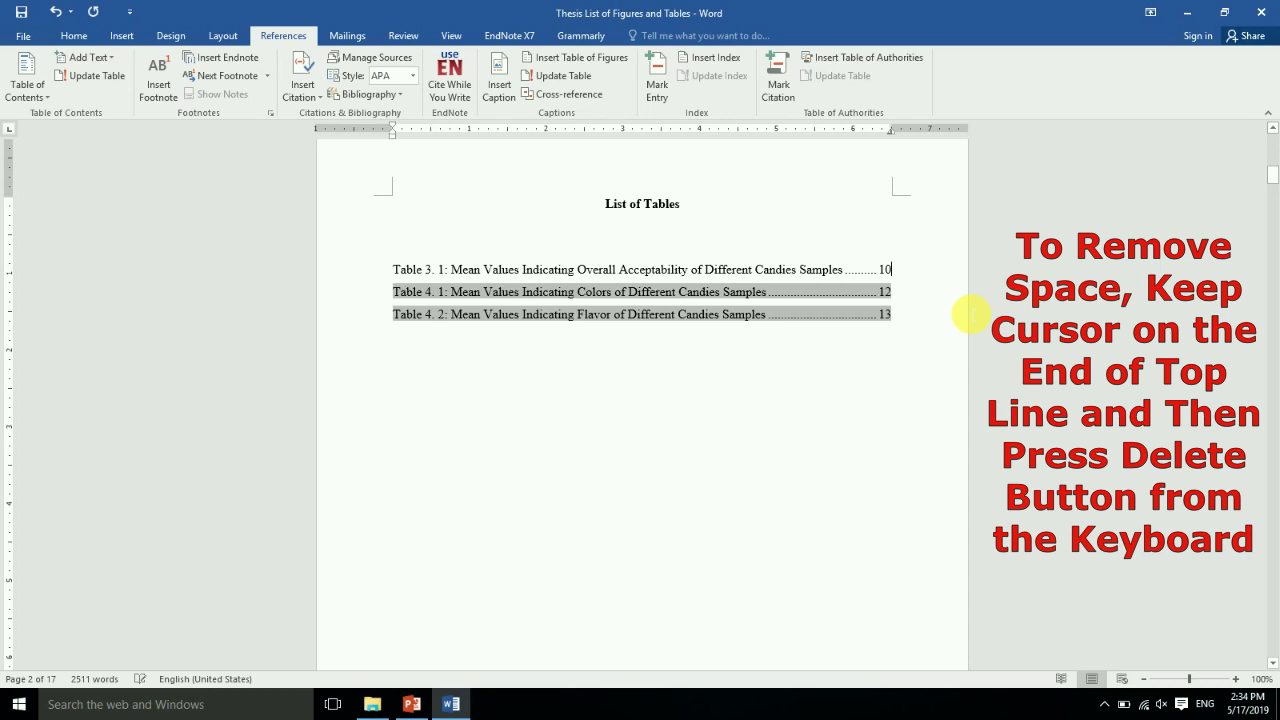
{"action": "left_click", "coordinate": [898, 423]}
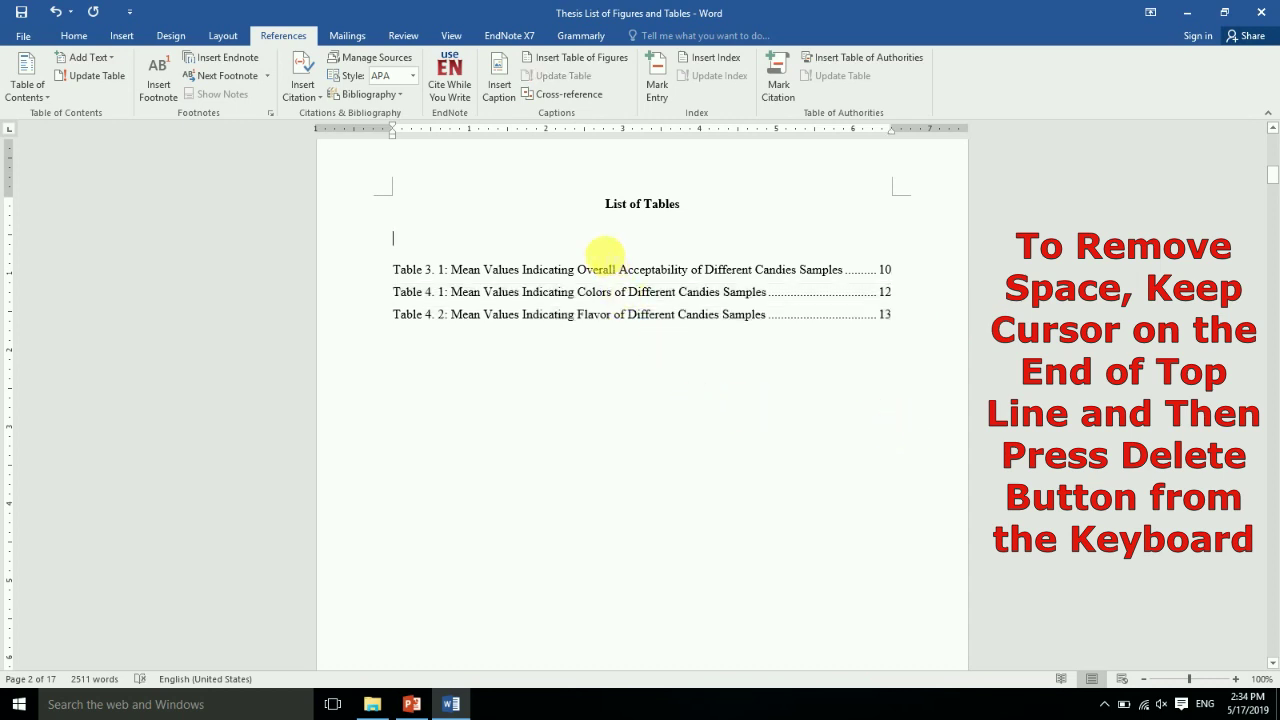
{"action": "key", "text": "Delete"}
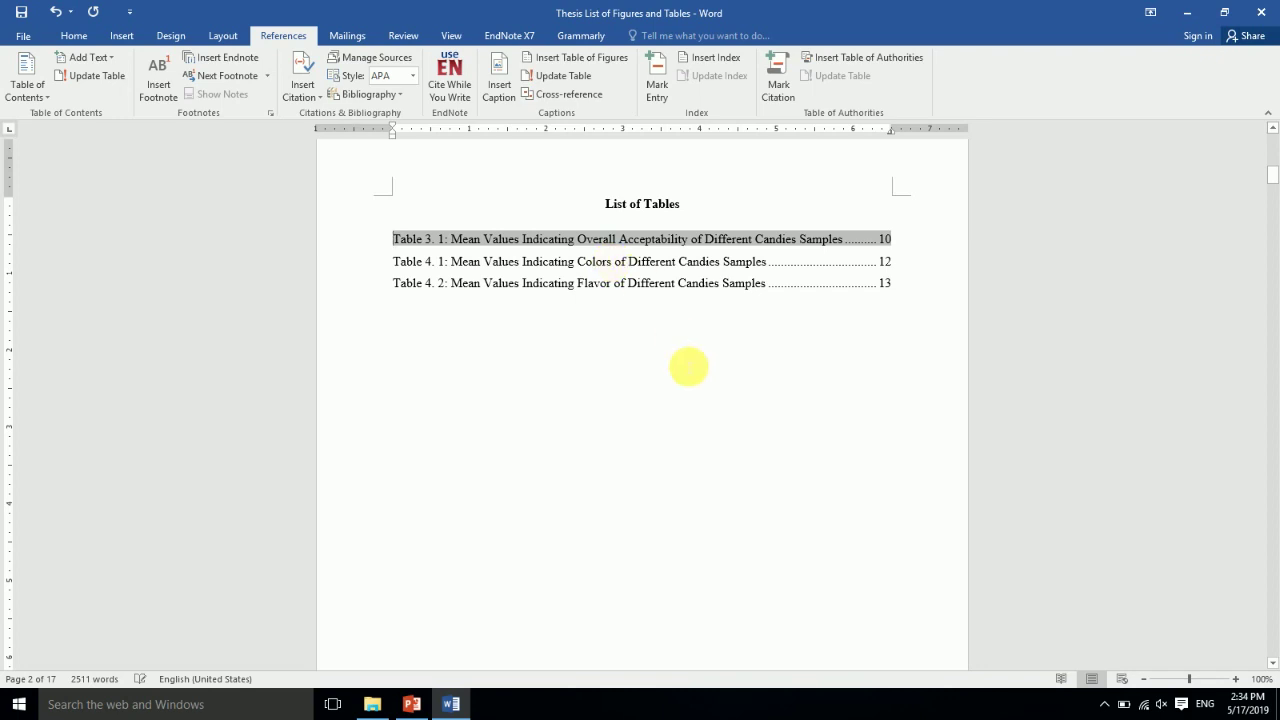
{"action": "left_click", "coordinate": [668, 349]}
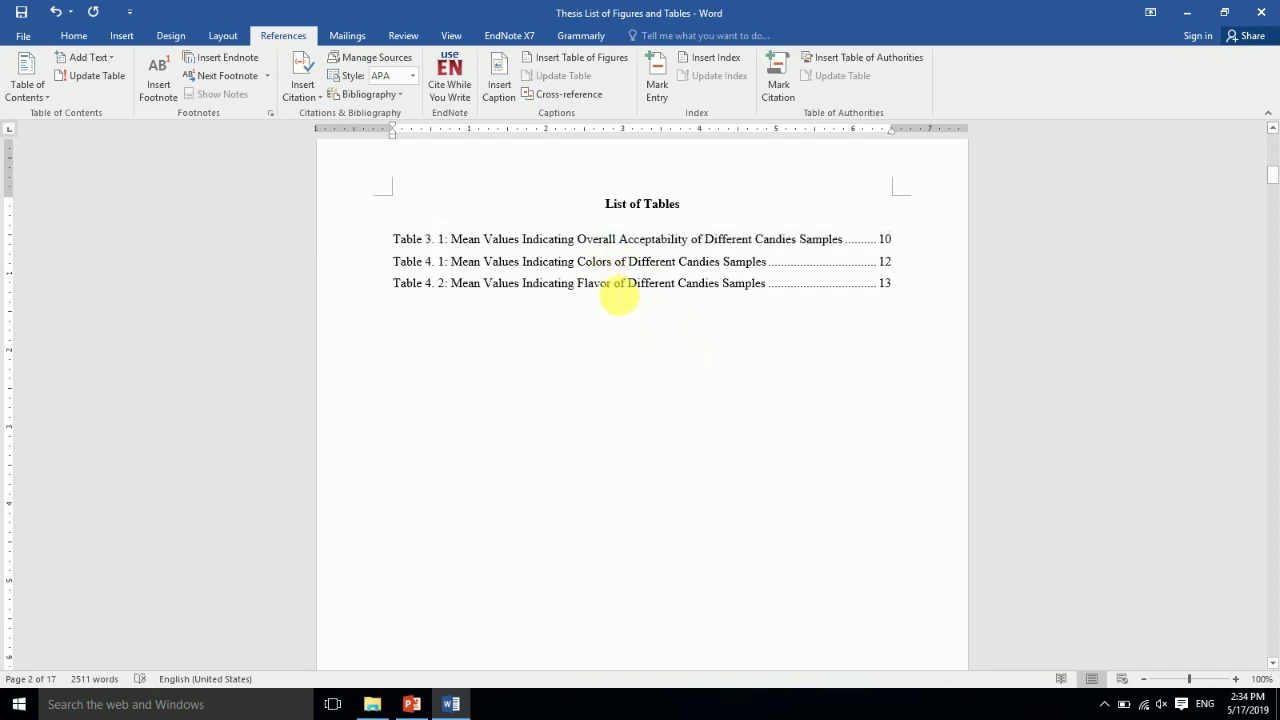
{"action": "left_click", "coordinate": [548, 262]}
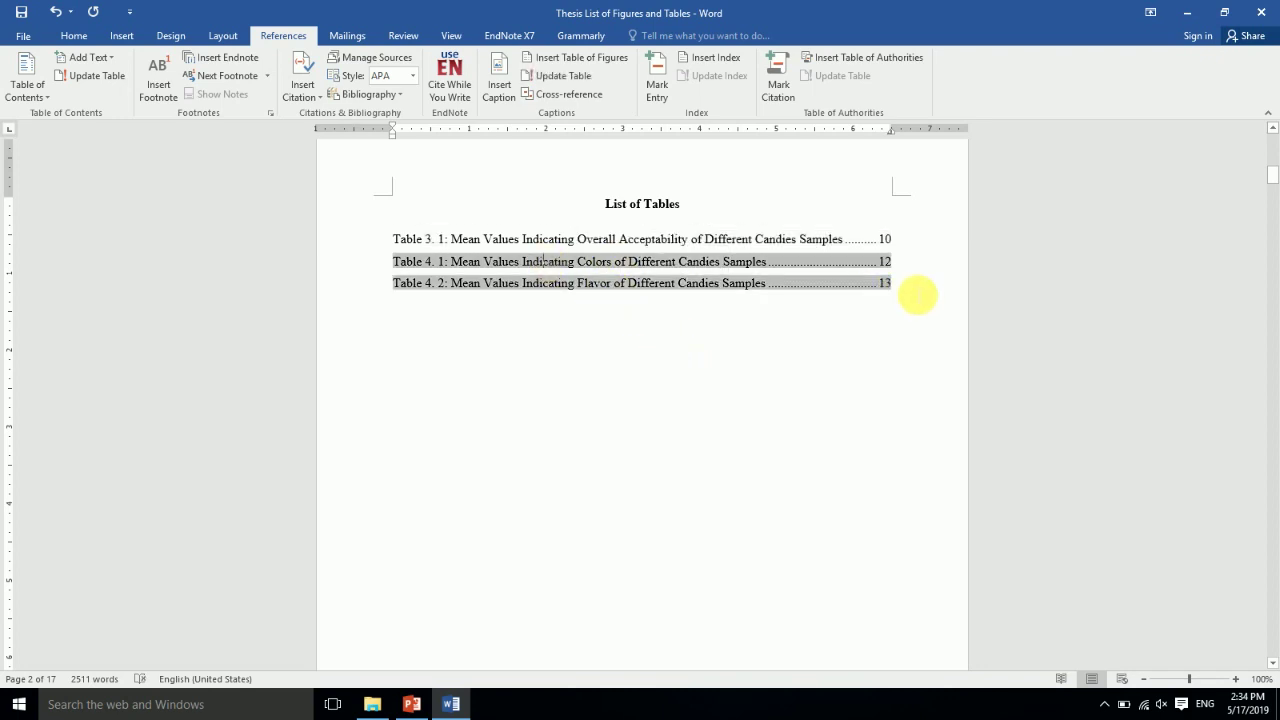
{"action": "left_click_drag", "start_coordinate": [917, 294], "coordinate": [510, 248]}
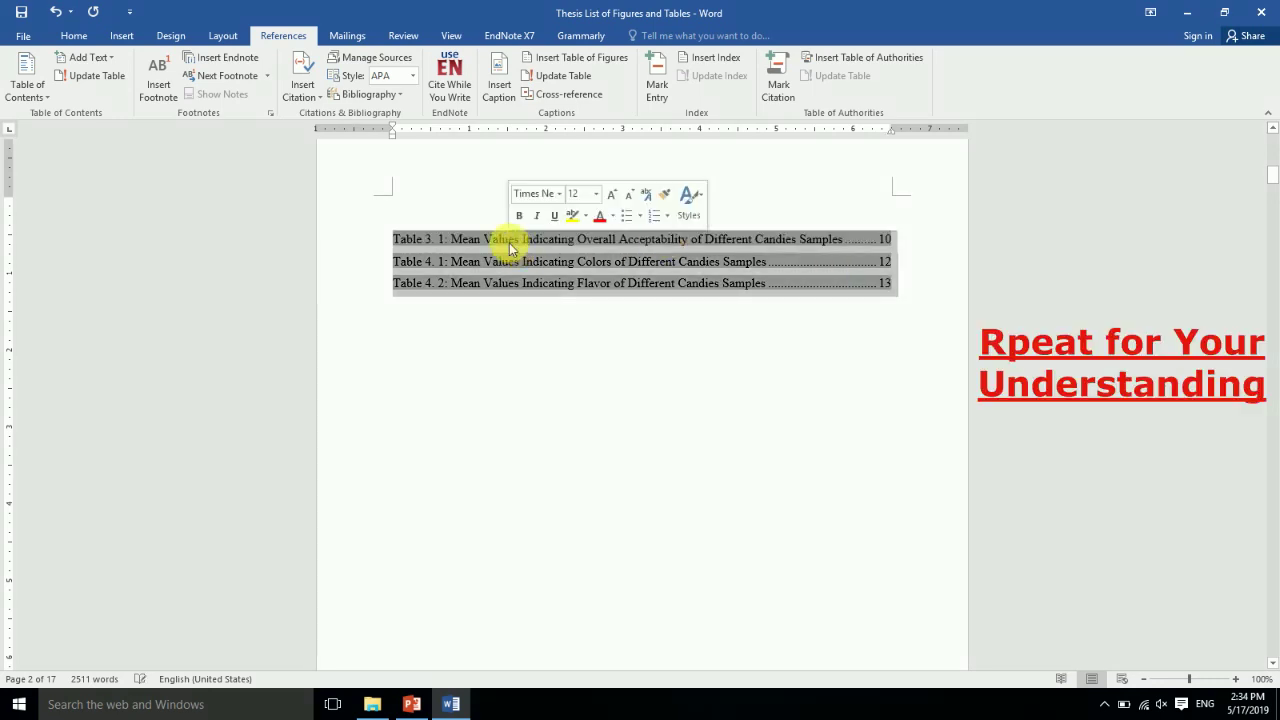
{"action": "key", "text": "Delete"}
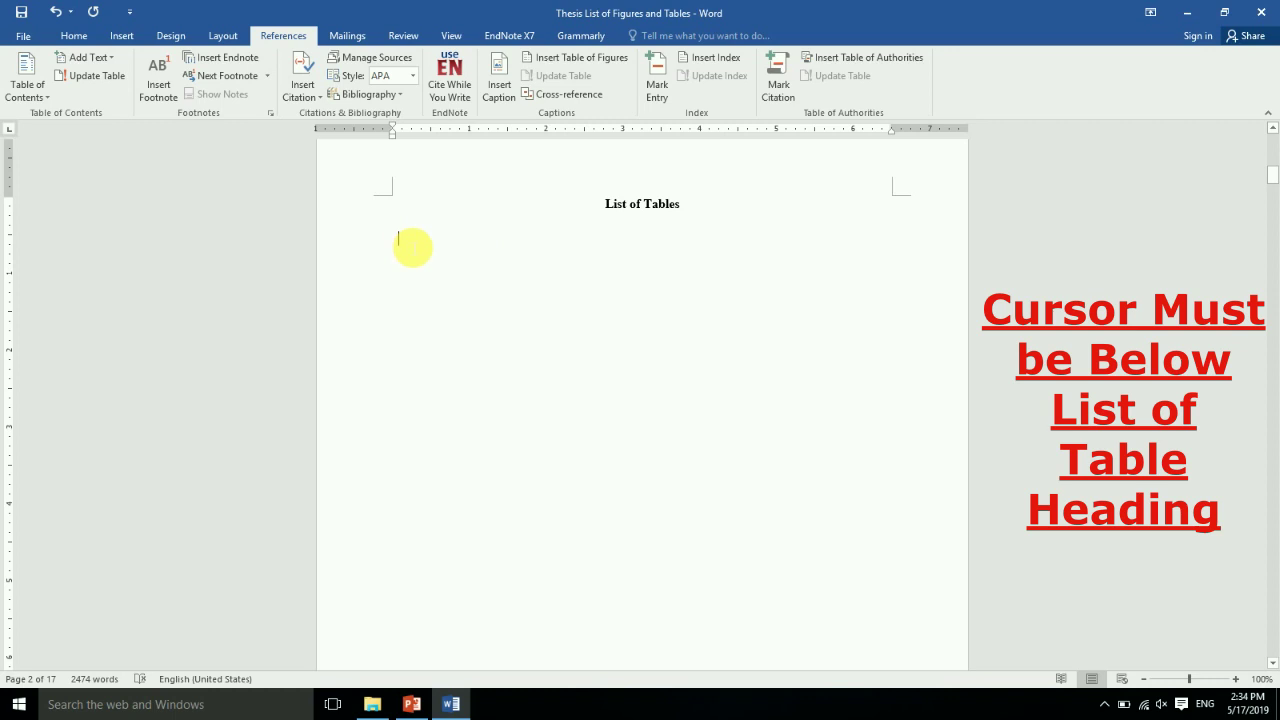
{"action": "left_click", "coordinate": [557, 60]}
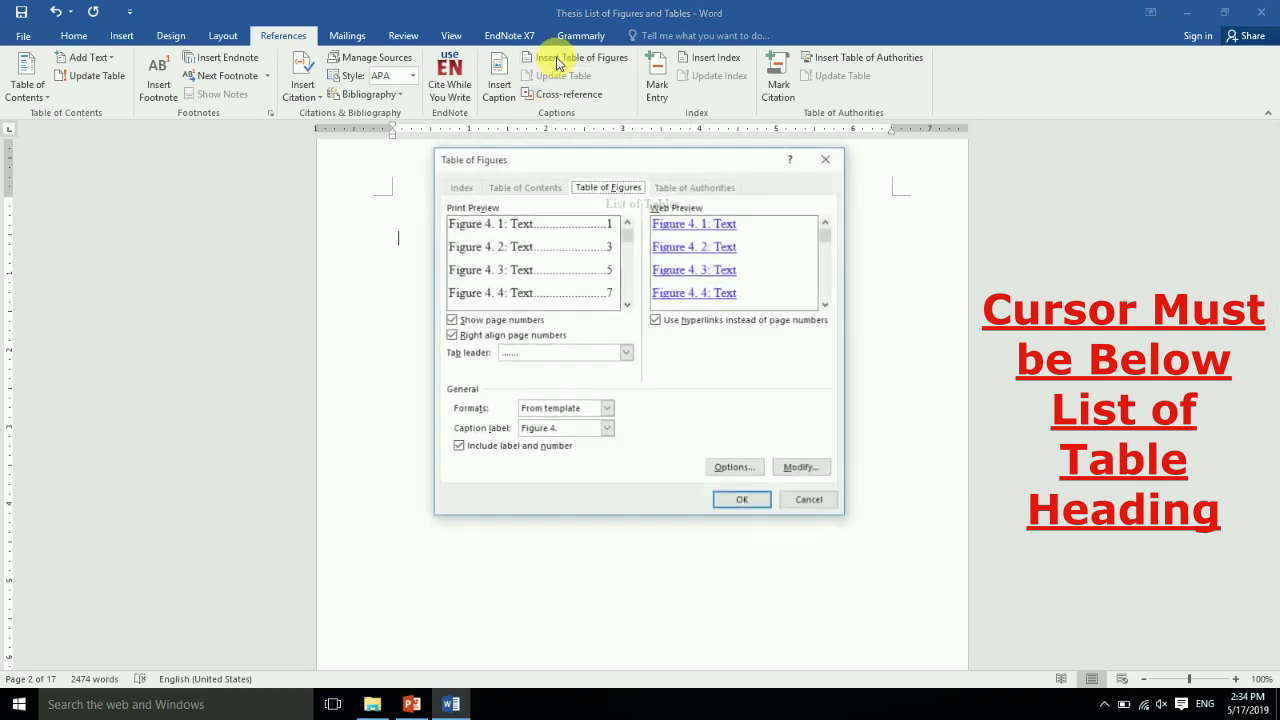
{"action": "left_click", "coordinate": [605, 428]}
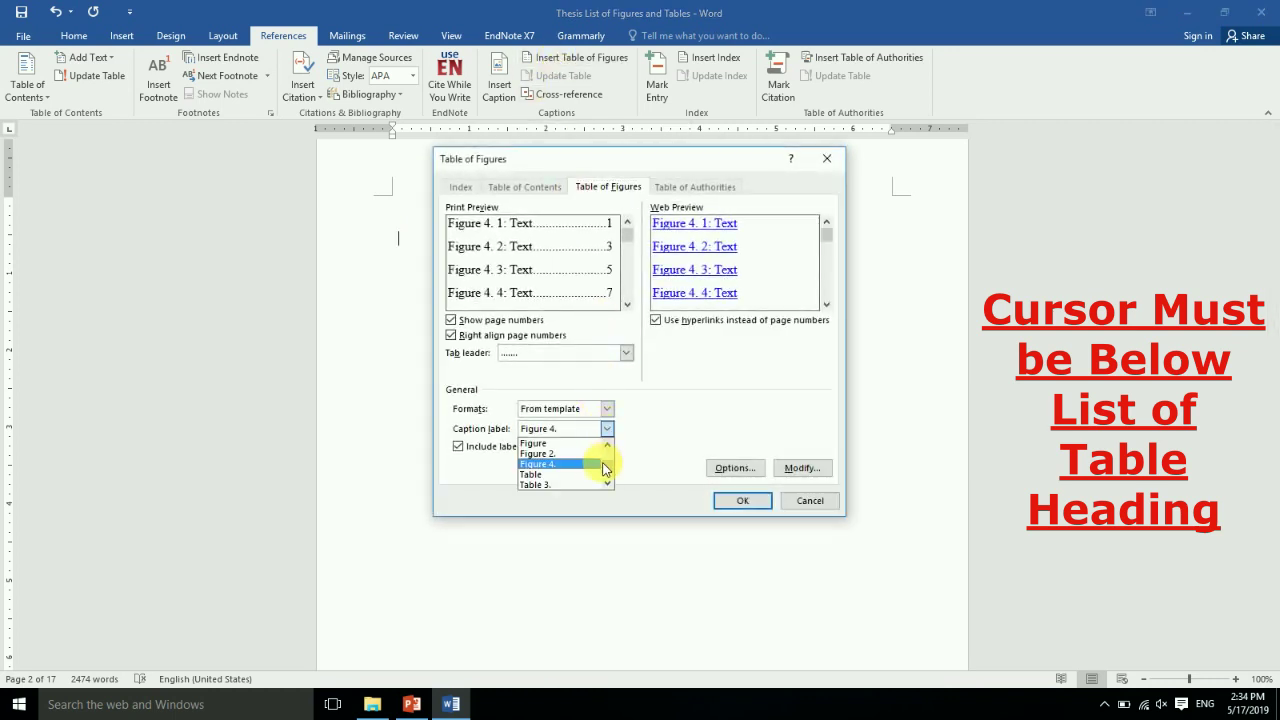
{"action": "left_click", "coordinate": [580, 484]}
{"action": "left_click", "coordinate": [740, 500]}
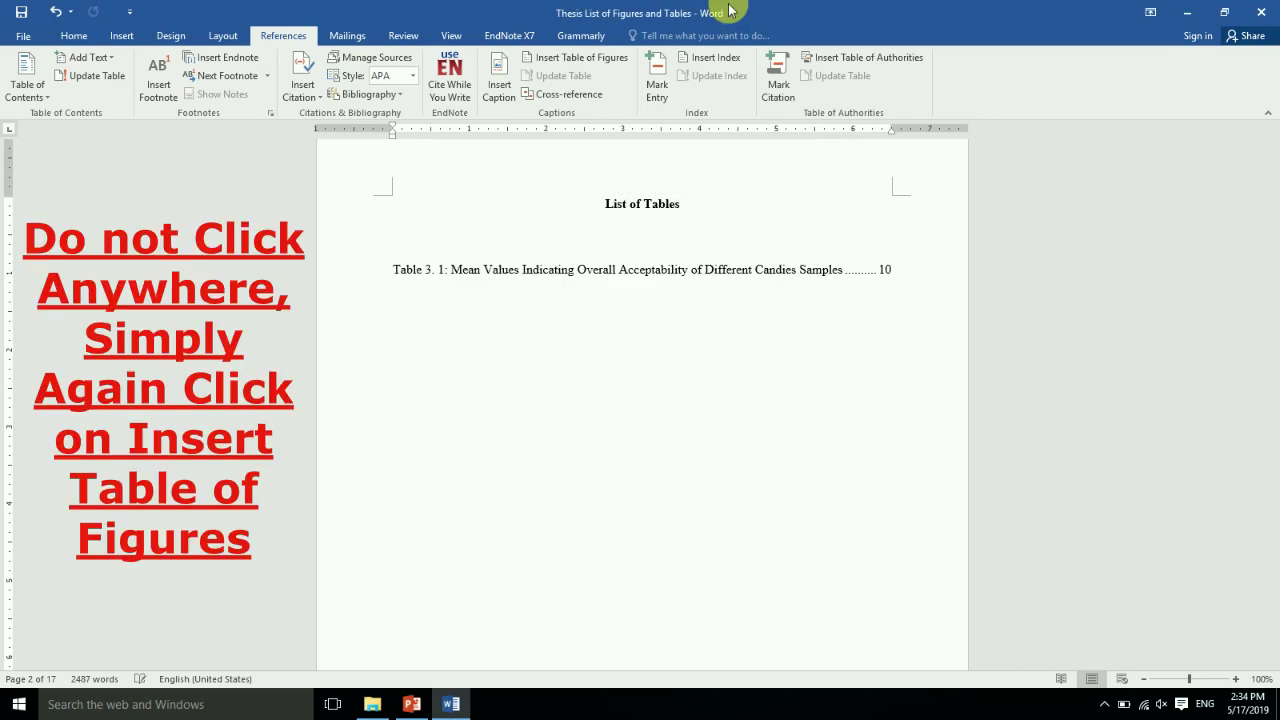
{"action": "left_click", "coordinate": [580, 57]}
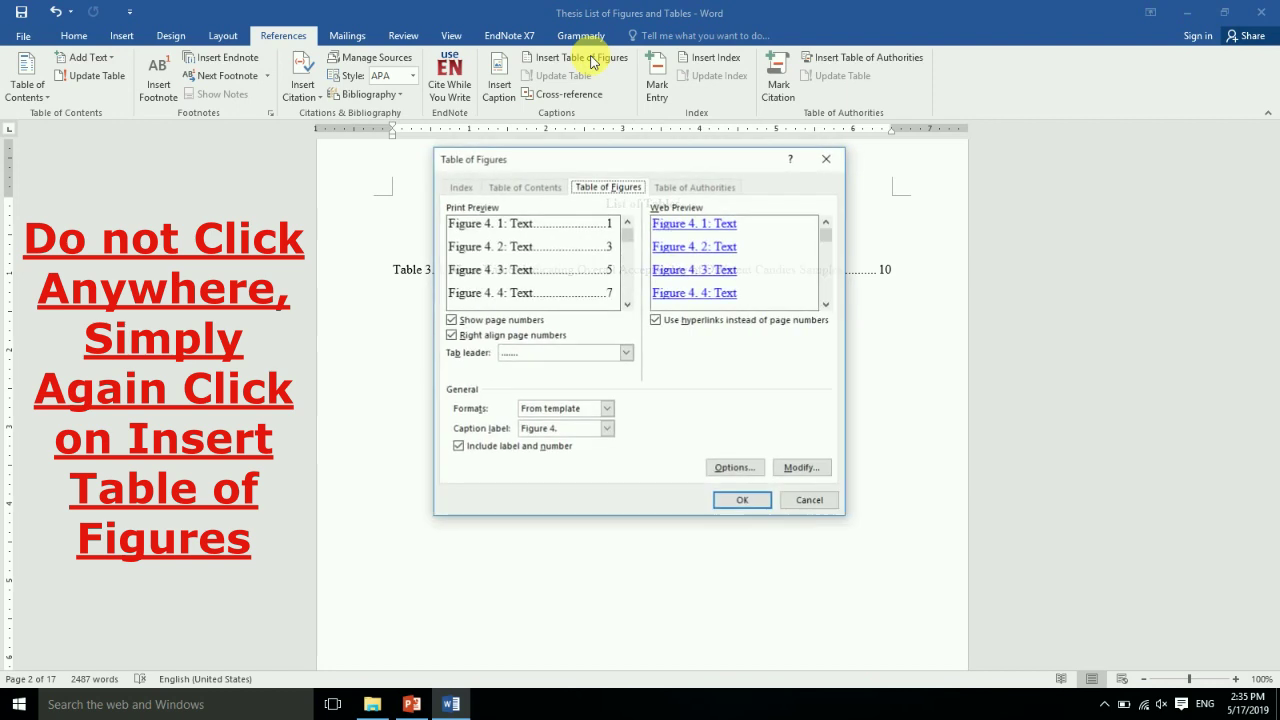
{"action": "left_click", "coordinate": [606, 428]}
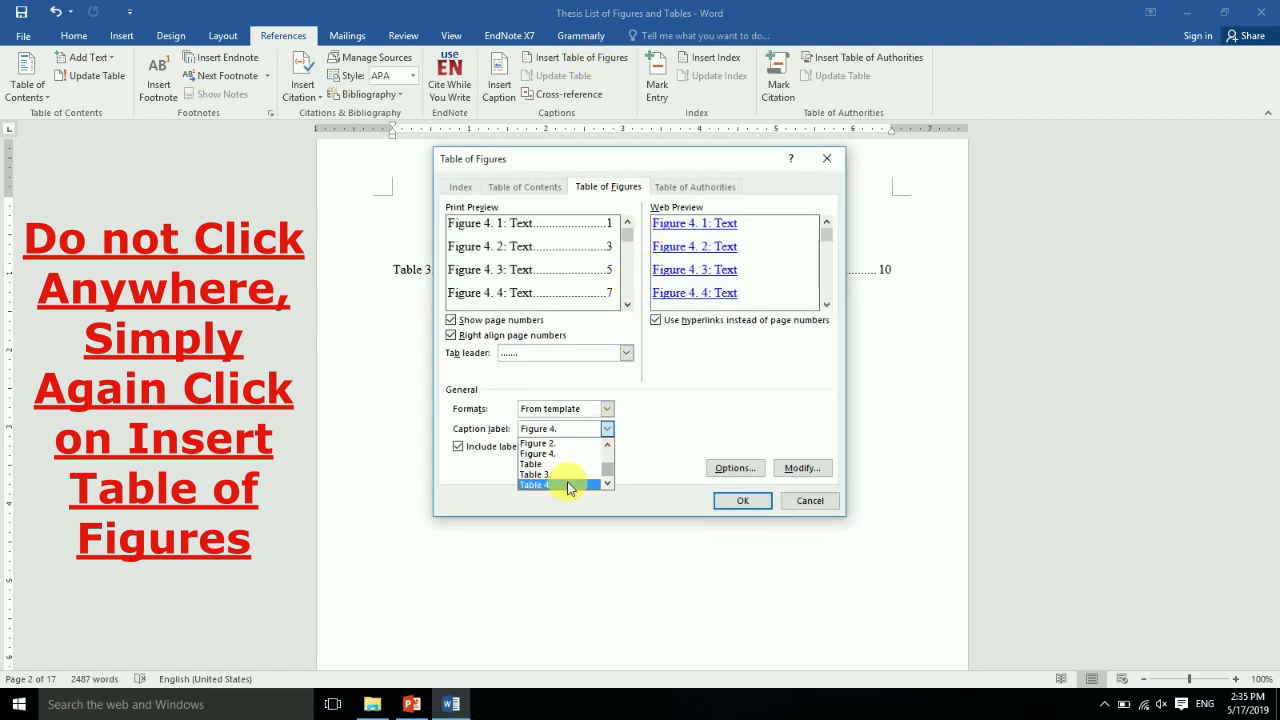
{"action": "left_click", "coordinate": [567, 483]}
{"action": "left_click", "coordinate": [724, 503]}
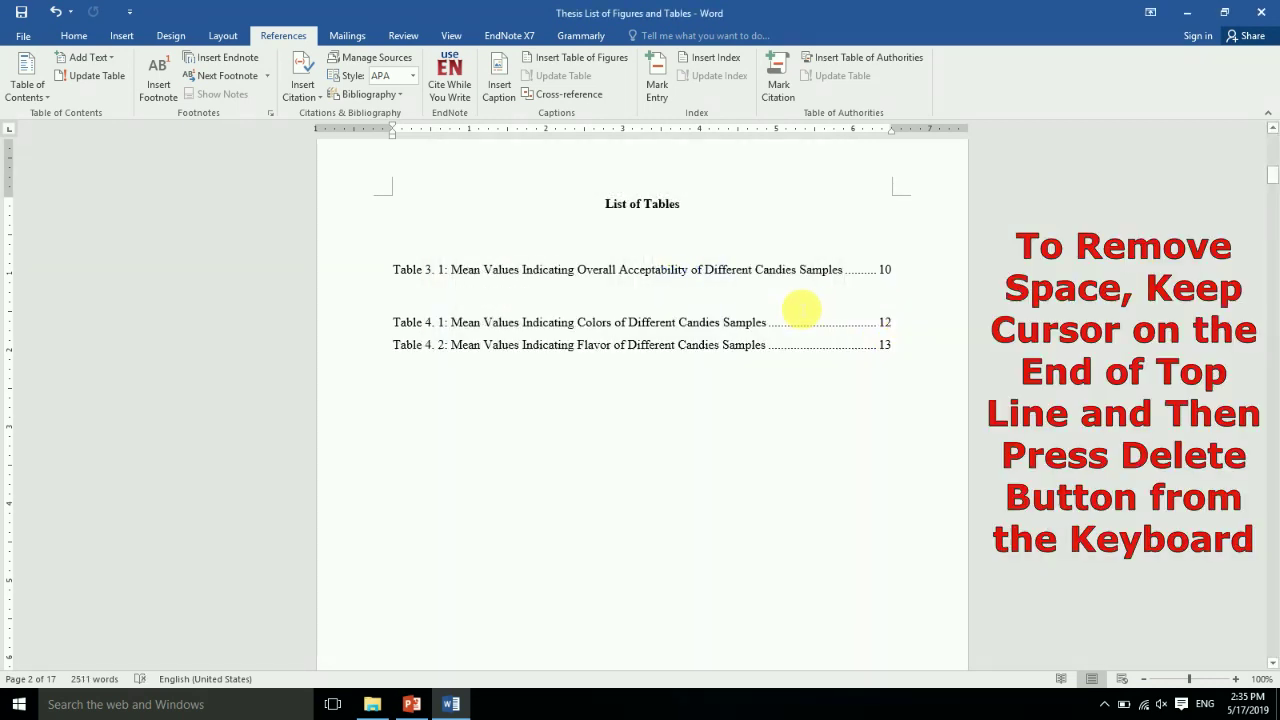
{"action": "left_click", "coordinate": [889, 300]}
{"action": "left_click", "coordinate": [899, 278]}
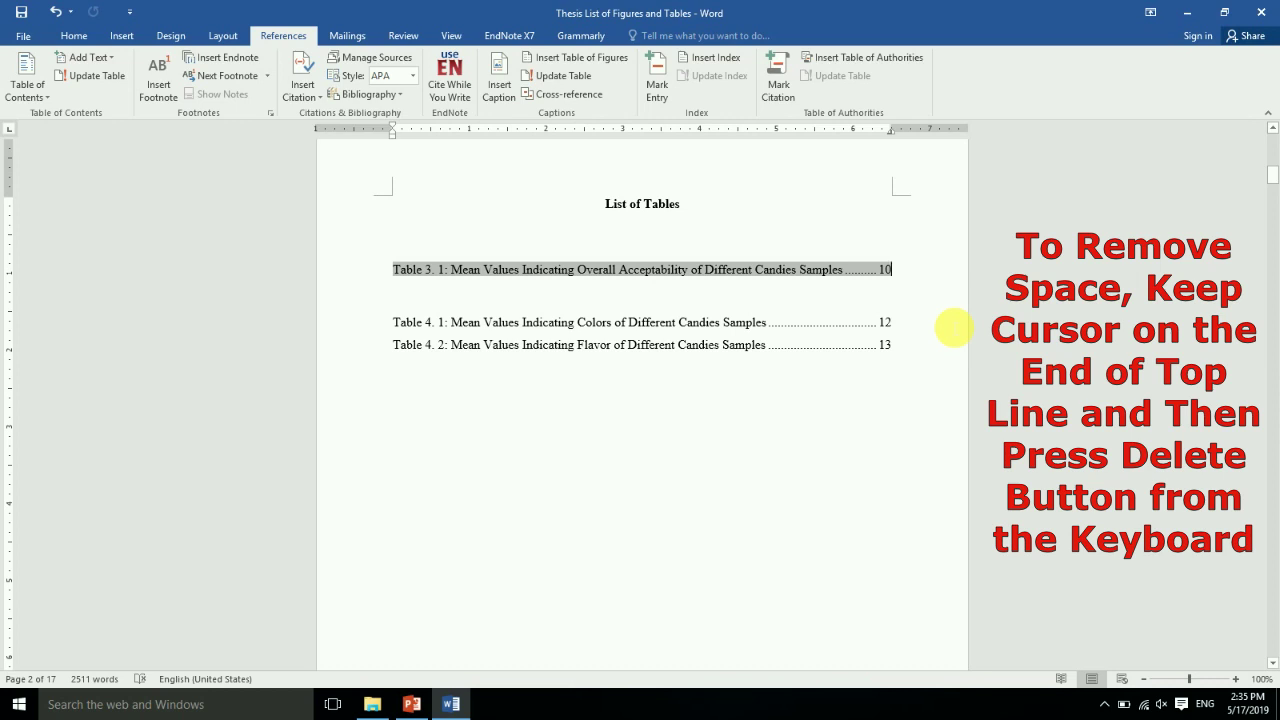
{"action": "key", "text": "Delete"}
{"action": "left_click", "coordinate": [771, 246]}
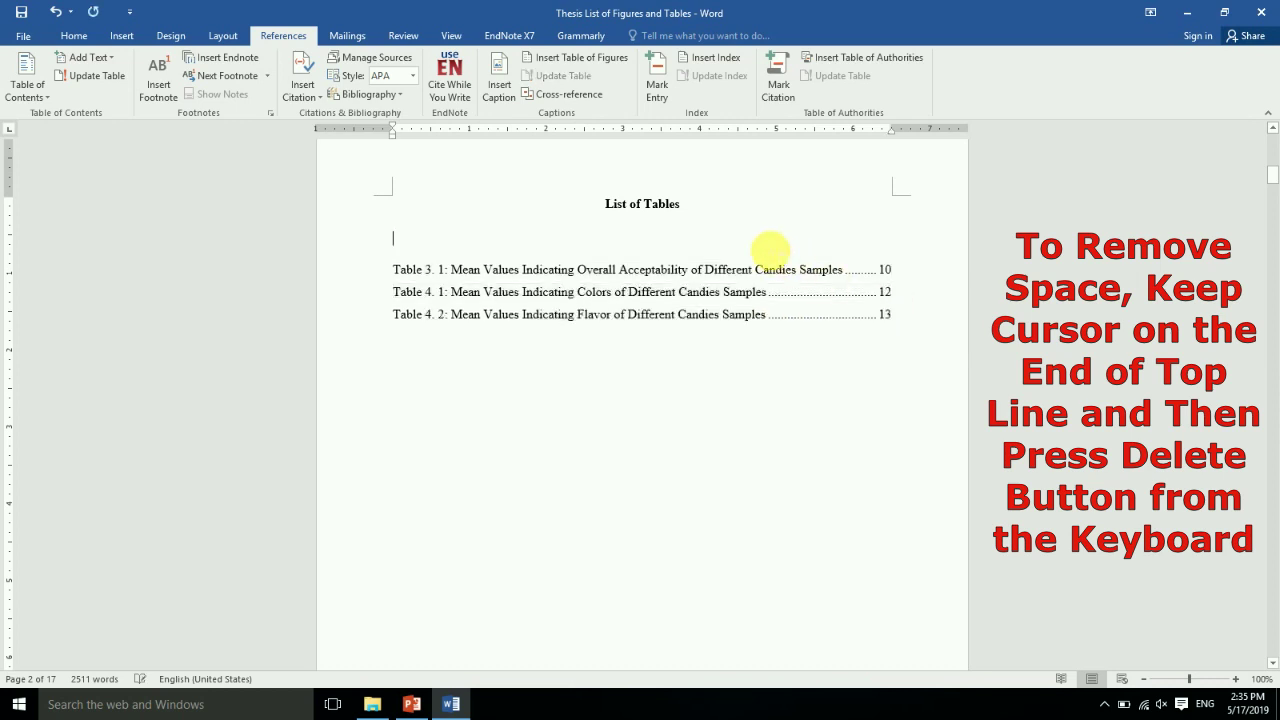
{"action": "key", "text": "Delete"}
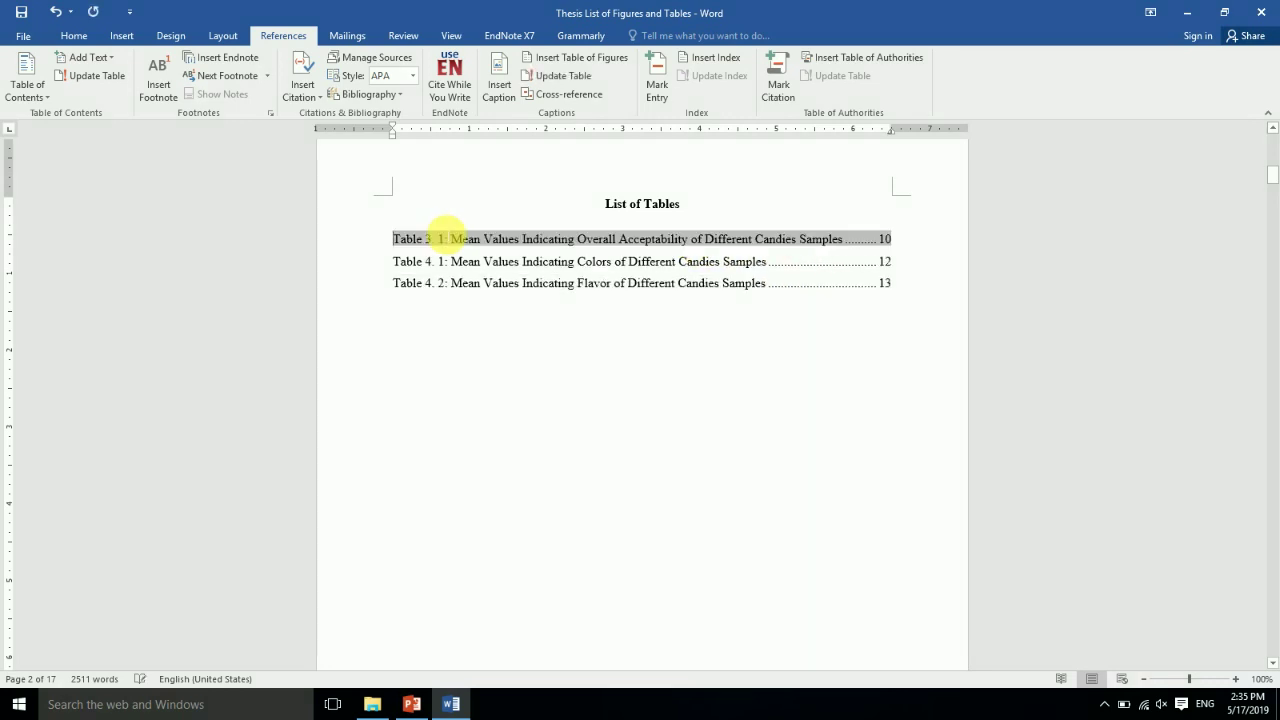
{"action": "left_click", "coordinate": [500, 357]}
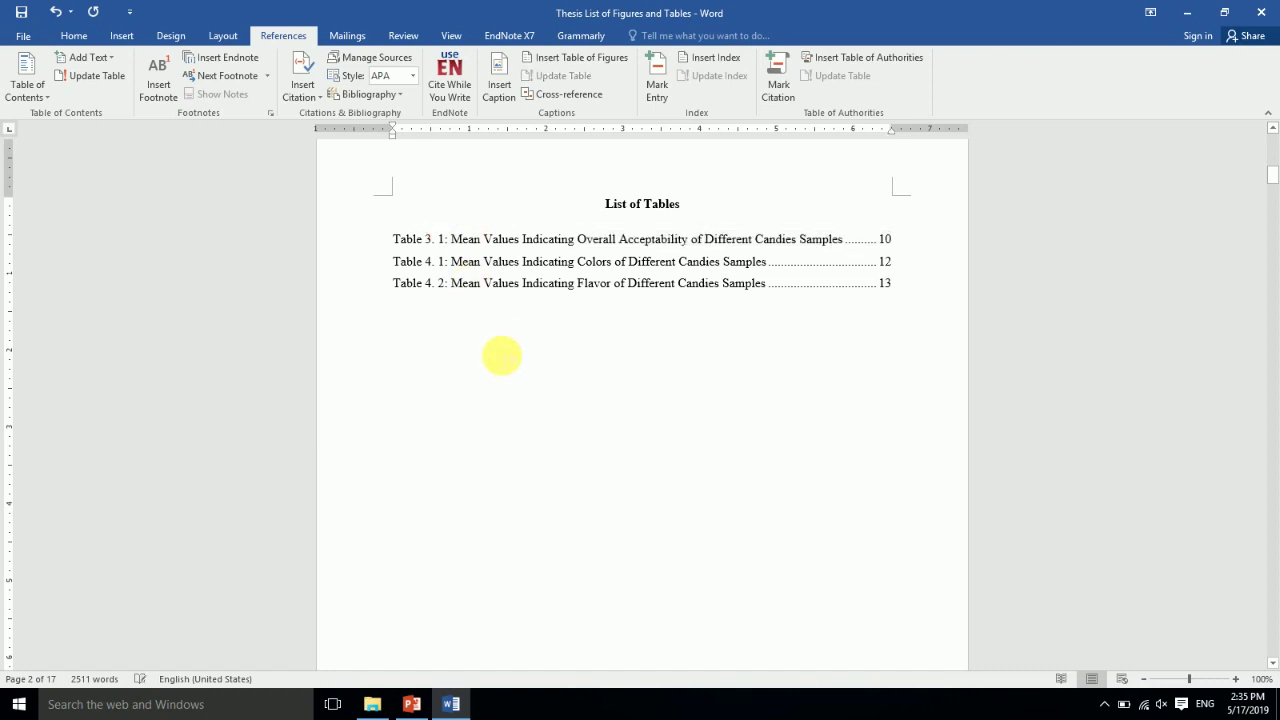
{"action": "mouse_move", "coordinate": [1271, 192]}
{"action": "left_mouse_down"}
{"action": "mouse_move", "coordinate": [1270, 137]}
{"action": "mouse_move", "coordinate": [1270, 184]}
{"action": "left_mouse_up"}
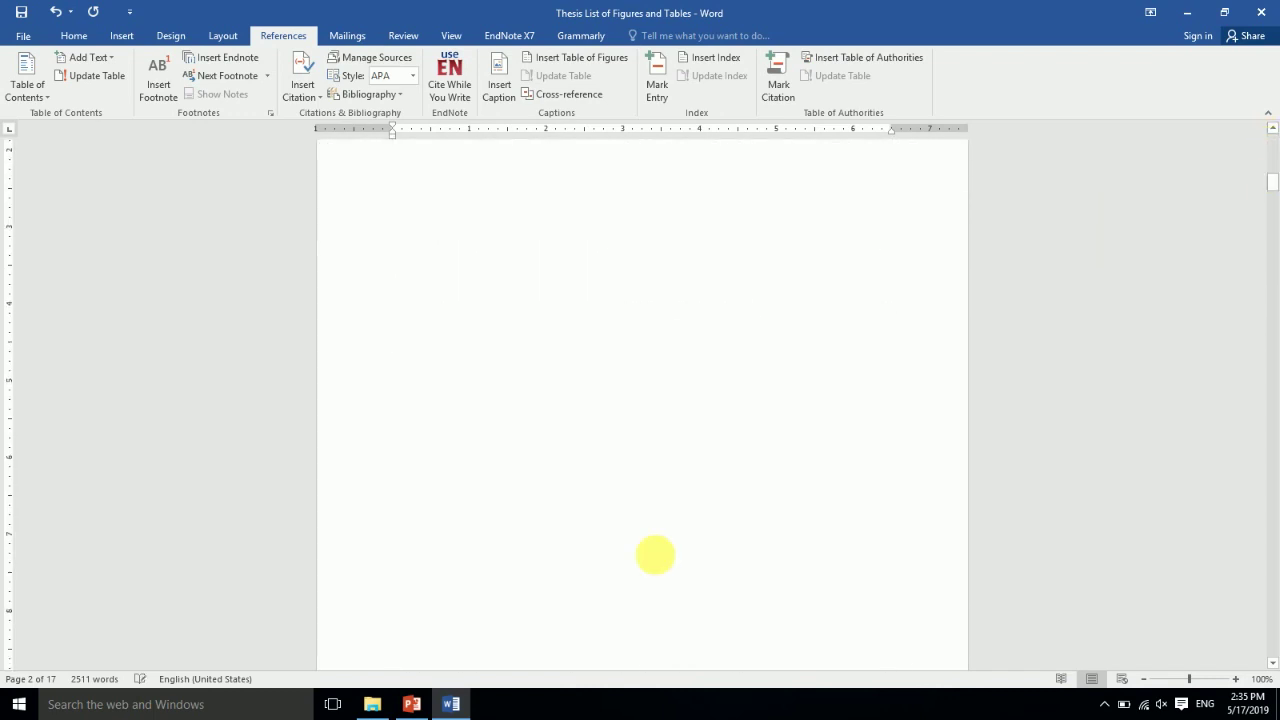
{"action": "left_click", "coordinate": [414, 703]}
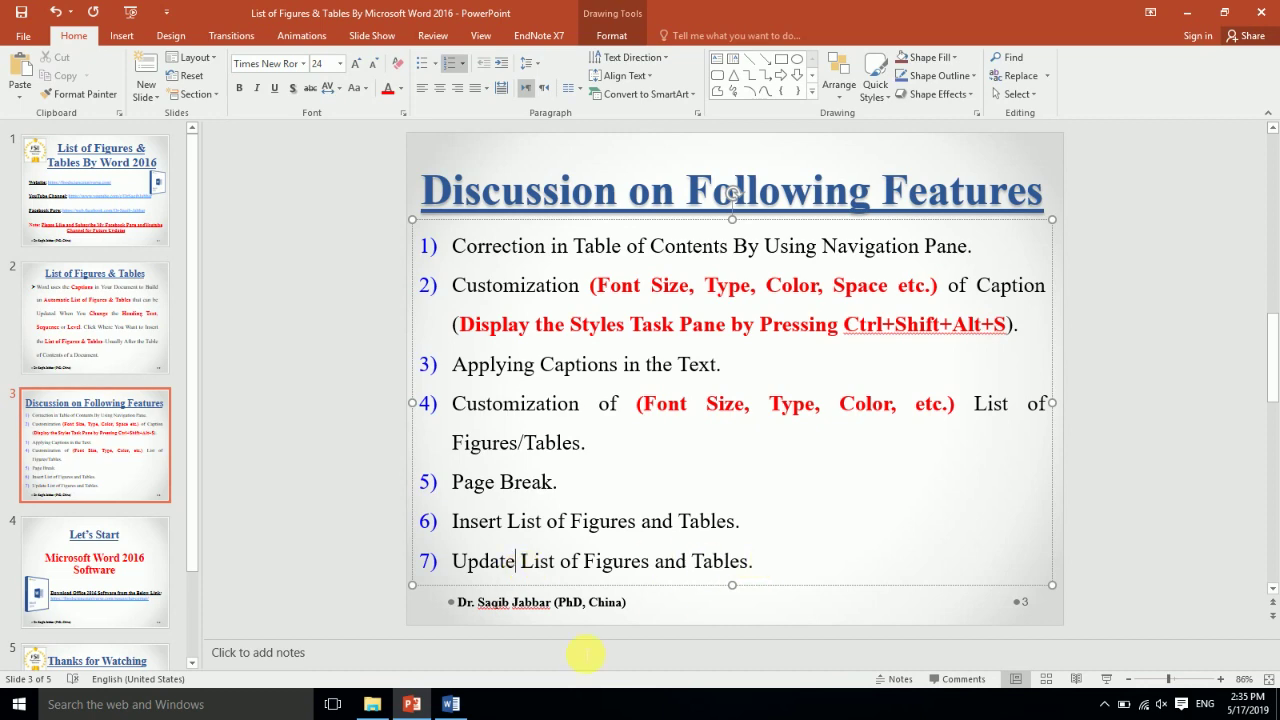
{"action": "left_click", "coordinate": [452, 704]}
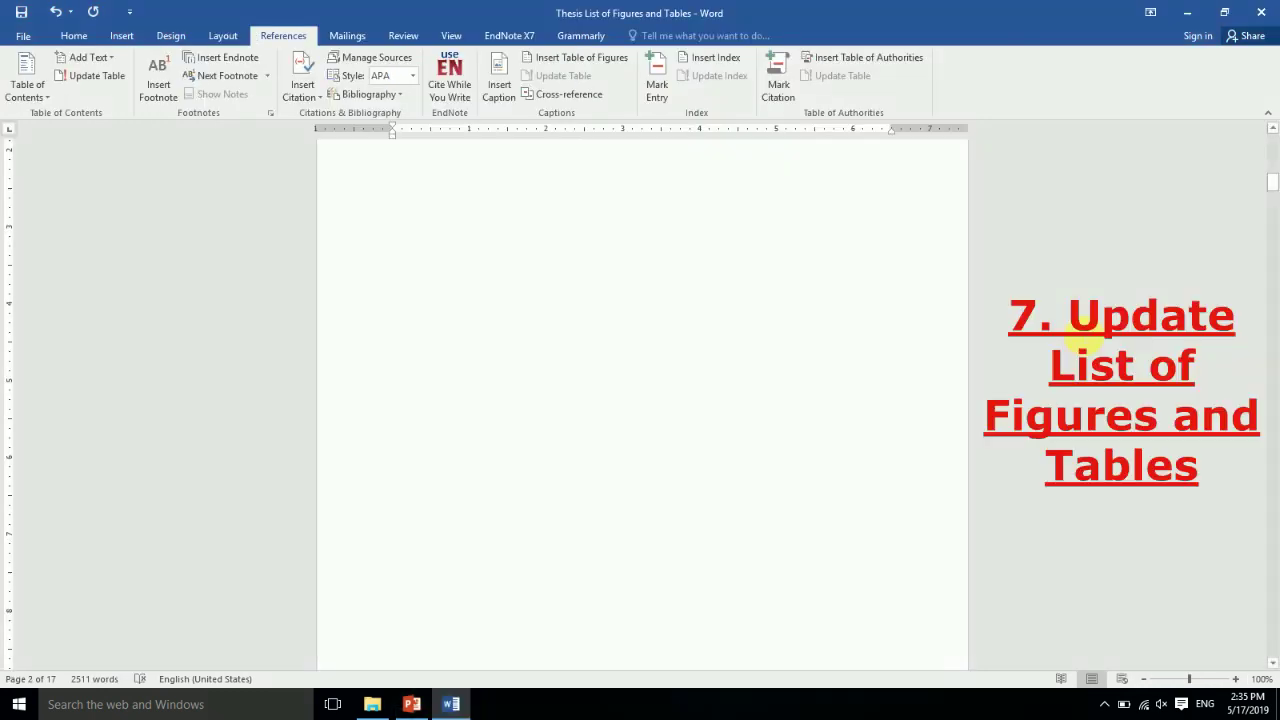
- Scroll through Chapter 2 and back to page 1, where the List of Figures shows pages 7, 14 and 15
{"action": "left_click_drag", "start_coordinate": [1272, 176], "coordinate": [1262, 316]}
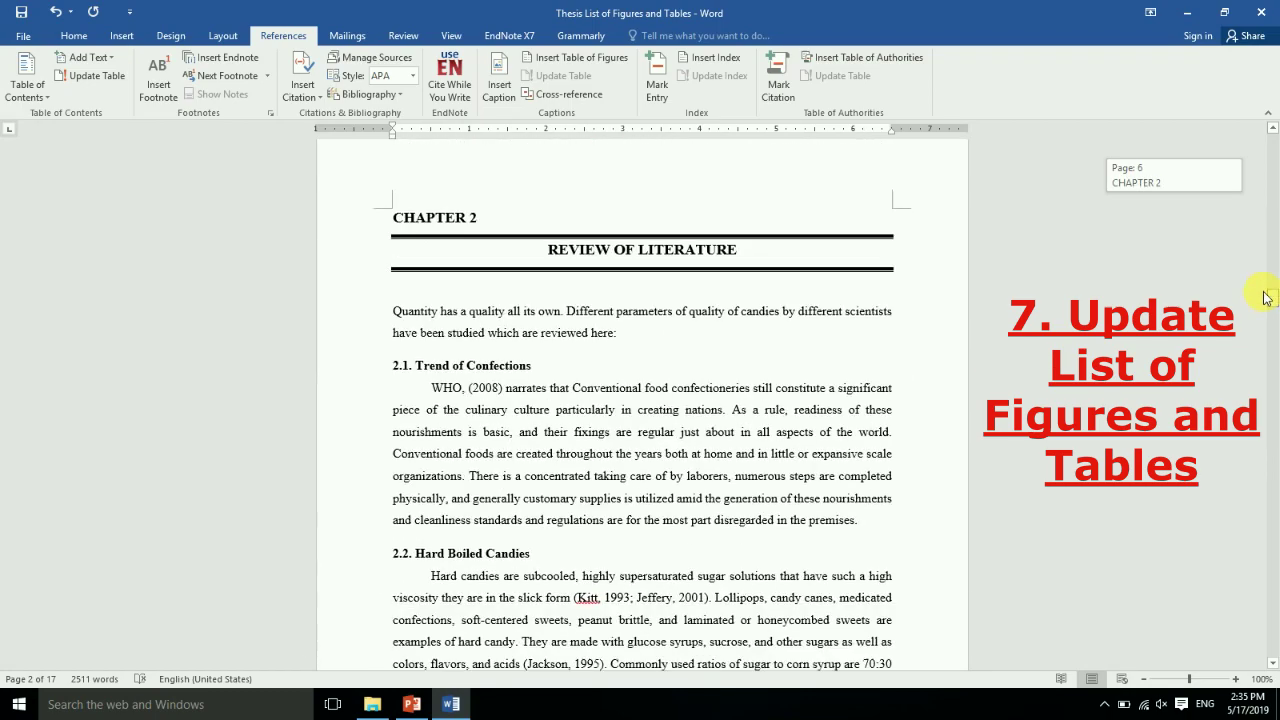
{"action": "left_click_drag", "start_coordinate": [1262, 316], "coordinate": [1275, 335]}
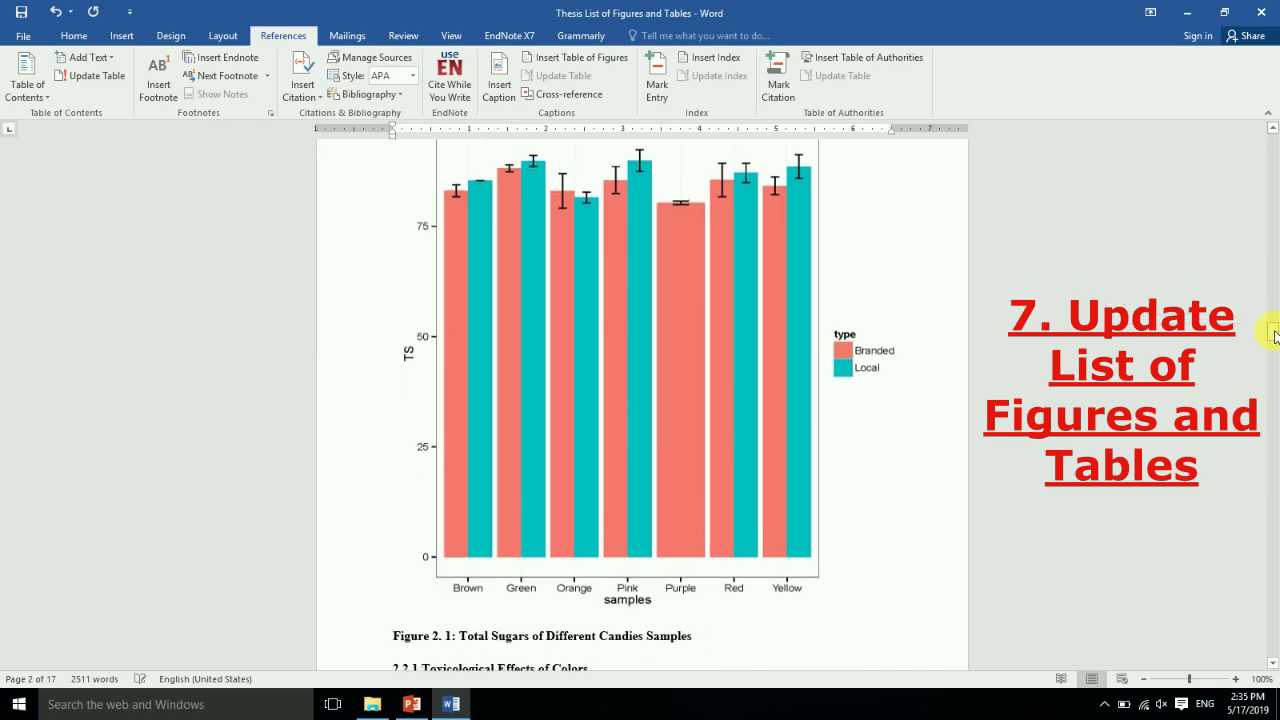
{"action": "left_click_drag", "start_coordinate": [1275, 345], "coordinate": [1275, 145]}
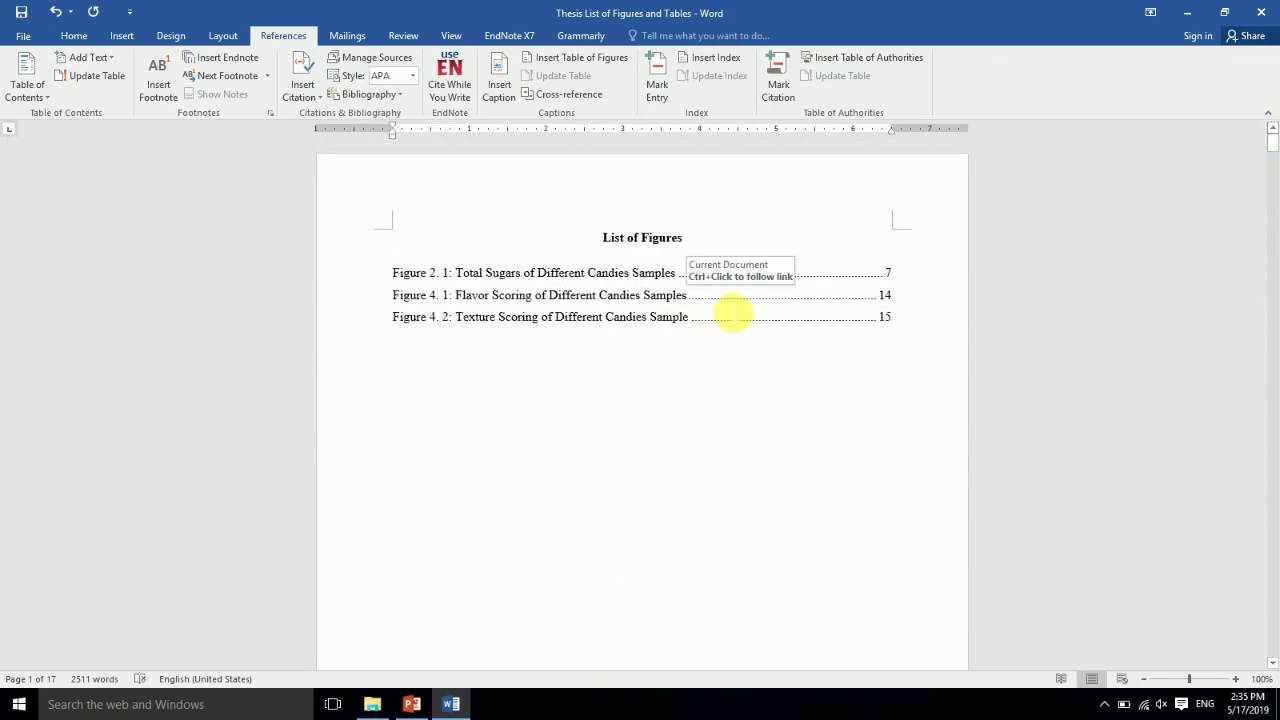
- Update only the List of Figures page numbers, repeatedly; entries stay on pages 7, 14 and 15
{"action": "right_click", "coordinate": [732, 315]}
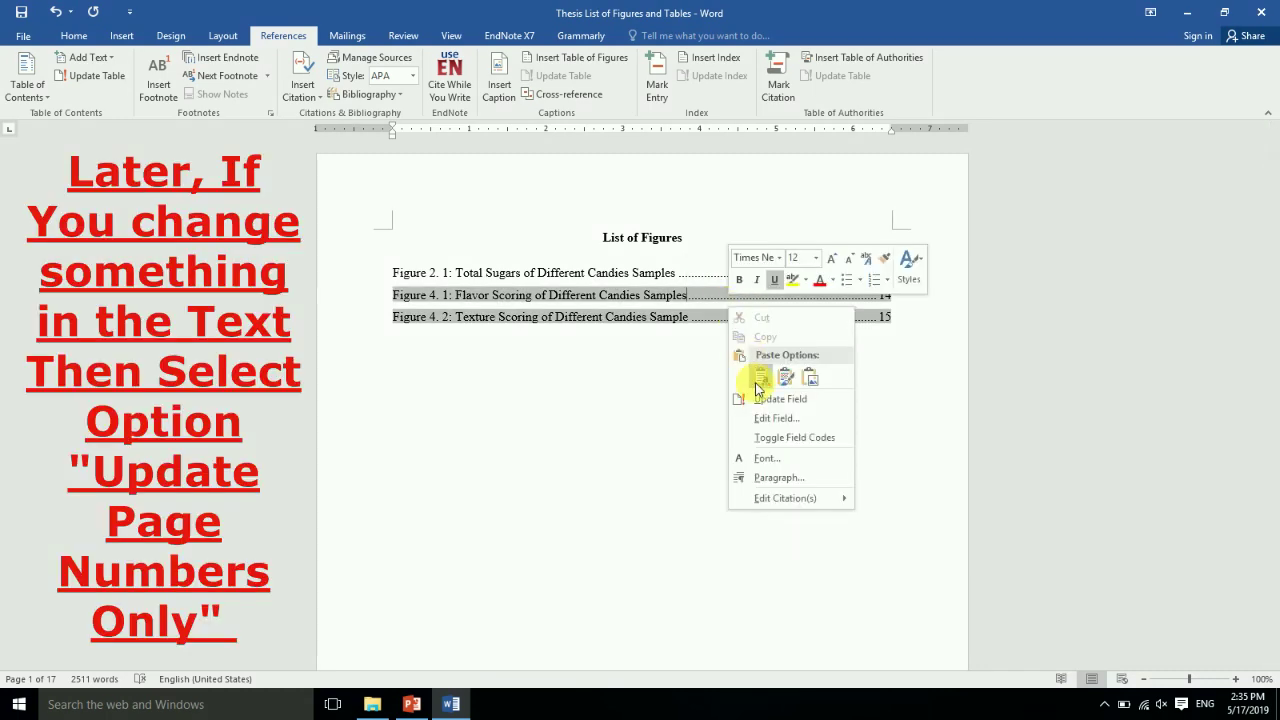
{"action": "left_click", "coordinate": [762, 400]}
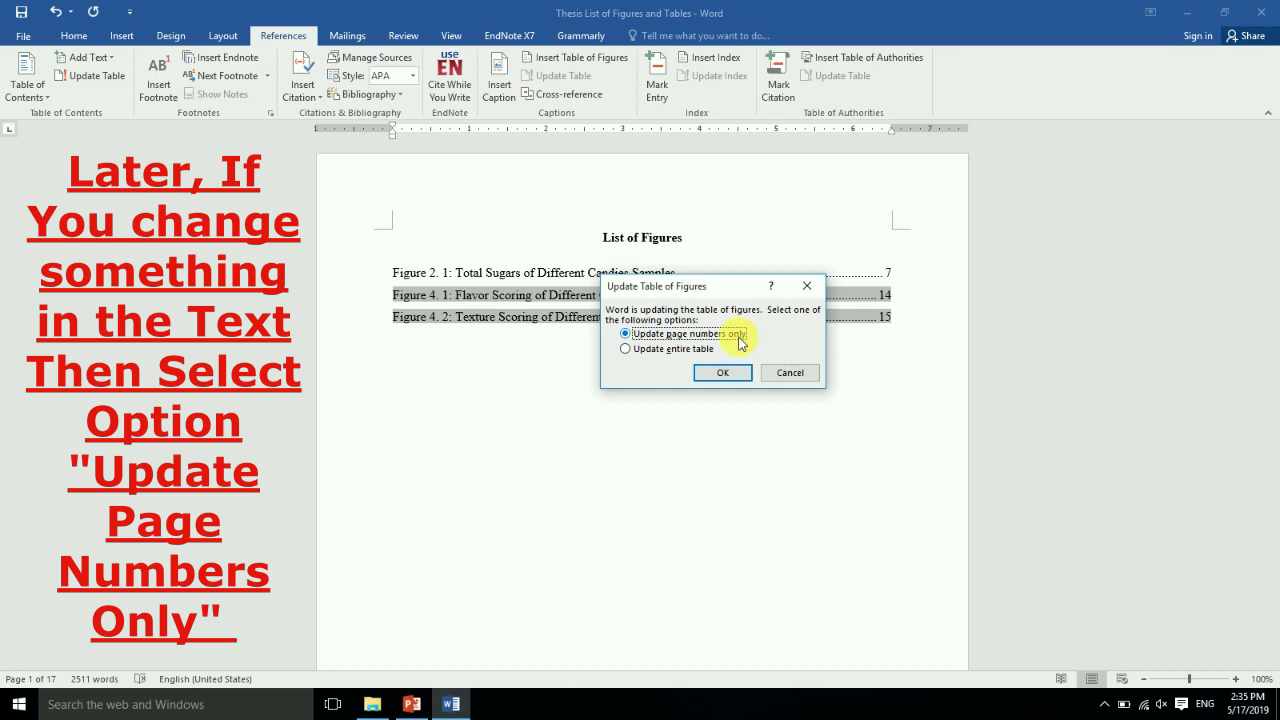
{"action": "left_click", "coordinate": [727, 374]}
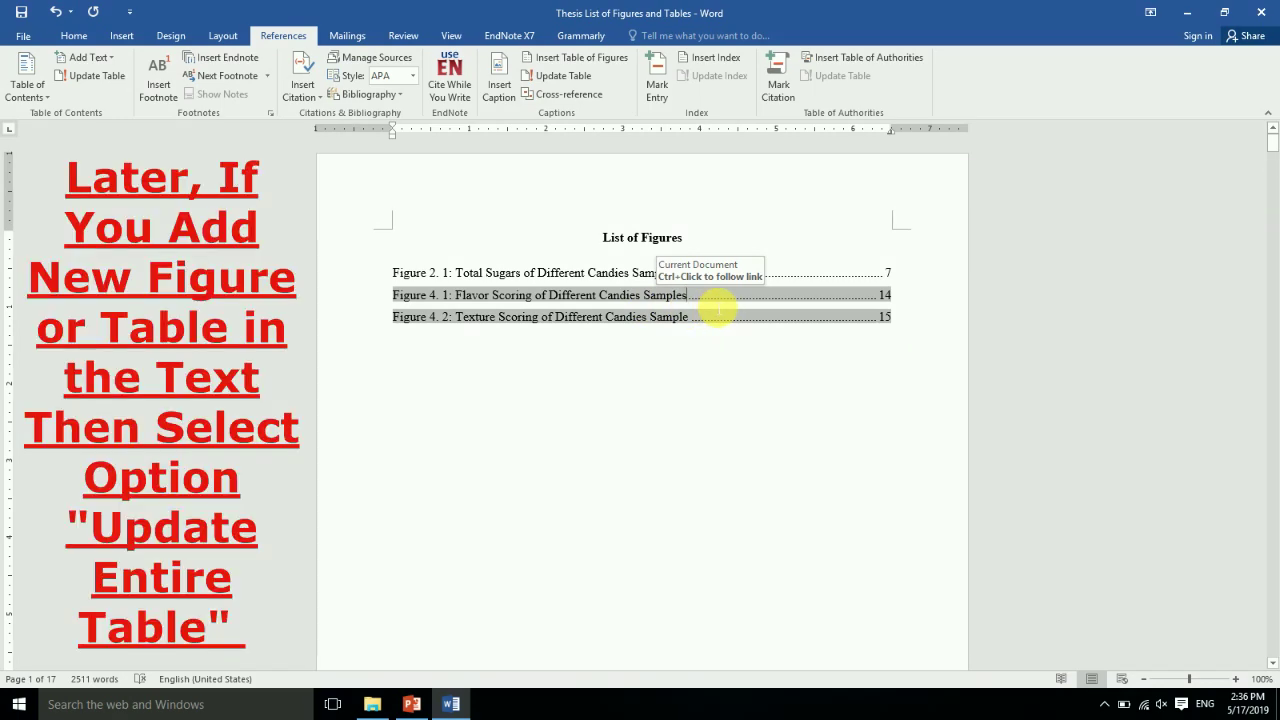
{"action": "right_click", "coordinate": [746, 294]}
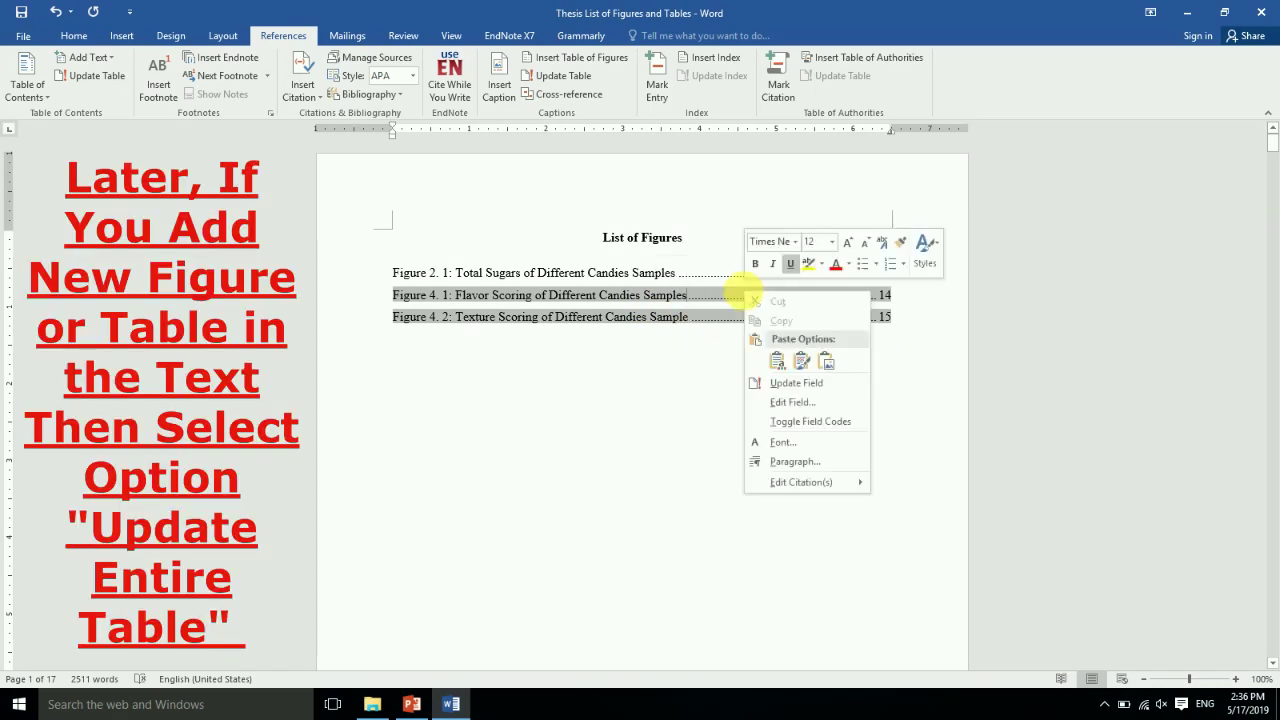
{"action": "left_click", "coordinate": [792, 382]}
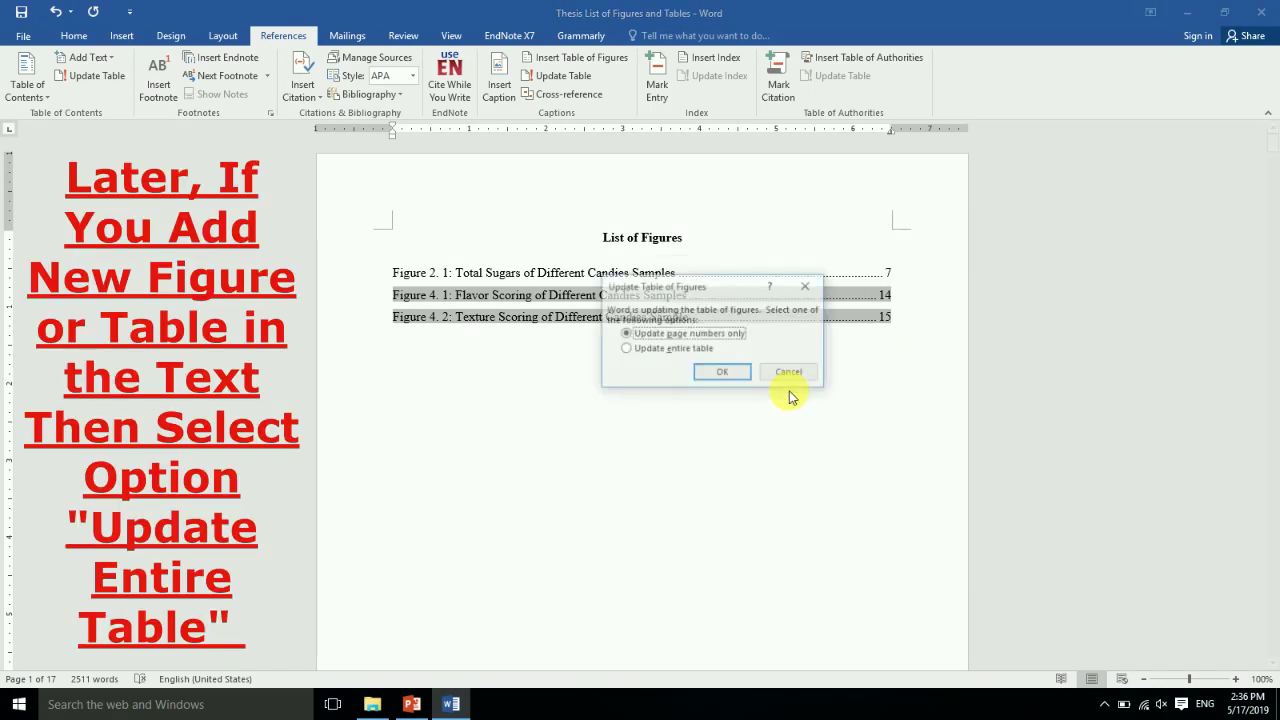
{"action": "left_click", "coordinate": [716, 374]}
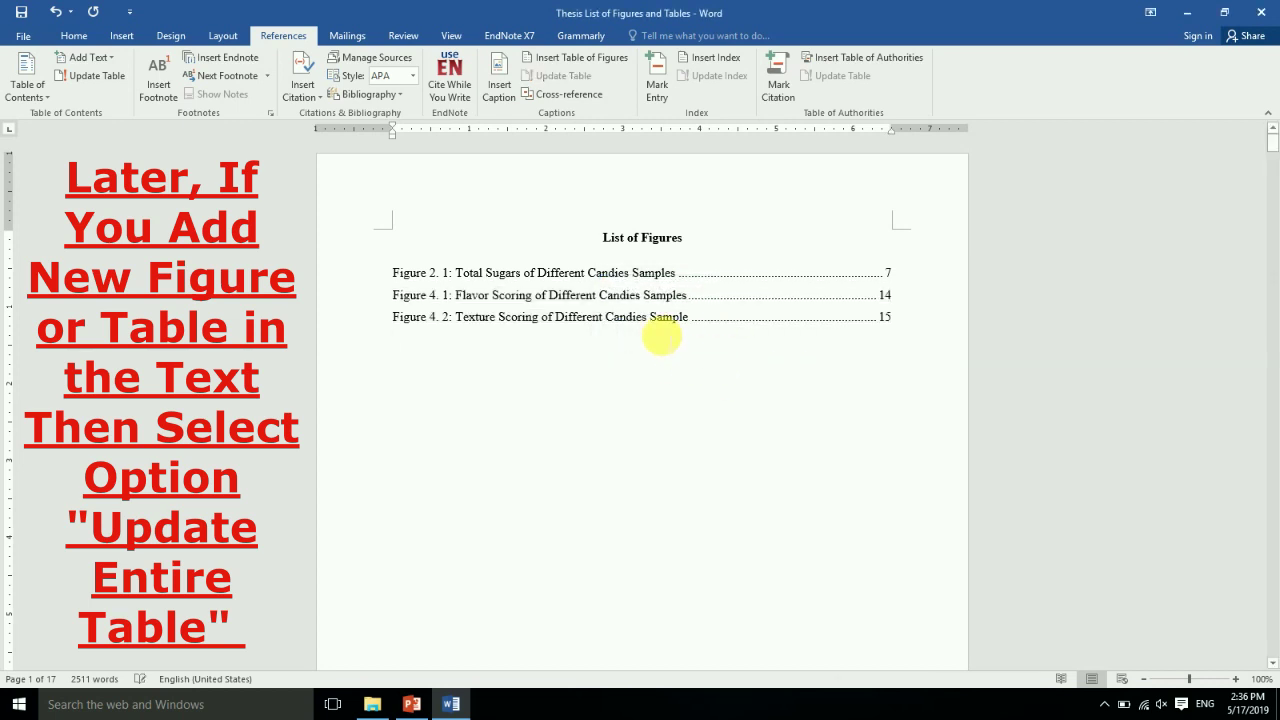
{"action": "left_click_drag", "start_coordinate": [1273, 146], "coordinate": [1276, 160]}
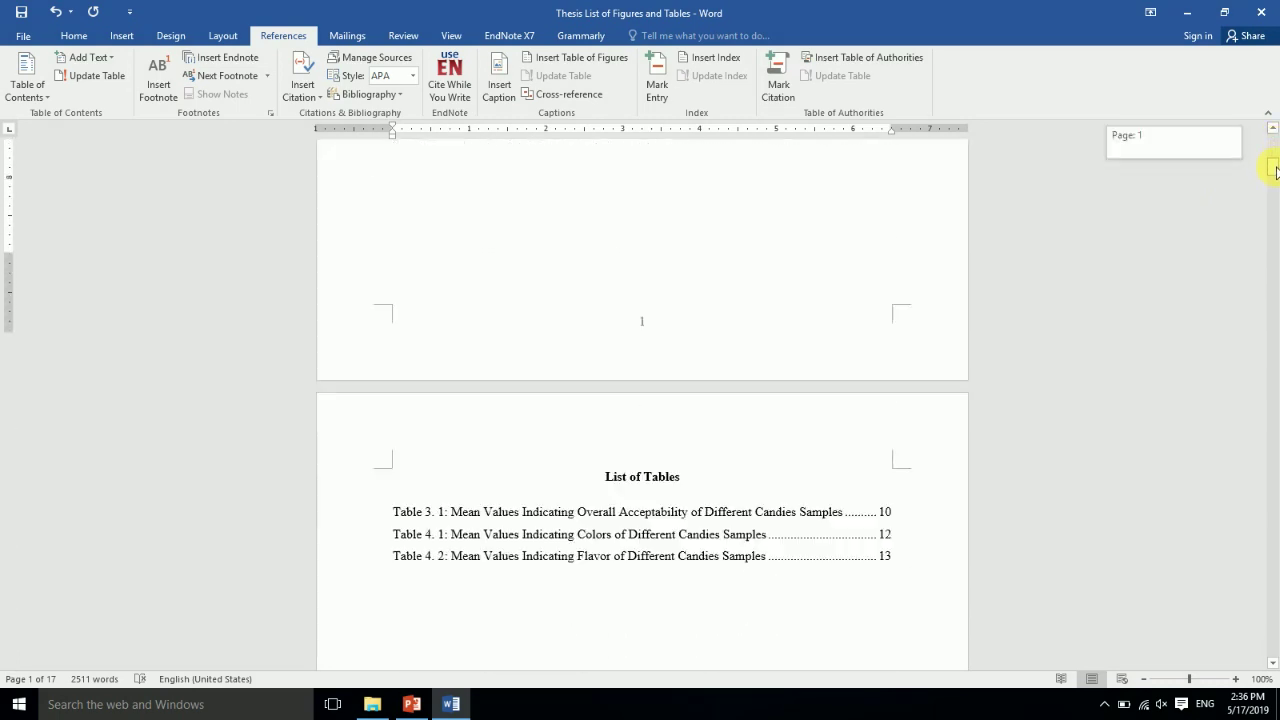
{"action": "left_click_drag", "start_coordinate": [1276, 160], "coordinate": [1272, 143]}
{"action": "right_click", "coordinate": [665, 300]}
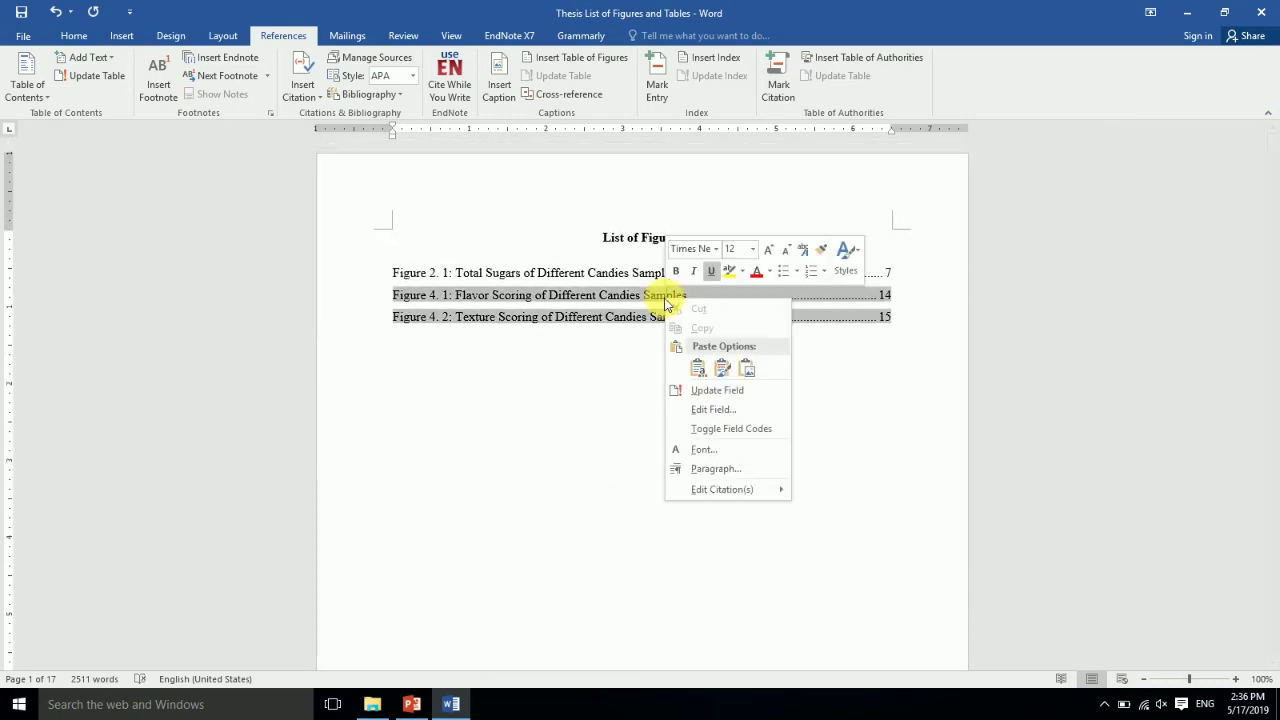
{"action": "left_click", "coordinate": [716, 390]}
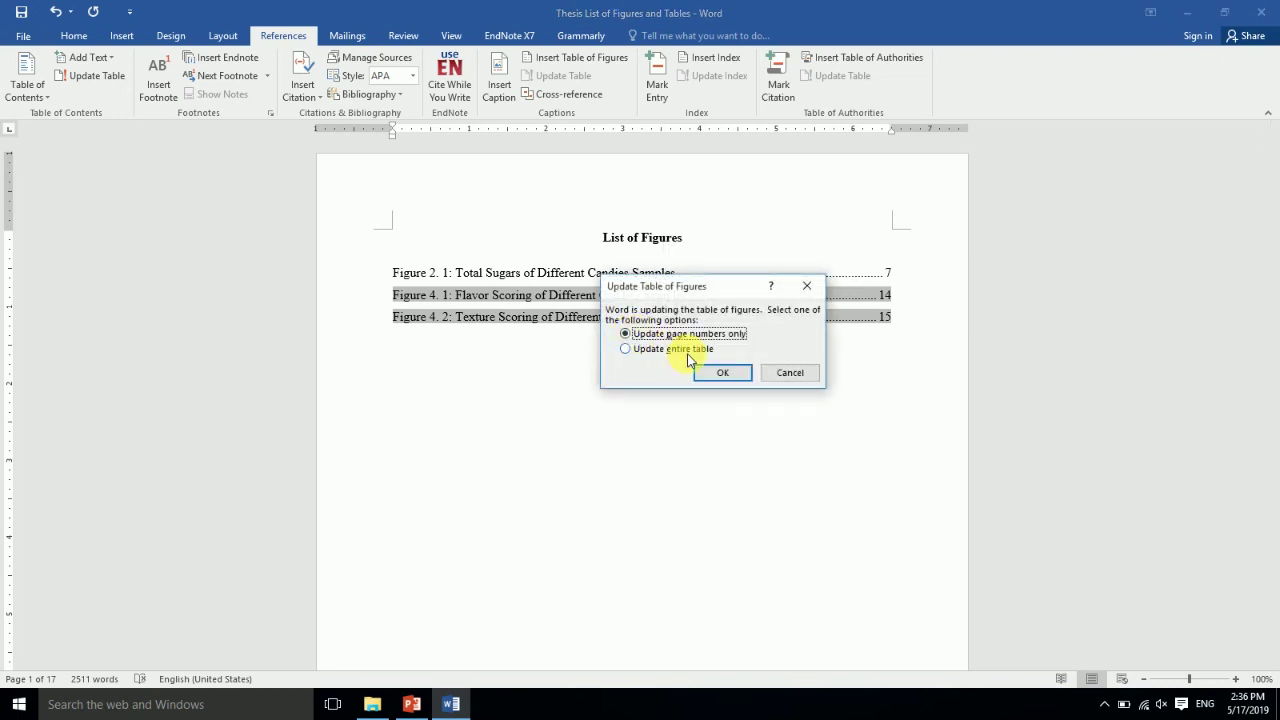
{"action": "left_click", "coordinate": [716, 374]}
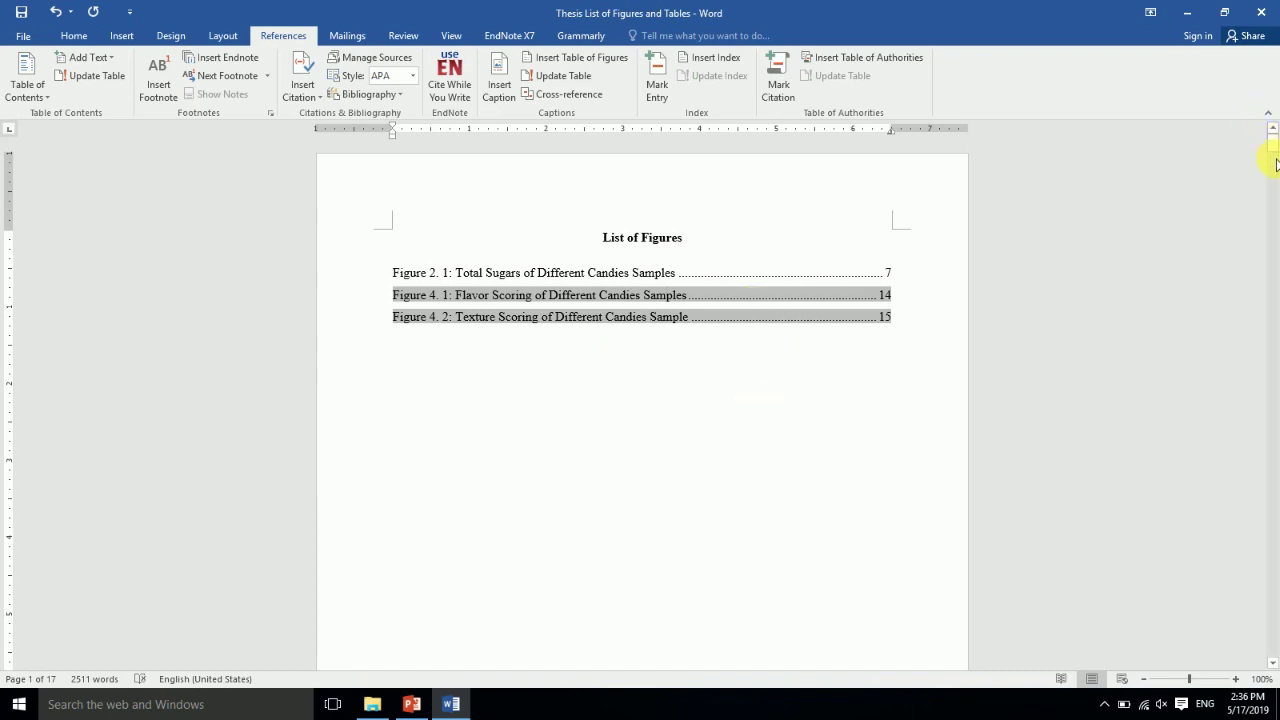
- Paste the Quantitative research paragraph twice after page 6's text, growing the thesis to 18 pages
{"action": "left_click_drag", "start_coordinate": [1274, 148], "coordinate": [1276, 203]}
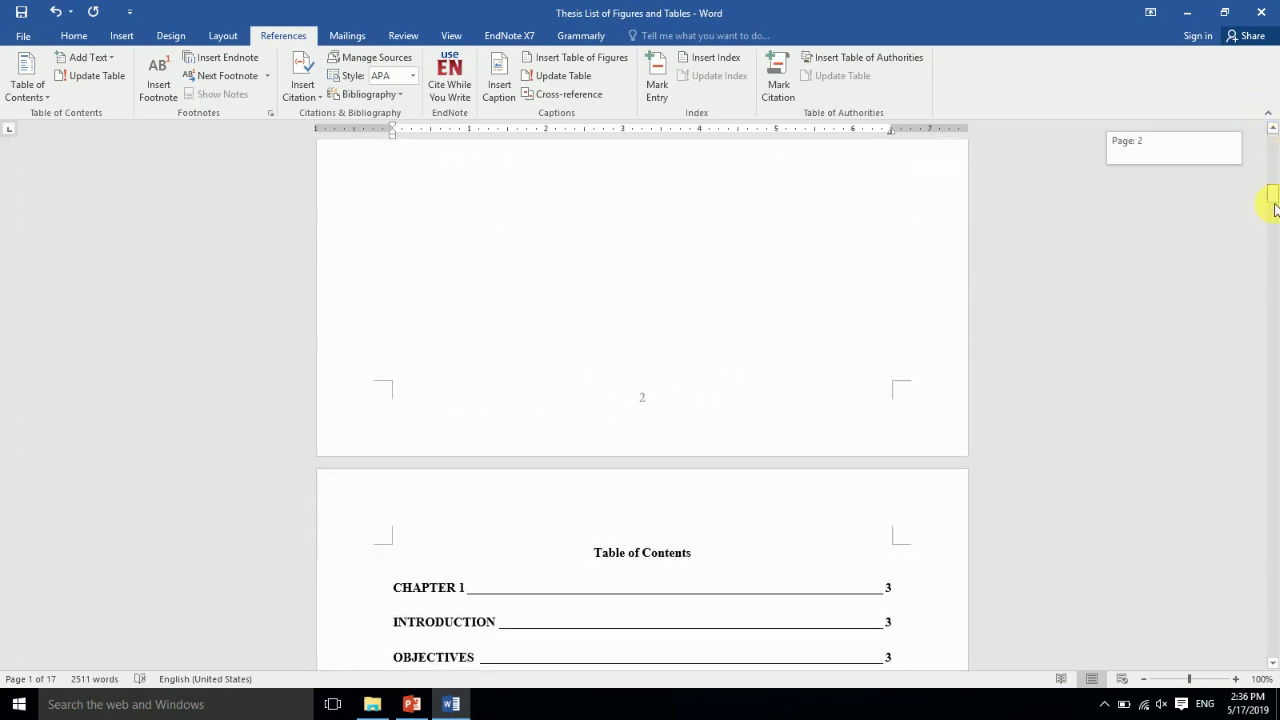
{"action": "left_click_drag", "start_coordinate": [1274, 200], "coordinate": [1273, 277]}
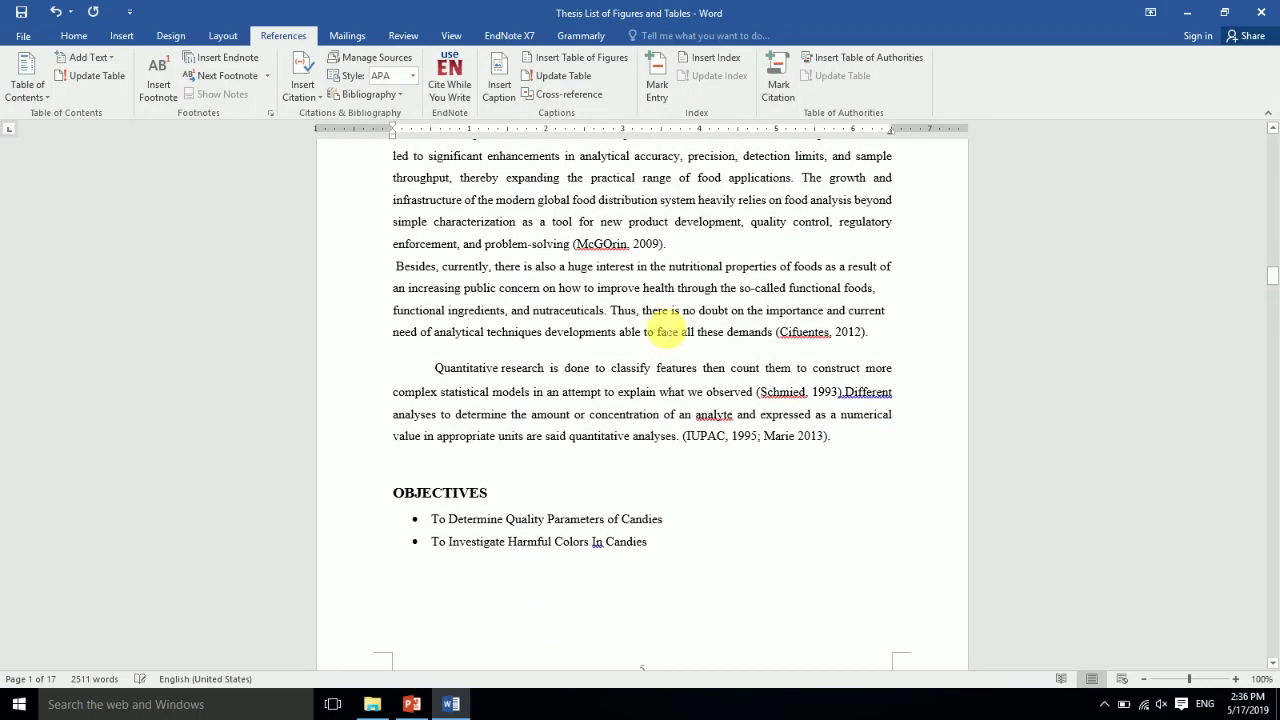
{"action": "left_click_drag", "start_coordinate": [437, 370], "coordinate": [840, 438]}
{"action": "key", "text": "ctrl+c"}
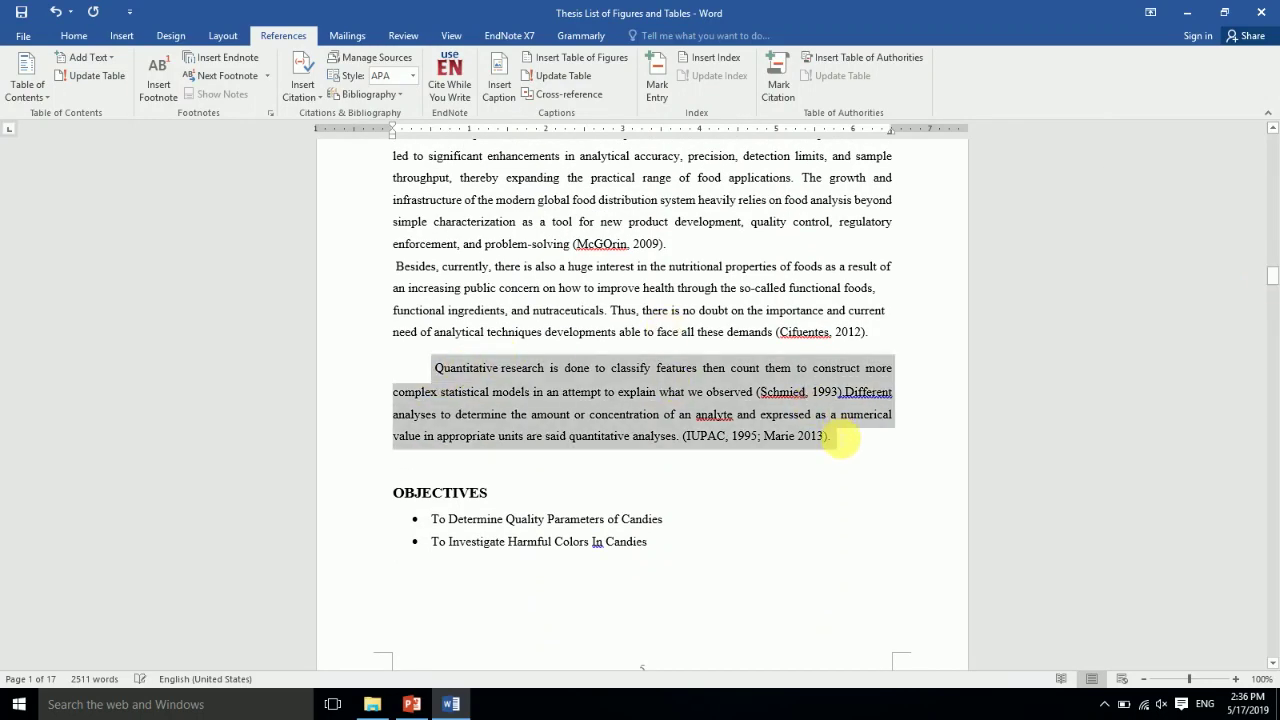
{"action": "left_click_drag", "start_coordinate": [1274, 277], "coordinate": [1270, 314]}
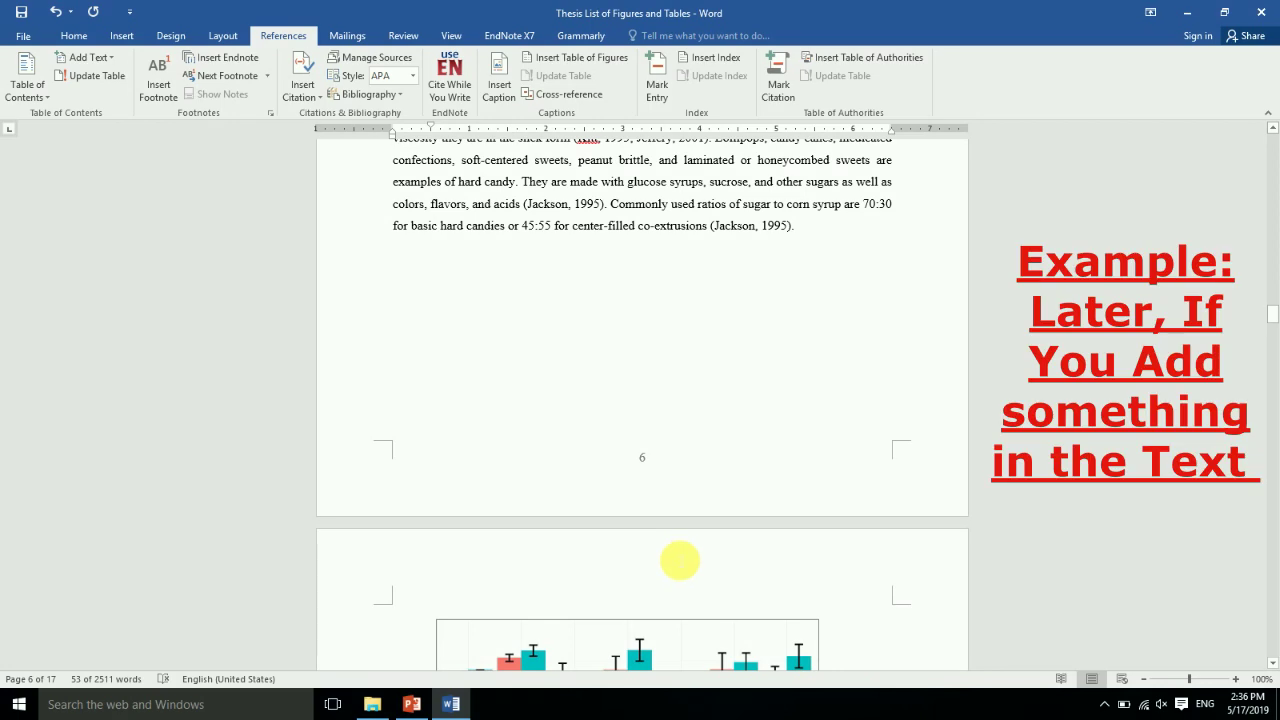
{"action": "left_click", "coordinate": [669, 554]}
{"action": "left_click", "coordinate": [838, 251]}
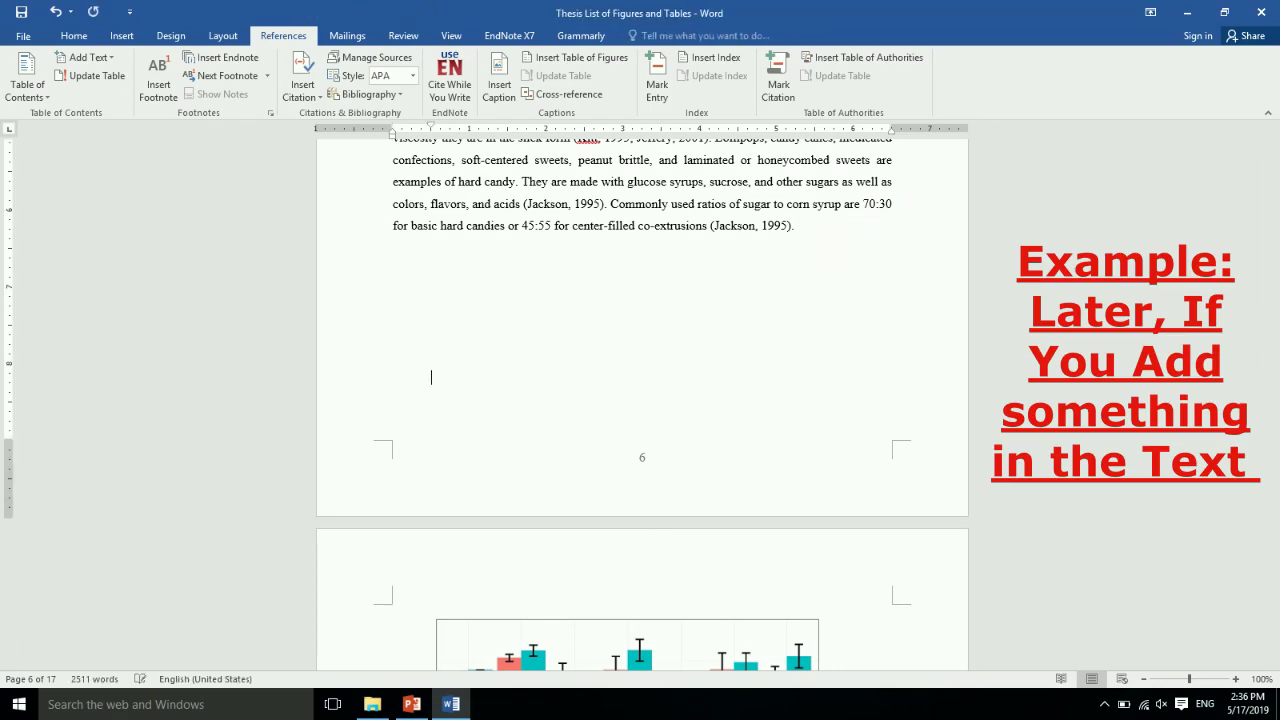
{"action": "key", "text": "ctrl+Return"}
{"action": "scroll", "coordinate": [838, 251], "scroll_direction": "down", "scroll_amount": 2}
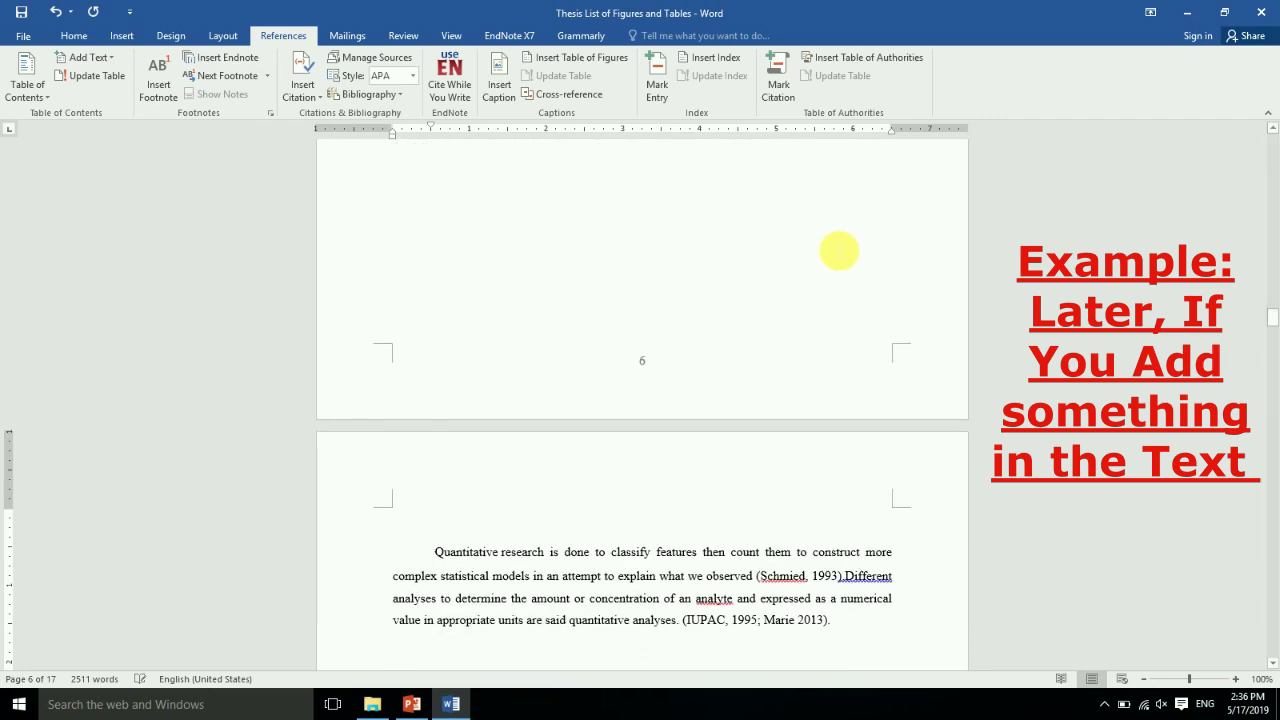
{"action": "key", "text": "ctrl+v"}
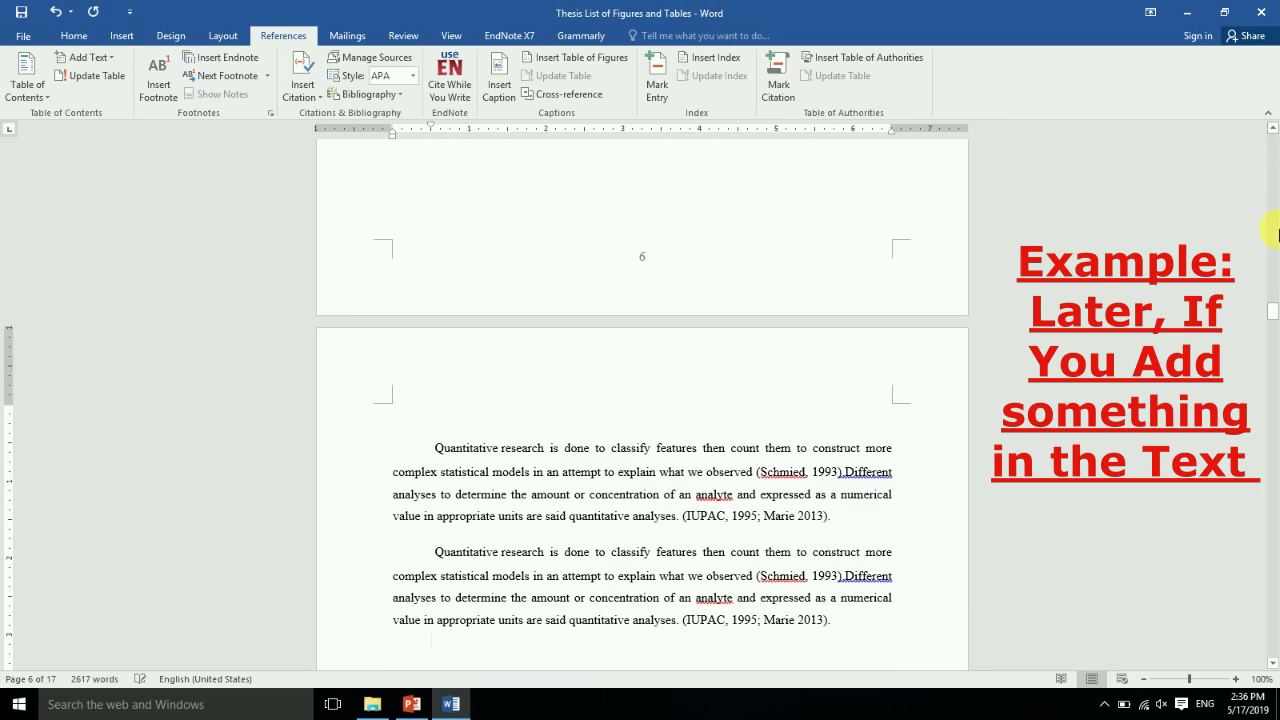
{"action": "left_click_drag", "start_coordinate": [1272, 313], "coordinate": [1272, 326]}
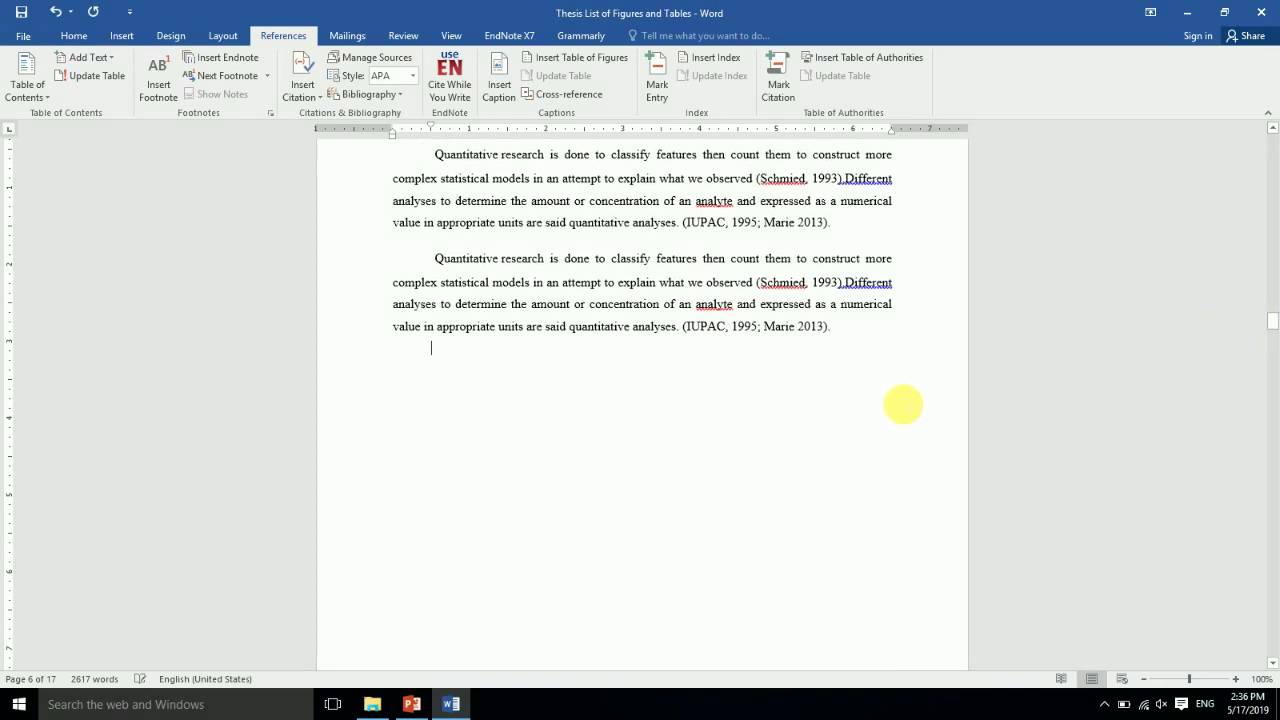
{"action": "mouse_move", "coordinate": [1272, 330]}
{"action": "left_mouse_down"}
{"action": "mouse_move", "coordinate": [1272, 362]}
{"action": "mouse_move", "coordinate": [1264, 140]}
{"action": "left_mouse_up"}
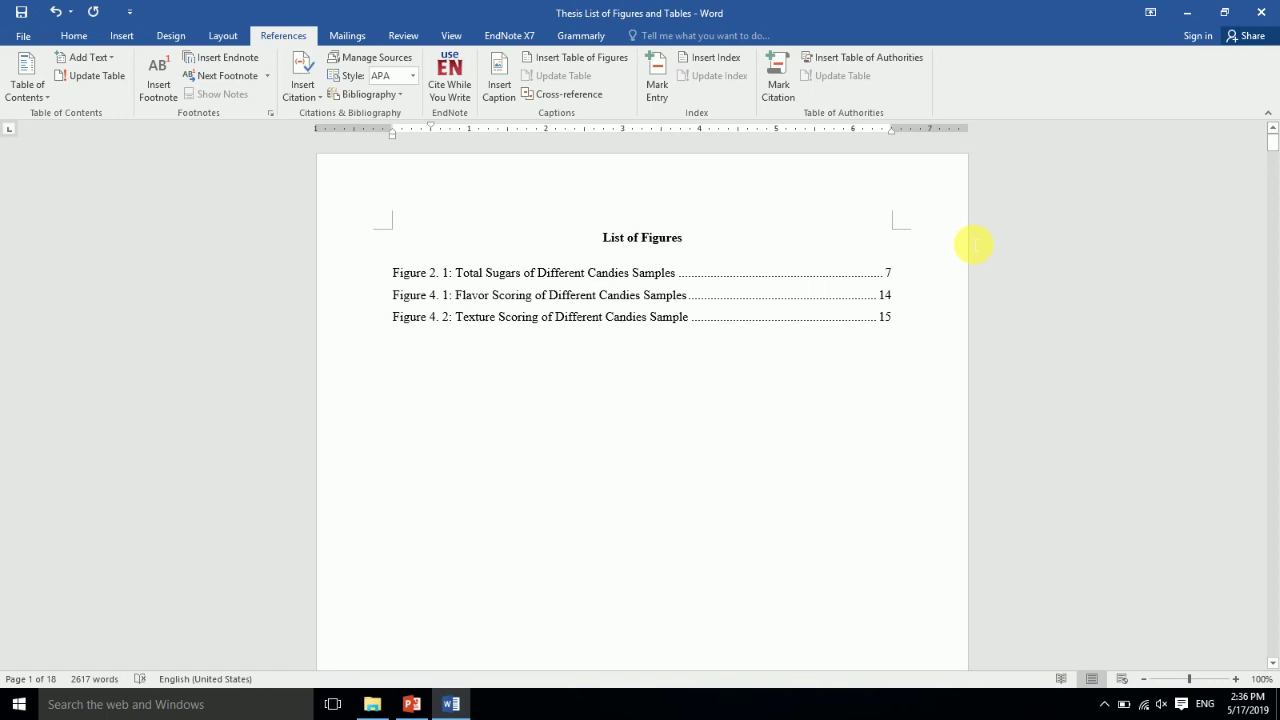
- Update the List of Figures page numbers so Figure 2.1 shows page 8, Figures 4.1 and 4.2 pages 15 and 16
{"action": "right_click", "coordinate": [786, 302]}
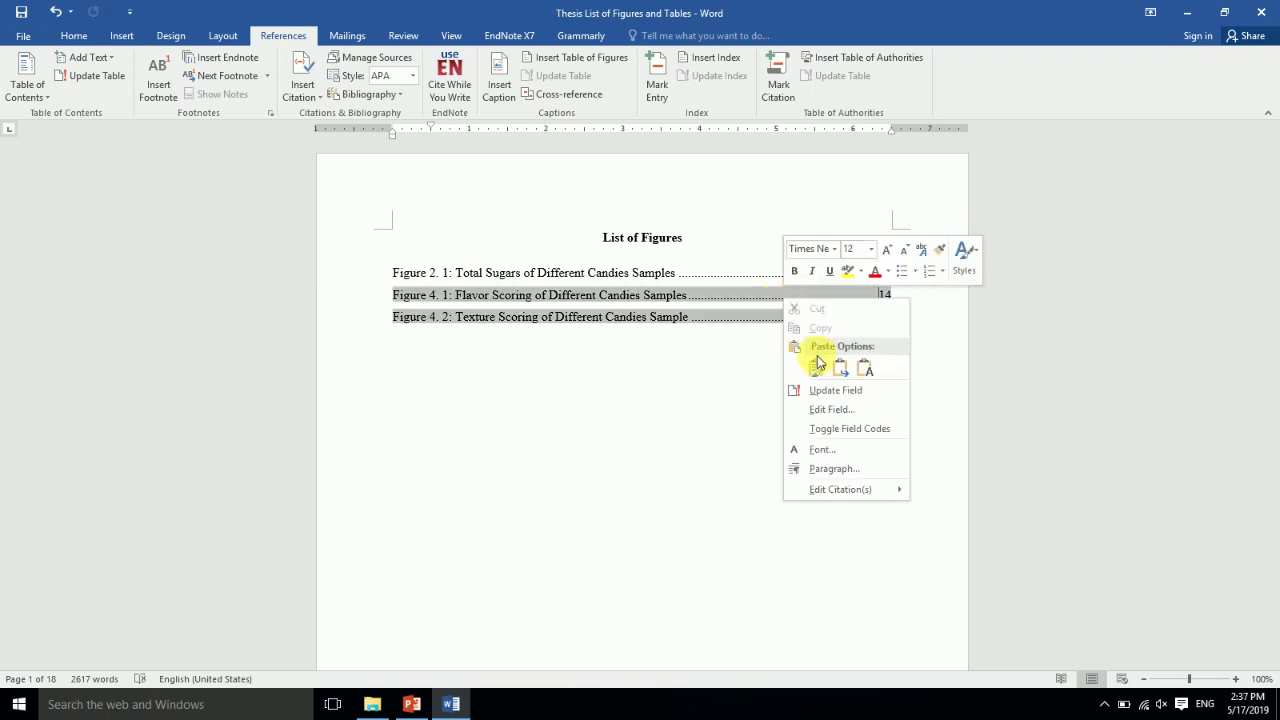
{"action": "left_click", "coordinate": [832, 390]}
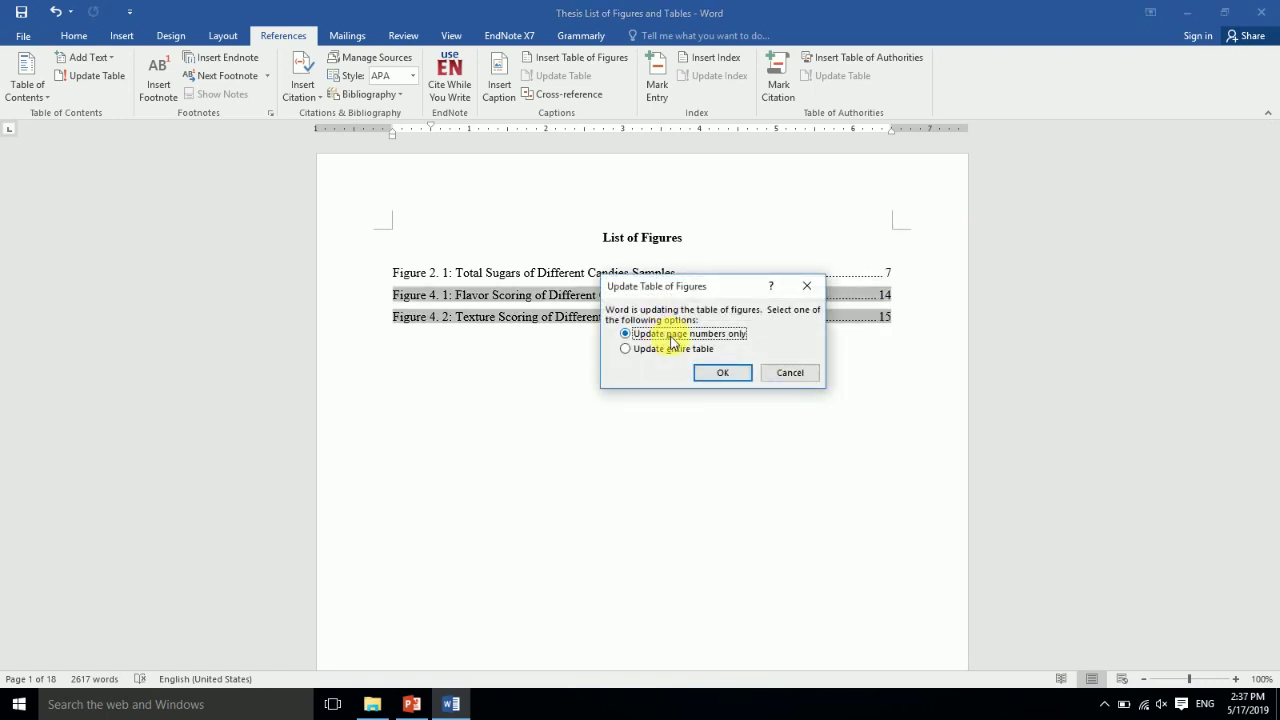
{"action": "left_click", "coordinate": [731, 374]}
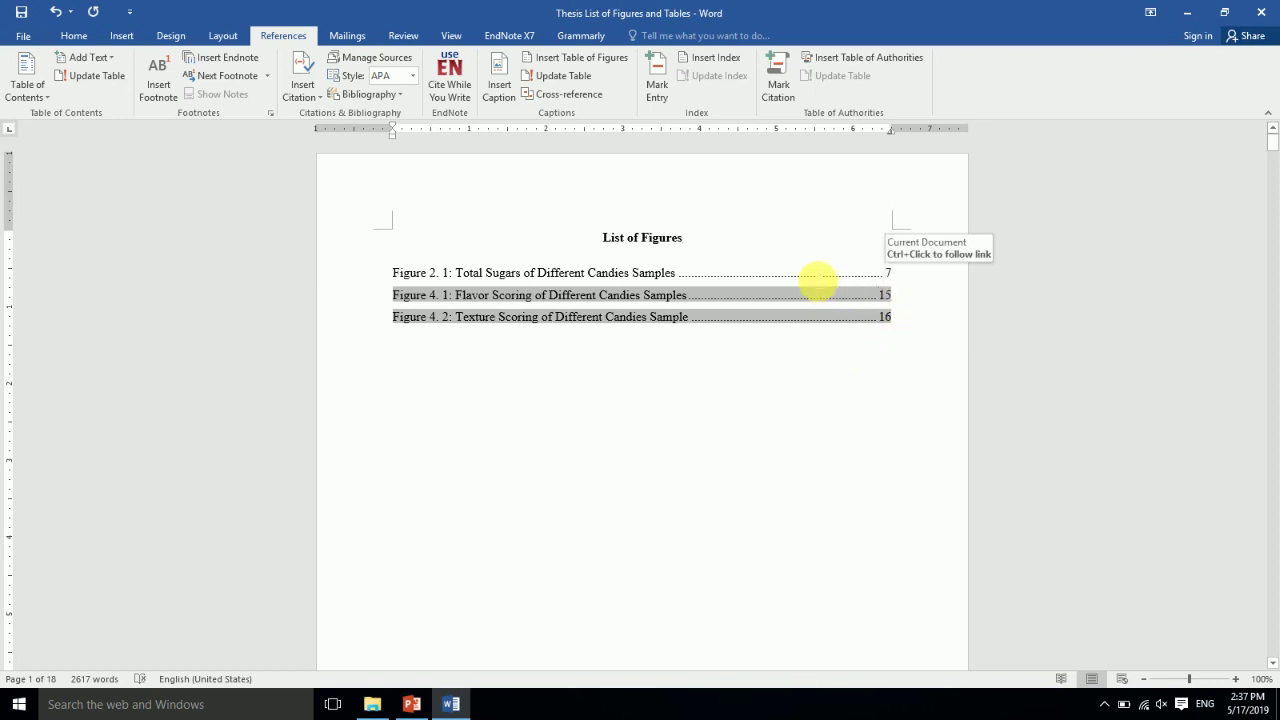
{"action": "left_click", "coordinate": [817, 276]}
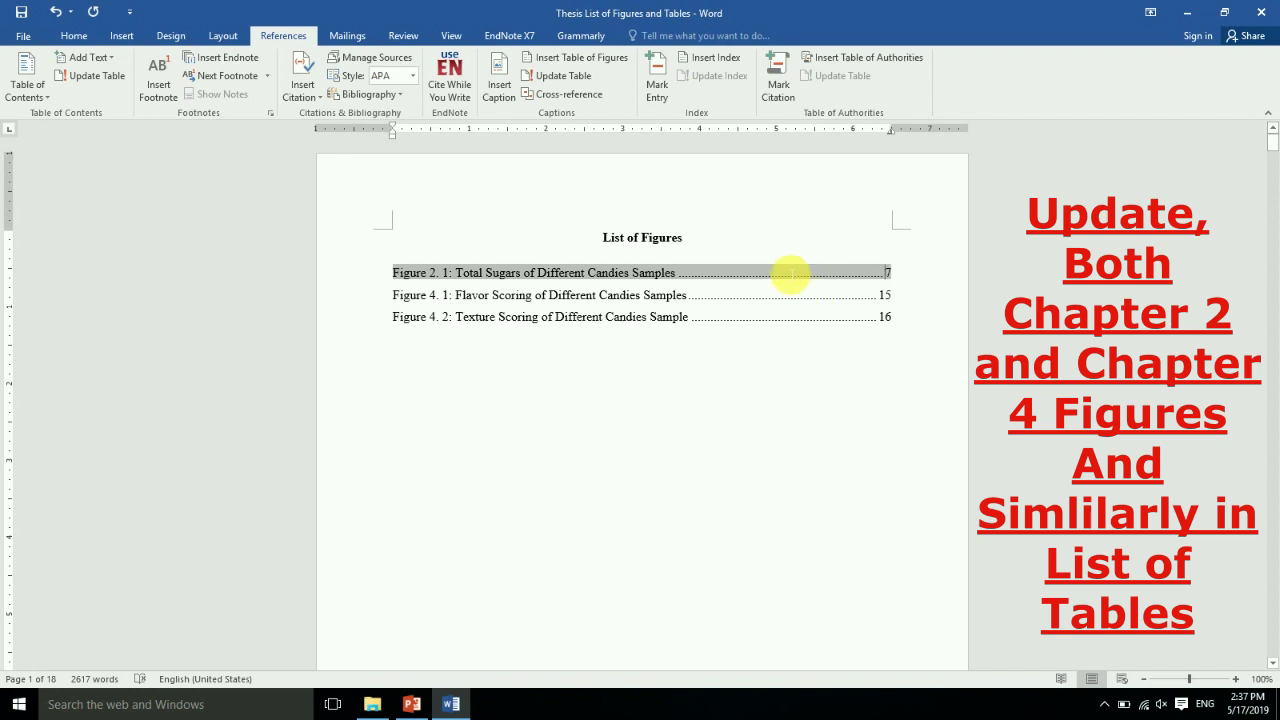
{"action": "right_click", "coordinate": [790, 273]}
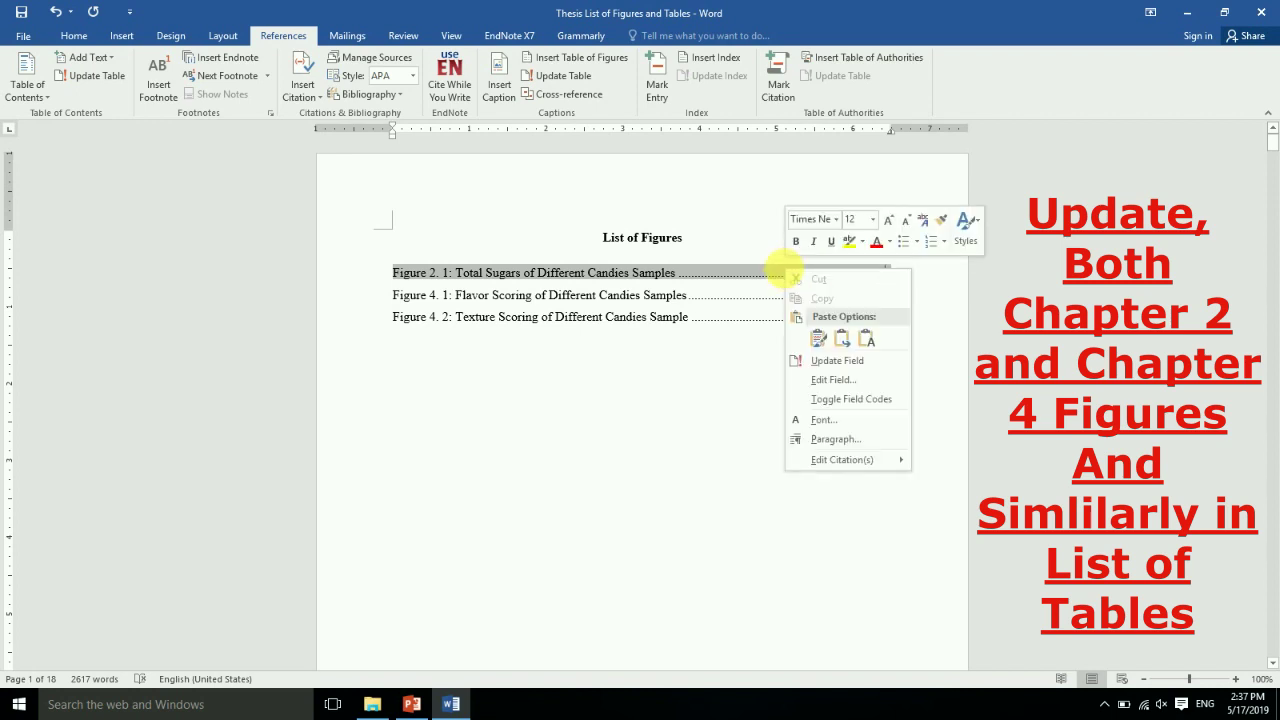
{"action": "left_click", "coordinate": [815, 362]}
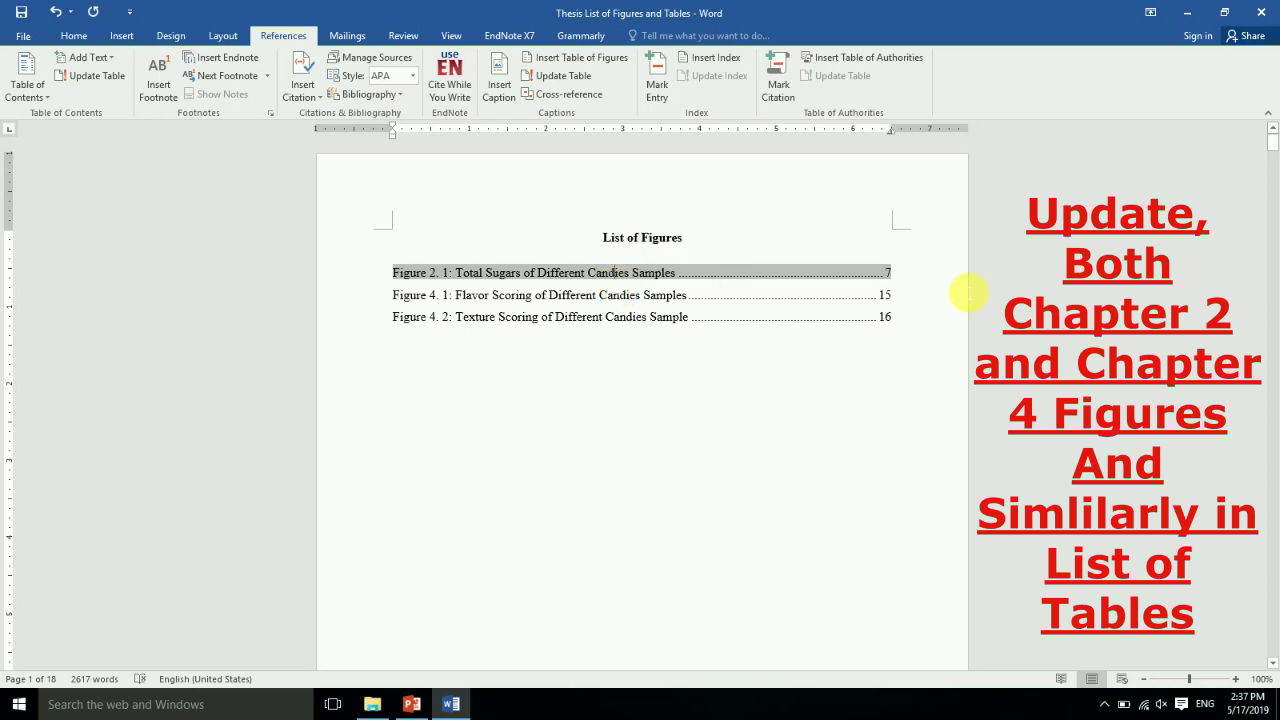
{"action": "left_click_drag", "start_coordinate": [1276, 152], "coordinate": [1266, 135]}
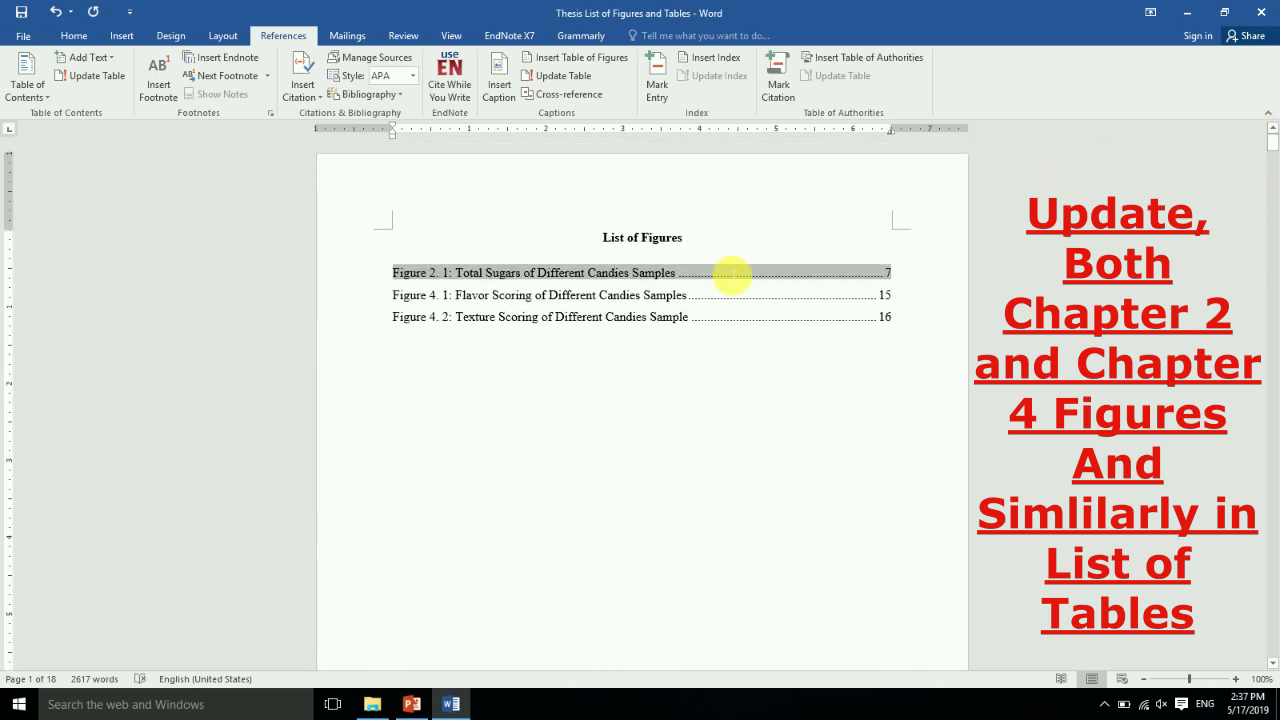
{"action": "right_click", "coordinate": [734, 277]}
{"action": "left_click", "coordinate": [765, 361]}
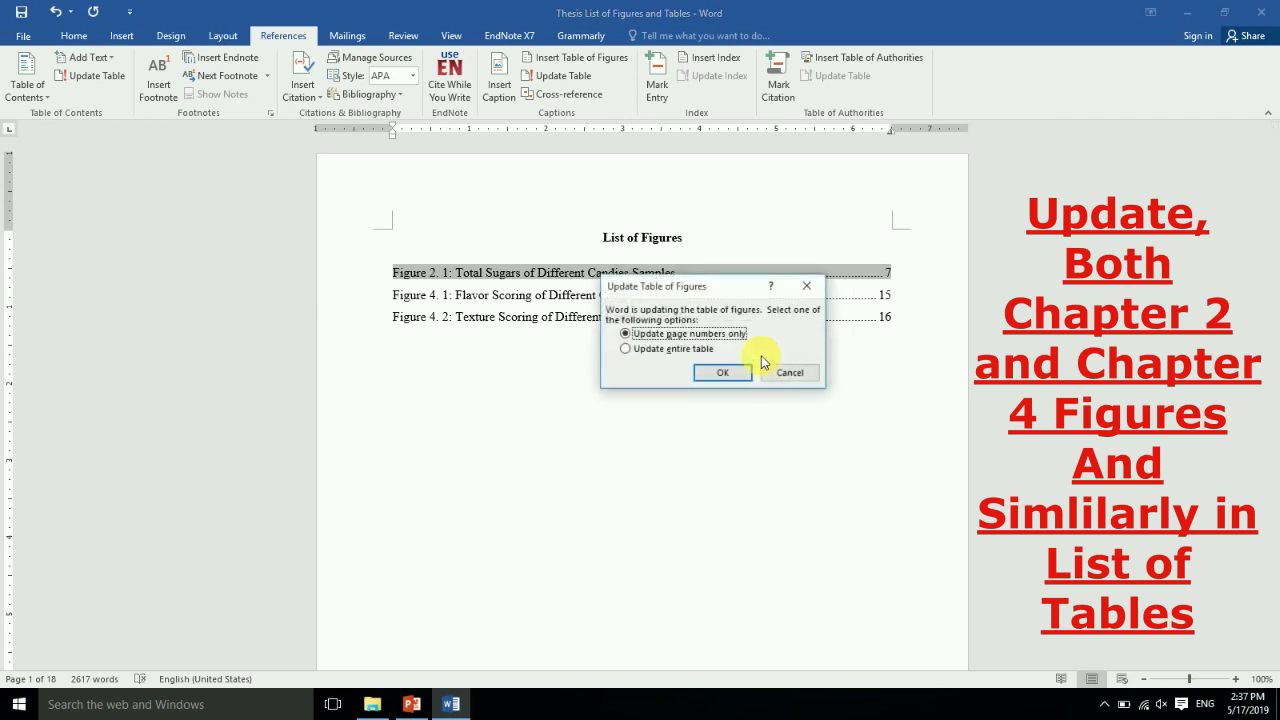
{"action": "left_click", "coordinate": [721, 373]}
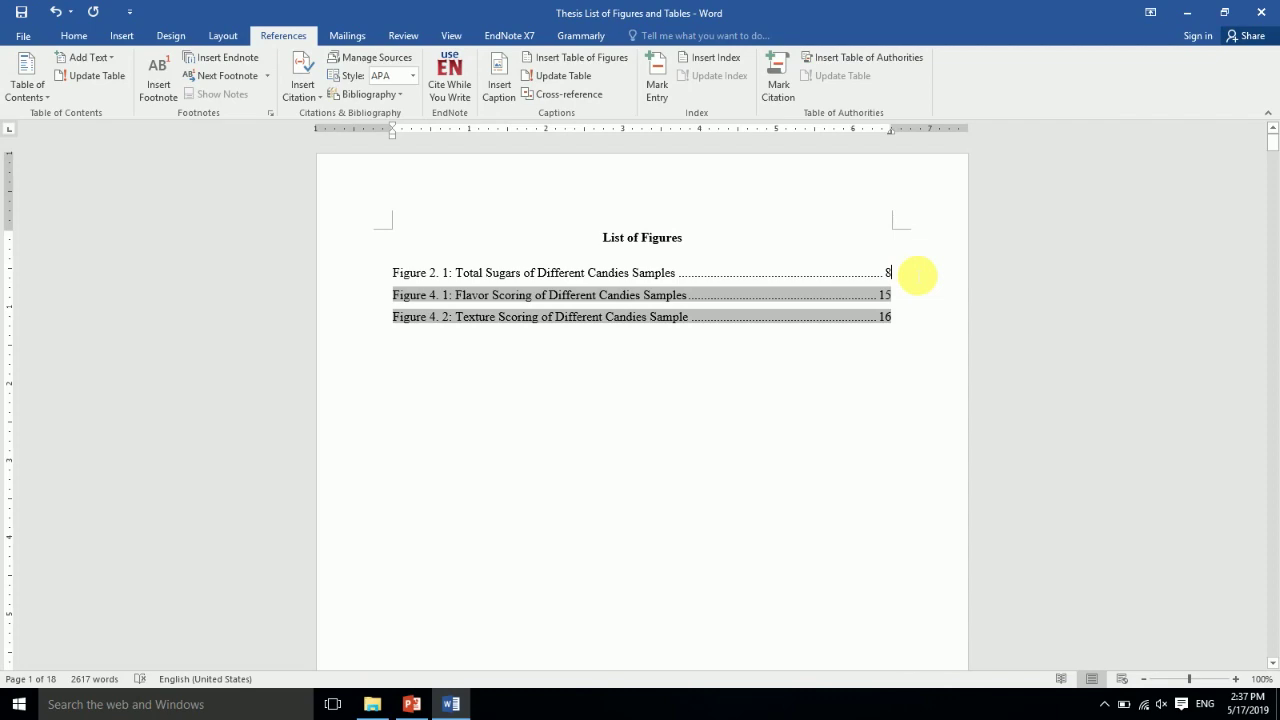
{"action": "mouse_move", "coordinate": [1275, 175]}
{"action": "left_mouse_down"}
{"action": "mouse_move", "coordinate": [1234, 523]}
{"action": "mouse_move", "coordinate": [1242, 172]}
{"action": "left_mouse_up"}
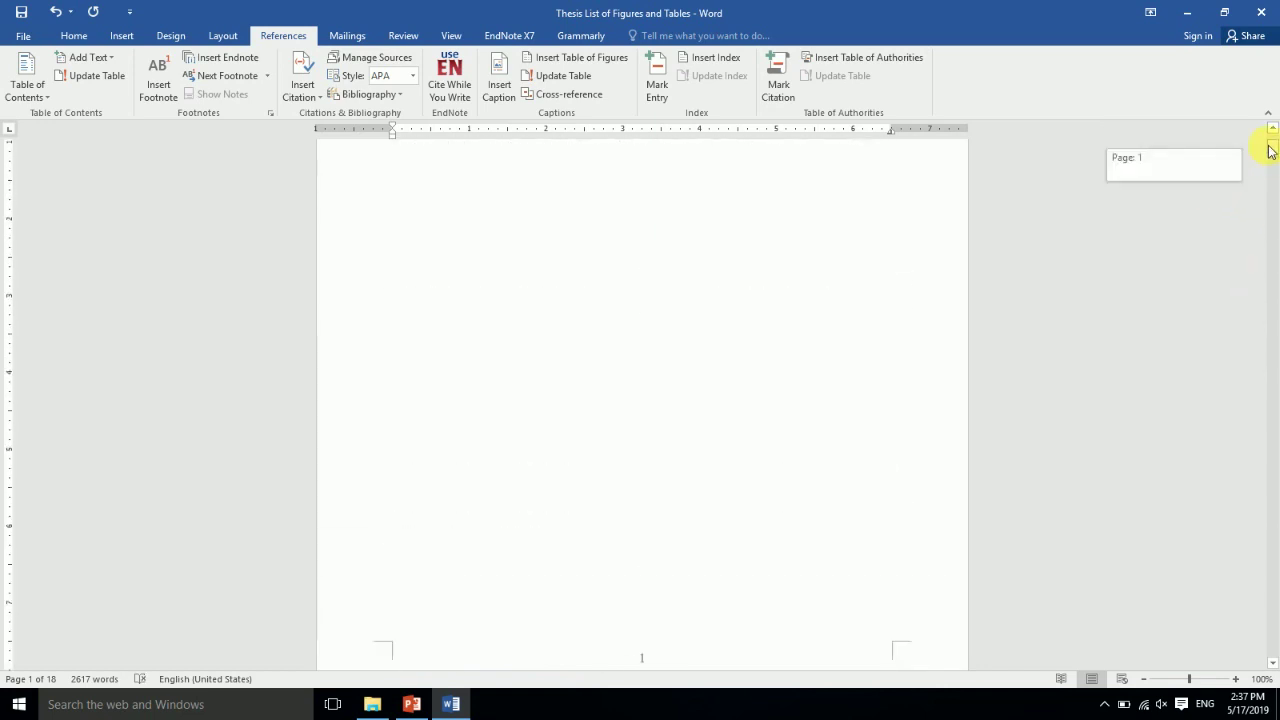
- Try the field options on the Figure 2.1 and Figure 4 entries, cancelling the list update
{"action": "left_click_drag", "start_coordinate": [1272, 170], "coordinate": [1270, 146]}
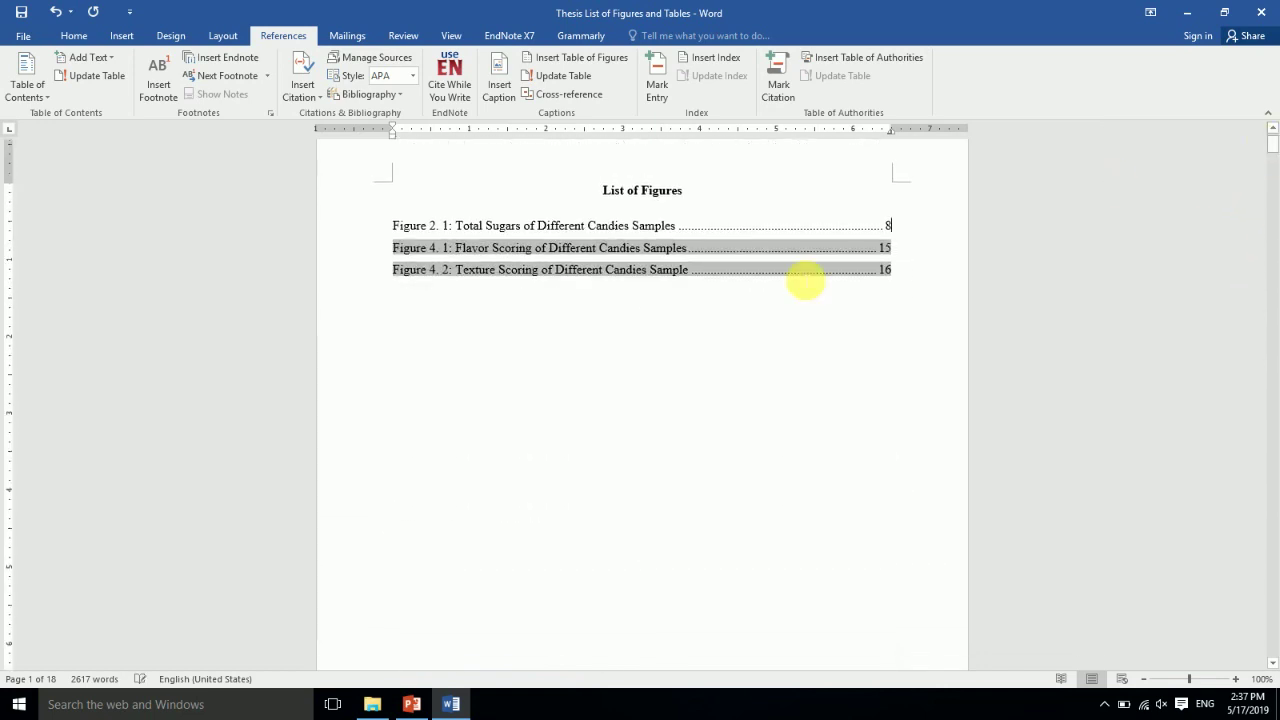
{"action": "left_click", "coordinate": [632, 226]}
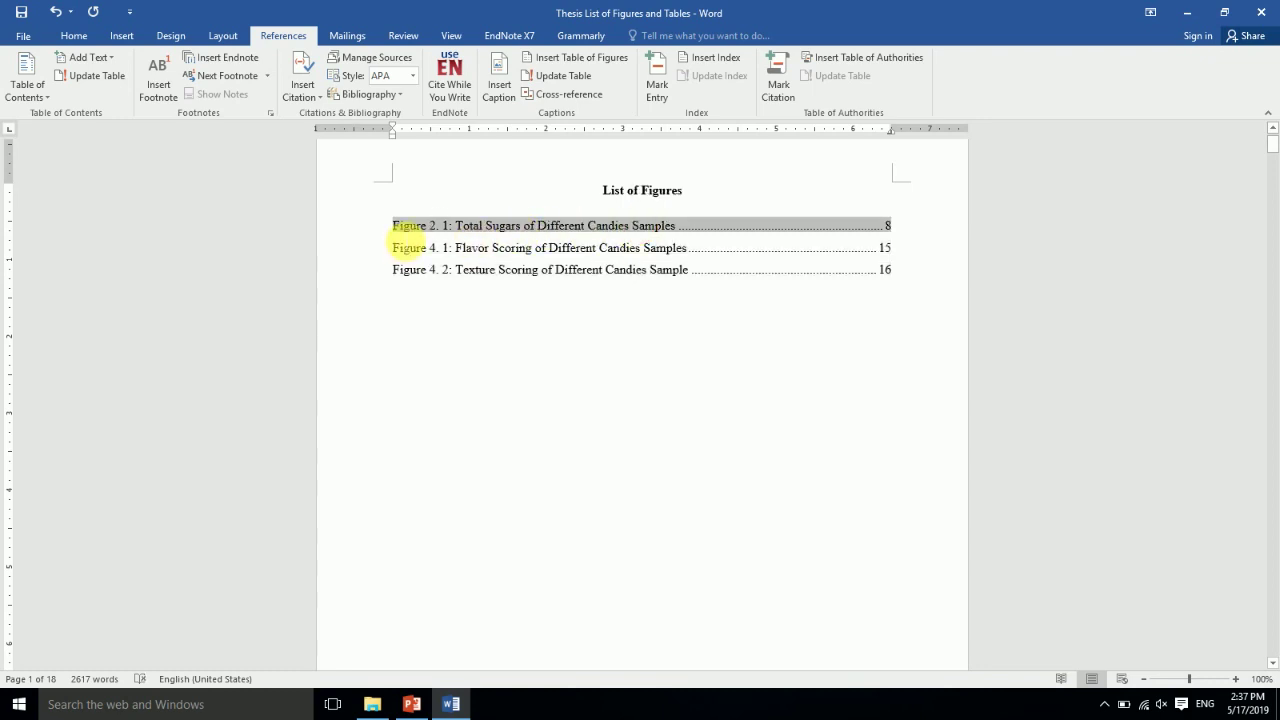
{"action": "left_click", "coordinate": [432, 249]}
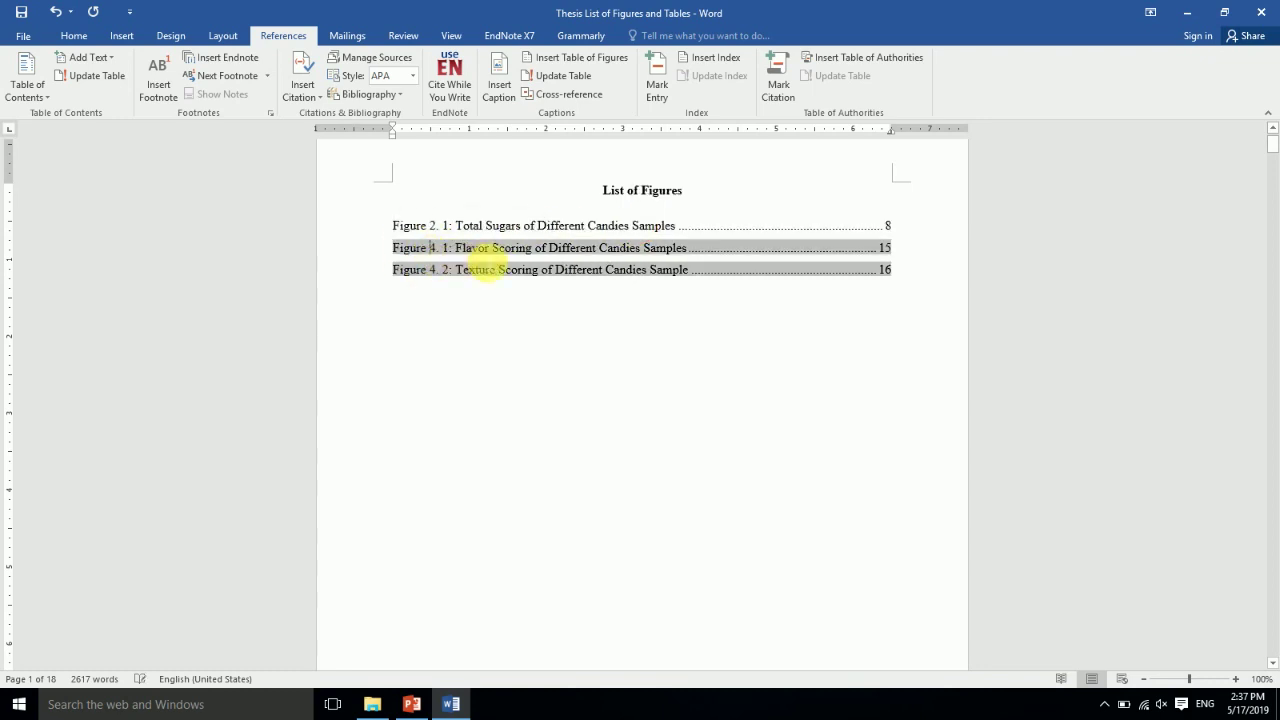
{"action": "right_click", "coordinate": [482, 256]}
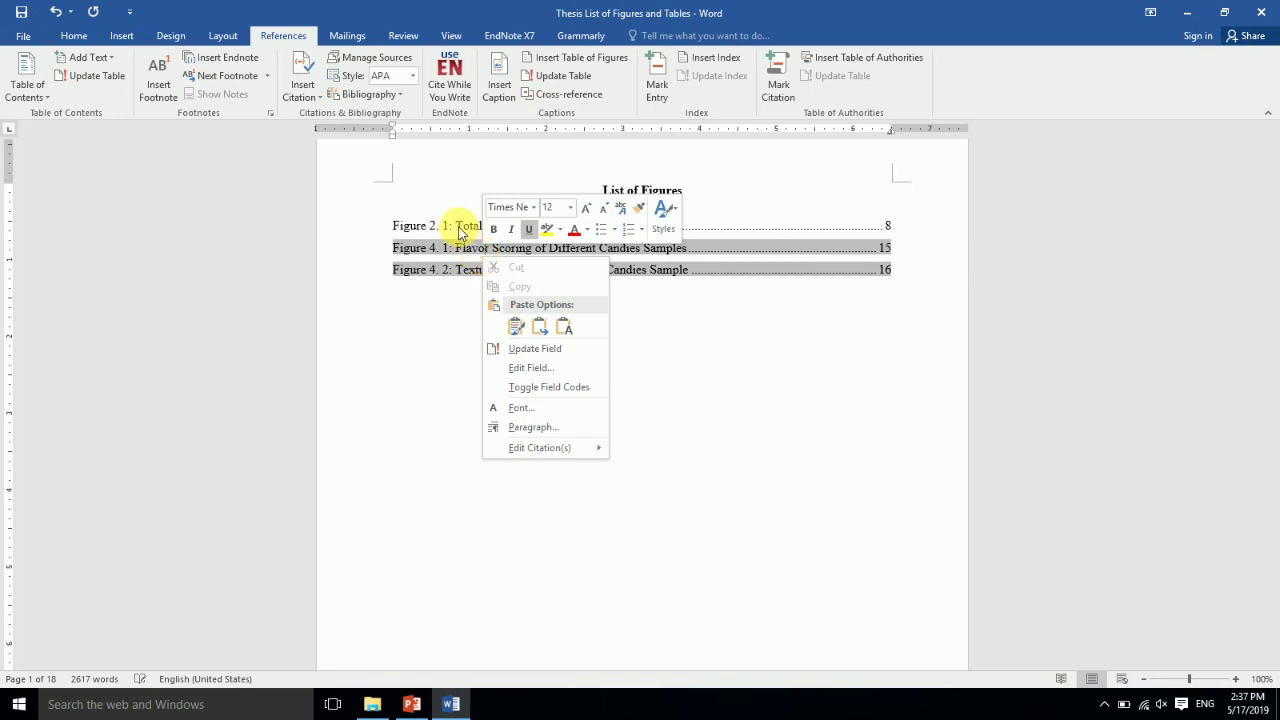
{"action": "left_click", "coordinate": [466, 225]}
{"action": "right_click", "coordinate": [466, 225]}
{"action": "left_click", "coordinate": [753, 493]}
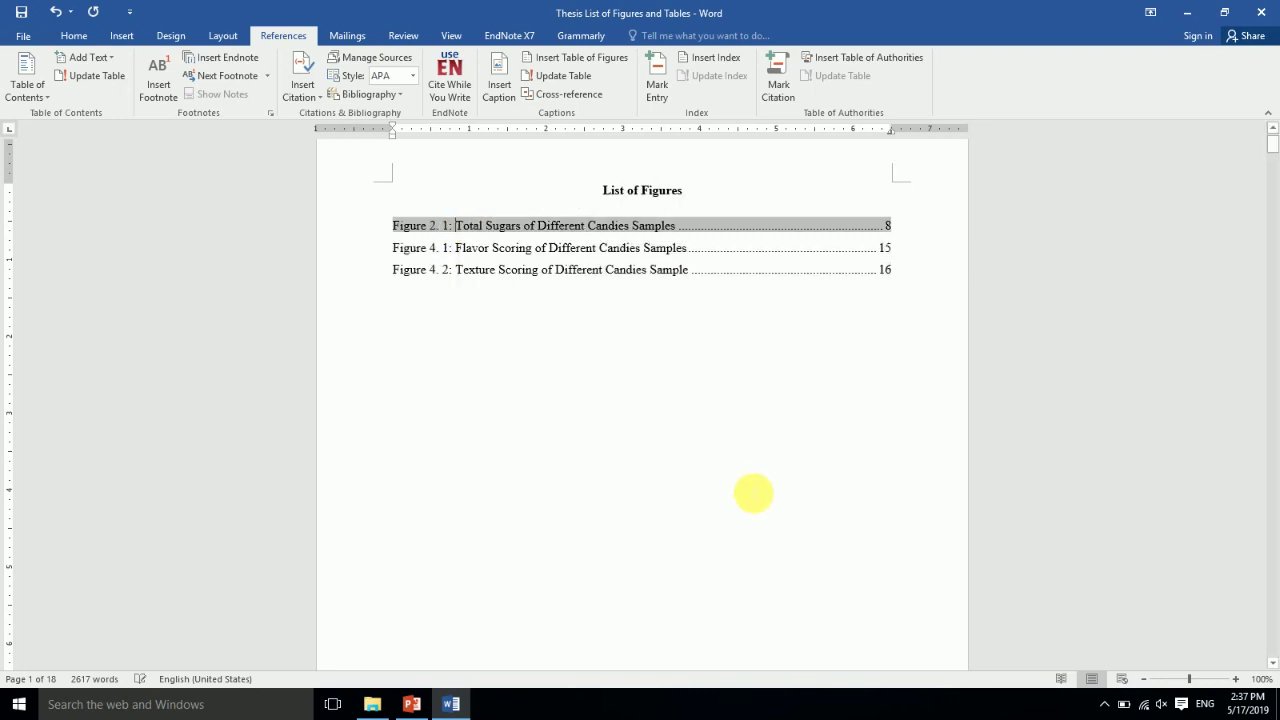
{"action": "mouse_move", "coordinate": [1271, 158]}
{"action": "left_mouse_down"}
{"action": "mouse_move", "coordinate": [1269, 205]}
{"action": "mouse_move", "coordinate": [1262, 140]}
{"action": "left_mouse_up"}
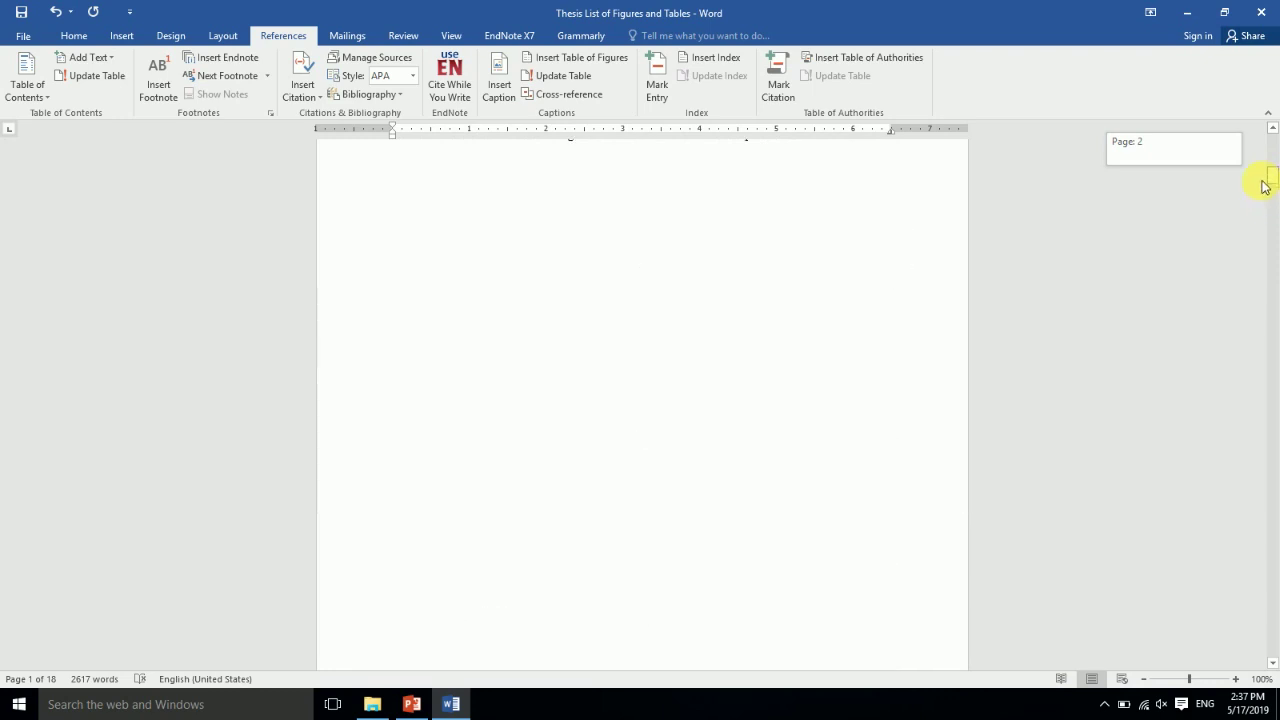
{"action": "right_click", "coordinate": [715, 294]}
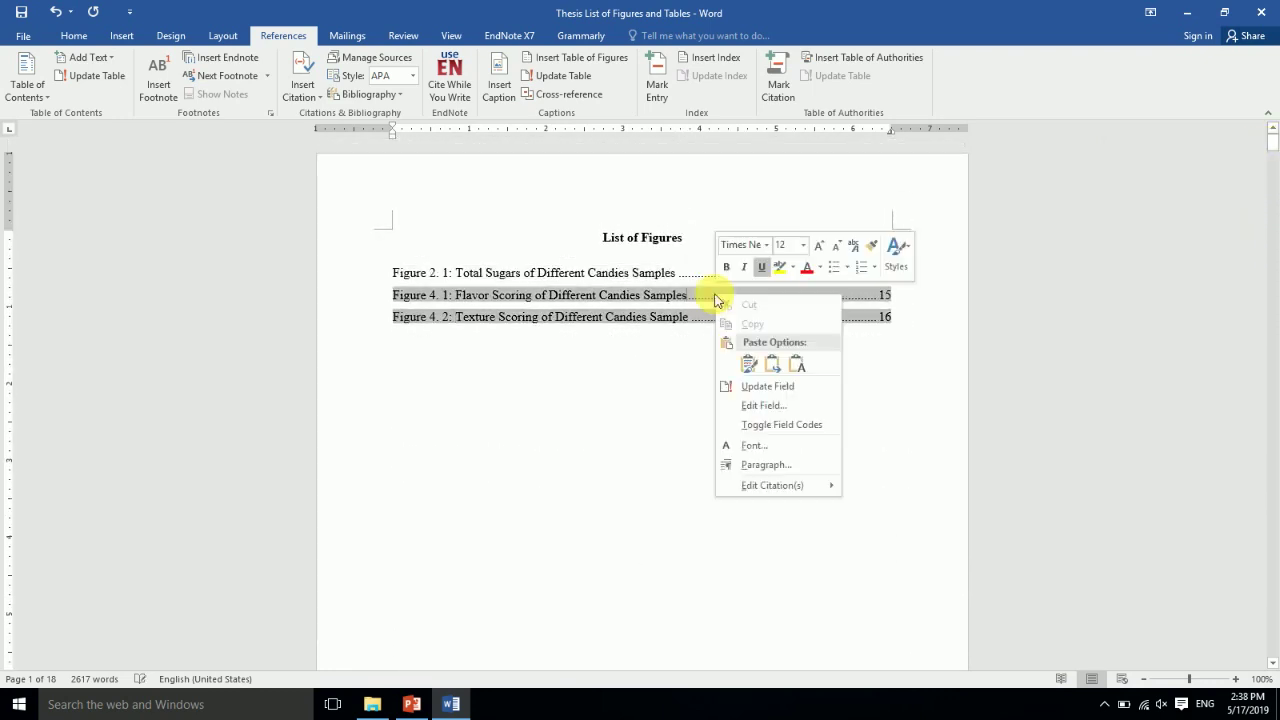
{"action": "left_click", "coordinate": [752, 386]}
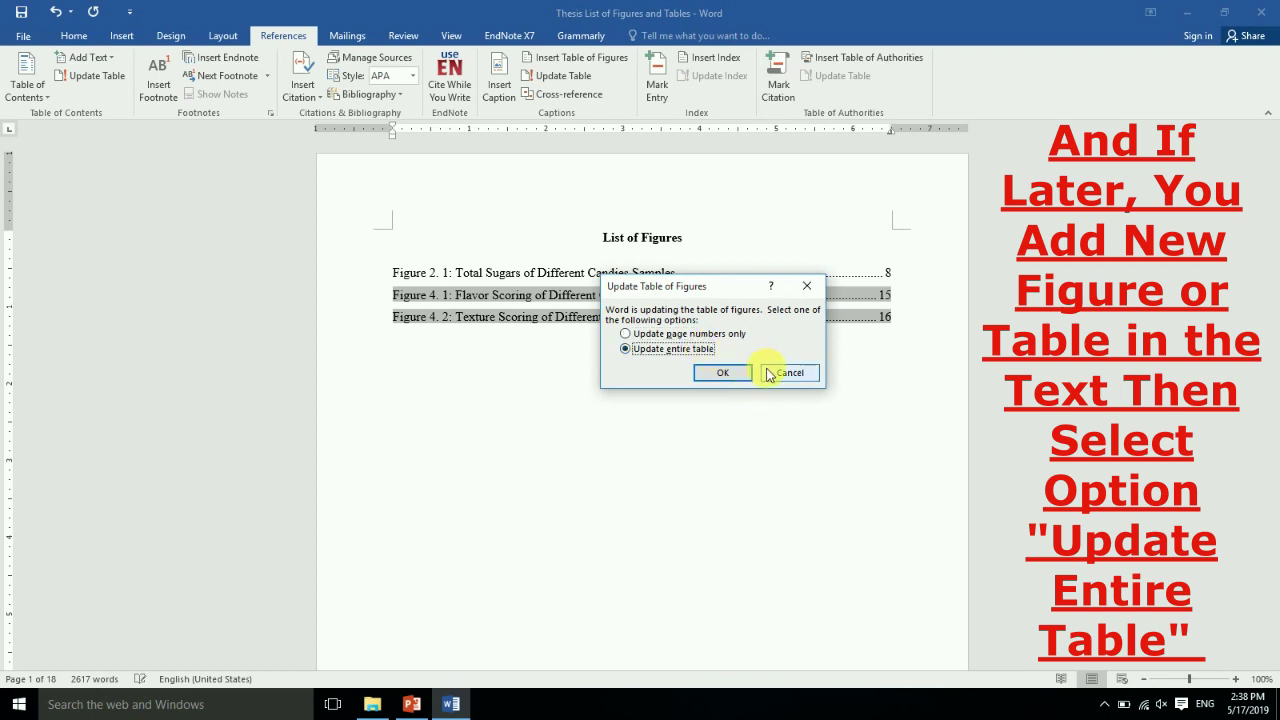
{"action": "left_click", "coordinate": [769, 374]}
- Update the entire List of Figures table, keeping Figure 2.1 on page 8 and Figure 4 on 15 and 16
{"action": "left_click", "coordinate": [692, 276]}
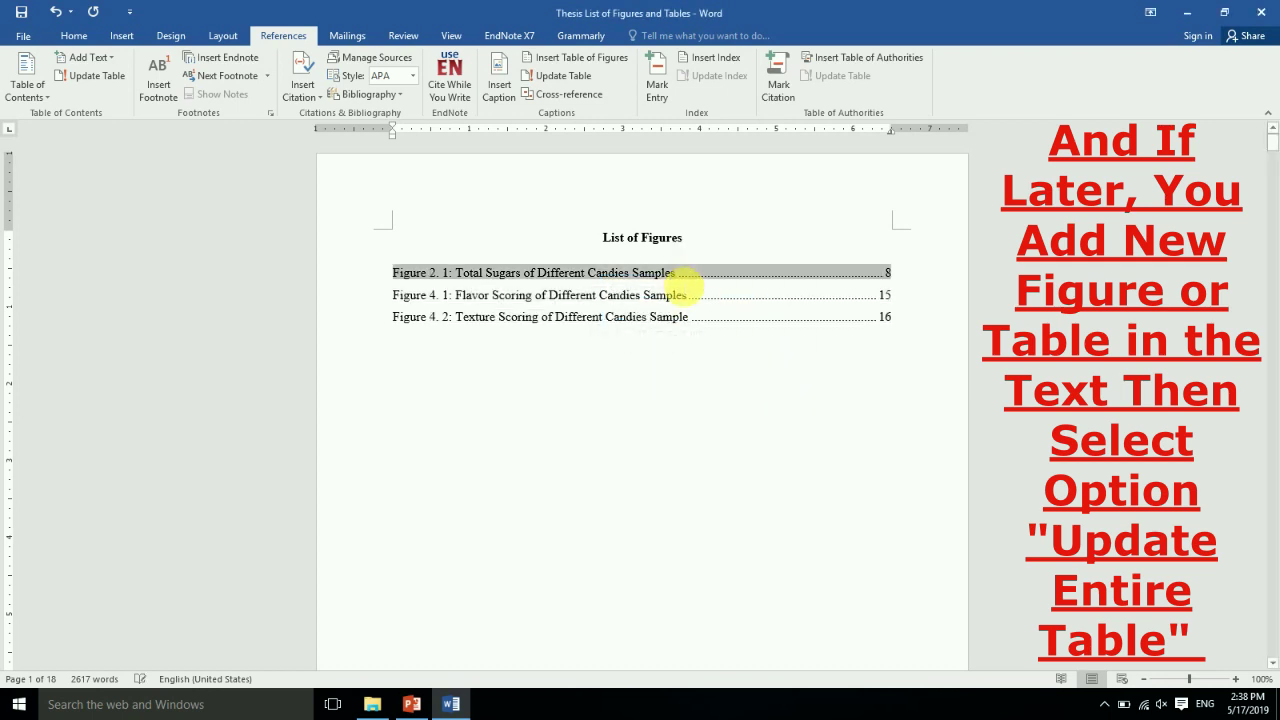
{"action": "right_click", "coordinate": [690, 284]}
{"action": "left_click", "coordinate": [696, 372]}
{"action": "left_click", "coordinate": [670, 349]}
{"action": "left_click", "coordinate": [722, 372]}
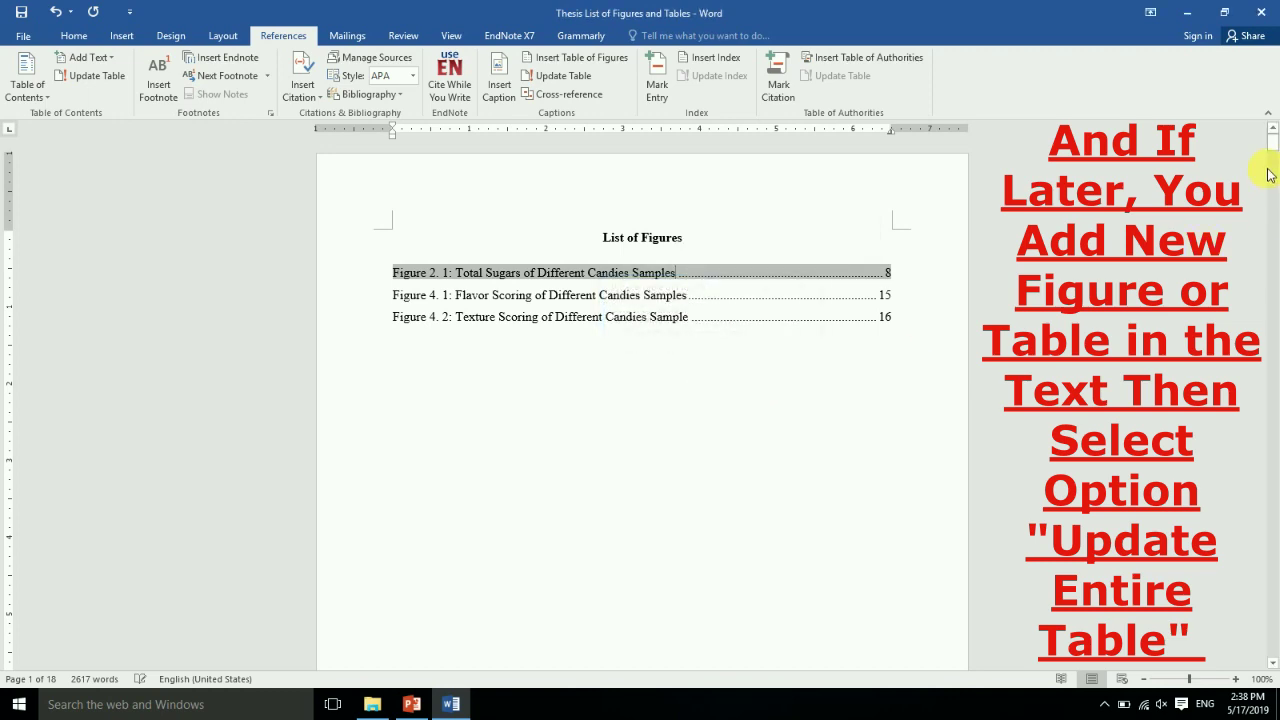
- Scroll through the updated thesis, then return to the 'Discussion on Following Features' PowerPoint slide
{"action": "left_click_drag", "start_coordinate": [1272, 176], "coordinate": [1274, 238]}
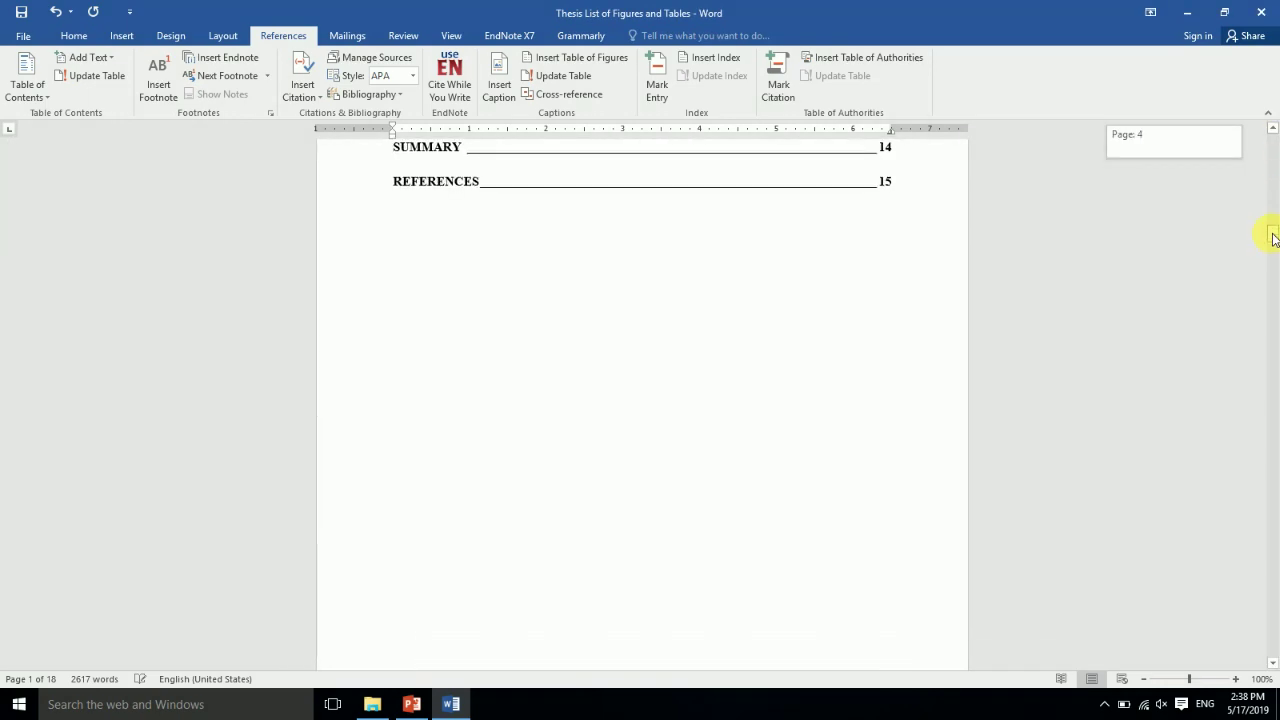
{"action": "left_click_drag", "start_coordinate": [1274, 238], "coordinate": [1271, 375]}
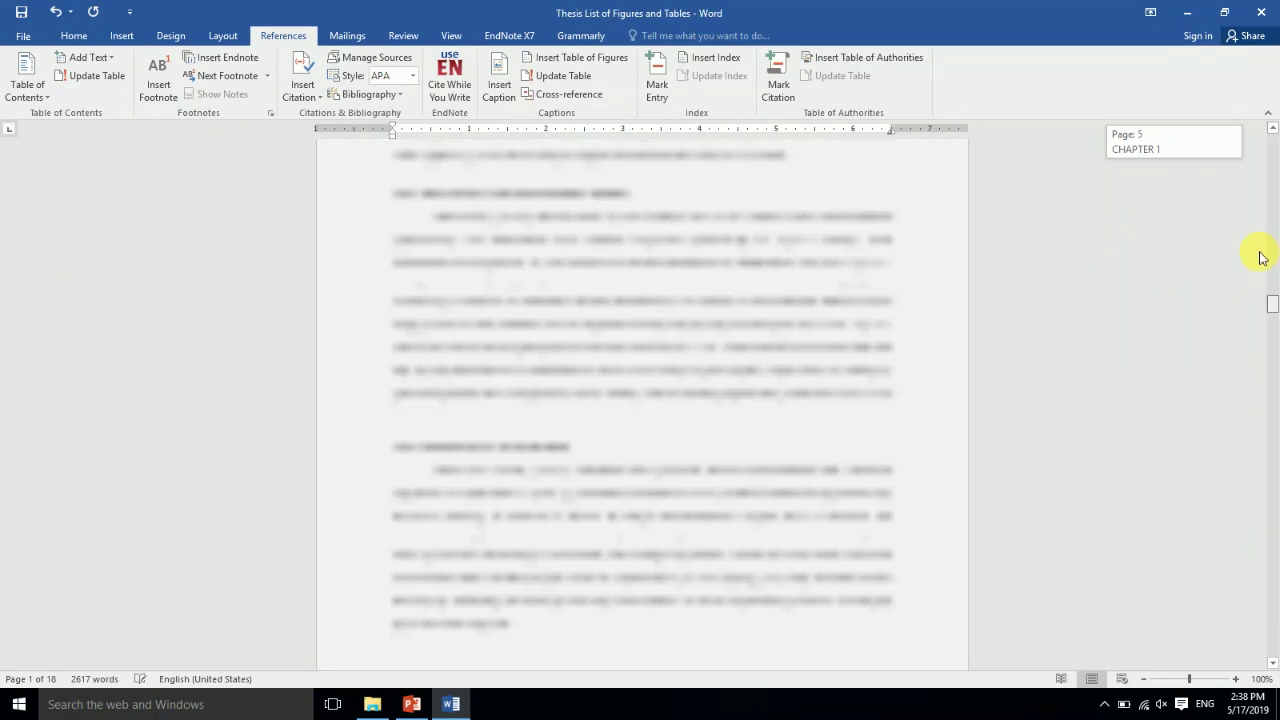
{"action": "left_click_drag", "start_coordinate": [1271, 375], "coordinate": [1257, 145]}
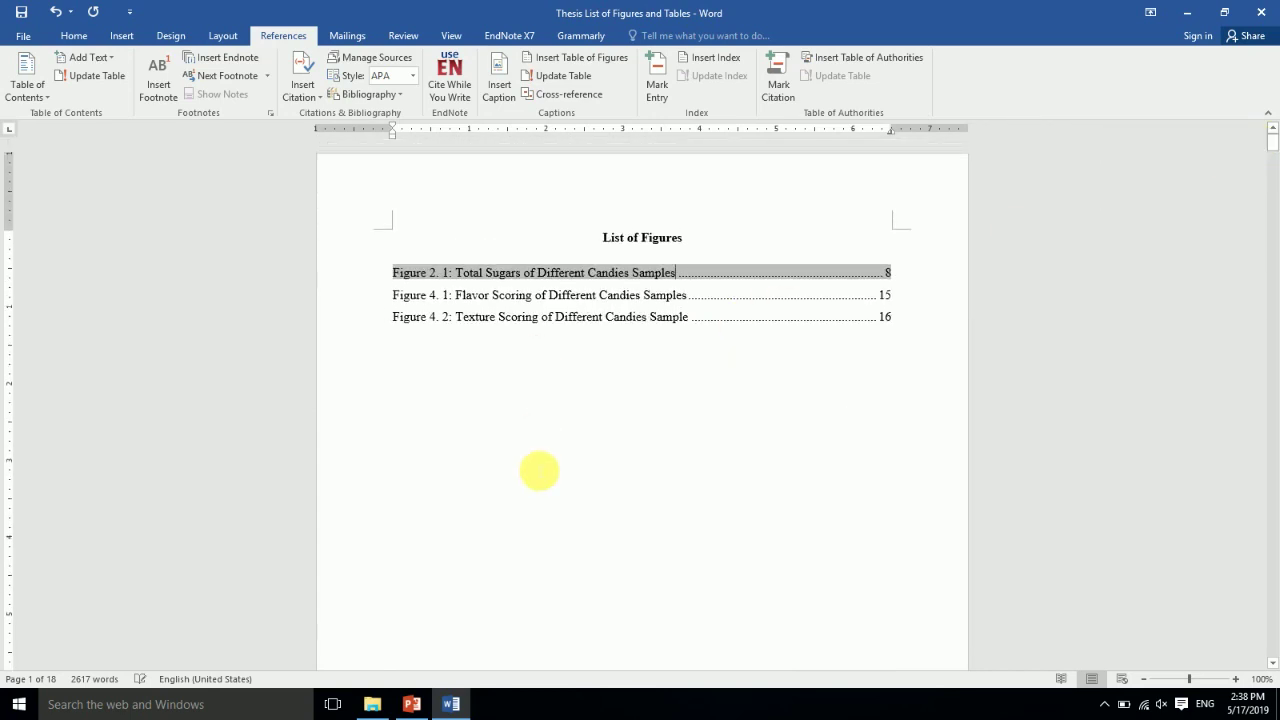
{"action": "left_click", "coordinate": [544, 377]}
{"action": "left_click", "coordinate": [411, 704]}
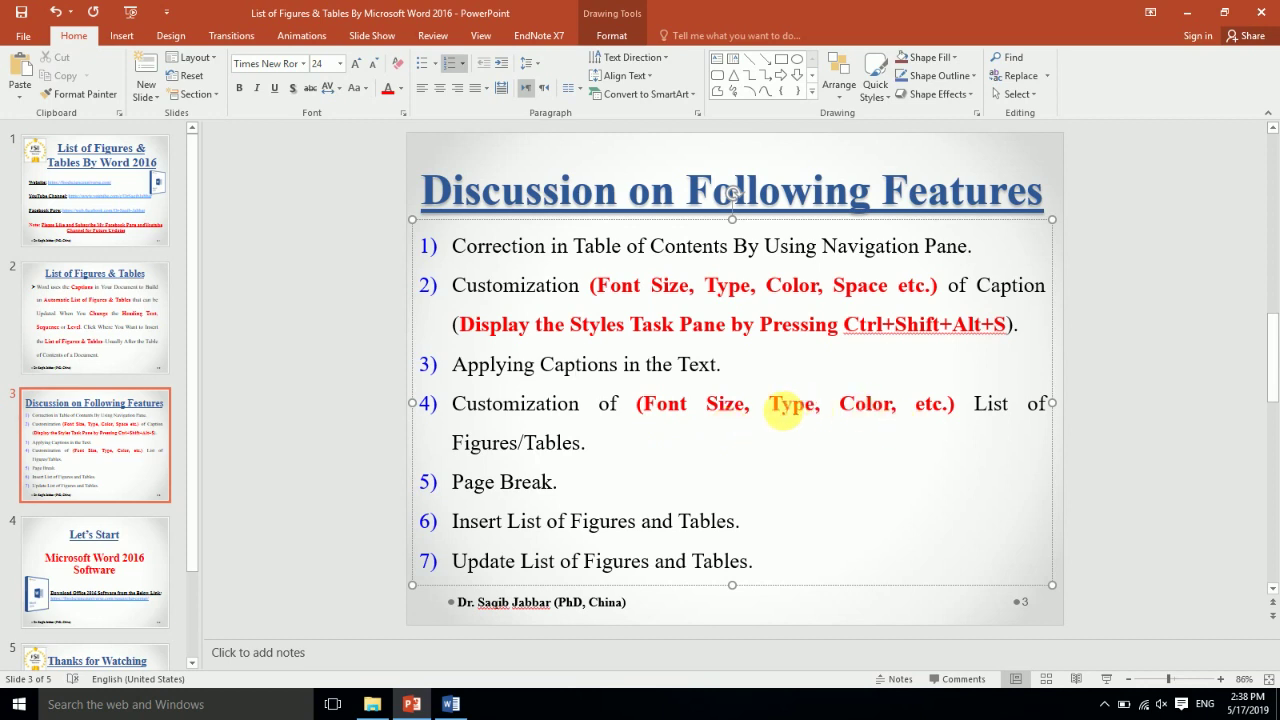
- Present the 'Discussion on Following Features' slide full screen as a slide show
{"action": "left_click", "coordinate": [502, 484]}
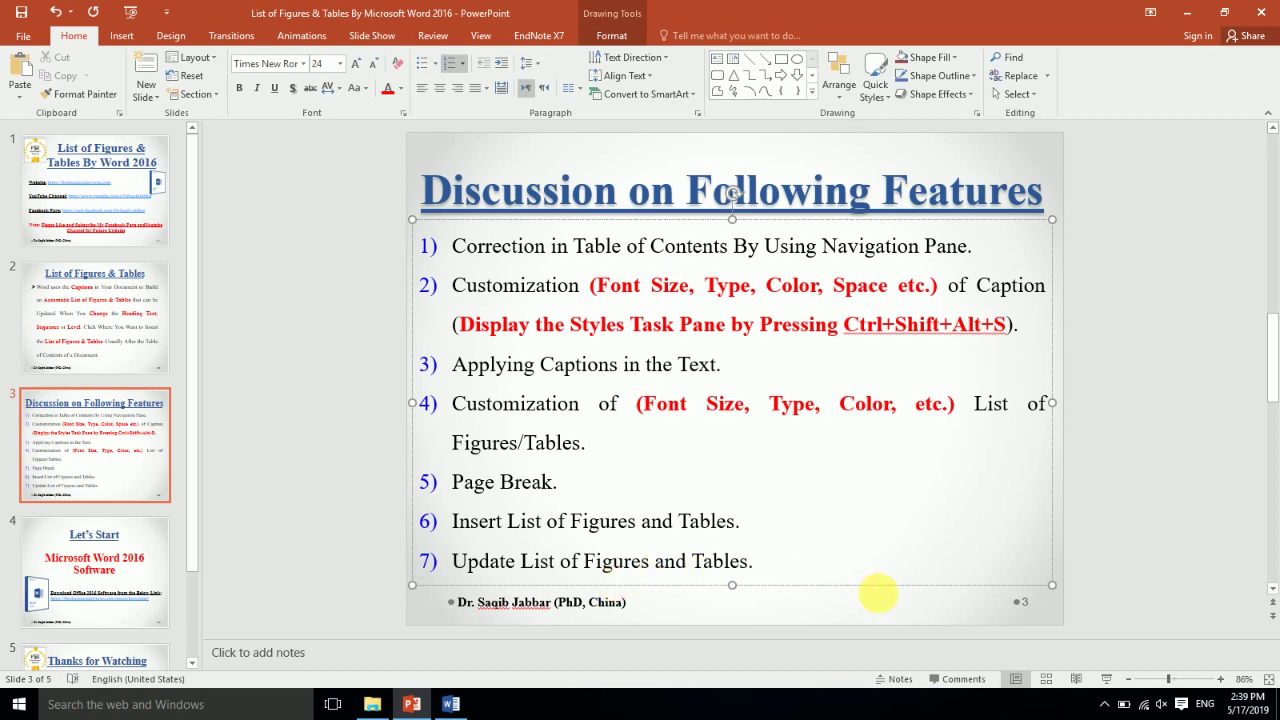
{"action": "left_click", "coordinate": [1103, 679]}
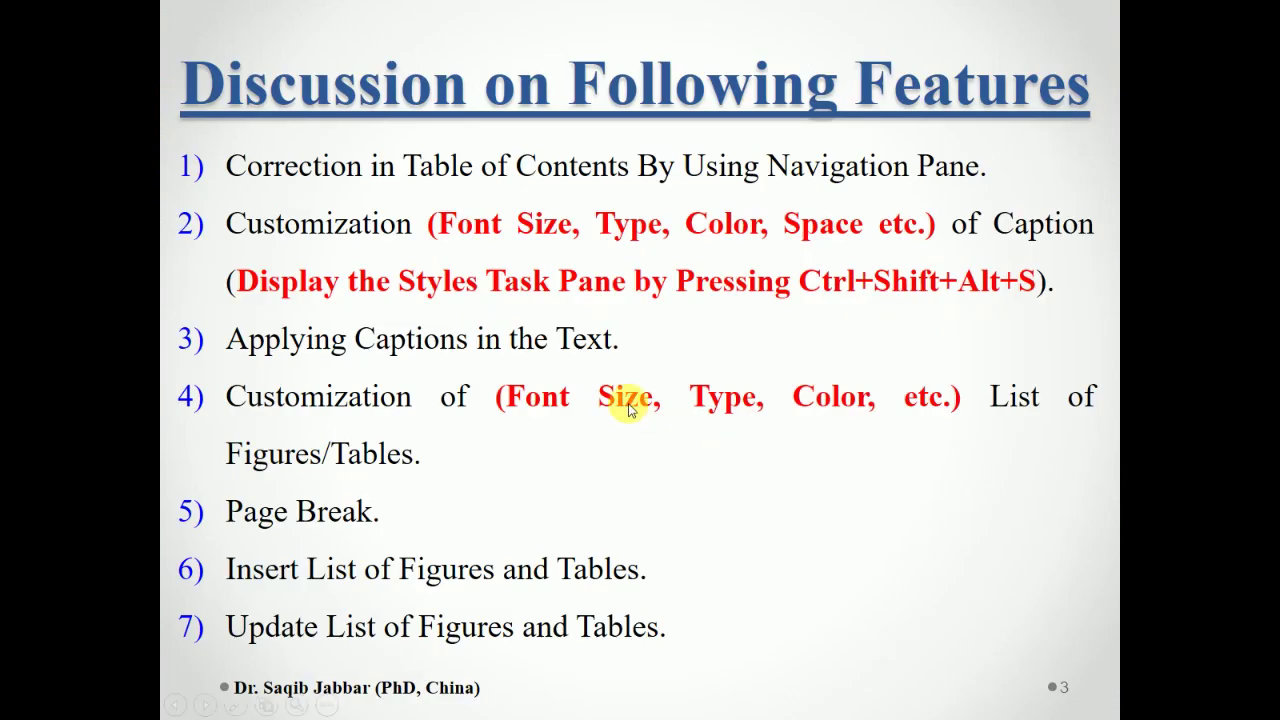
- Advance through the 'Let's Start' download slide to the closing 'Thanks for Watching' slide 5
{"action": "left_click", "coordinate": [628, 410]}
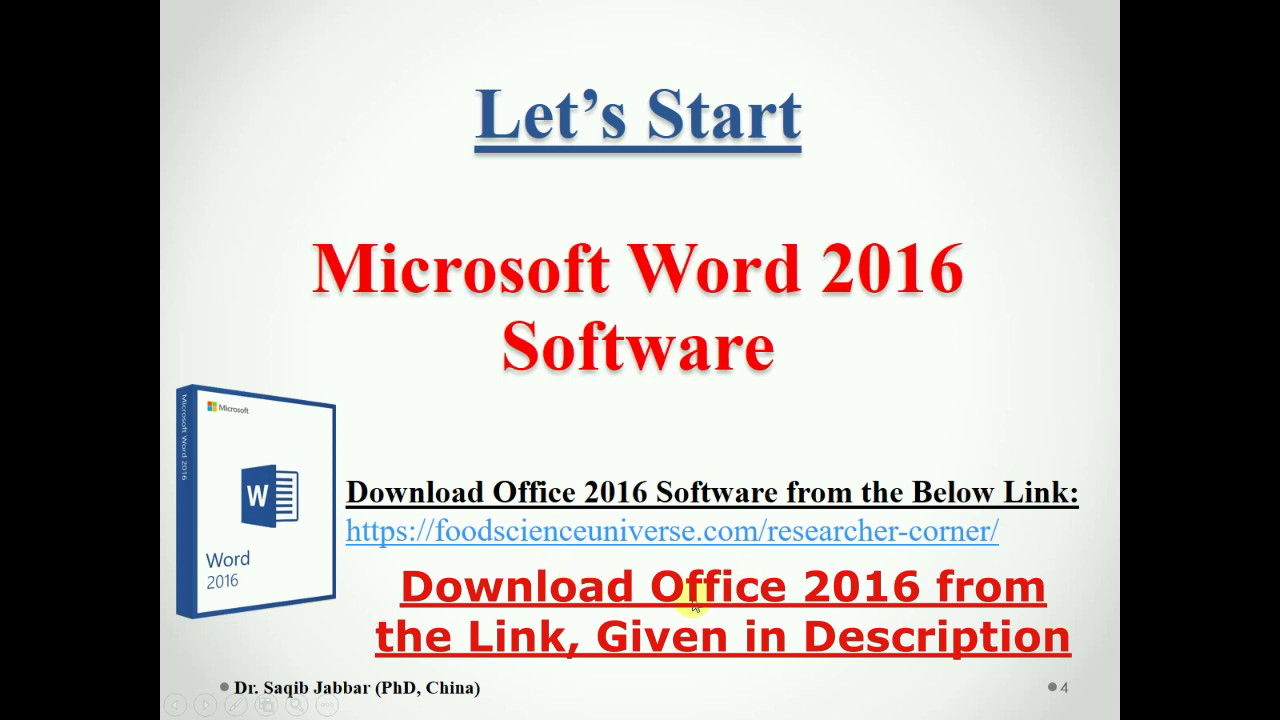
{"action": "left_click", "coordinate": [760, 596]}
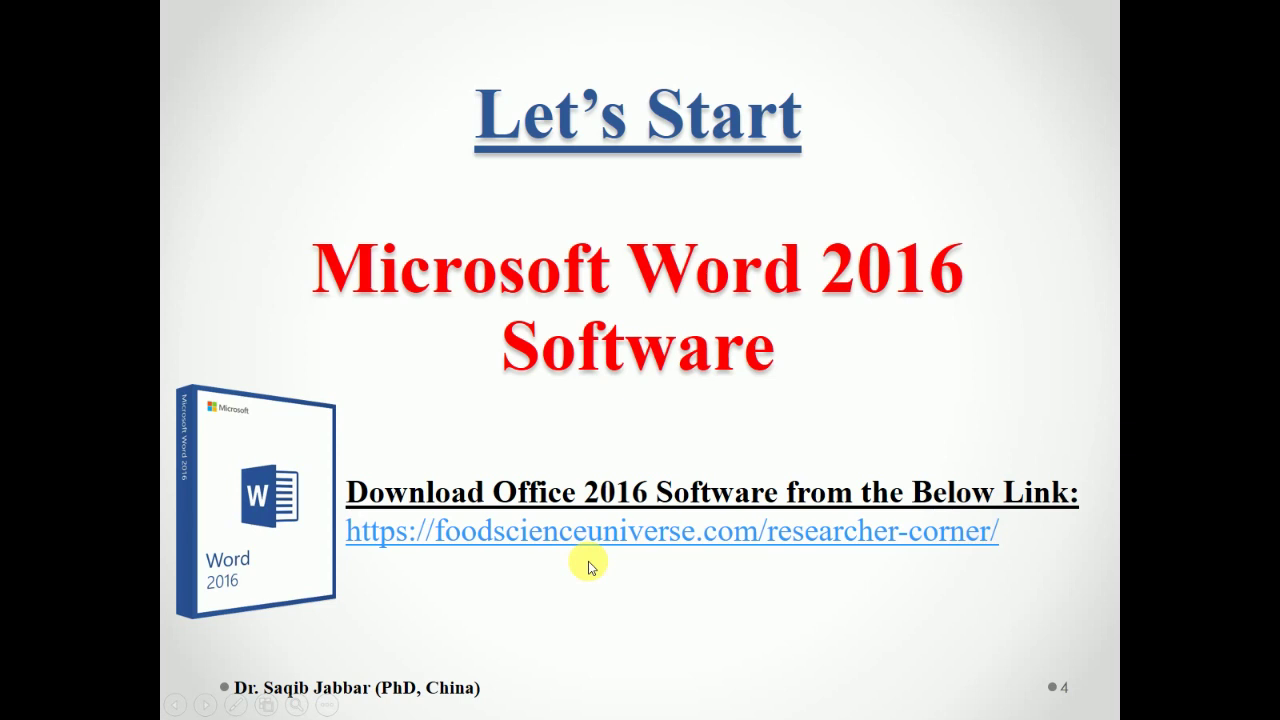
{"action": "key", "text": "Right"}
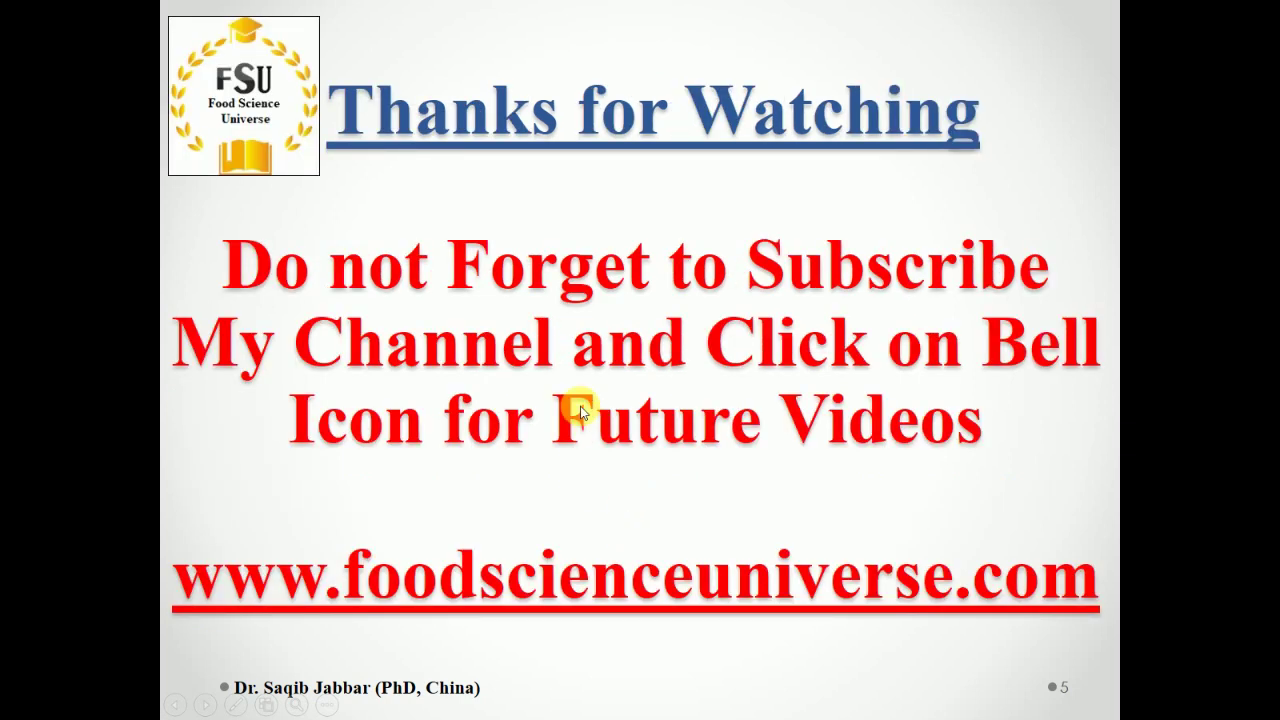